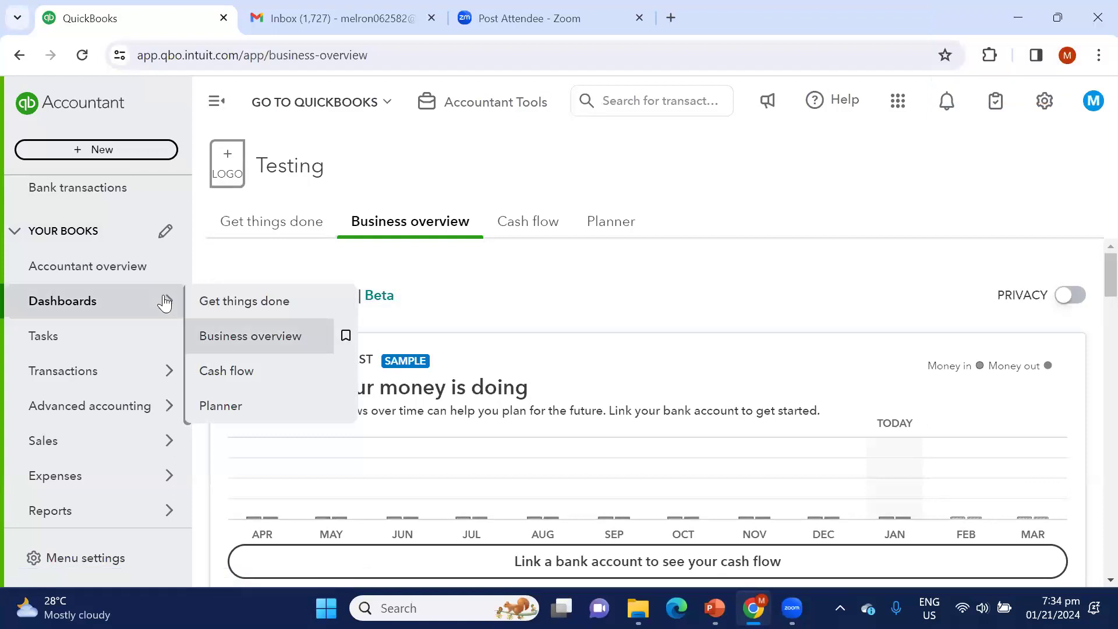
Open the Get things done dashboard and look over the Money in and Money out workspace flows.
left_click(260, 301)
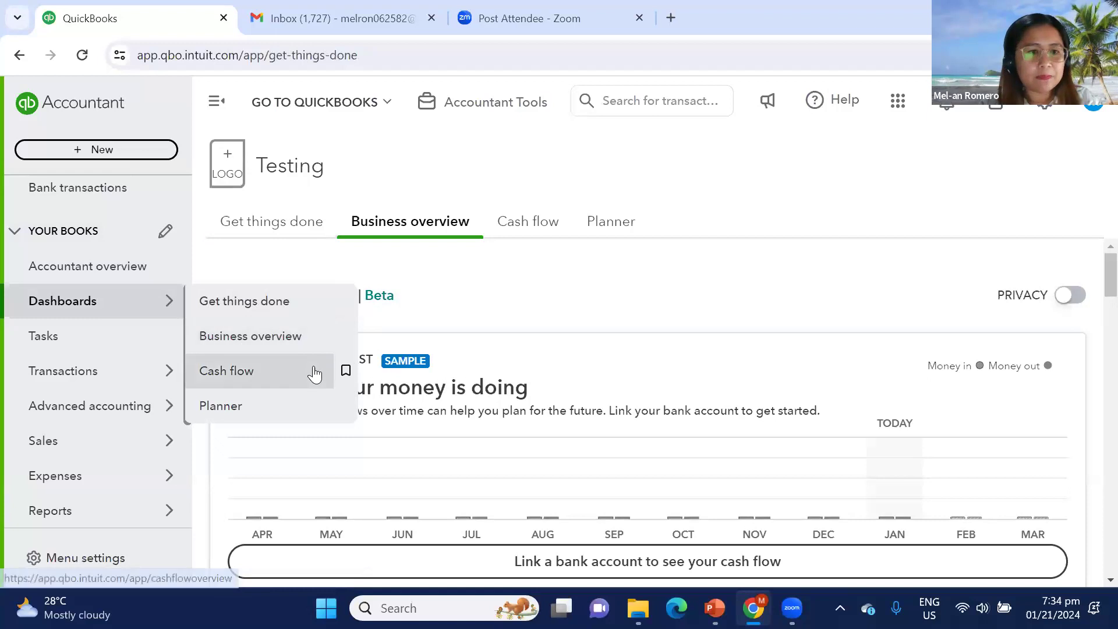
left_click(275, 227)
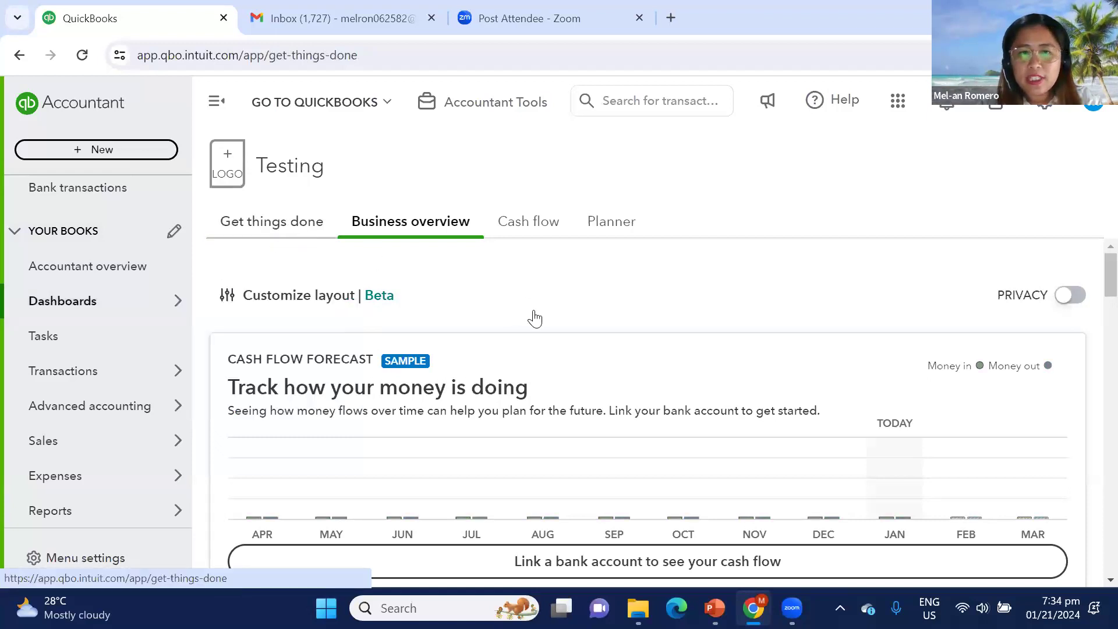
mouse_move(42, 302)
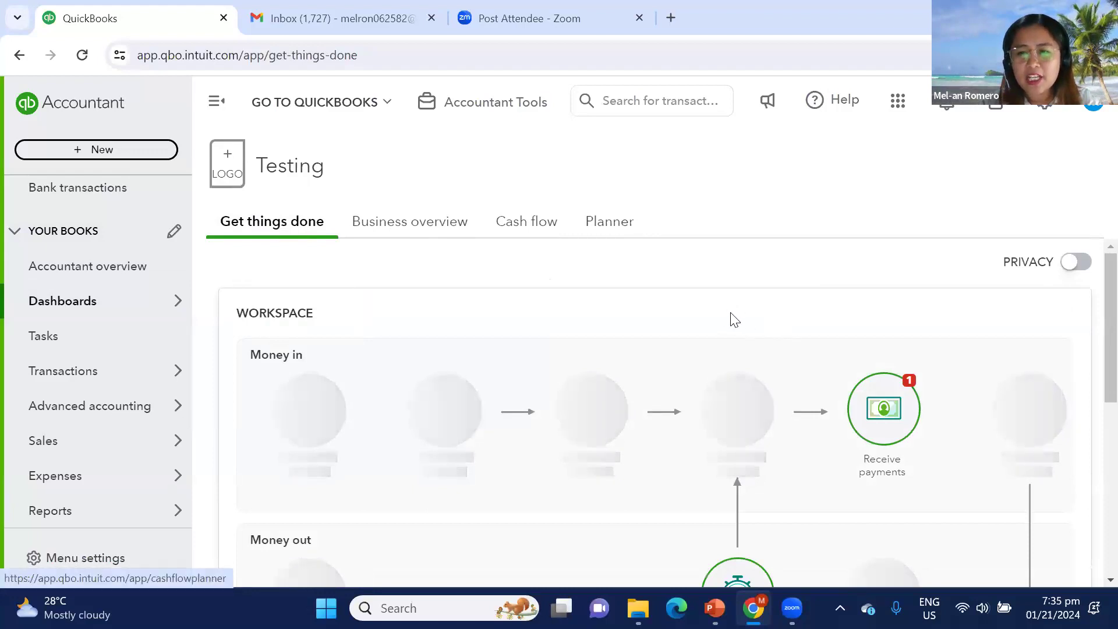
scroll(732, 319, "down", 1)
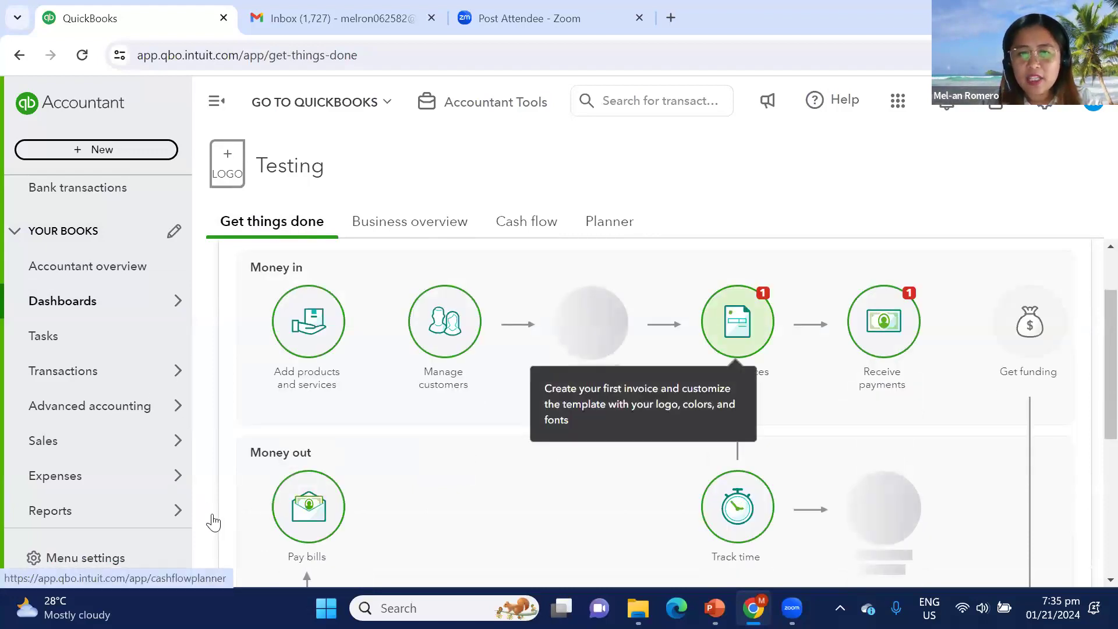
scroll(632, 389, "down", 1)
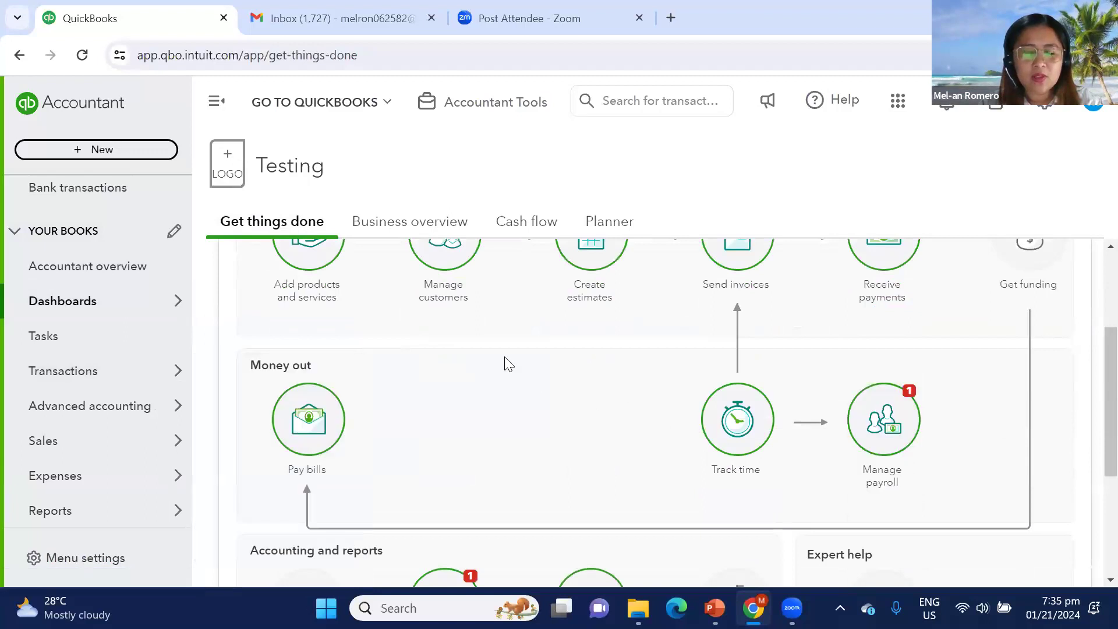
Review the Business overview dashboard's profit and loss, expenses, bank accounts, invoices and sales cards, and the Cash flow dashboard's forecast.
left_click(448, 221)
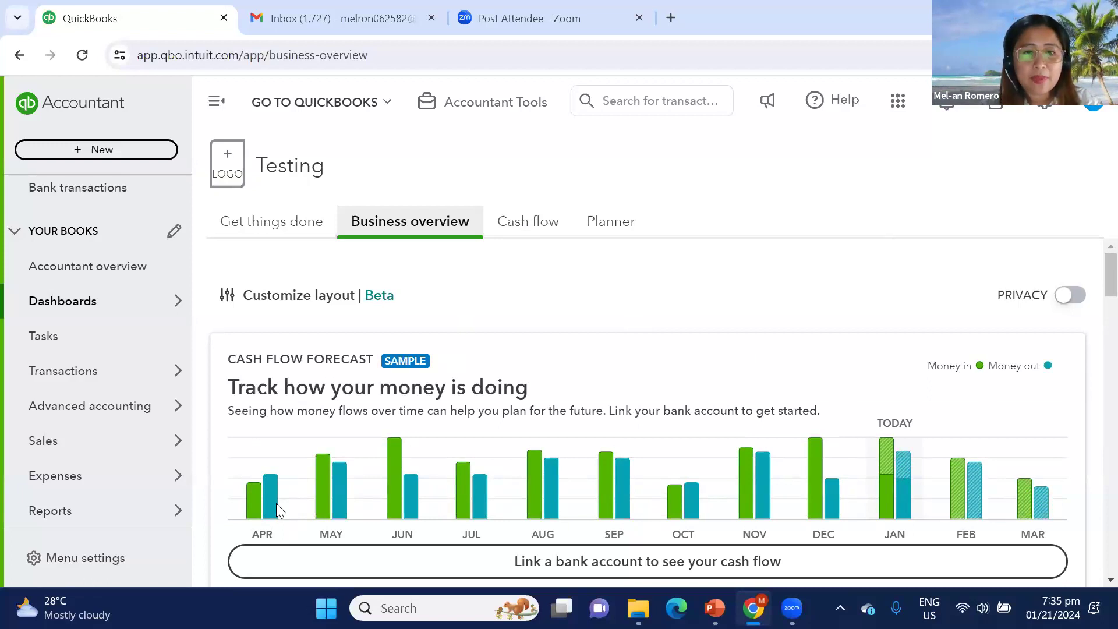
scroll(716, 462, "down", 5)
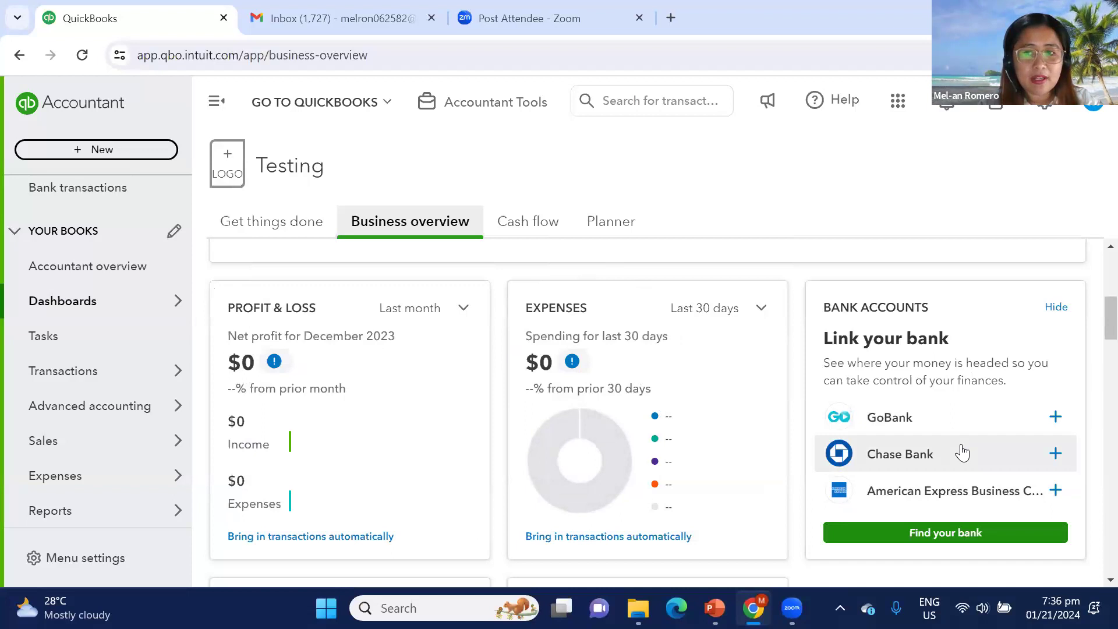
scroll(962, 453, "down", 5)
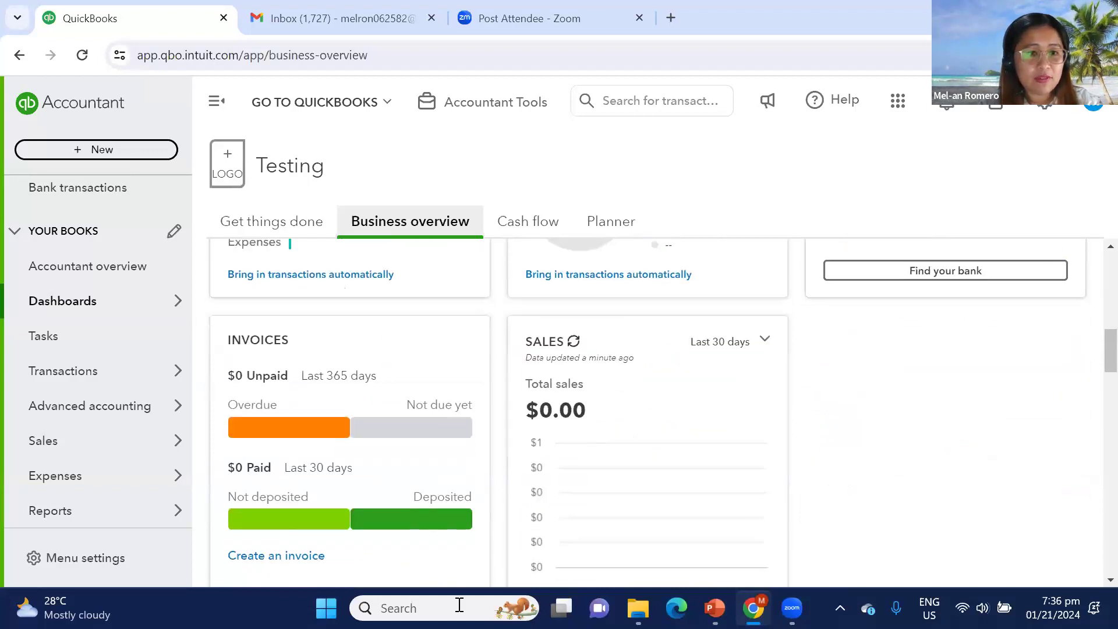
scroll(421, 419, "down", 1)
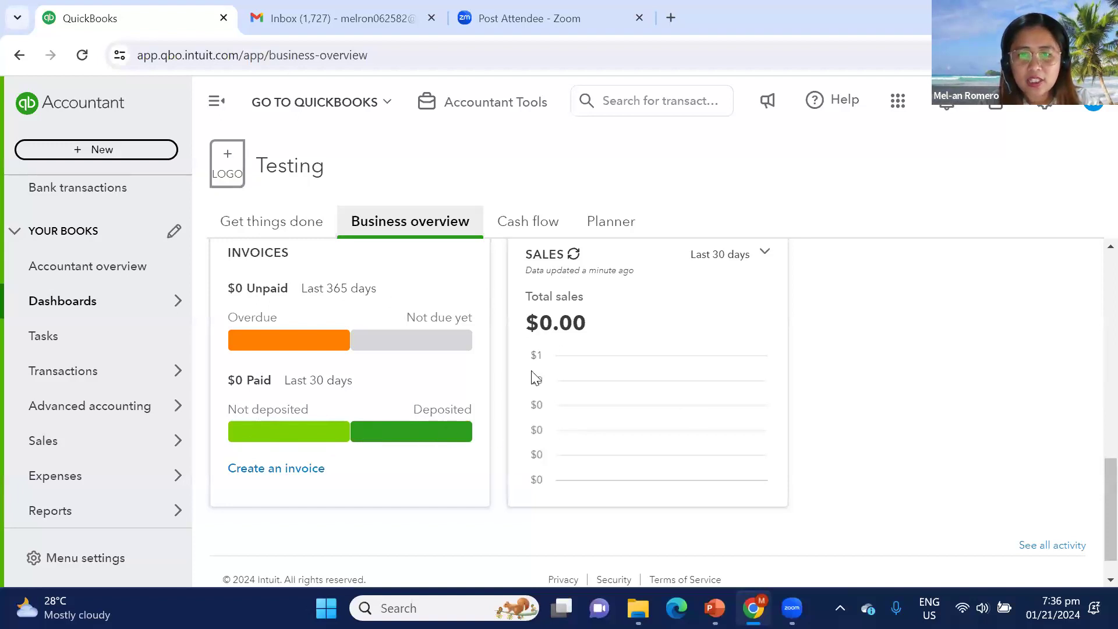
scroll(684, 379, "up", 15)
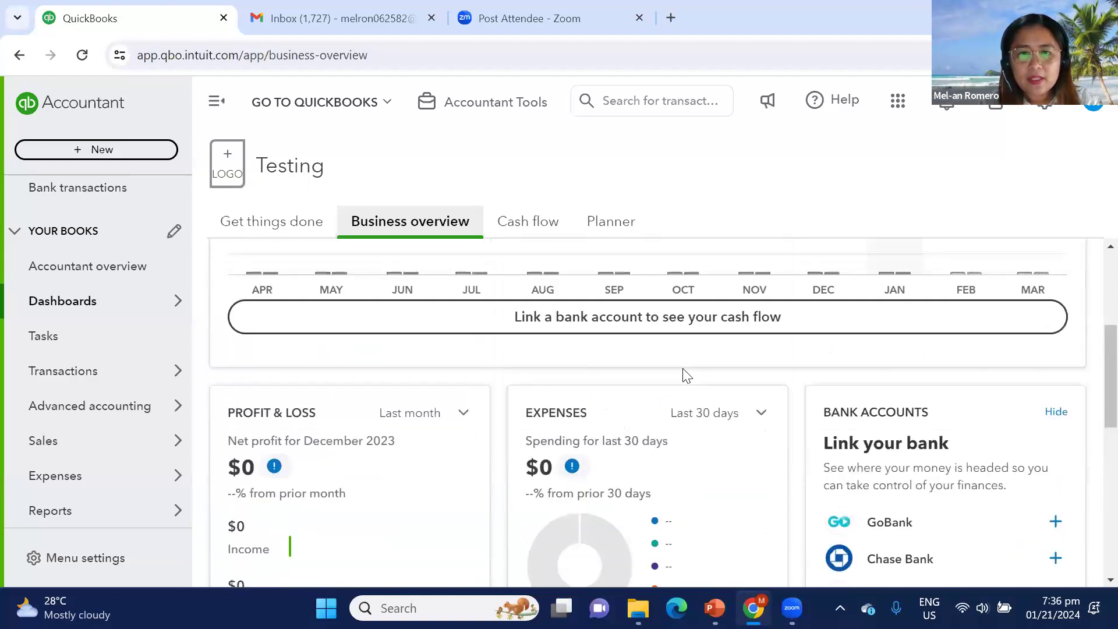
left_click(537, 233)
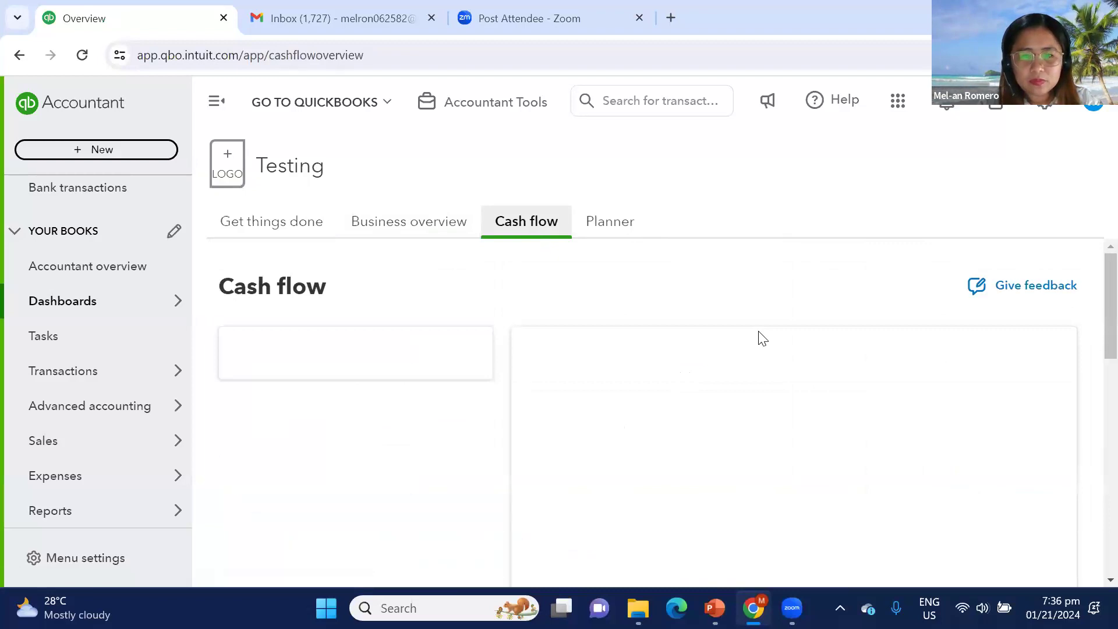
scroll(763, 335, "down", 1)
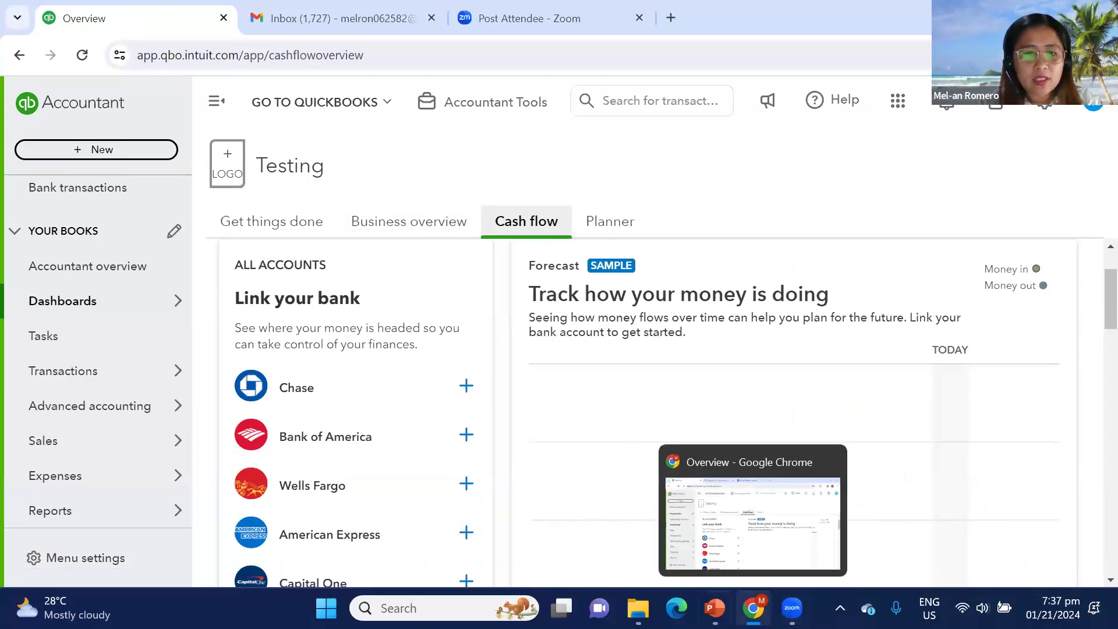
Consult the Navigation Bar slide in PowerPoint, return to QuickBooks in Chrome and look through the Transactions, Sales, Expenses and Reports submenus.
left_click(714, 608)
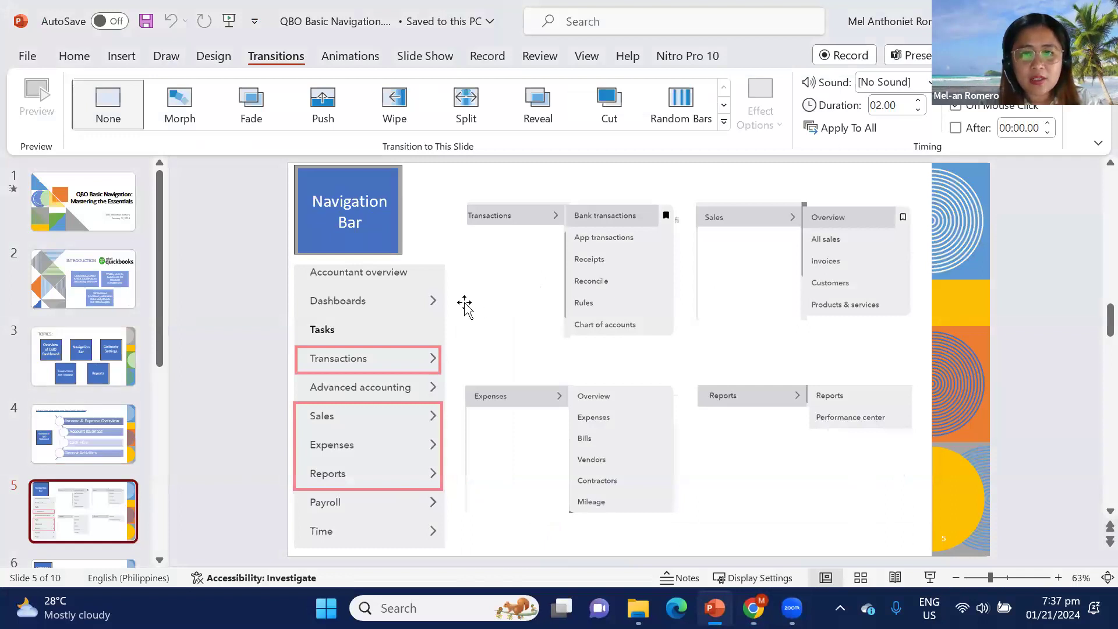
left_click(752, 608)
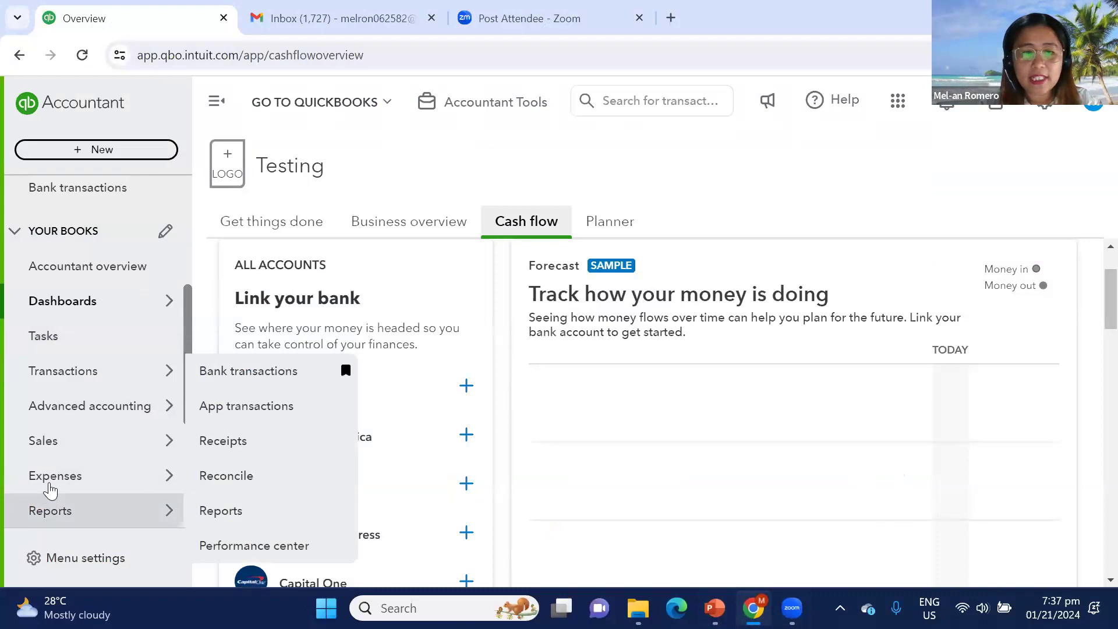
mouse_move(49, 510)
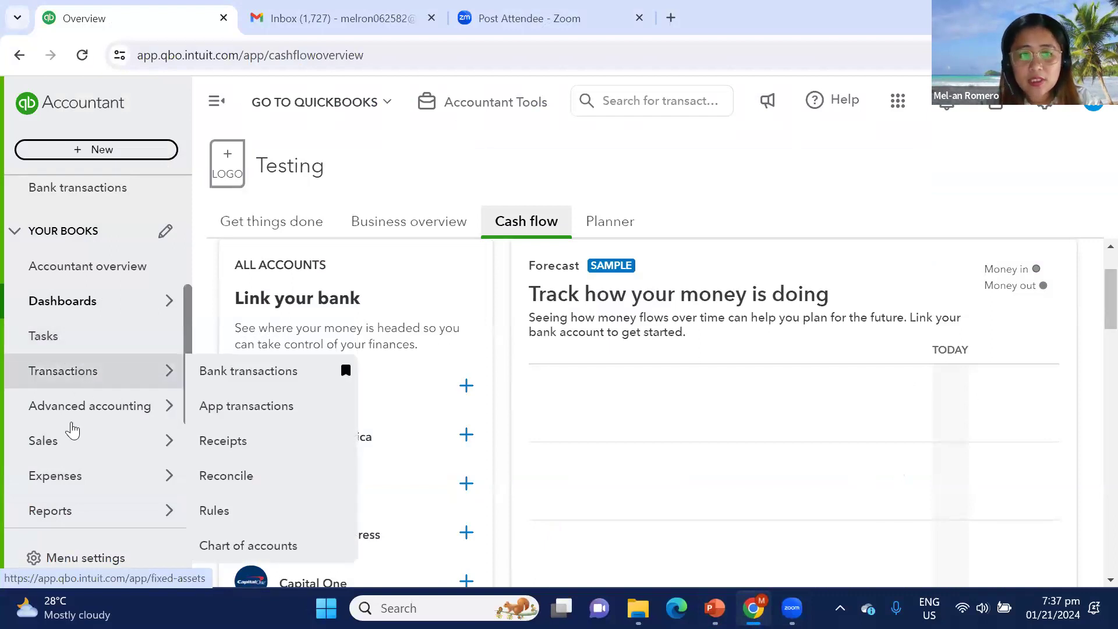
mouse_move(68, 452)
mouse_move(68, 478)
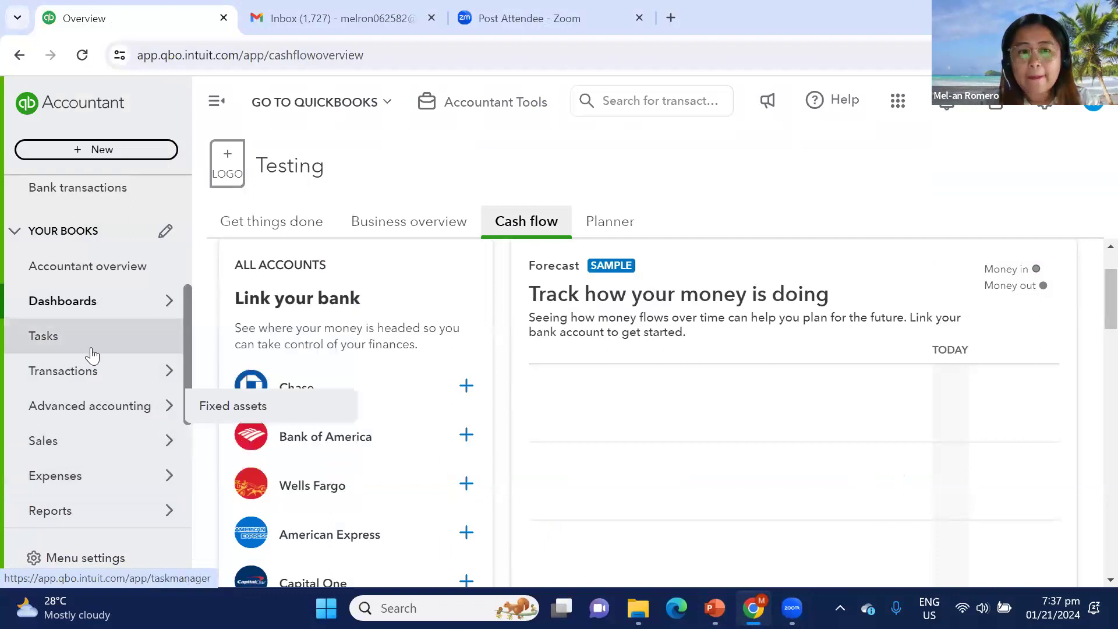
mouse_move(179, 369)
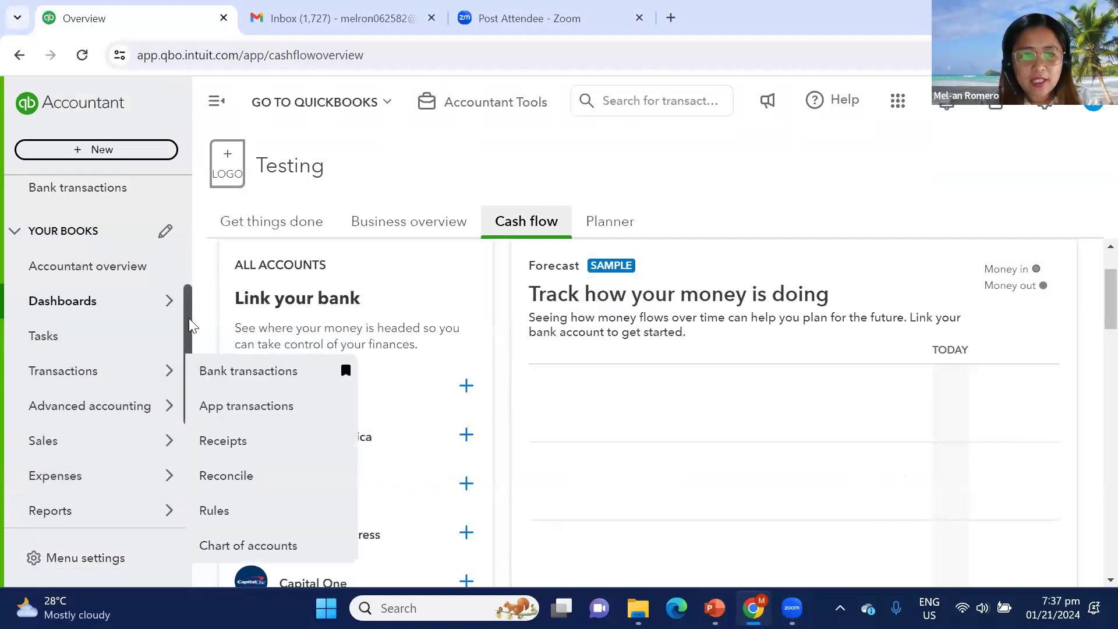
scroll(185, 347, "down", 1)
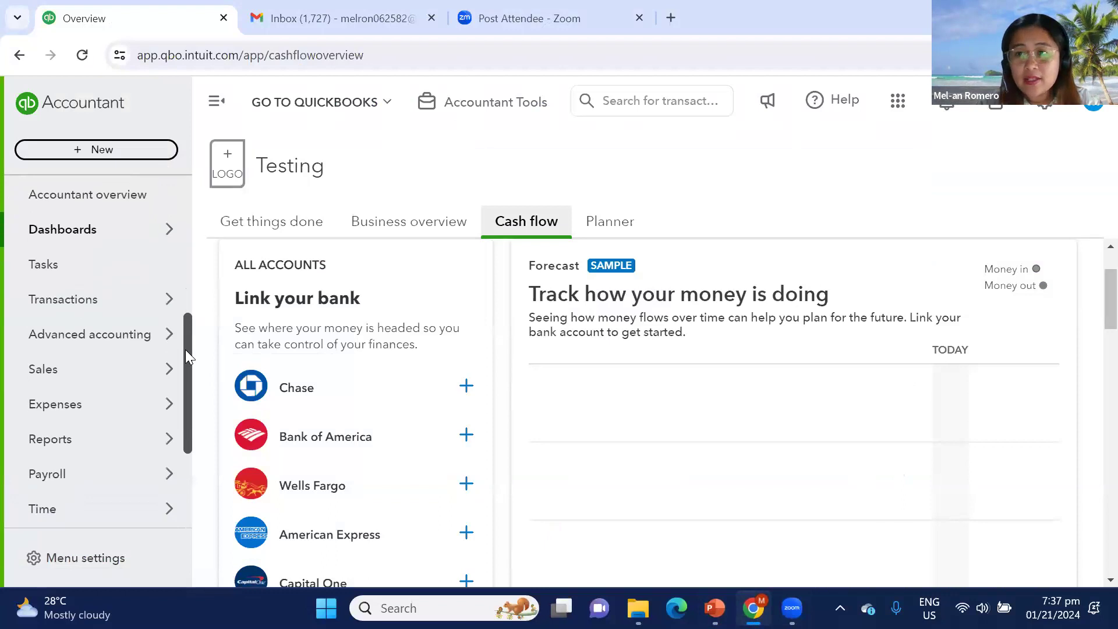
scroll(186, 349, "down", 1)
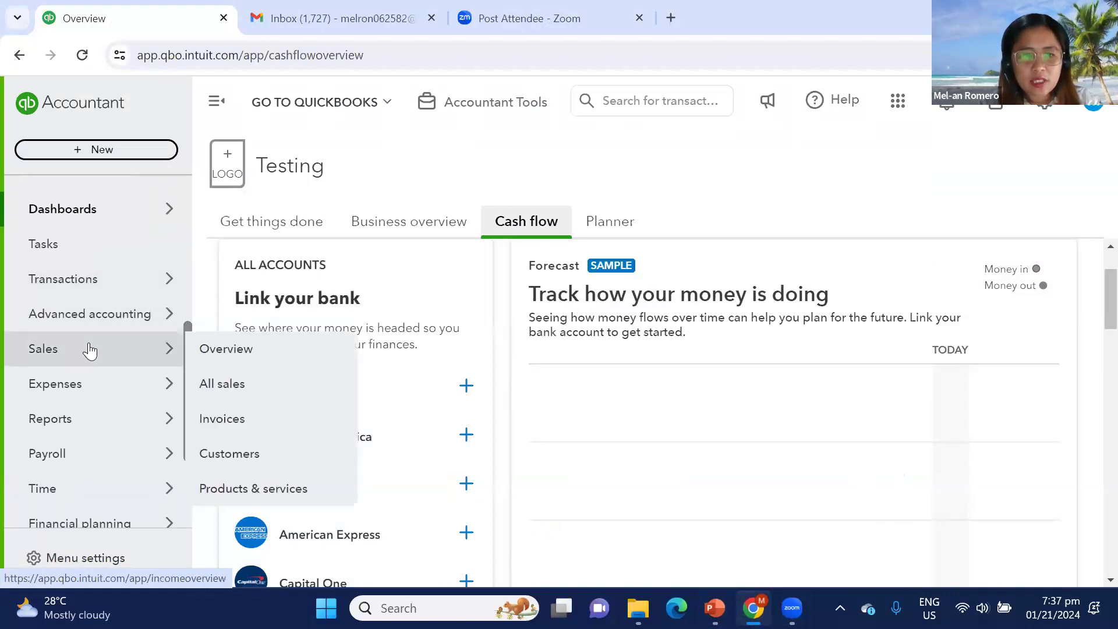
mouse_move(88, 396)
mouse_move(86, 429)
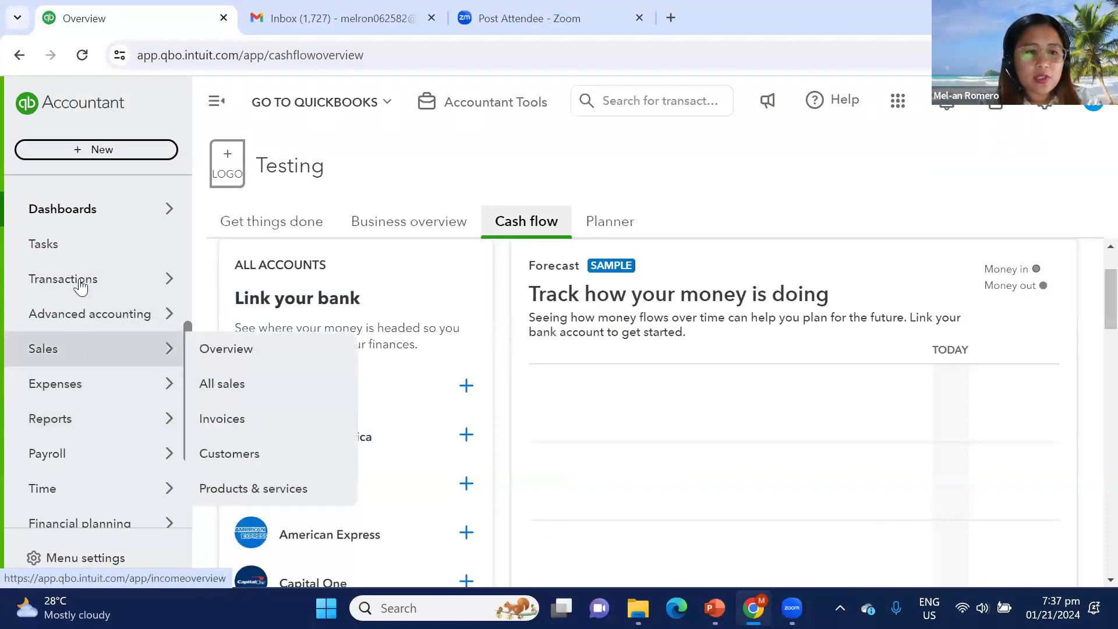
View the Bank transactions, App transactions and Receipts pages of the Transactions section.
mouse_move(84, 278)
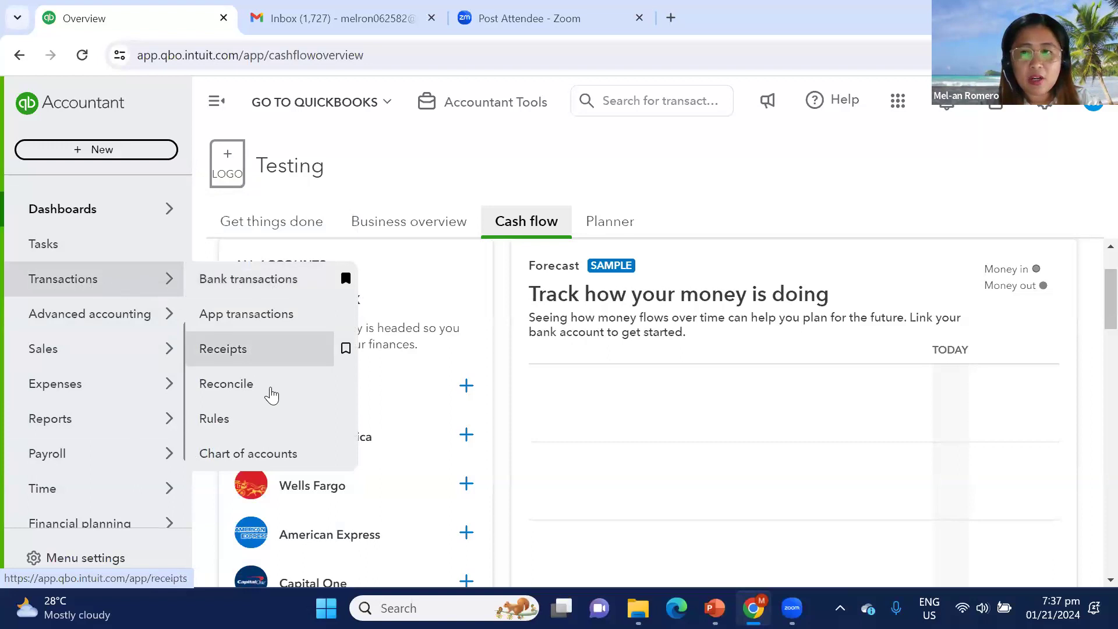
left_click(264, 284)
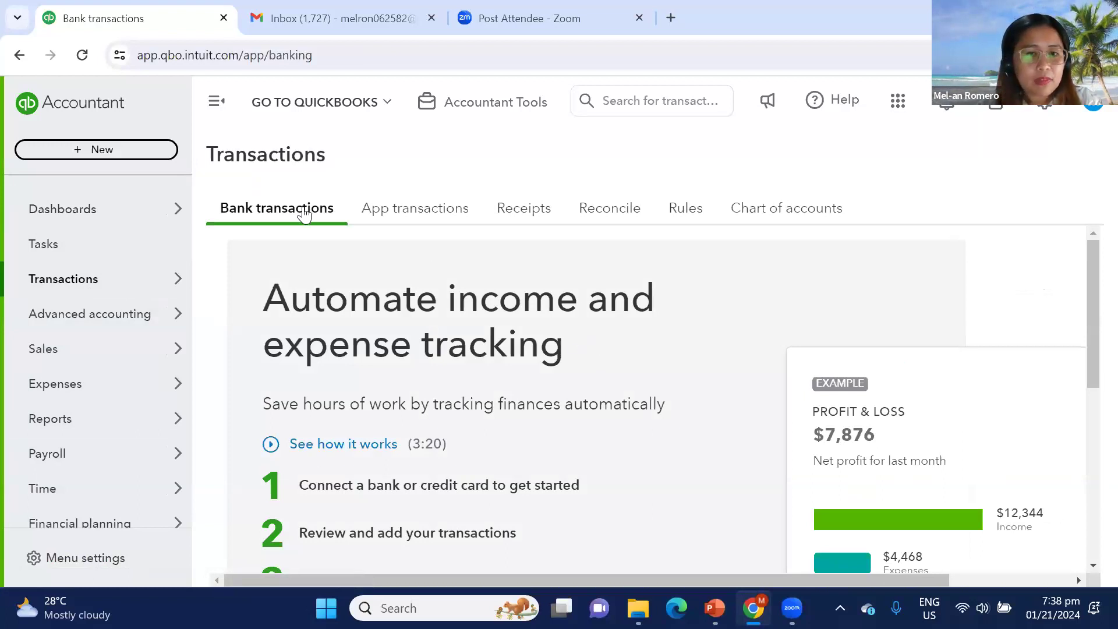
left_click(418, 208)
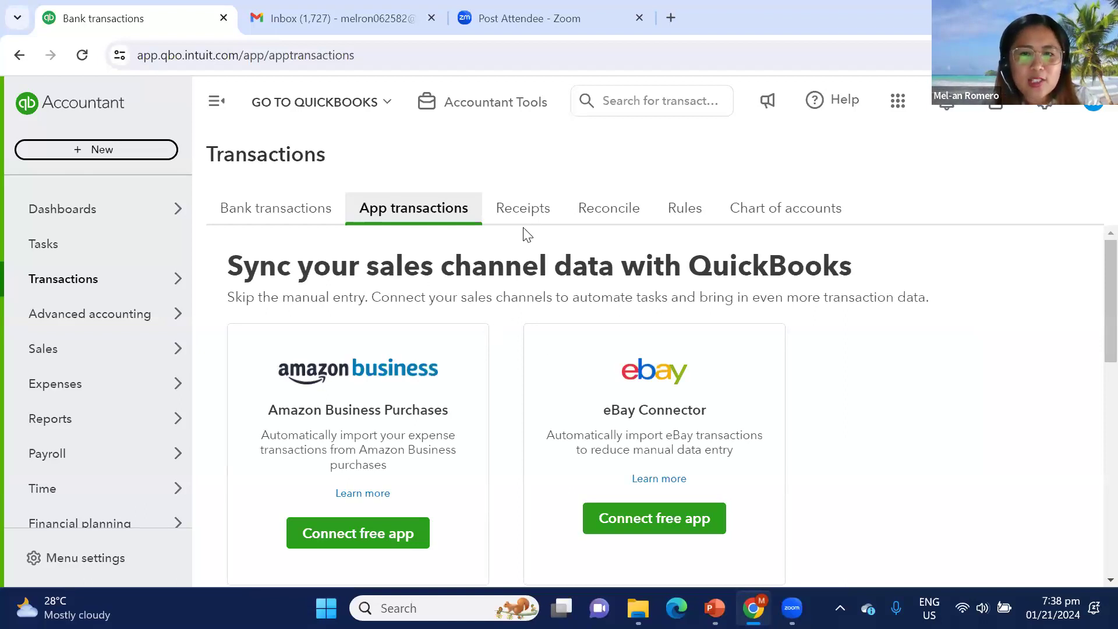
left_click(530, 211)
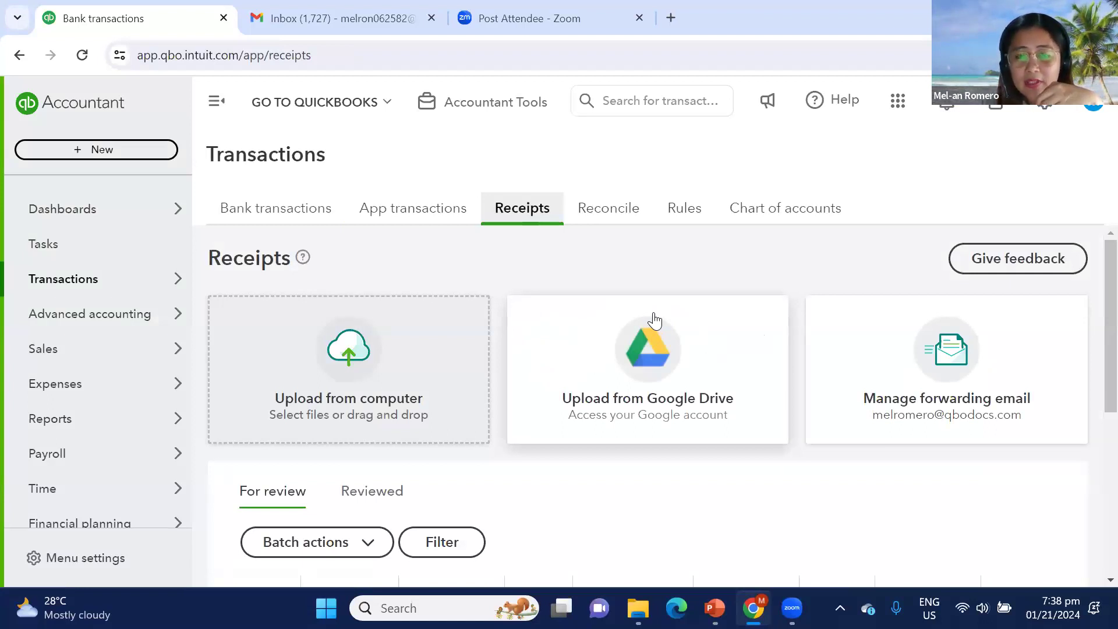
Upload a receipt from the computer, choosing a file in the Desktop's QBO Navigation folder.
left_click(377, 358)
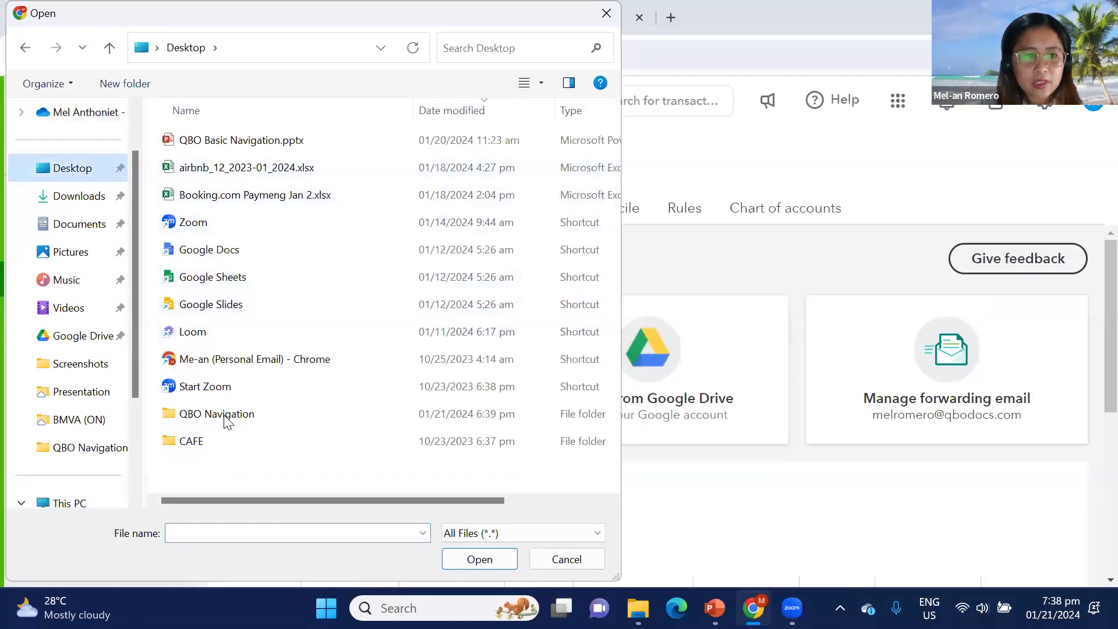
double_click(223, 417)
double_click(216, 168)
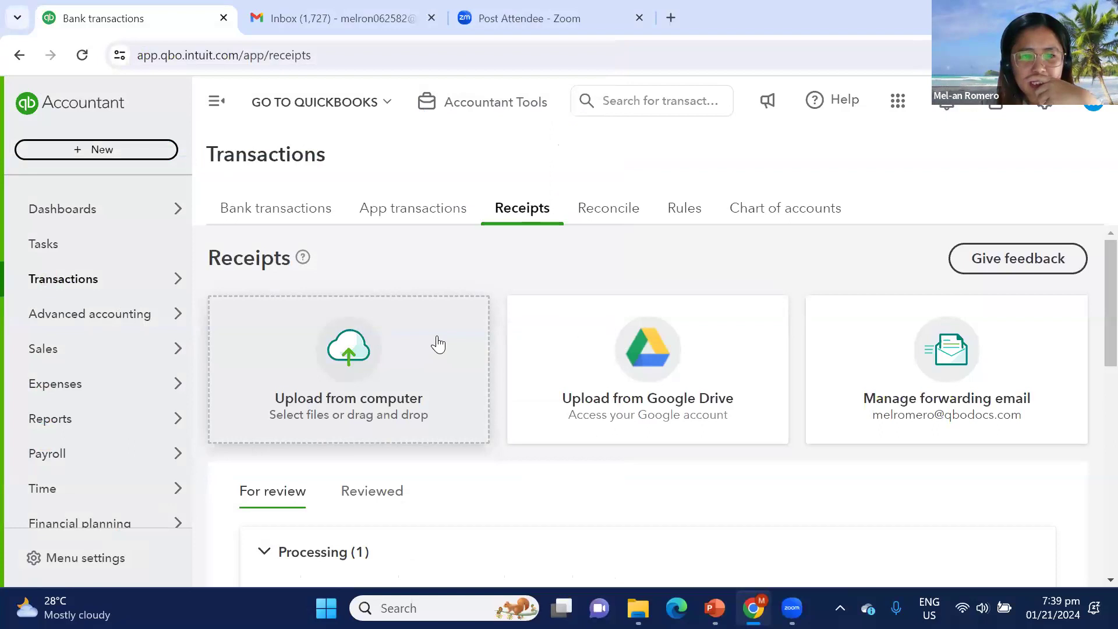
Check the receipt being processed and examine the details of the receipts listed for review.
scroll(438, 344, "down", 5)
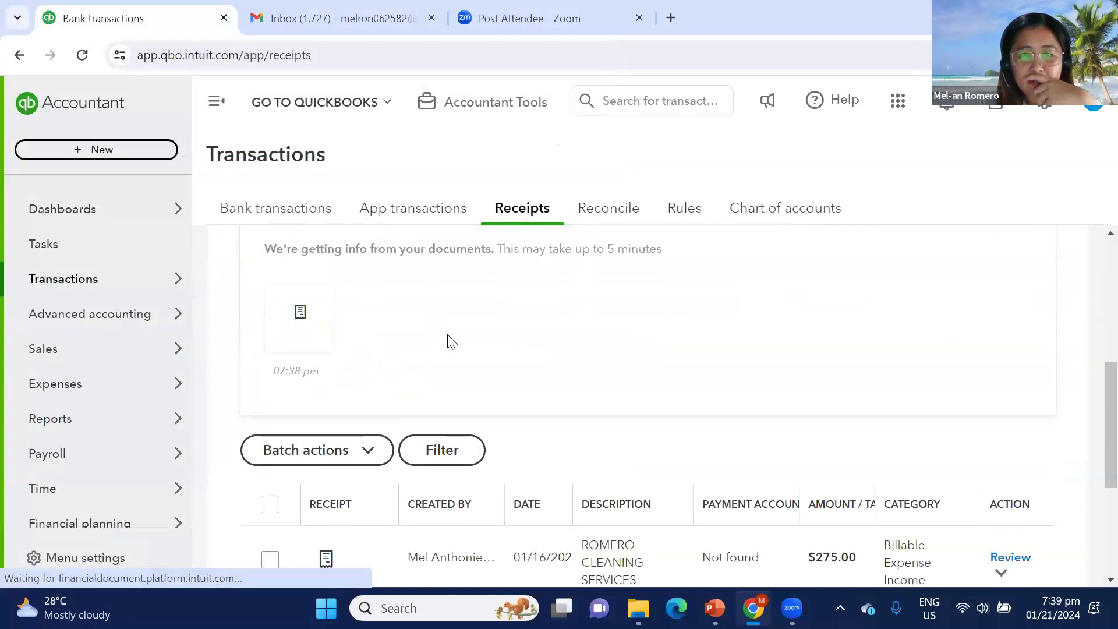
scroll(460, 355, "down", 3)
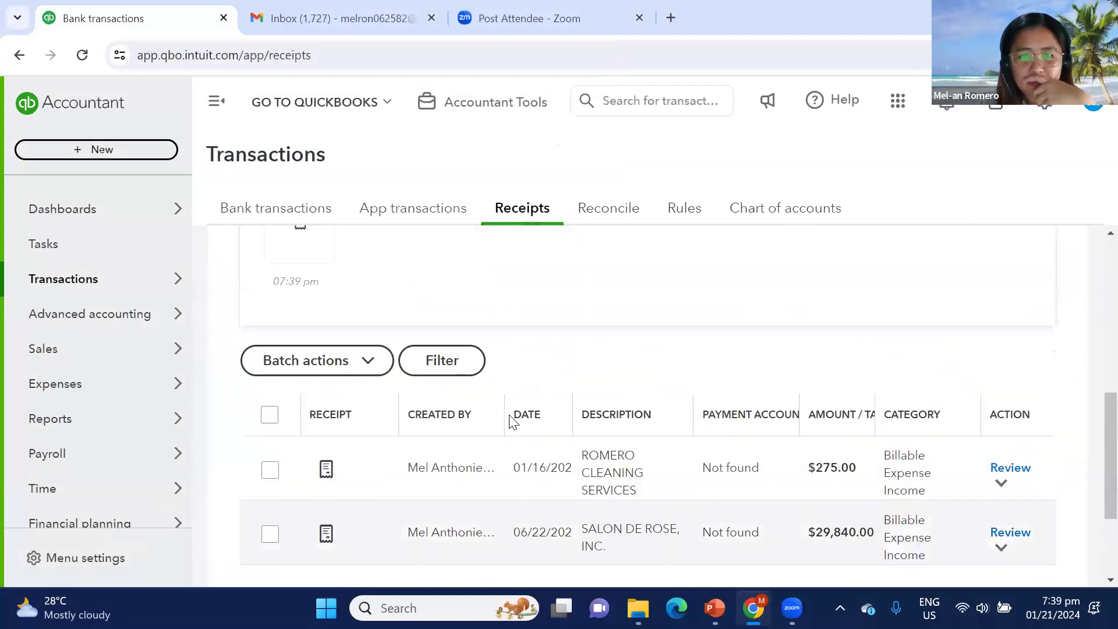
scroll(509, 414, "up", 6)
scroll(509, 414, "down", 3)
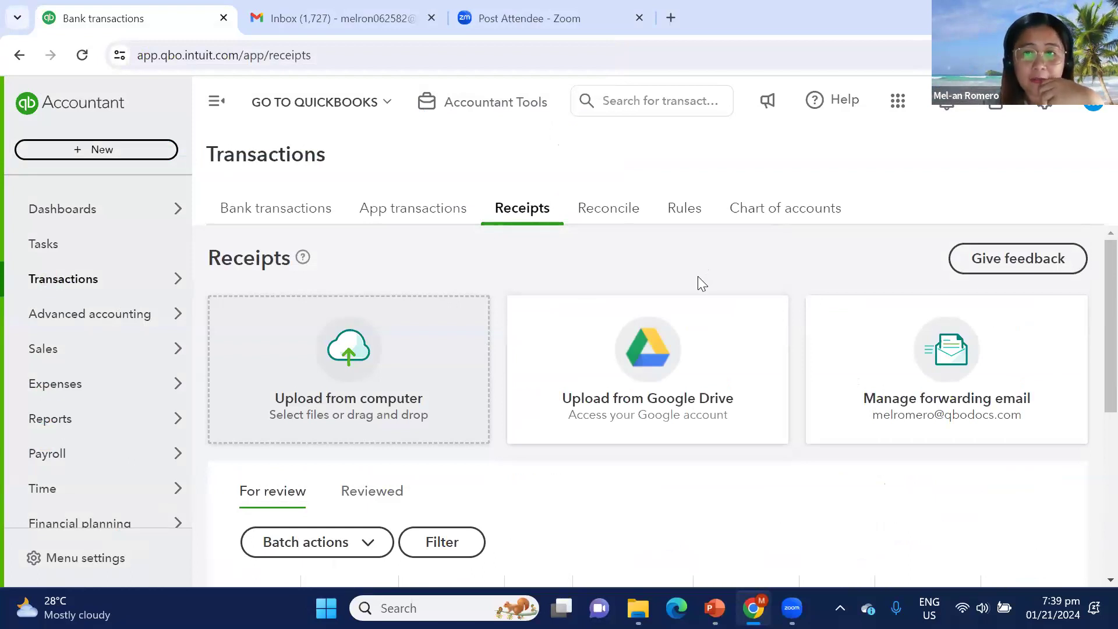
scroll(401, 501, "down", 3)
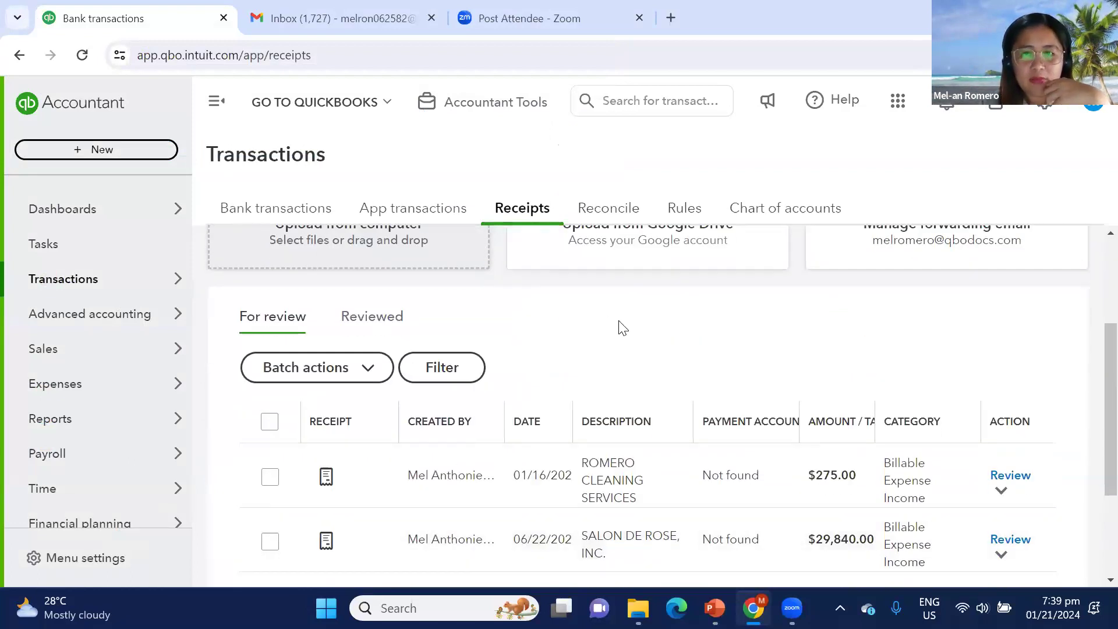
scroll(619, 326, "up", 3)
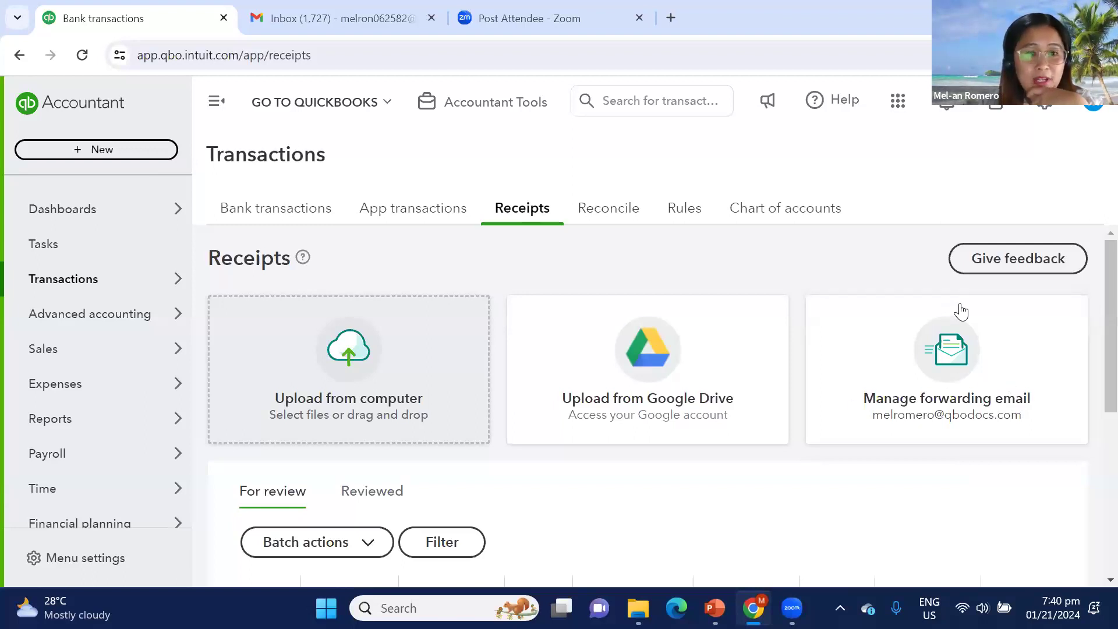
Open the receipt forwarding email settings and highlight the customizable part of the forwarding address before the @ sign.
left_click(1070, 416)
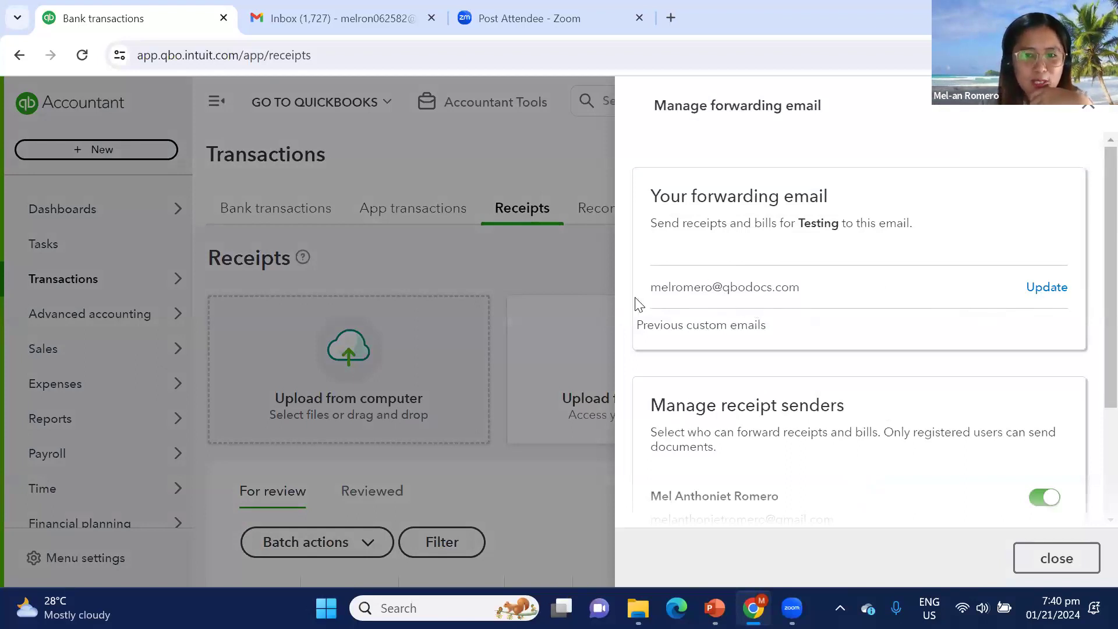
left_click_drag(713, 292, 636, 295)
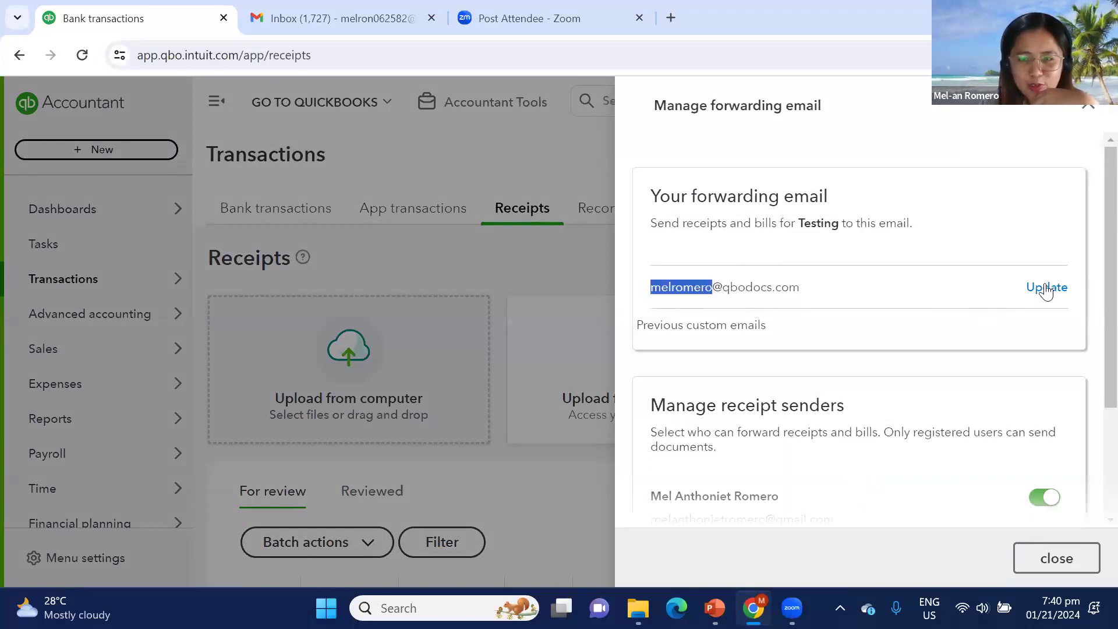
left_click(715, 289)
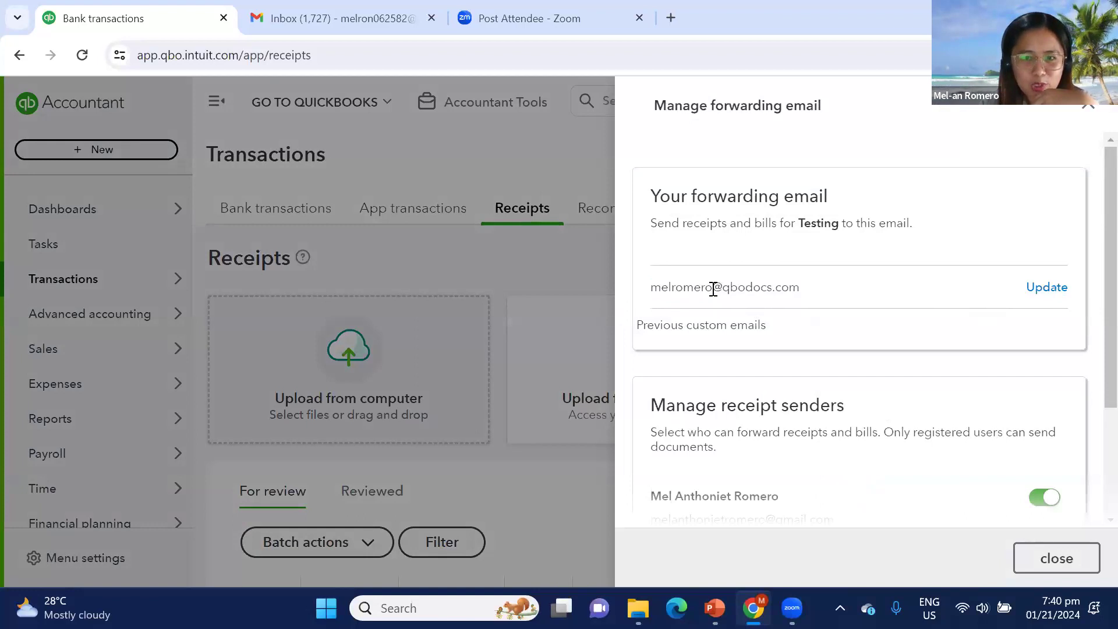
left_click_drag(711, 290, 652, 293)
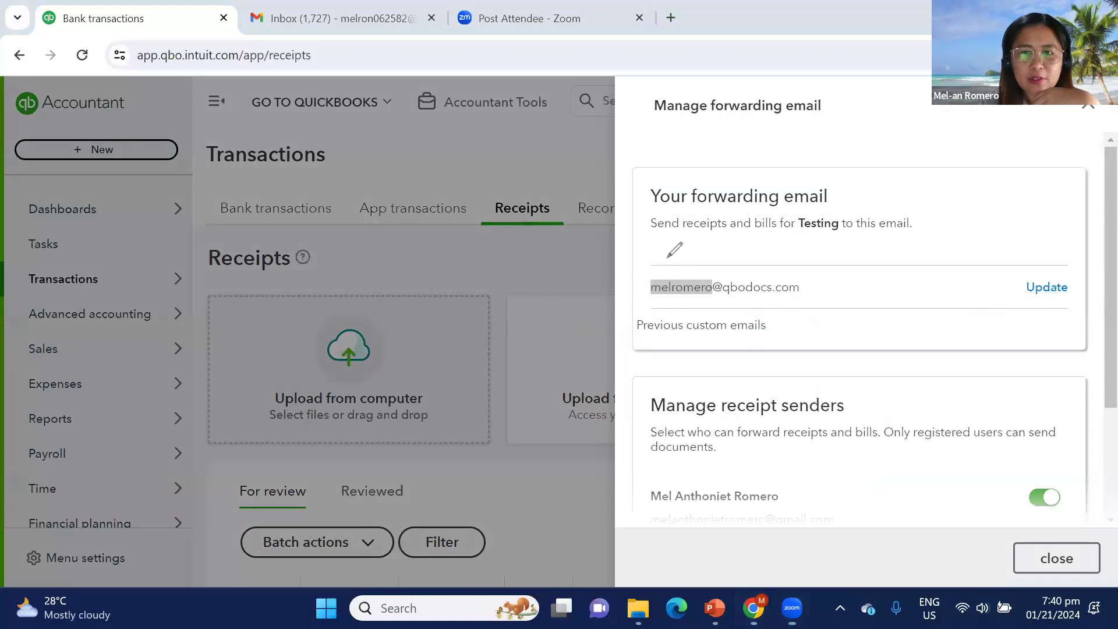
Examine the forwarding address and the list of registered receipt senders in the forwarding email settings.
left_click_drag(668, 257, 670, 260)
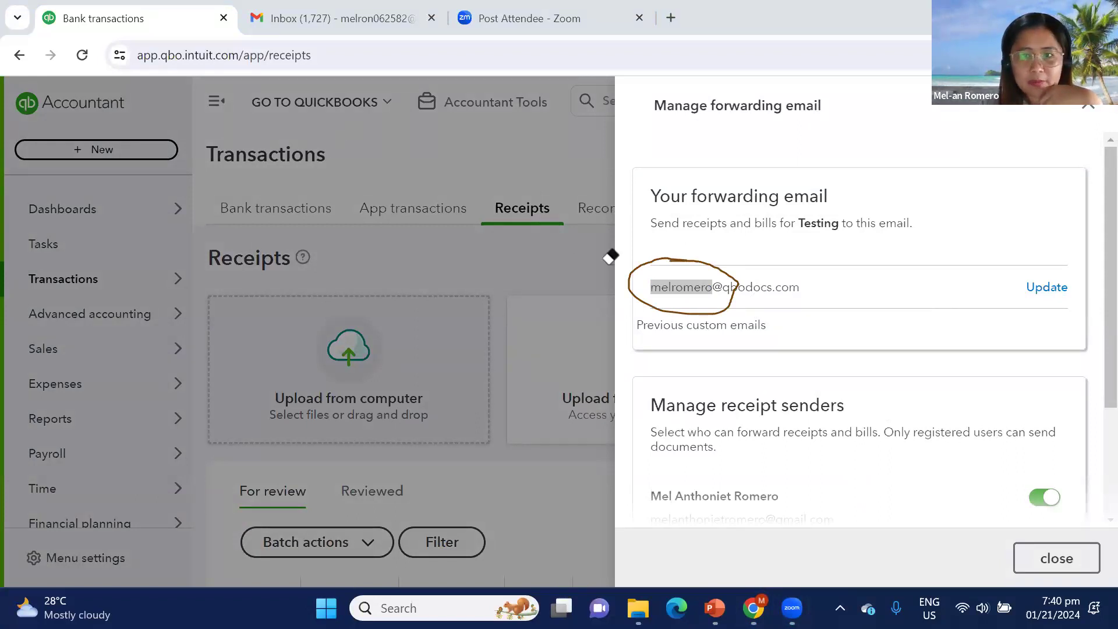
left_click(662, 257)
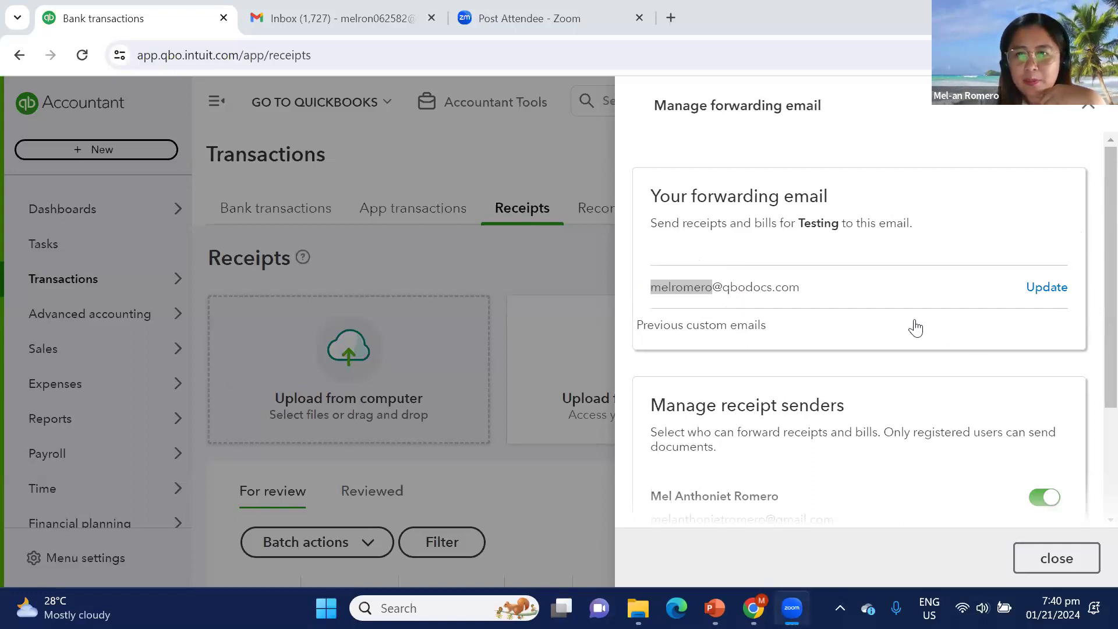
scroll(844, 422, "down", 3)
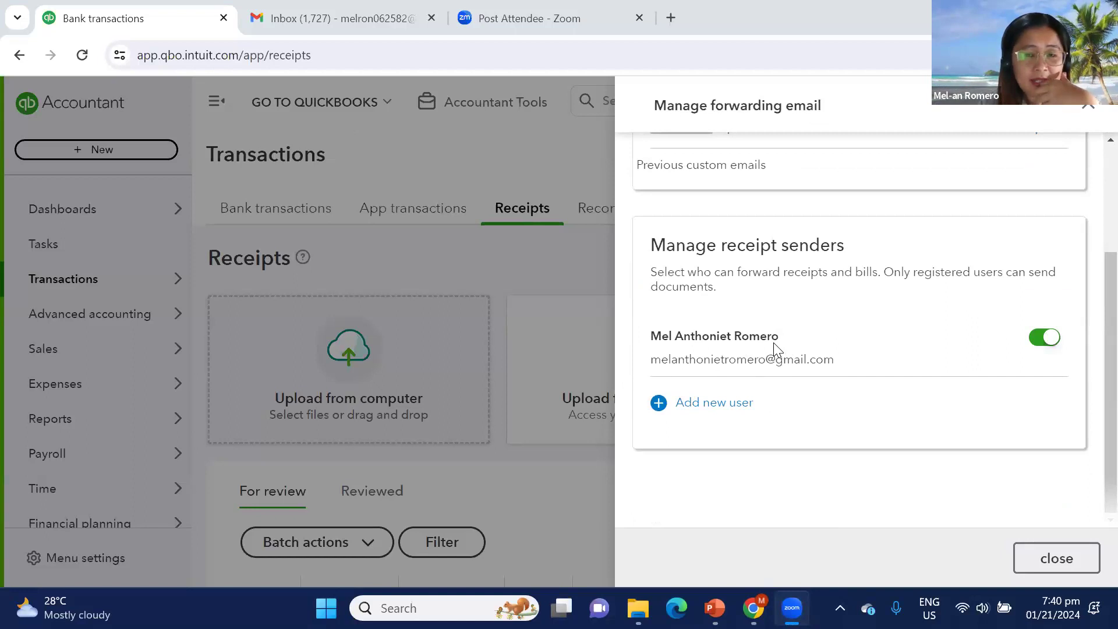
scroll(809, 340, "up", 2)
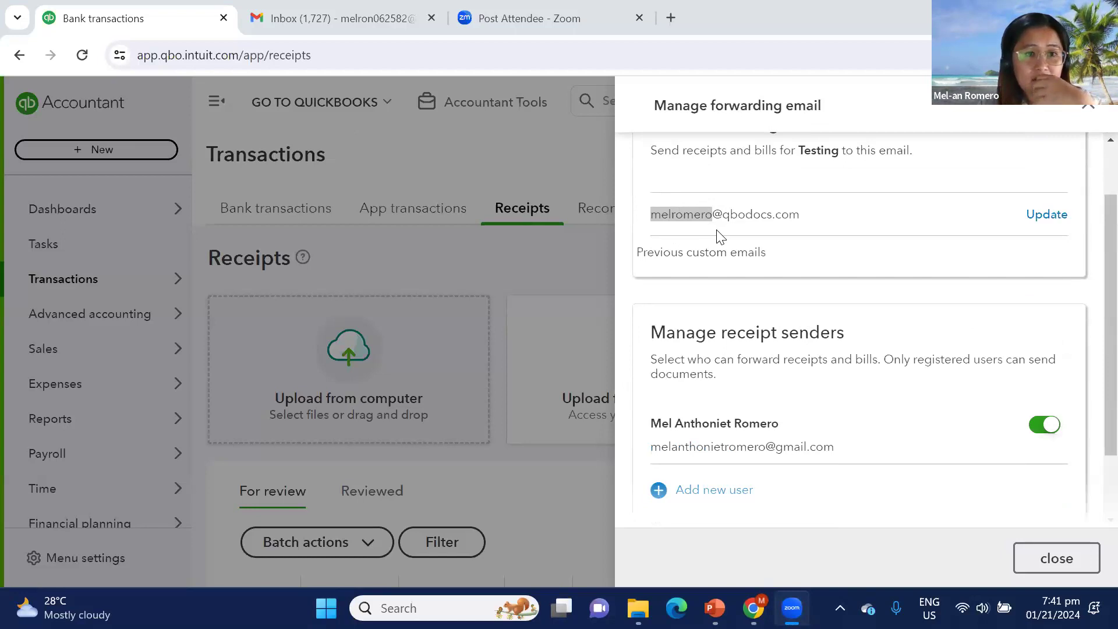
scroll(833, 320, "down", 2)
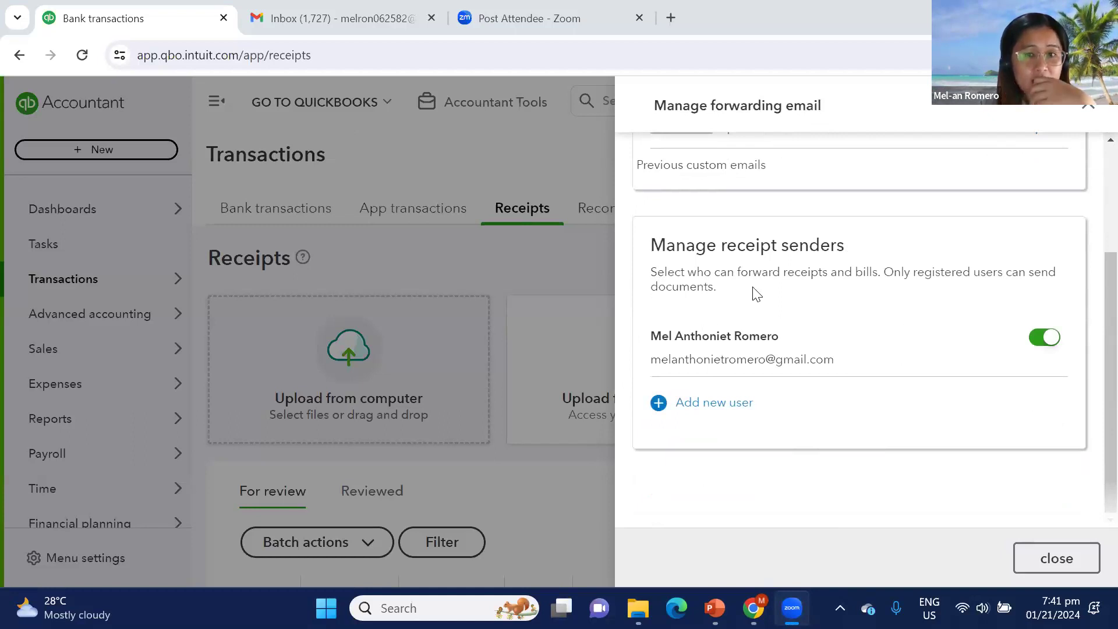
Turn off receipt forwarding for the listed sender, review the forwarding settings, and turn that sender's forwarding on again.
left_click(1044, 339)
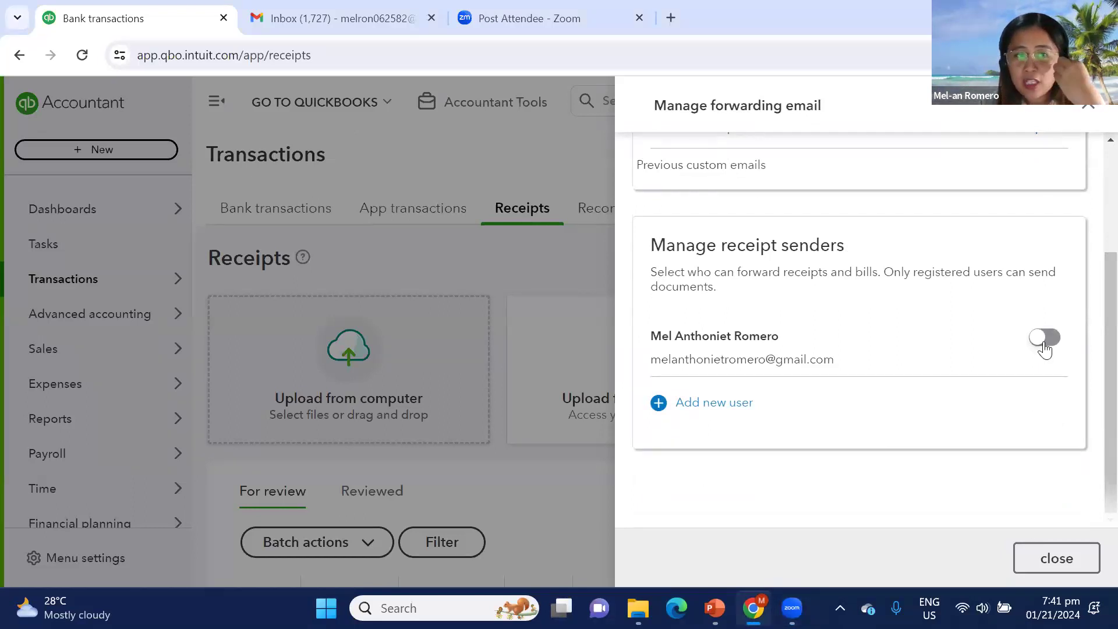
scroll(893, 291, "up", 3)
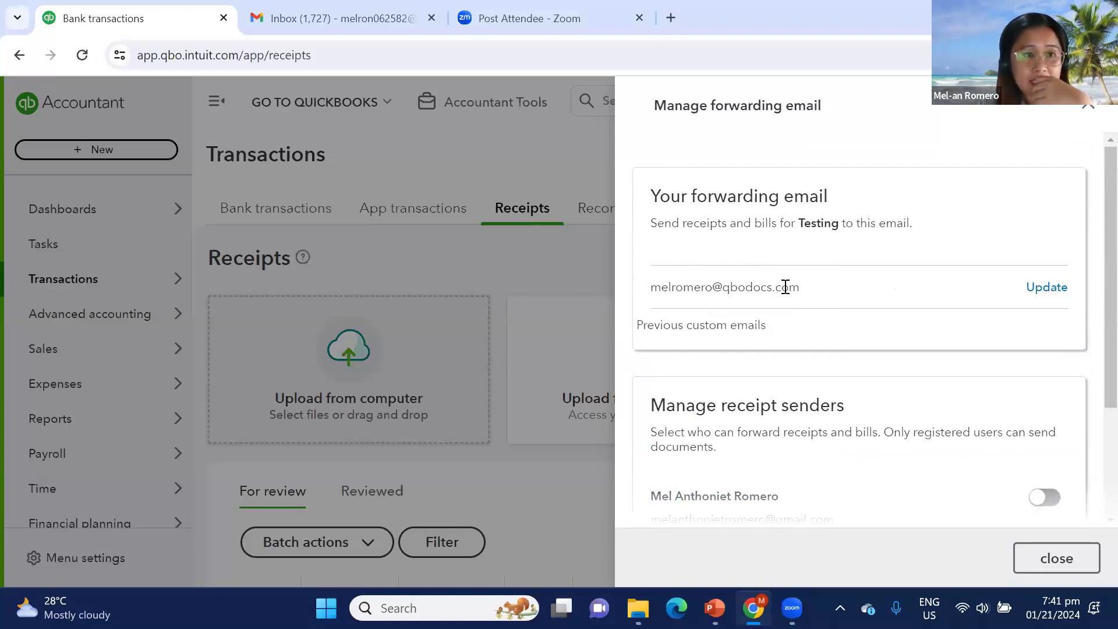
scroll(784, 286, "down", 2)
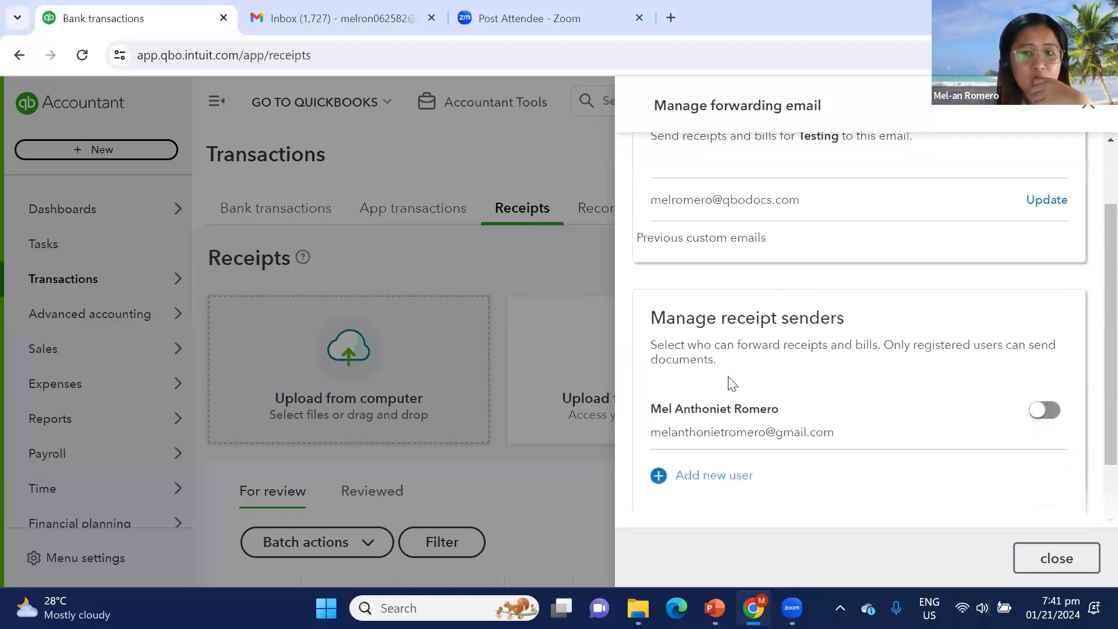
scroll(806, 347, "up", 1)
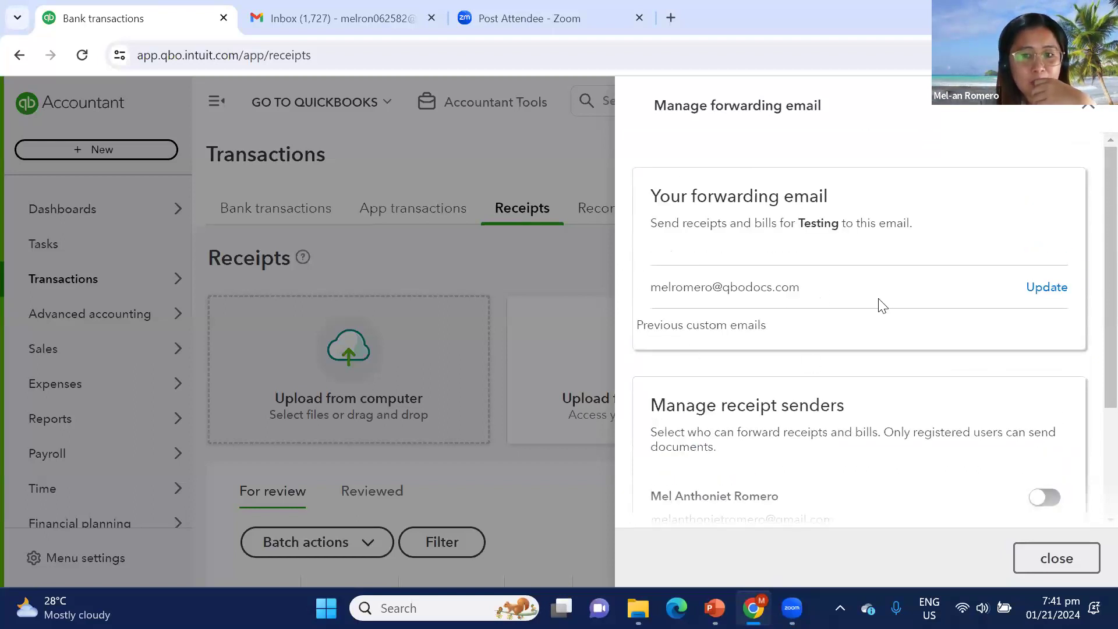
scroll(879, 300, "down", 3)
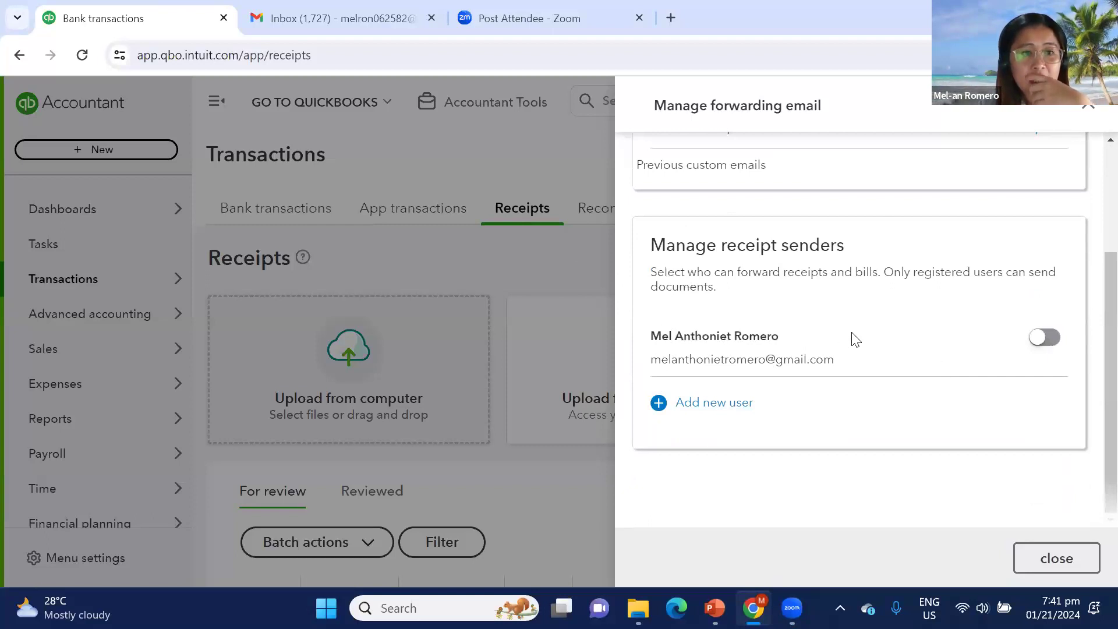
scroll(858, 342, "up", 3)
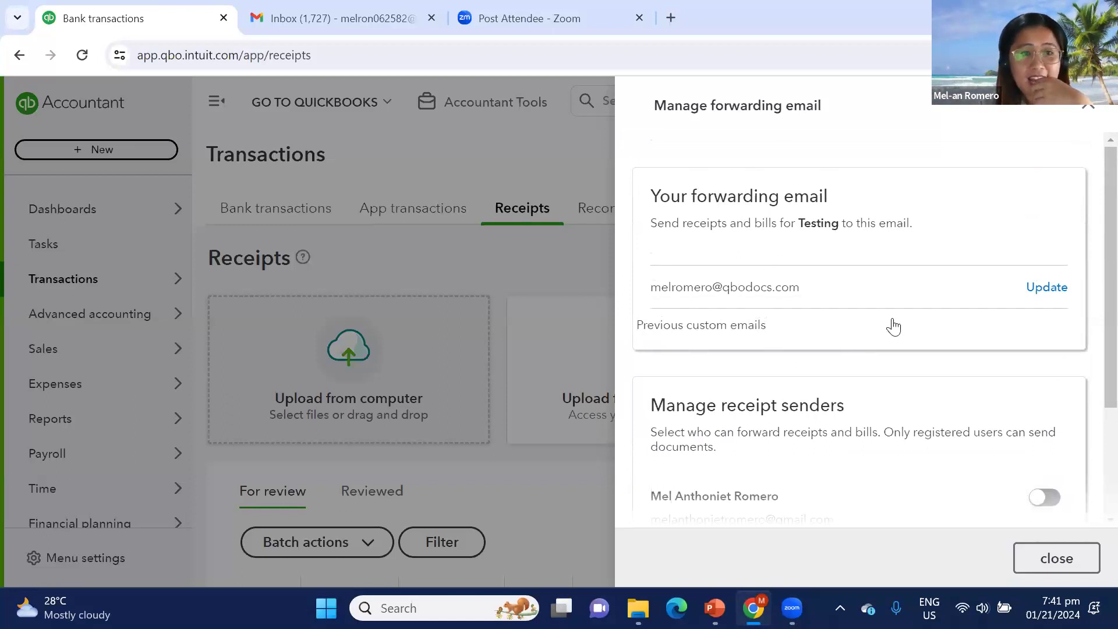
scroll(1048, 408, "down", 2)
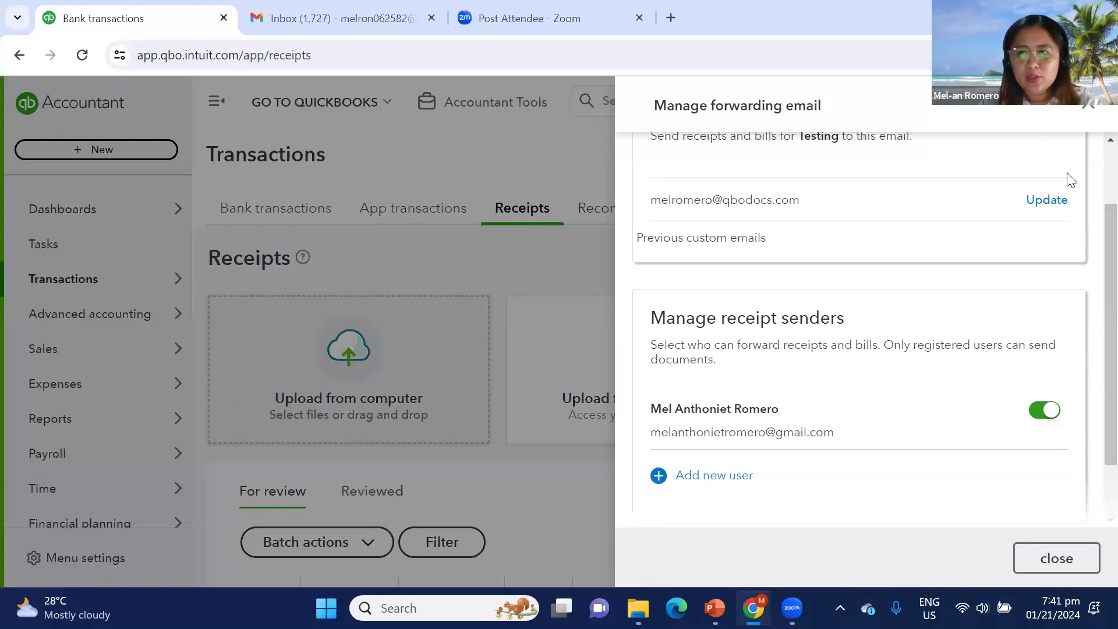
Copy the full receipt forwarding address, switch to Gmail, and enter it as the recipient of a new message.
scroll(1071, 181, "up", 2)
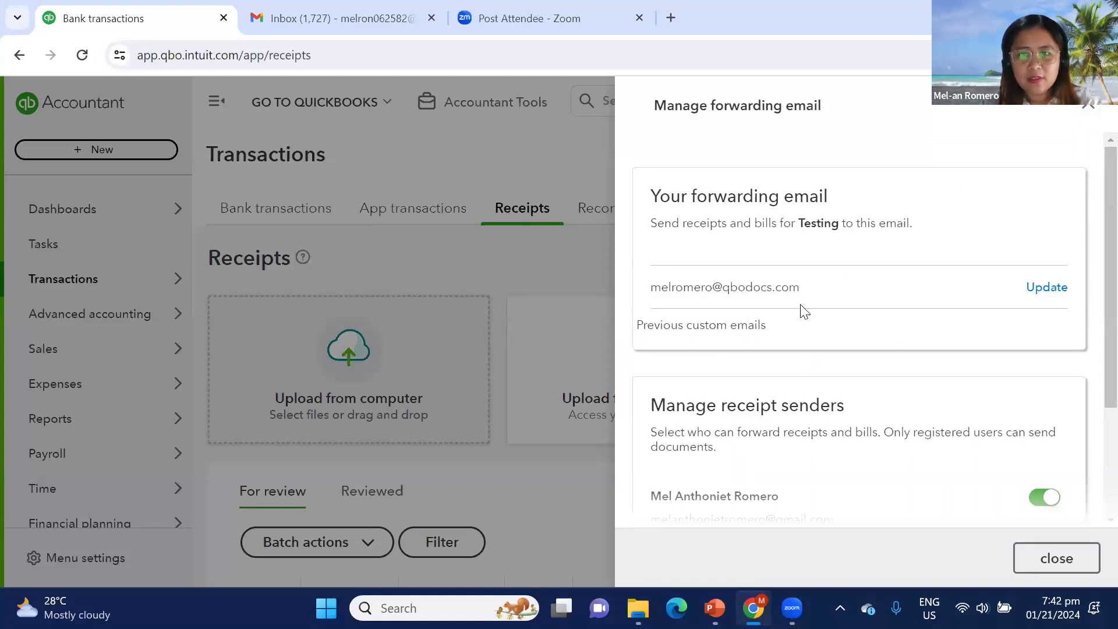
left_click_drag(809, 291, 657, 291)
key("ctrl+c")
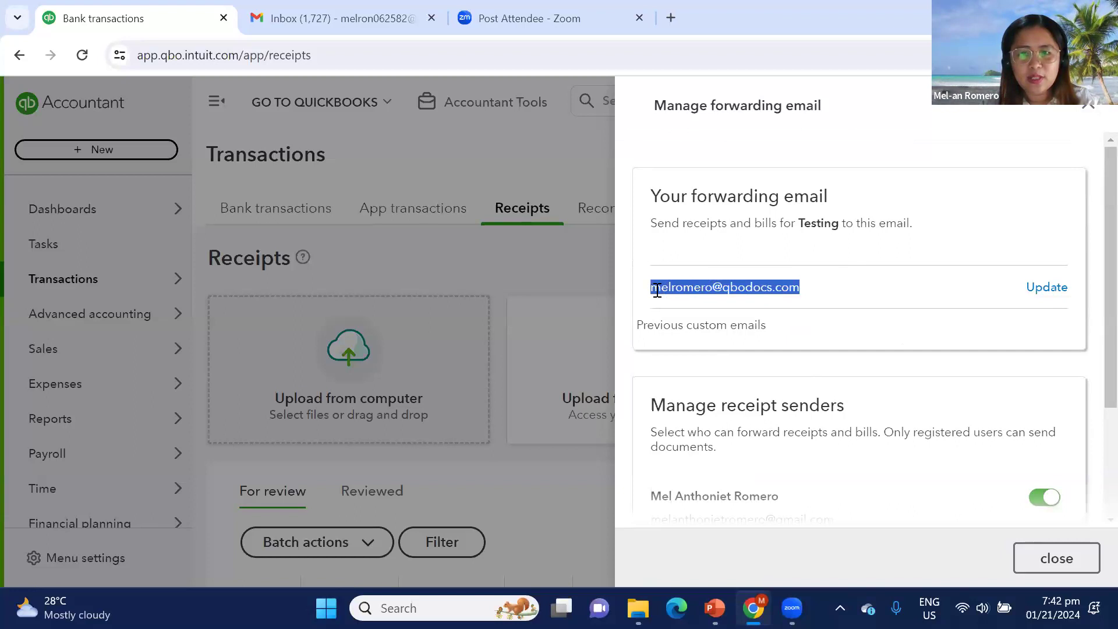
left_click(272, 11)
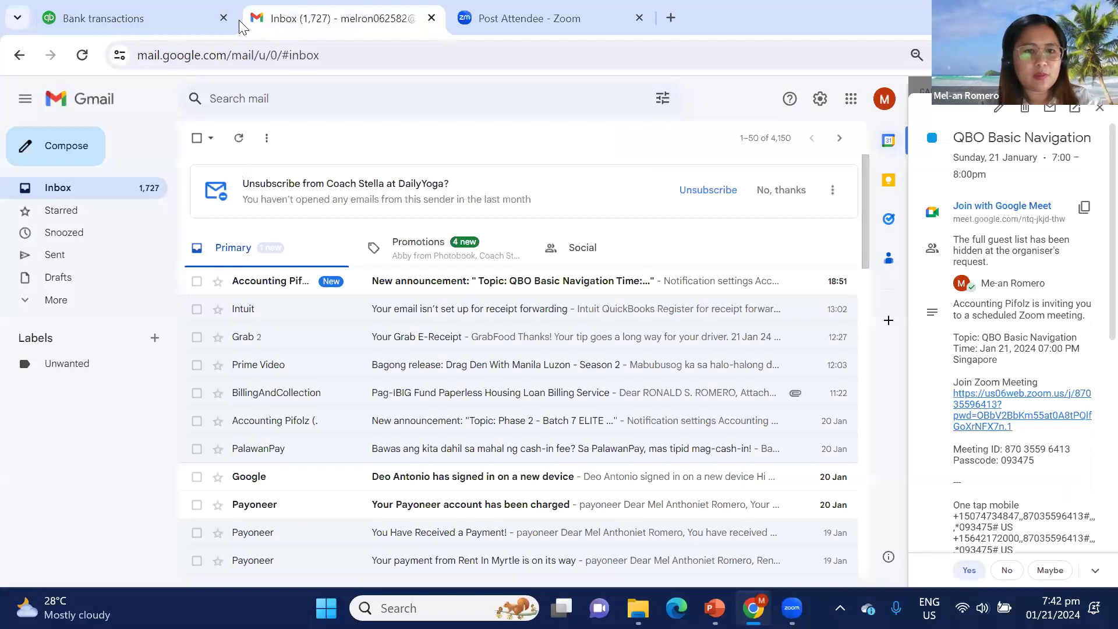
key("c")
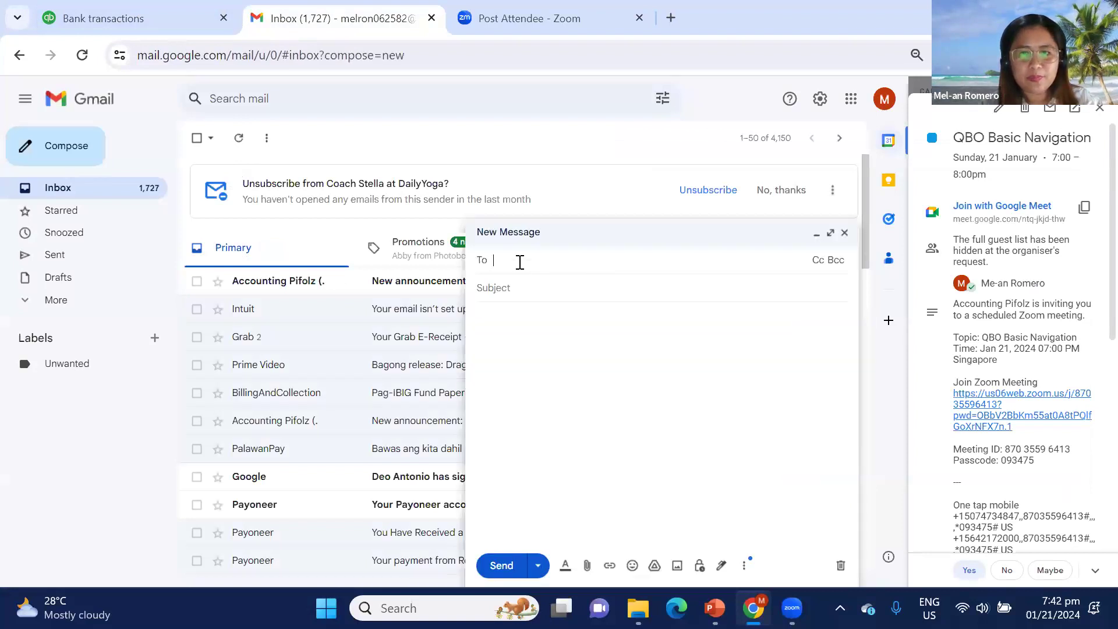
key("ctrl+v")
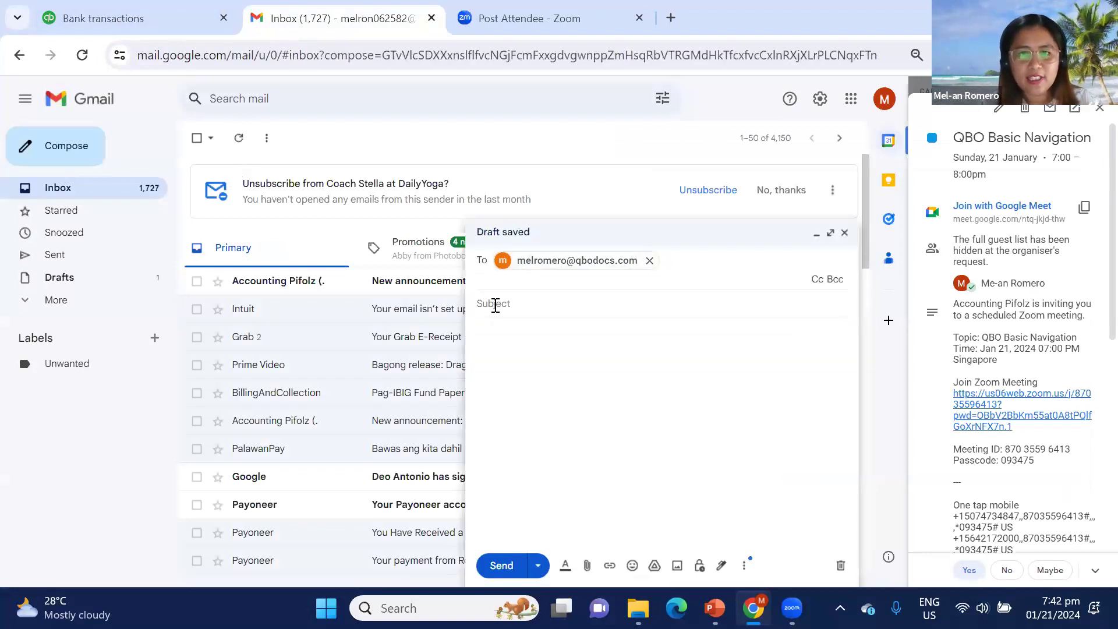
Give the message the subject "Invoice", attach invoiceSAMPLE1.pdf and send it.
left_click(495, 306)
type("I")
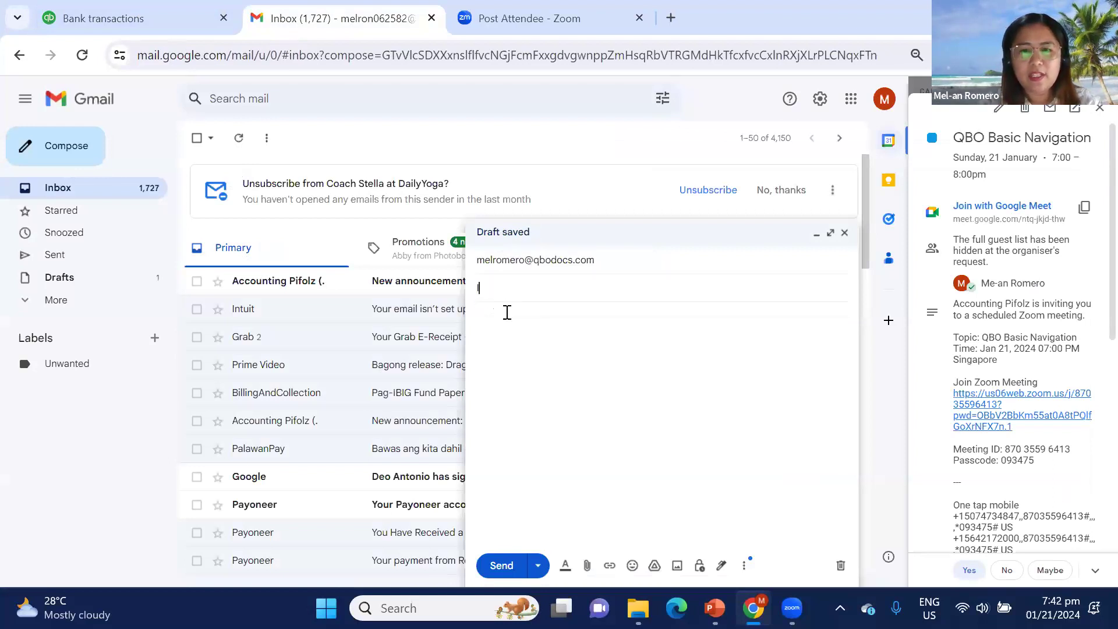
type("nvoice")
left_click(586, 565)
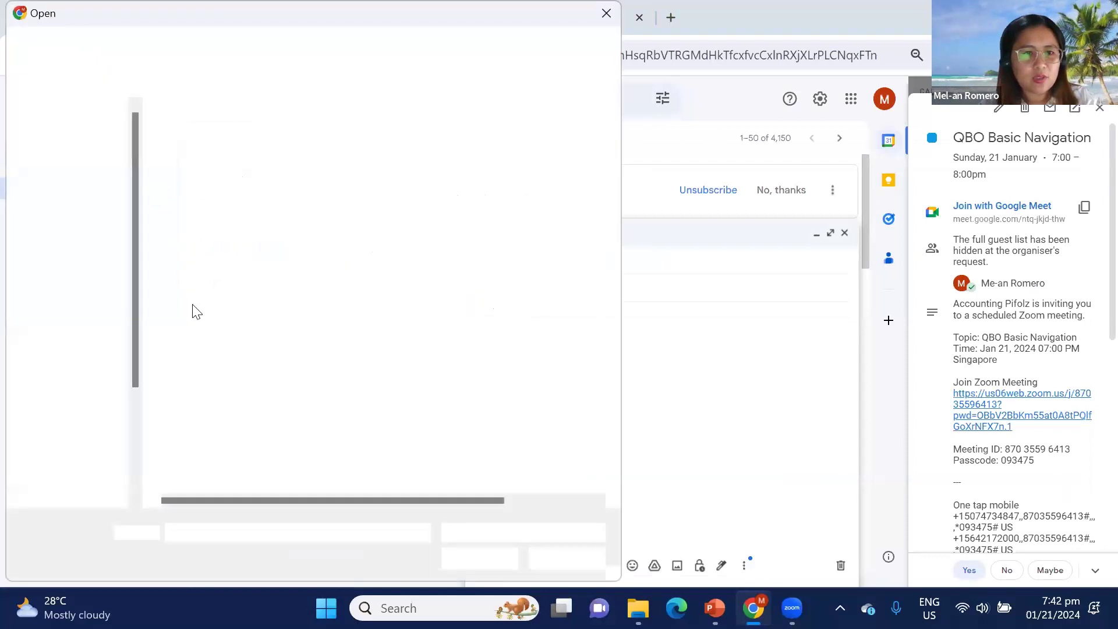
double_click(228, 170)
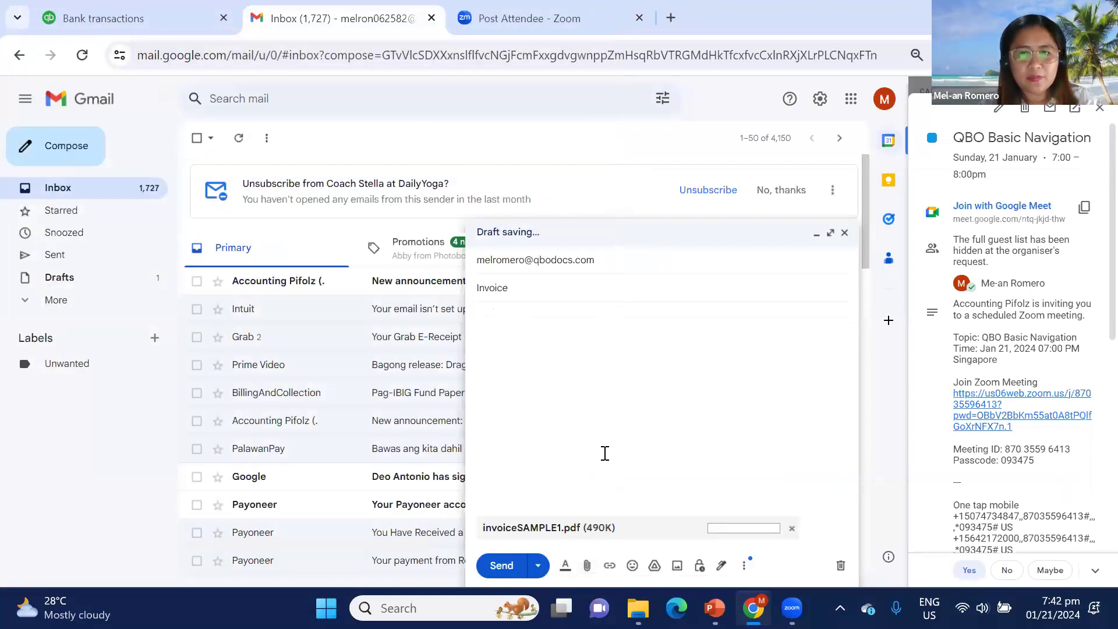
left_click(492, 575)
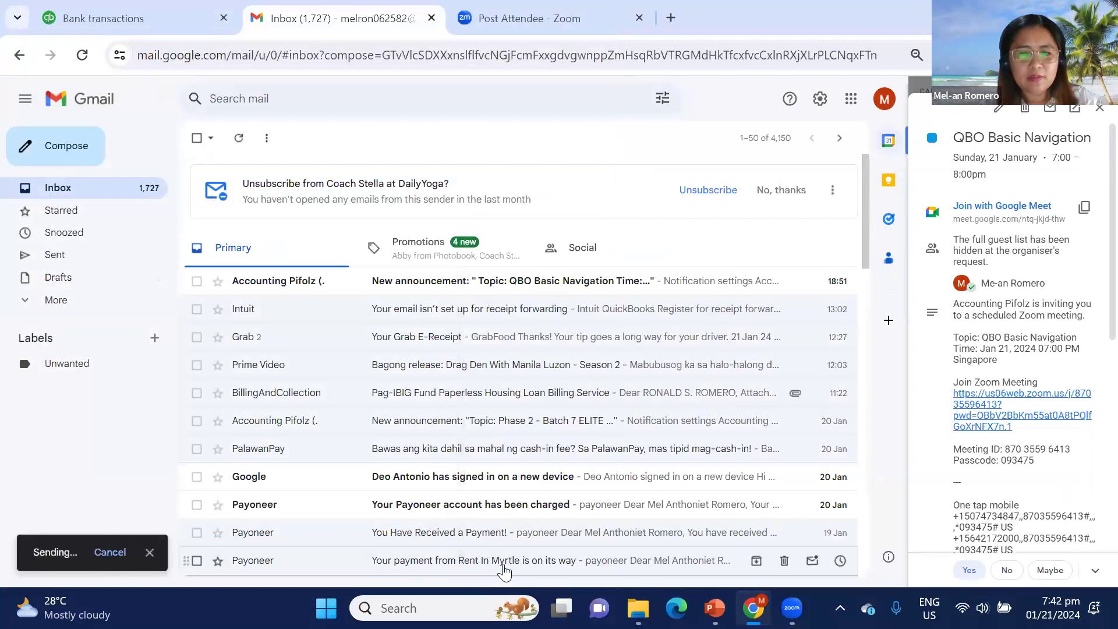
Switch back to QuickBooks, reload the Receipts page and check the list of receipts for review.
left_click(125, 18)
left_click(431, 173)
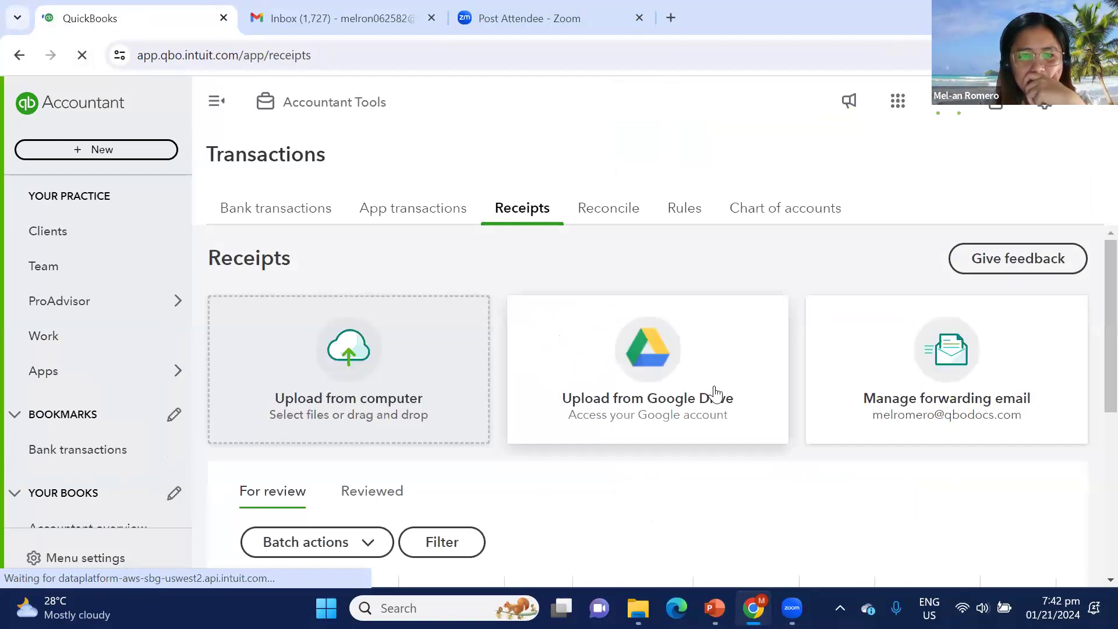
scroll(715, 390, "down", 3)
scroll(715, 394, "down", 3)
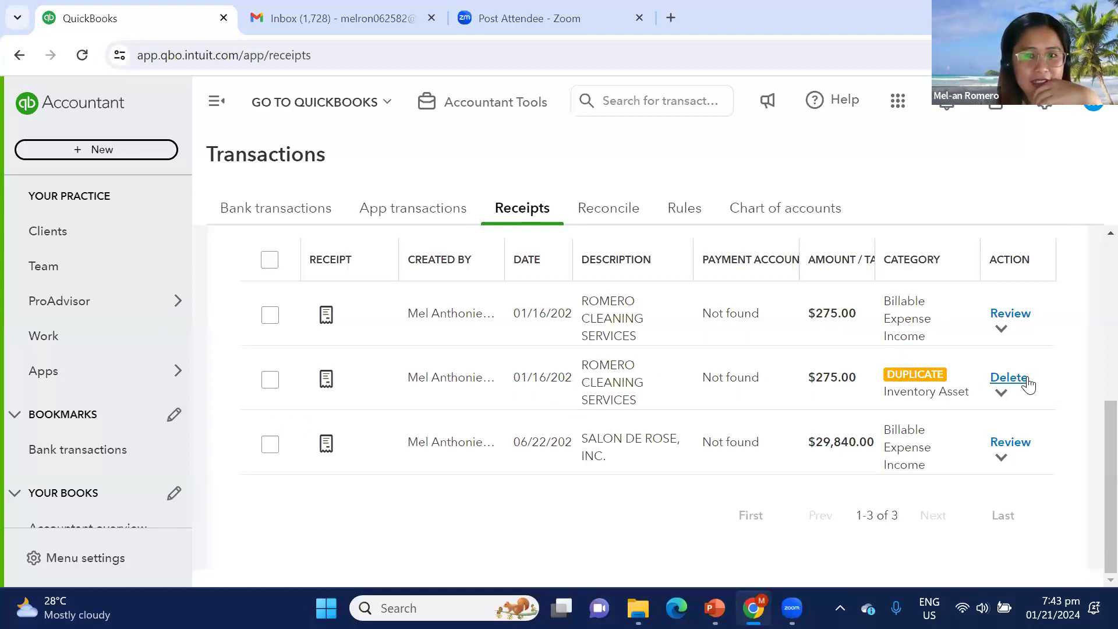
Preview the $275.00 receipt flagged as a duplicate, open its duplicates review and examine the matching receipt's details.
left_click(325, 387)
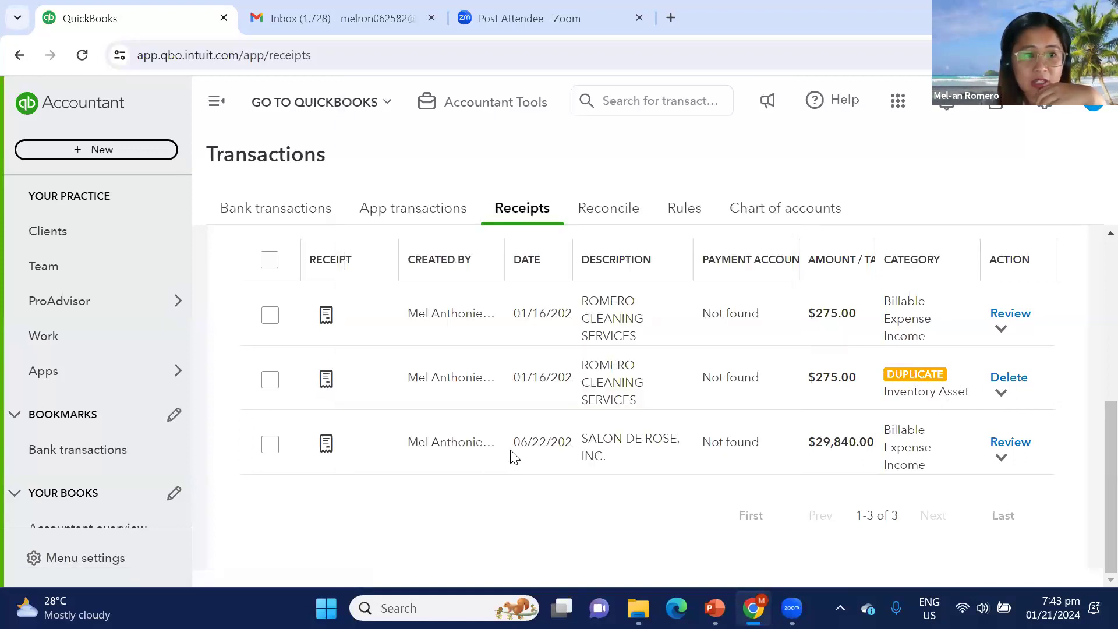
mouse_move(327, 385)
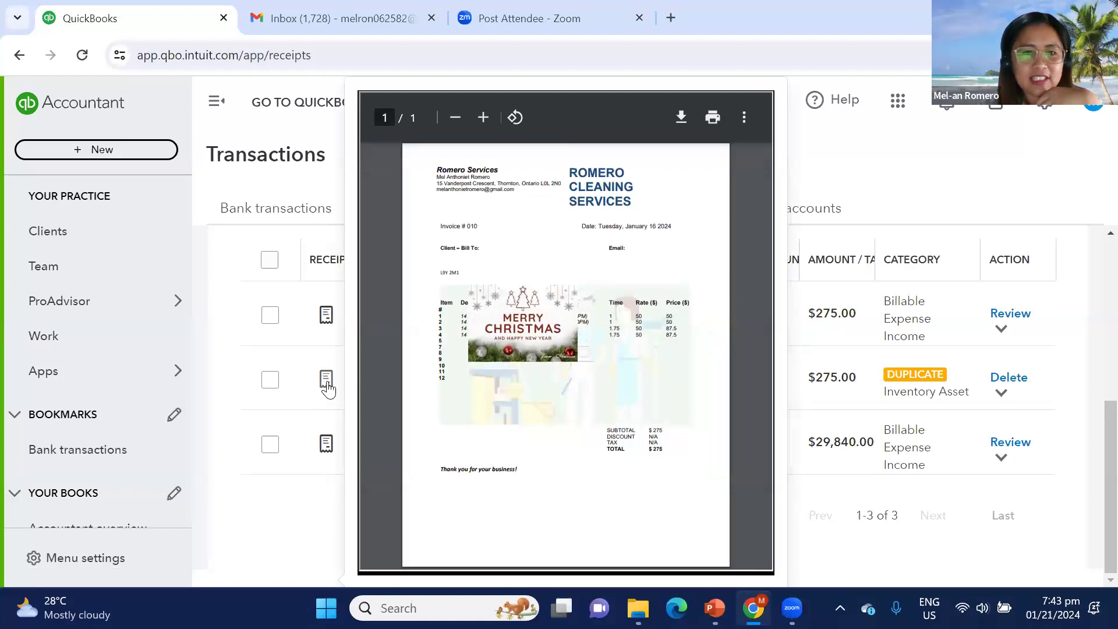
left_click(325, 389)
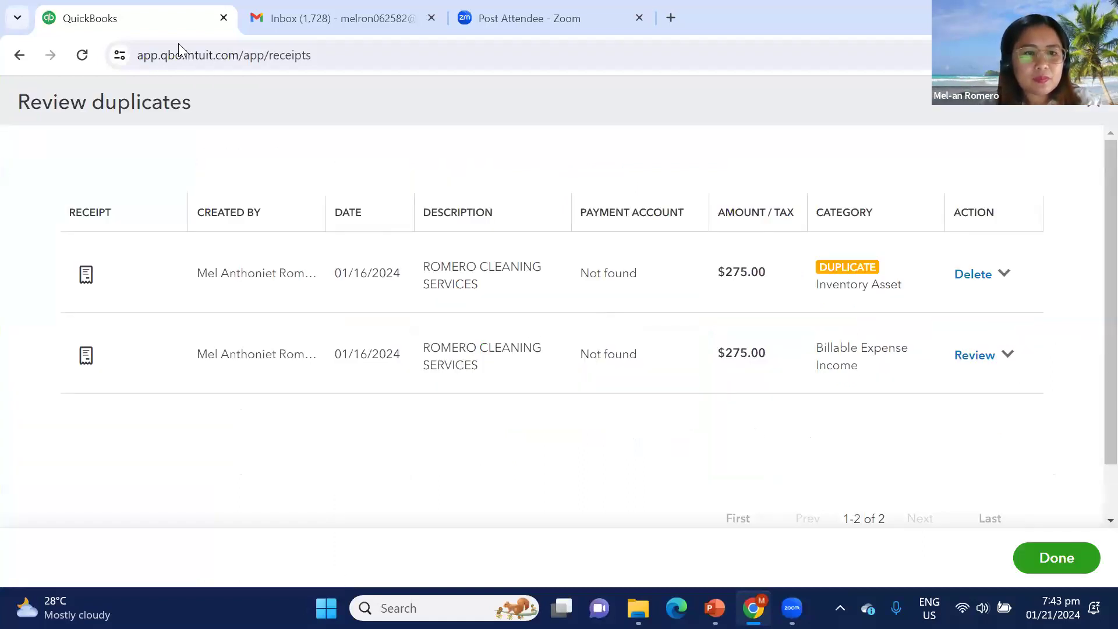
left_click(83, 362)
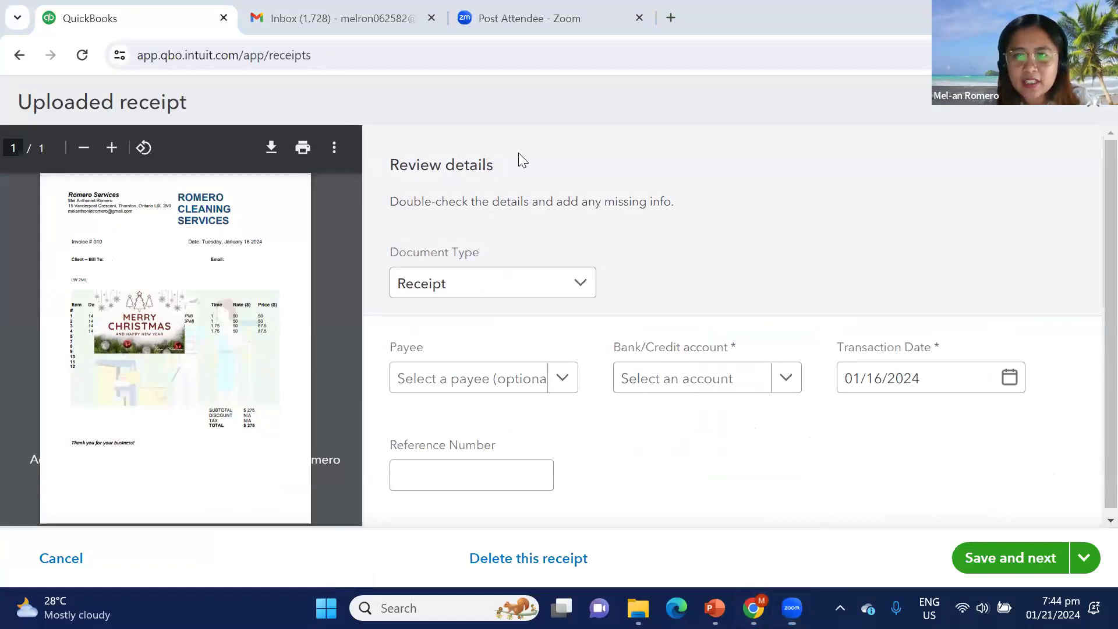
key("Escape")
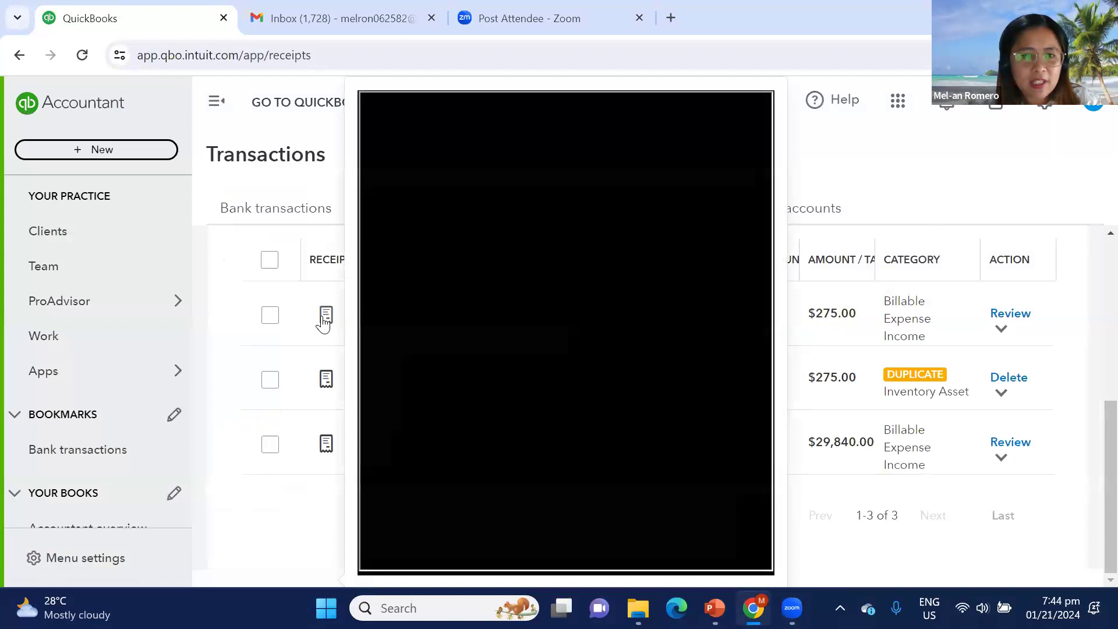
Open the original $275.00 receipt from the review list, examine its document and details, and close it without saving.
left_click(324, 319)
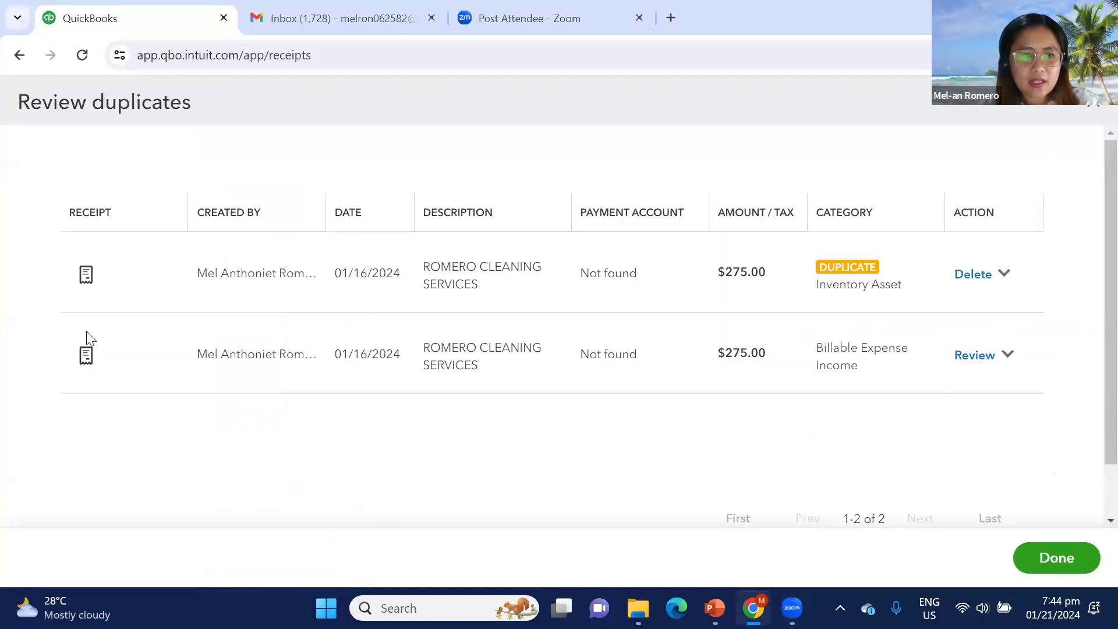
left_click(86, 356)
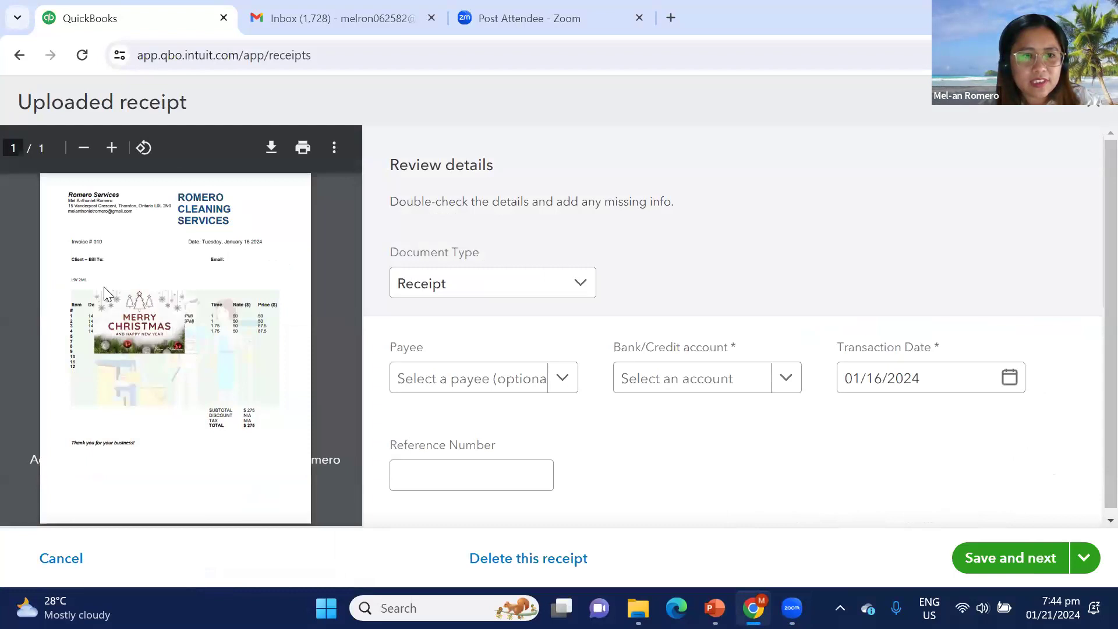
left_click(1094, 111)
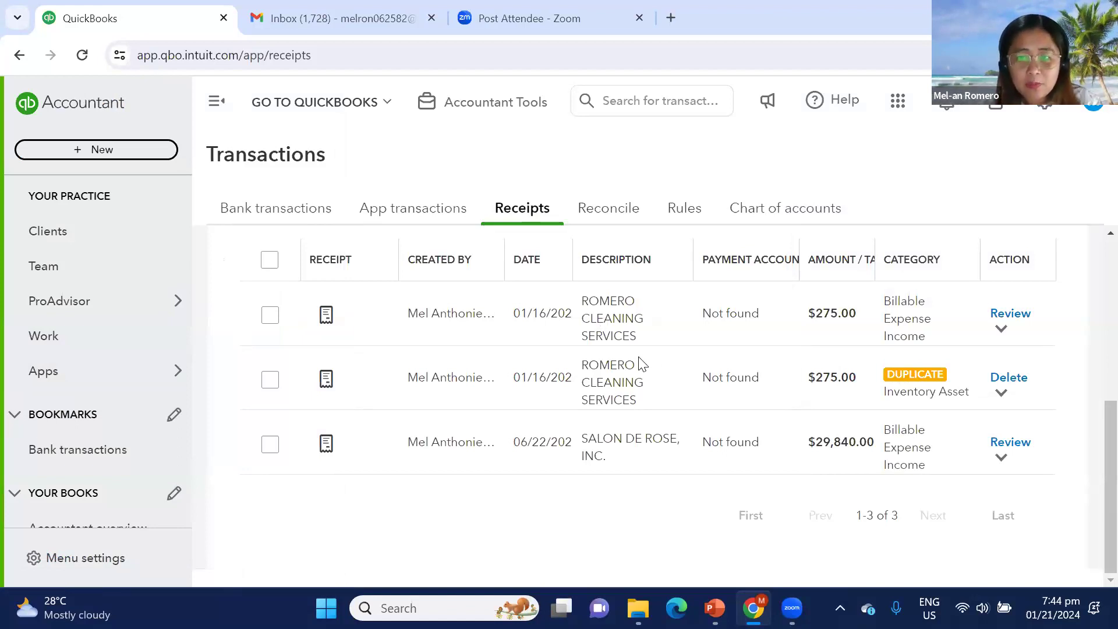
Delete the $275.00 receipt flagged as a duplicate from the For review list and check the remaining receipts.
left_click(272, 381)
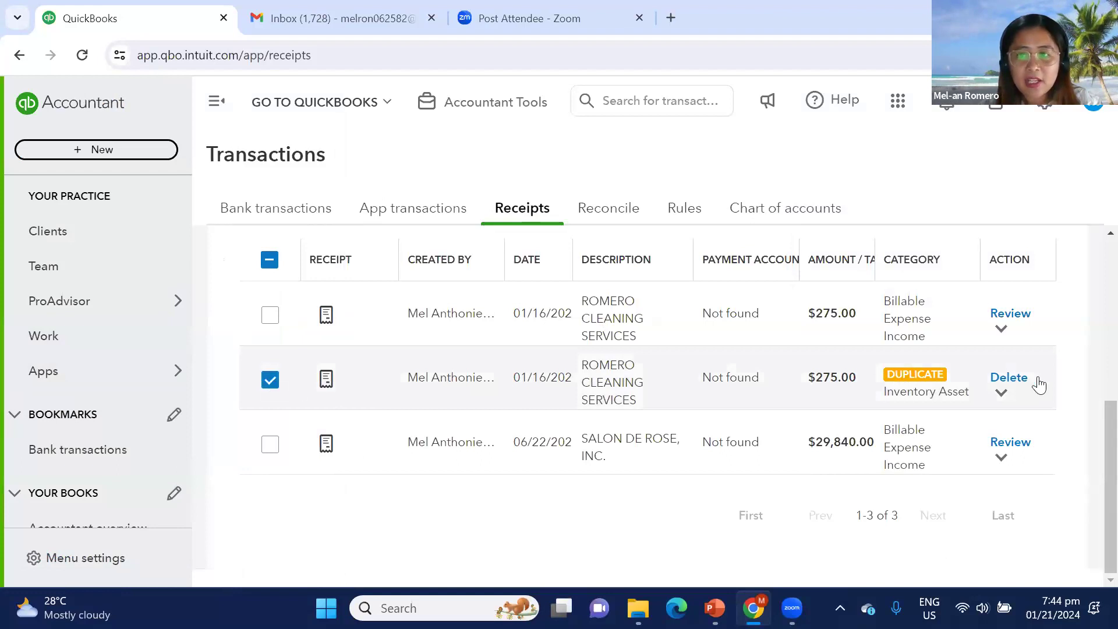
left_click(1006, 377)
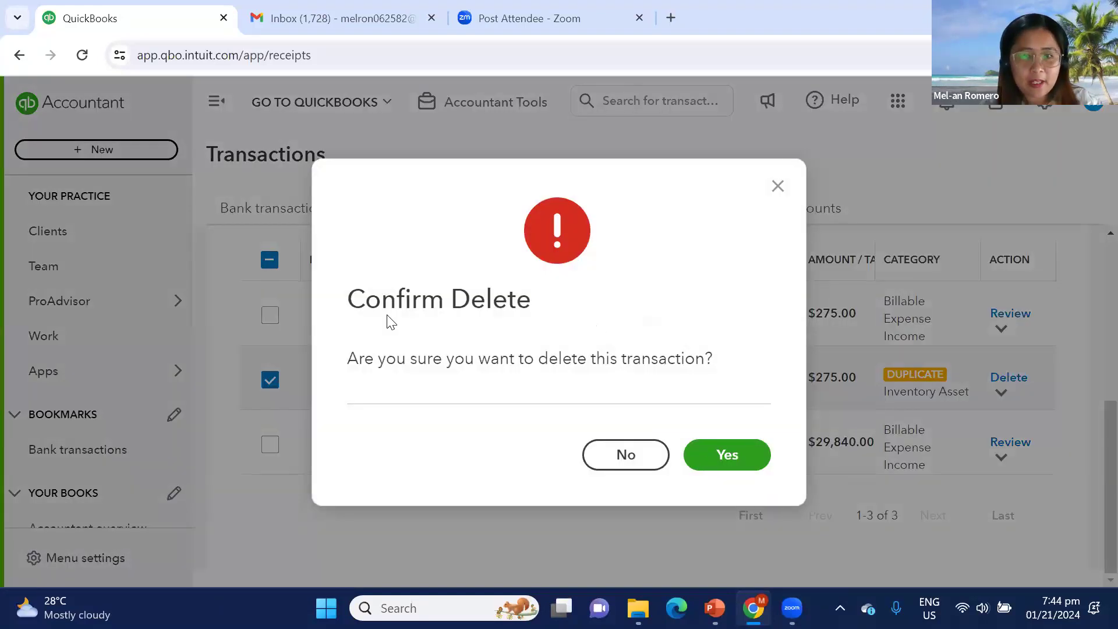
left_click(731, 456)
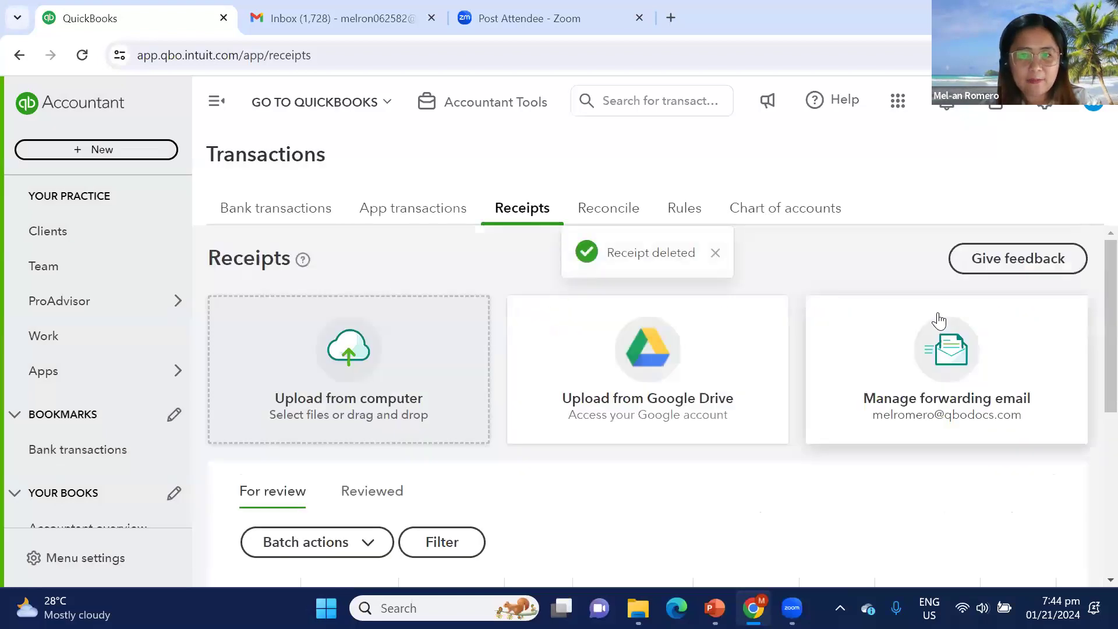
scroll(818, 309, "down", 3)
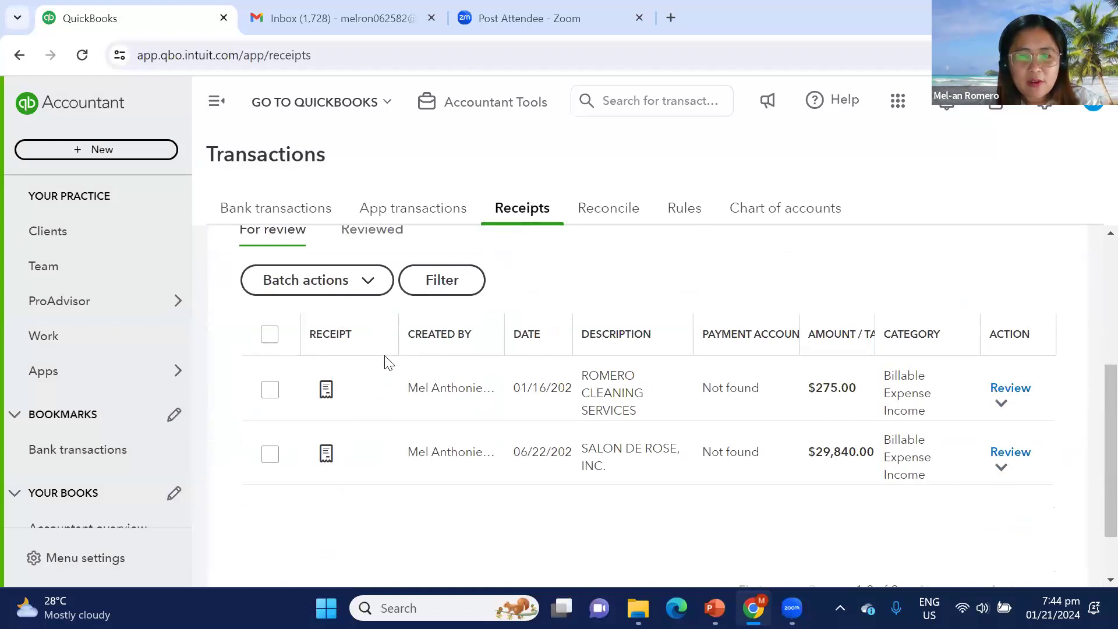
Open the $275.00 receipt for review and add Romero Cleaning Services as a new vendor in its payee field.
left_click(326, 391)
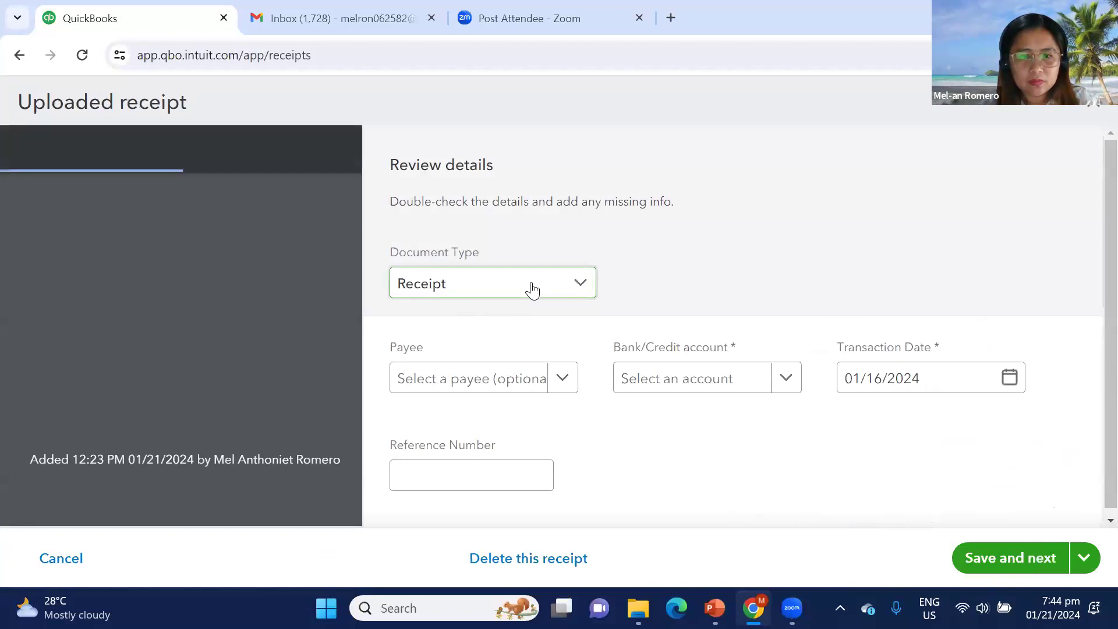
left_click(478, 380)
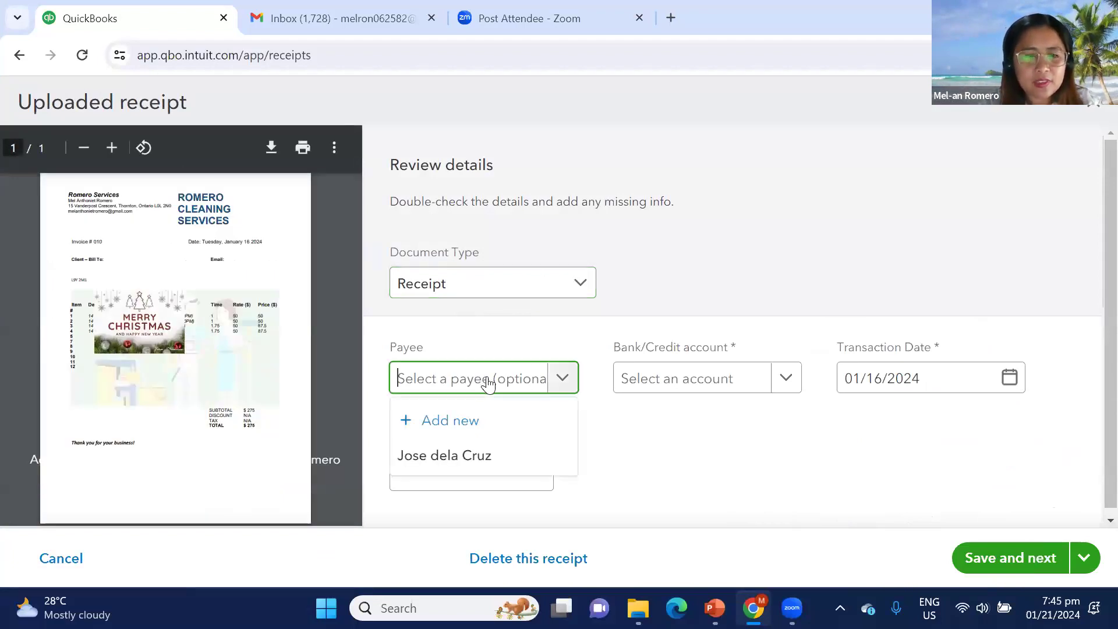
type("Romero")
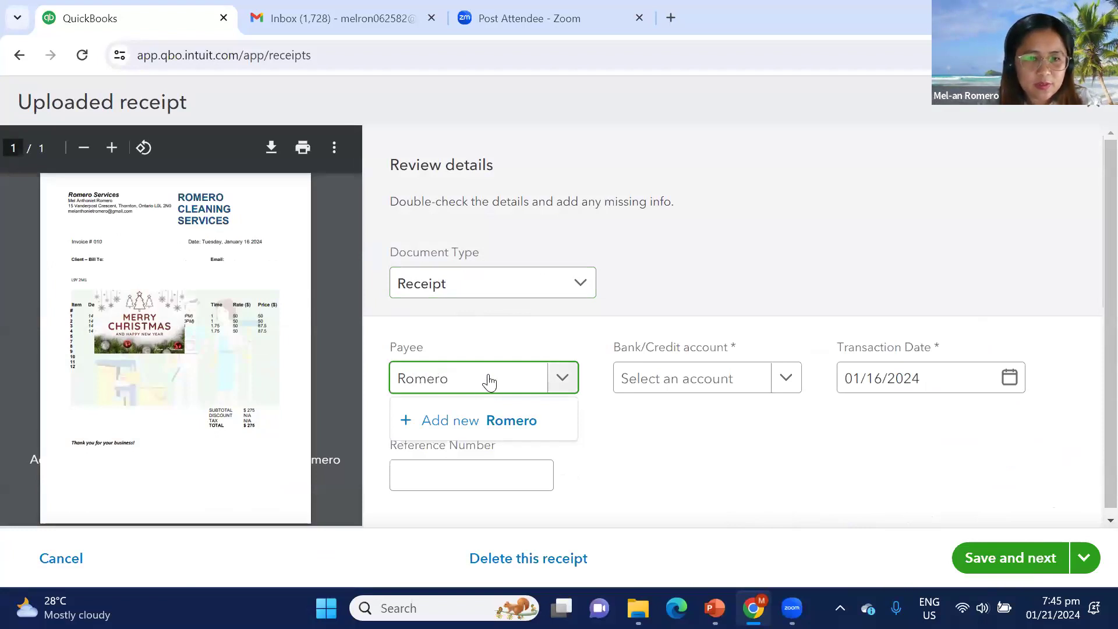
type(" C")
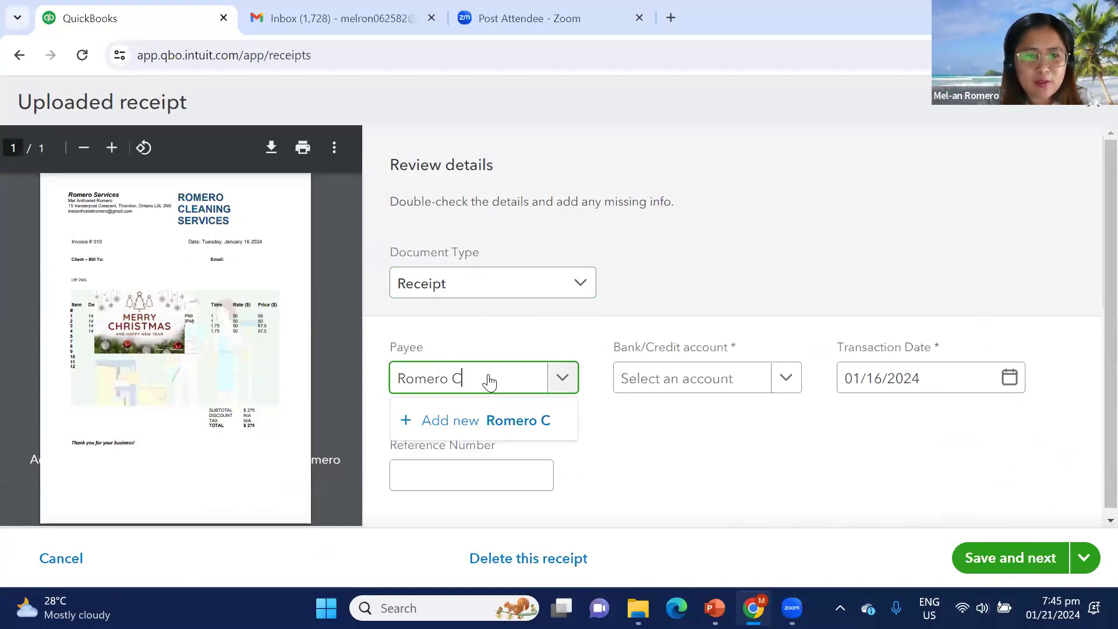
type("leaning Services")
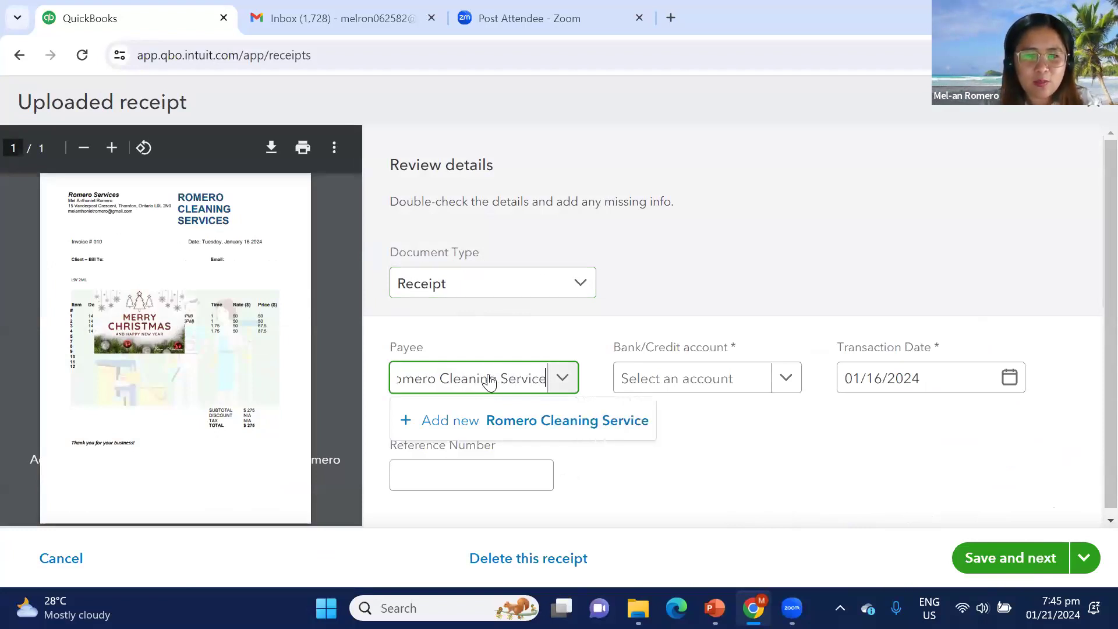
left_click(465, 428)
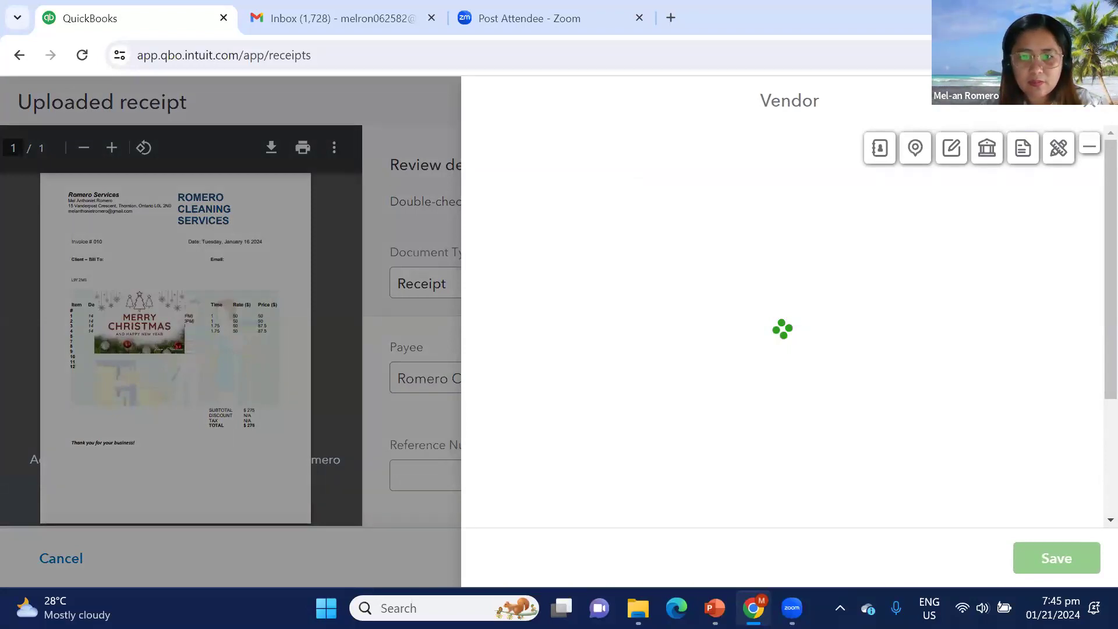
left_click(1043, 551)
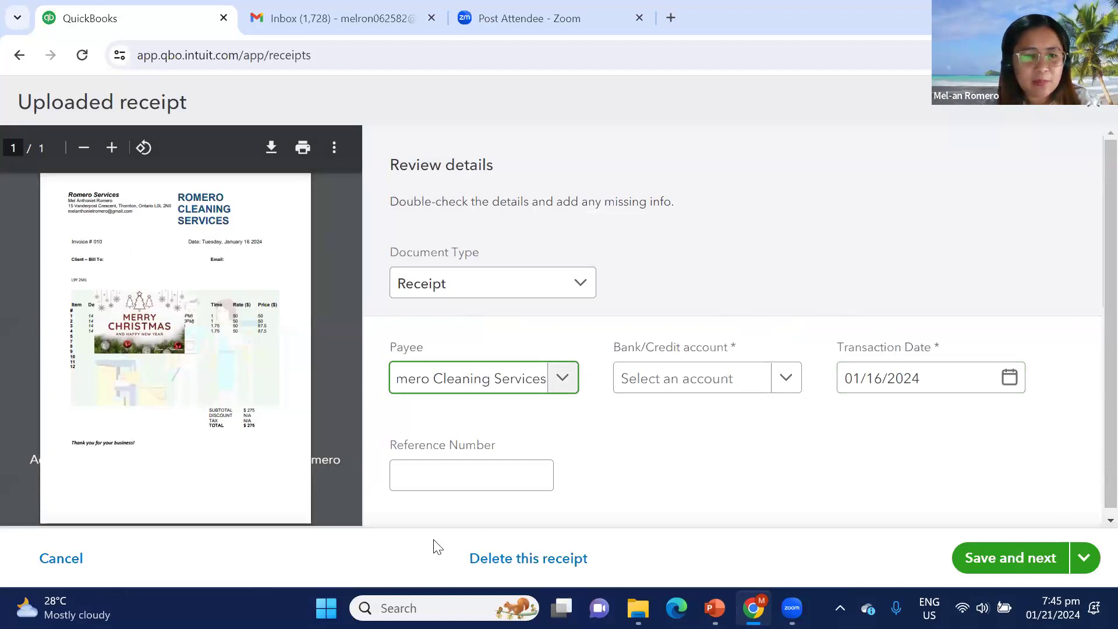
Set the receipt's reference number to 010 and try to save the receipt.
left_click(483, 476)
type("010")
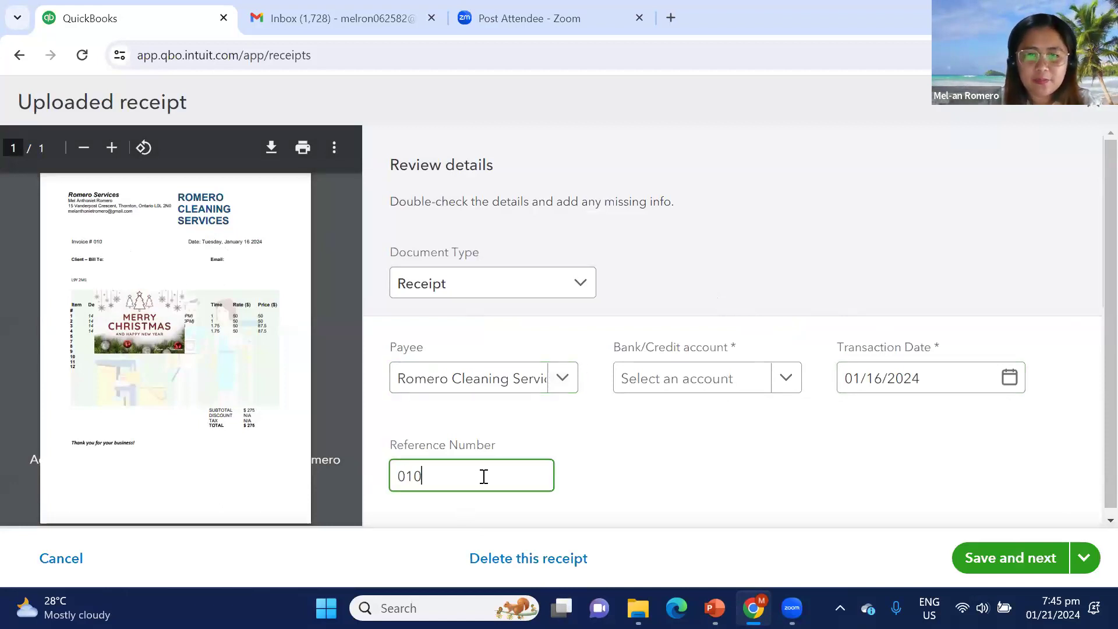
left_click(990, 559)
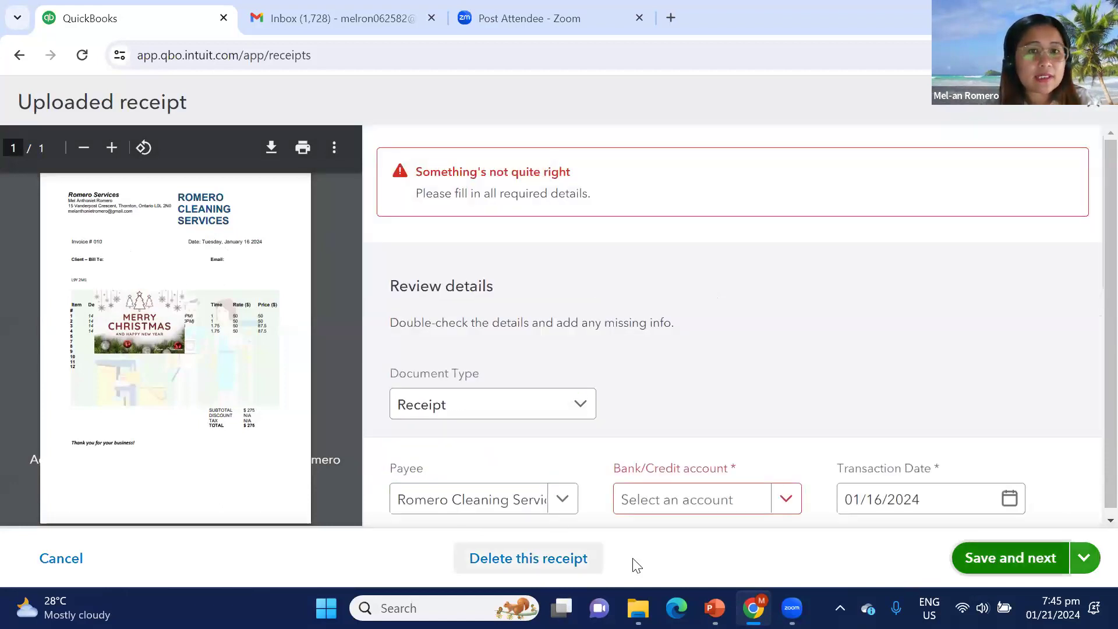
Browse the available options for the receipt's required bank/credit account without choosing one.
scroll(732, 402, "down", 3)
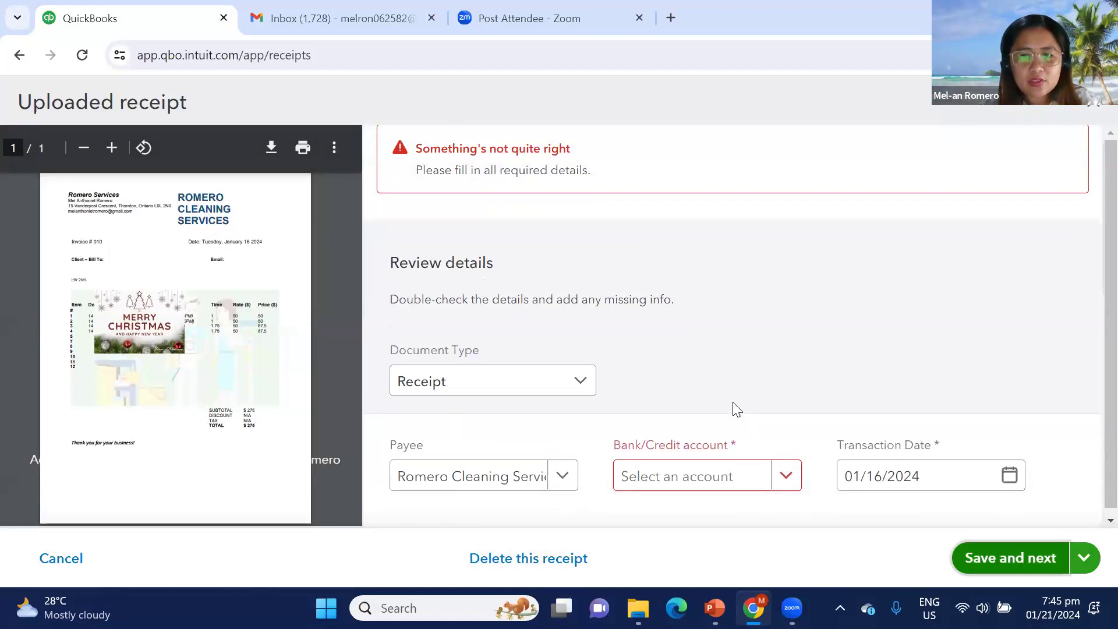
scroll(735, 410, "down", 3)
scroll(785, 369, "up", 3)
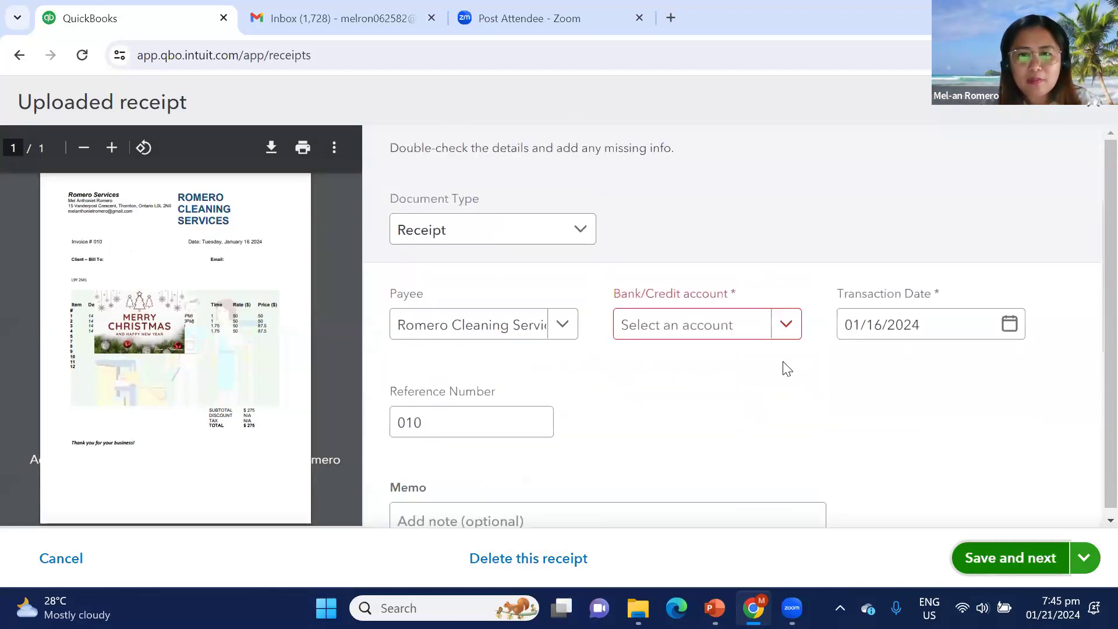
left_click(787, 328)
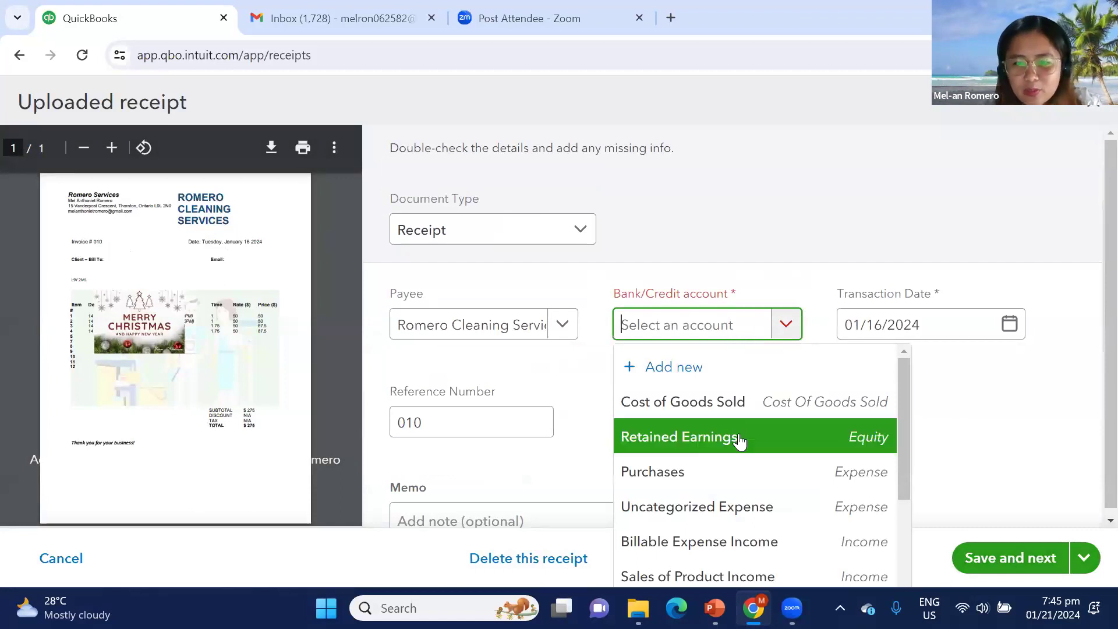
scroll(734, 433, "down", 3)
left_click_drag(907, 485, 905, 367)
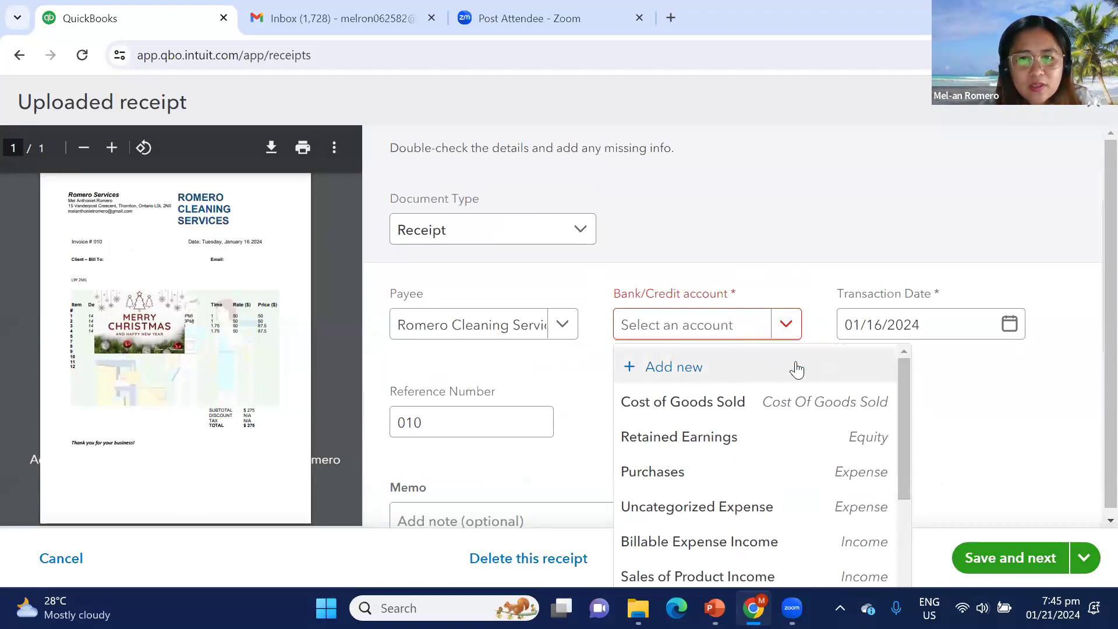
left_click(1039, 271)
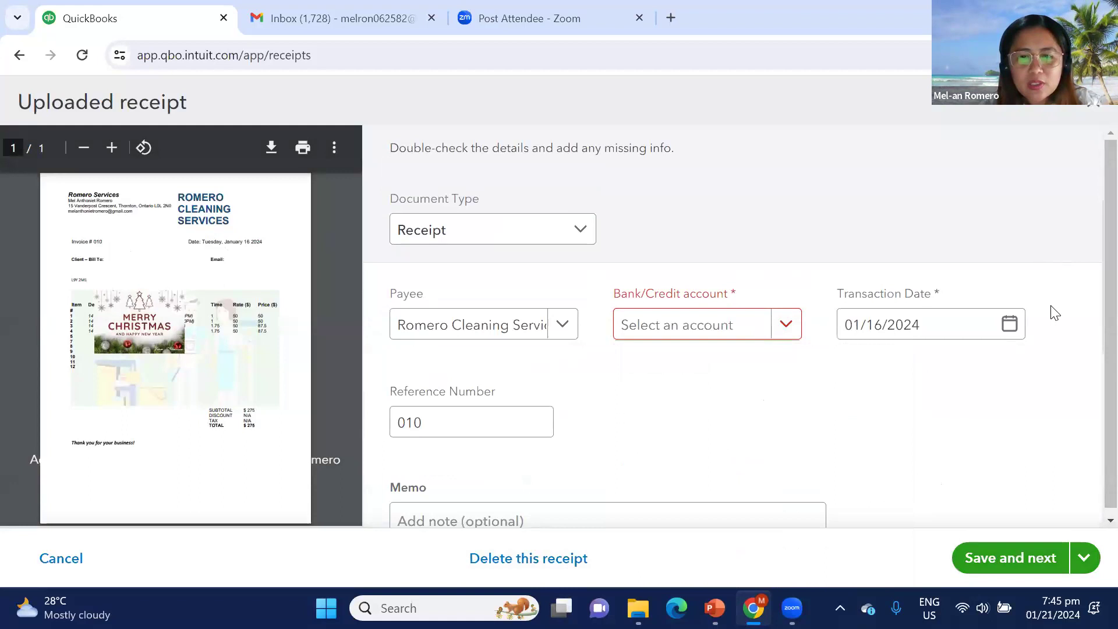
Review the details of line 1 and look through its account/category options without changing the category.
scroll(1051, 313, "down", 5)
scroll(1055, 313, "down", 3)
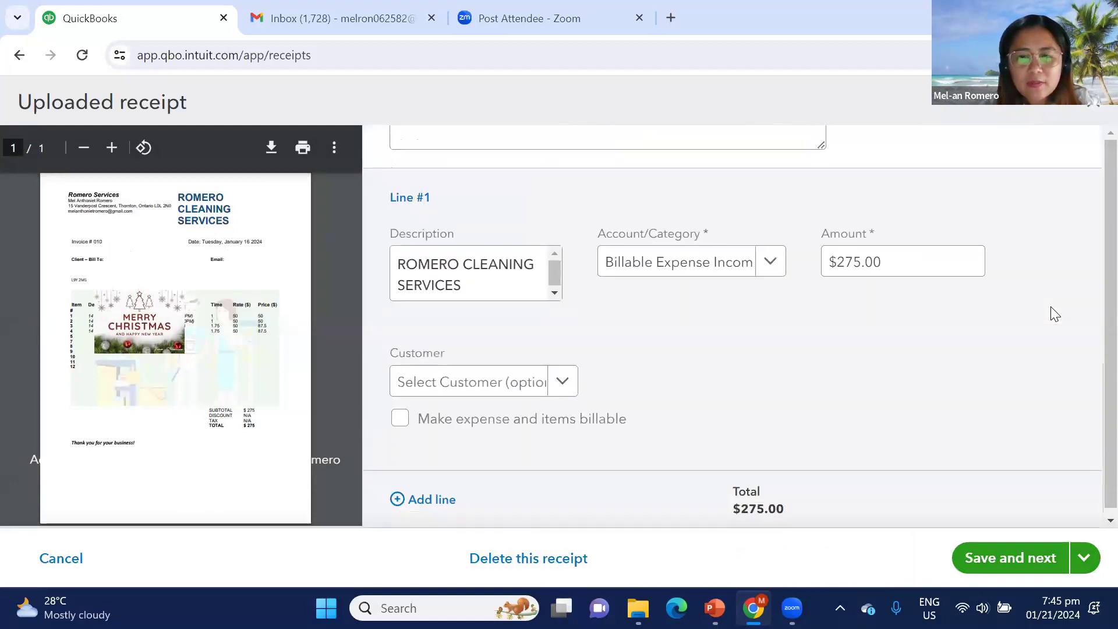
left_click(652, 269)
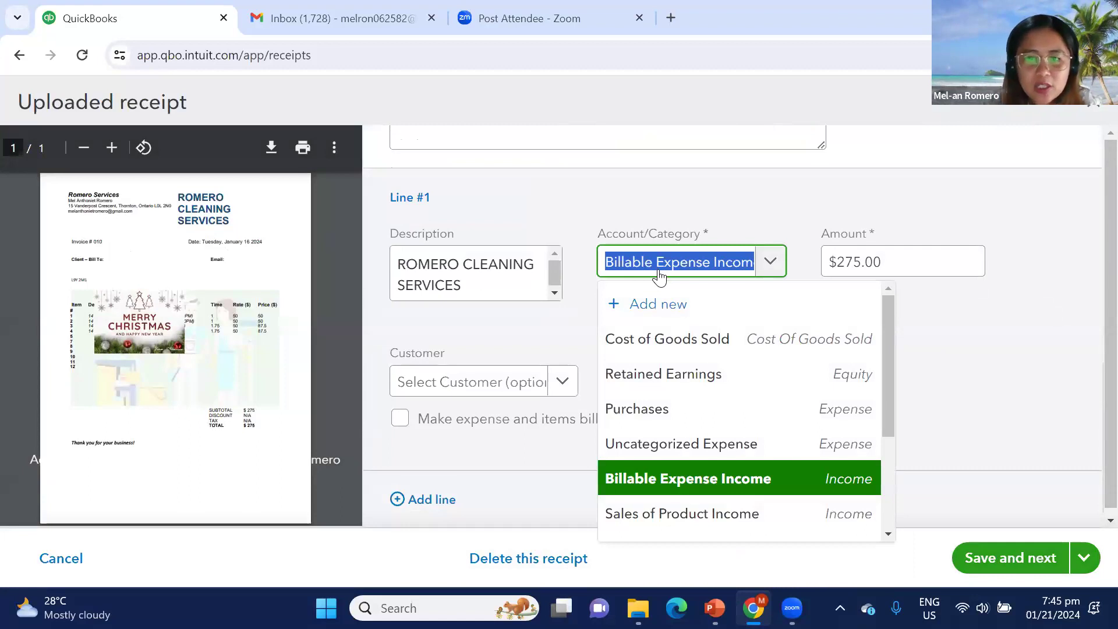
scroll(679, 386, "down", 3)
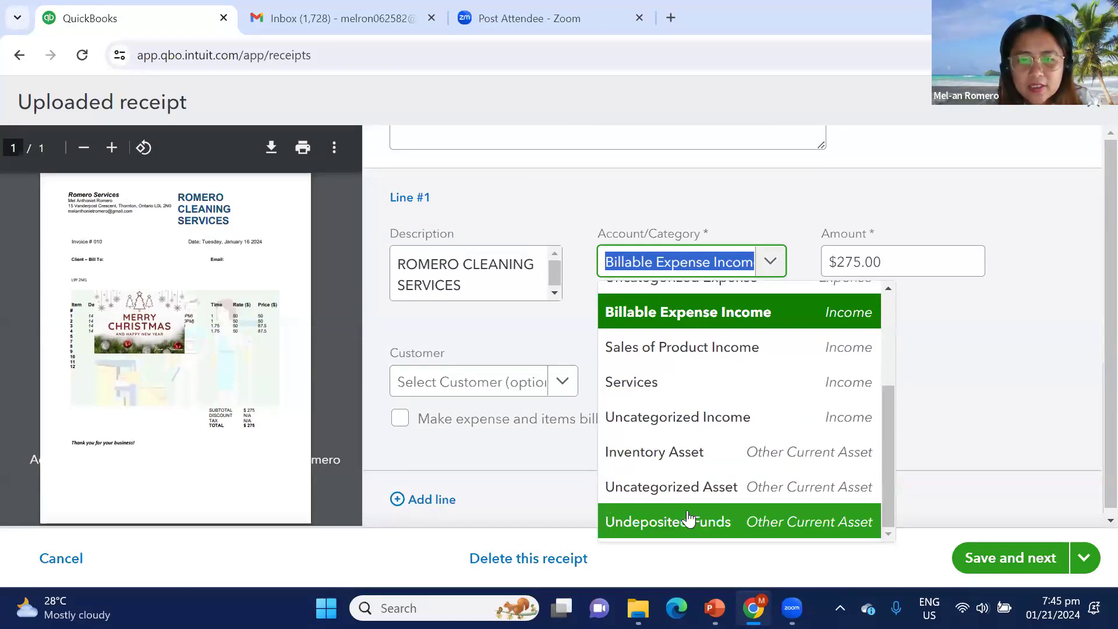
scroll(705, 460, "up", 2)
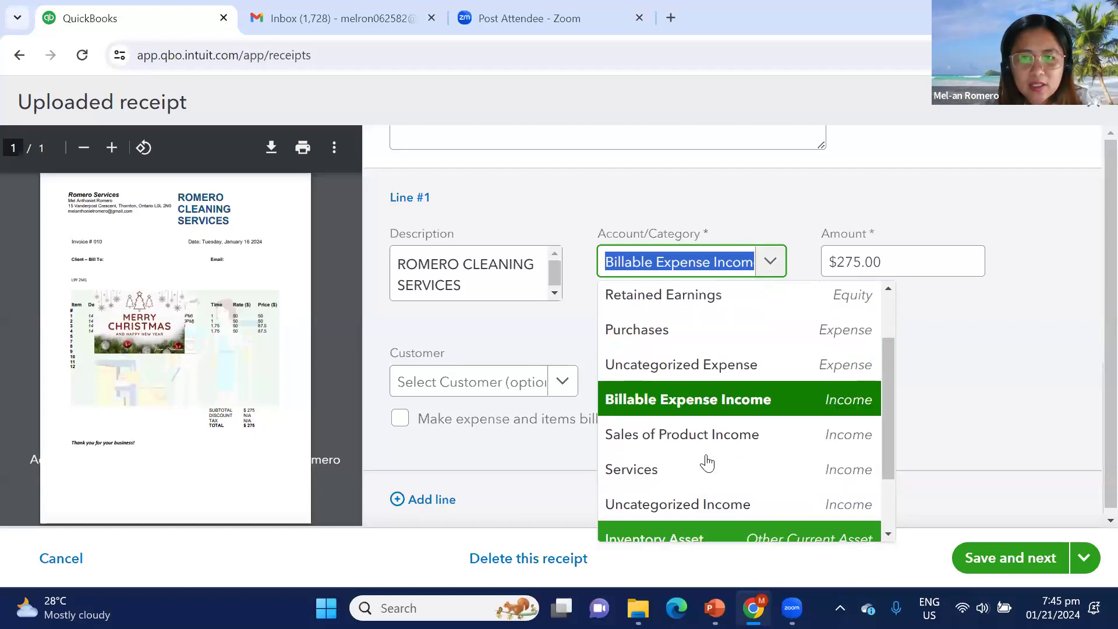
left_click(953, 414)
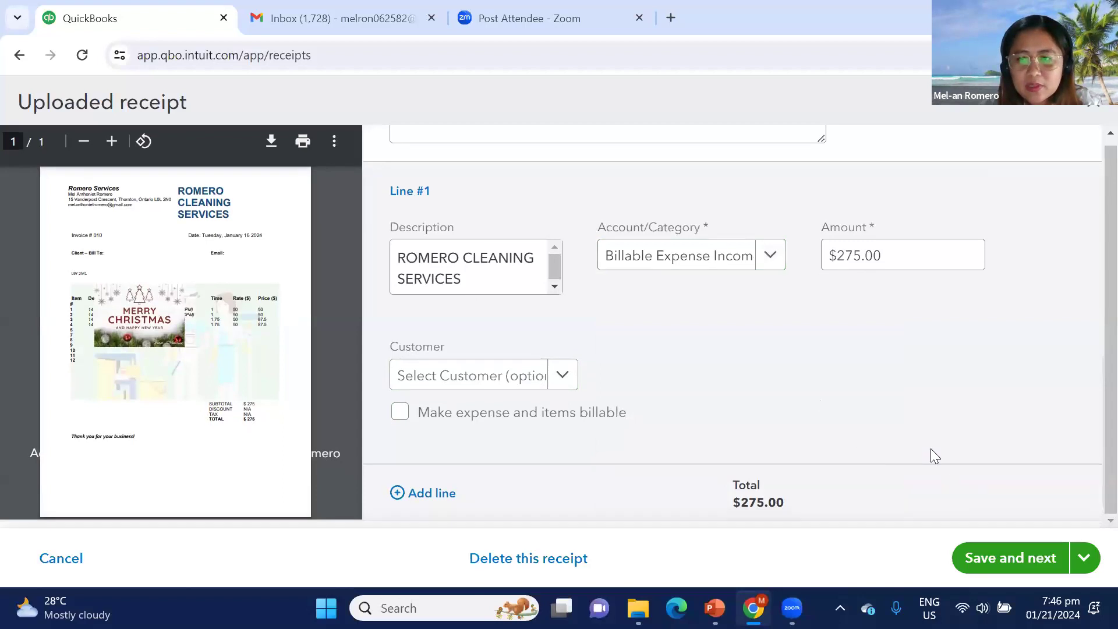
Set the receipt's bank/credit account to Inventory Asset.
scroll(931, 452, "up", 10)
left_click(738, 417)
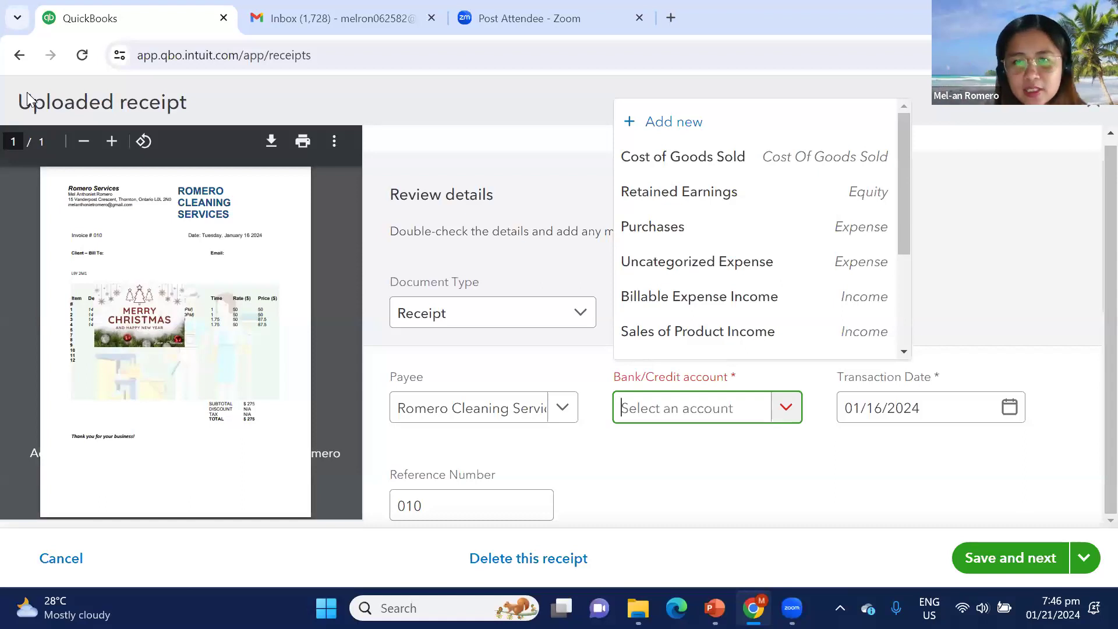
left_click_drag(903, 238, 909, 346)
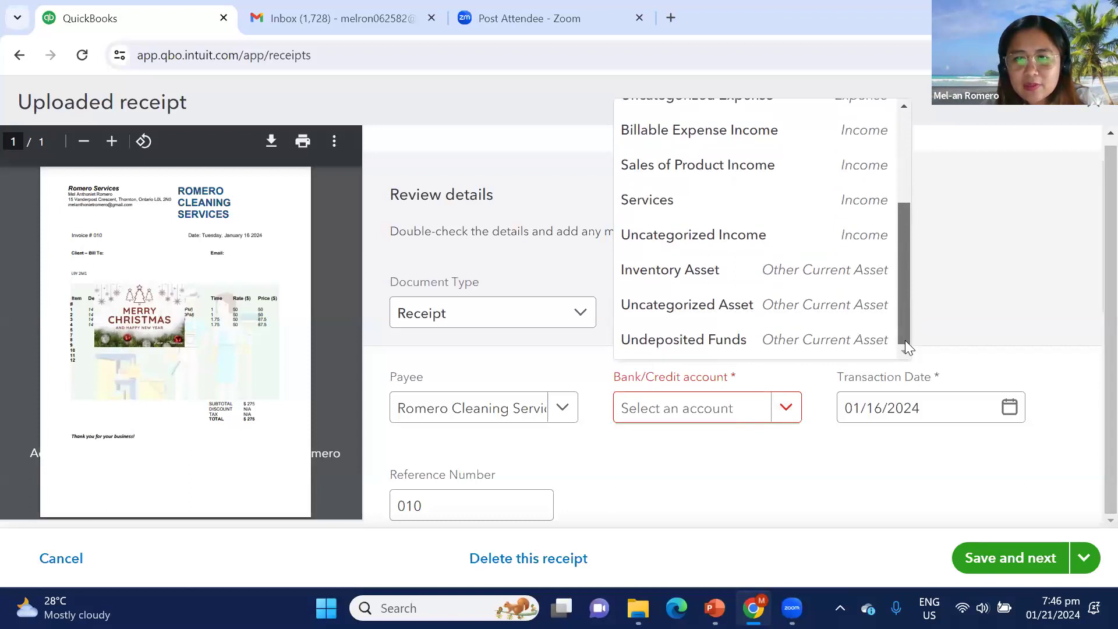
left_click(707, 279)
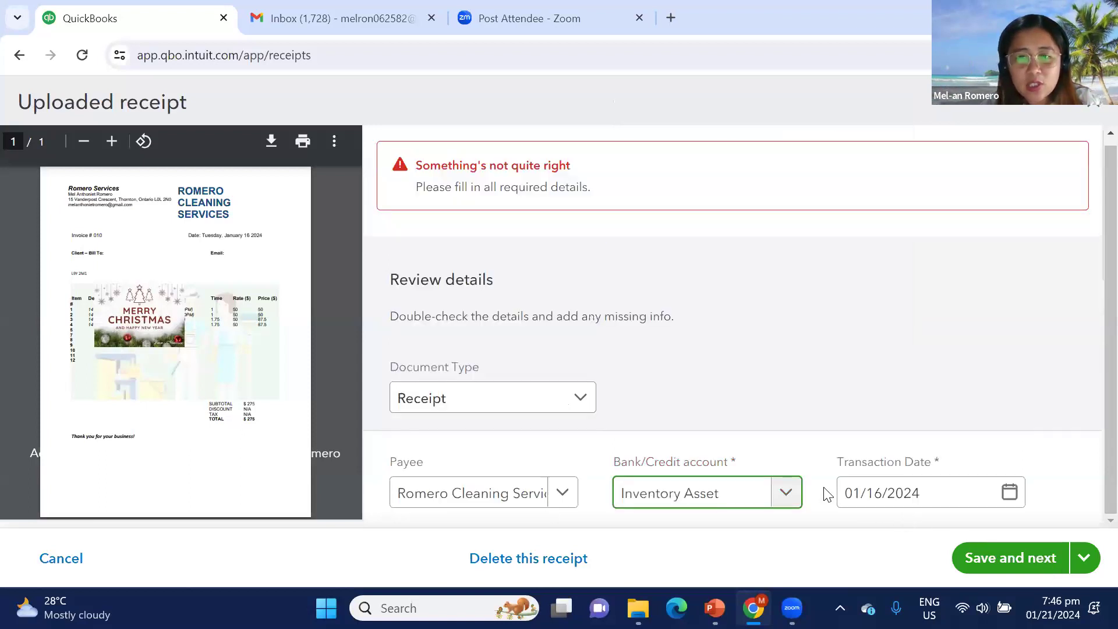
Save the completed receipt details and try to create the expense from the draft.
scroll(815, 470, "down", 8)
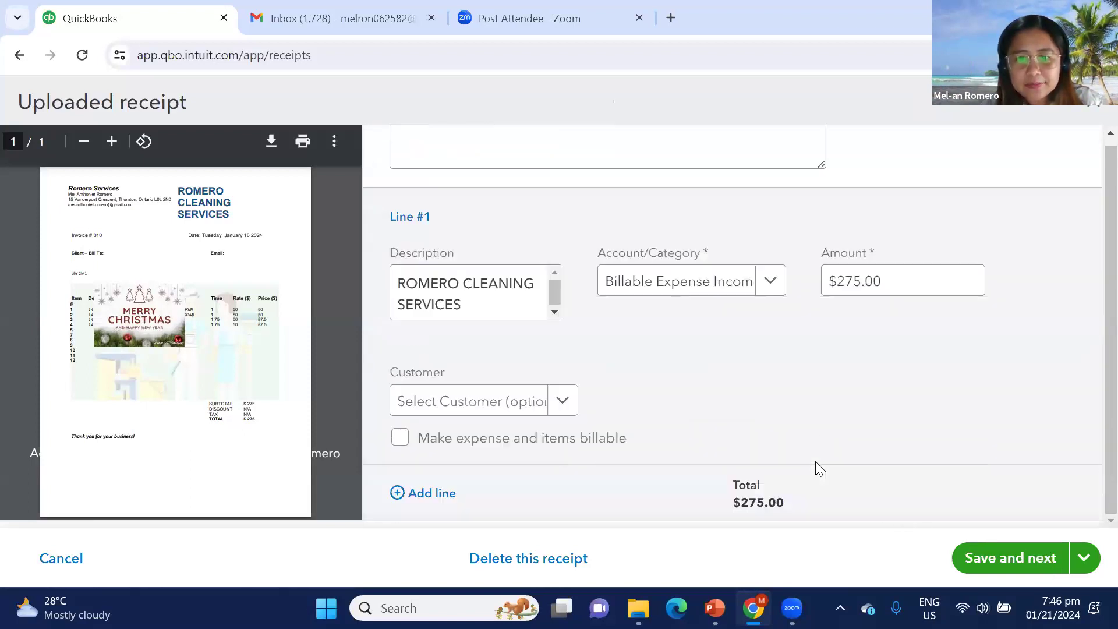
left_click(1020, 568)
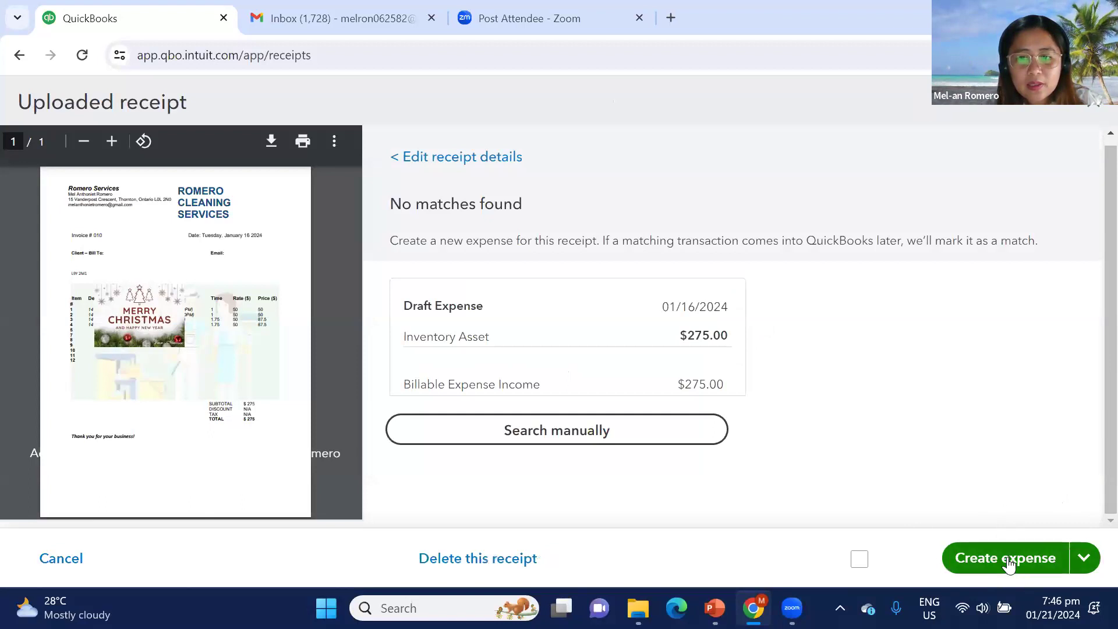
left_click(1009, 558)
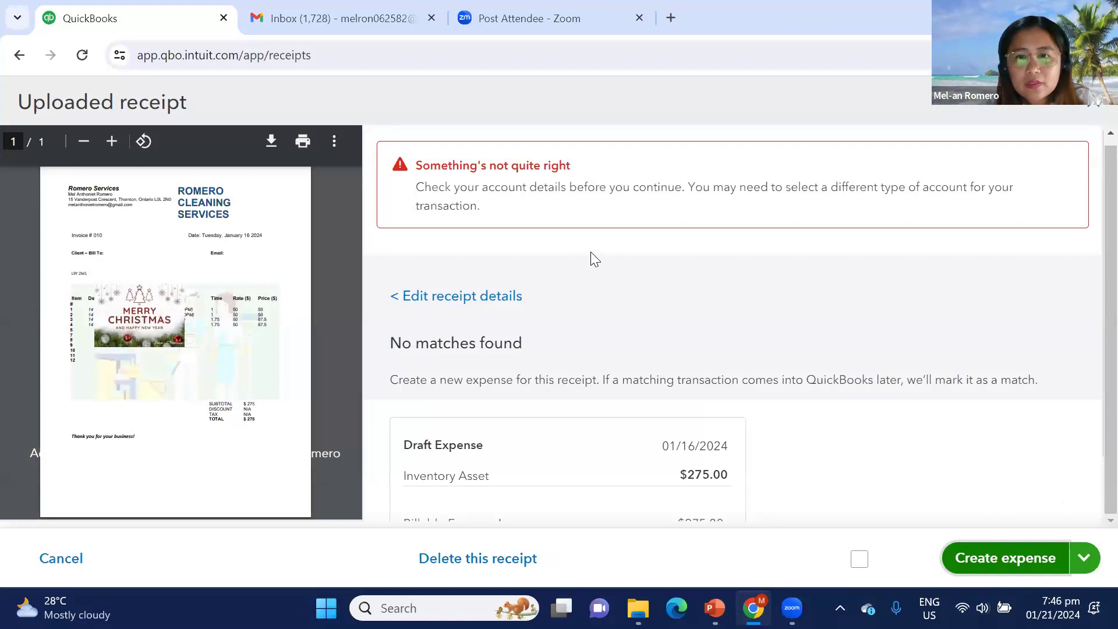
Open the manual search for a matching transaction, look through the payment account options and close the receipt without matching it.
scroll(591, 252, "down", 1)
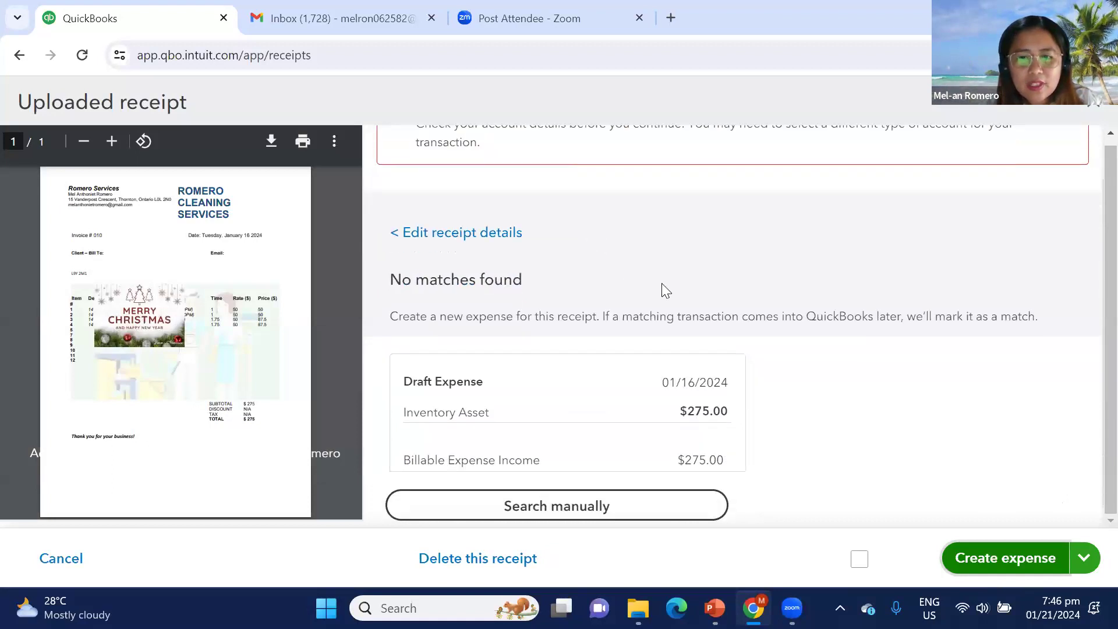
left_click(501, 506)
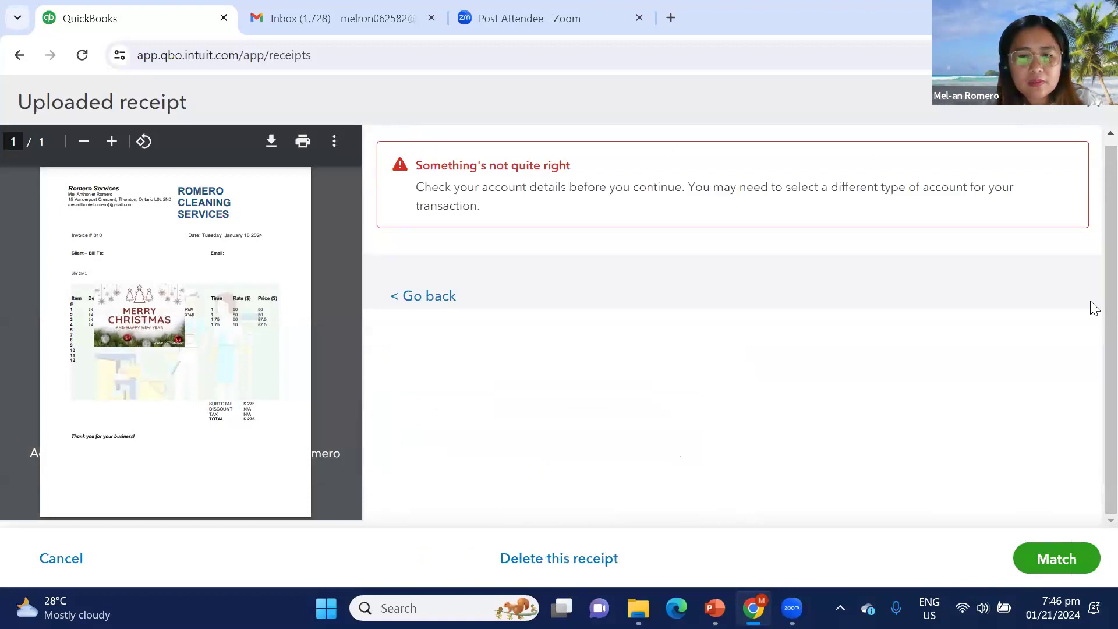
scroll(1078, 299, "down", 4)
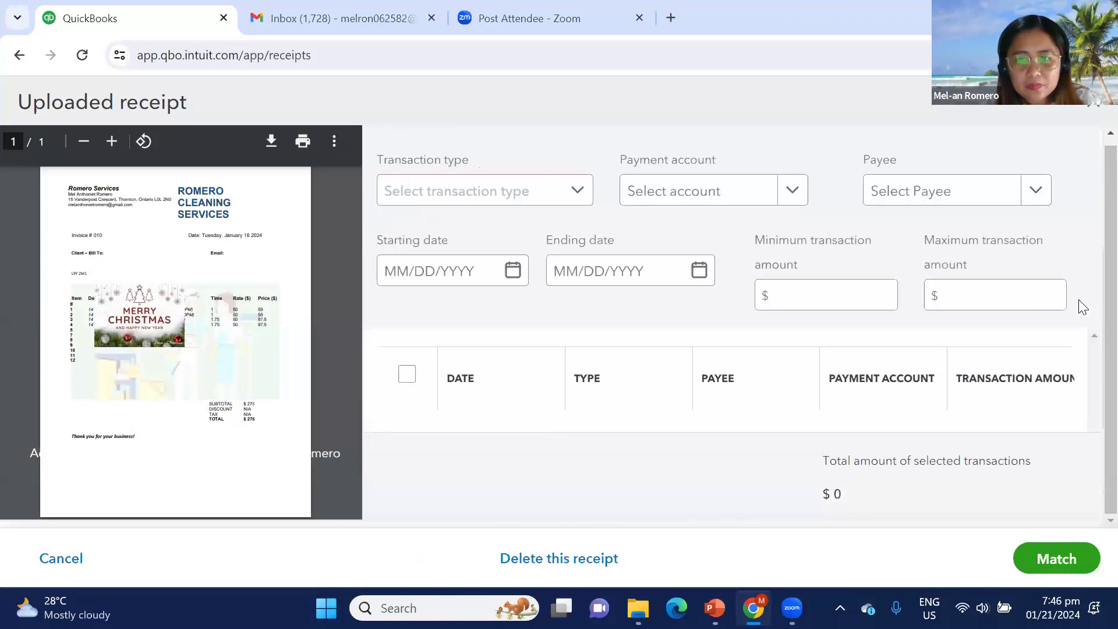
left_click(793, 192)
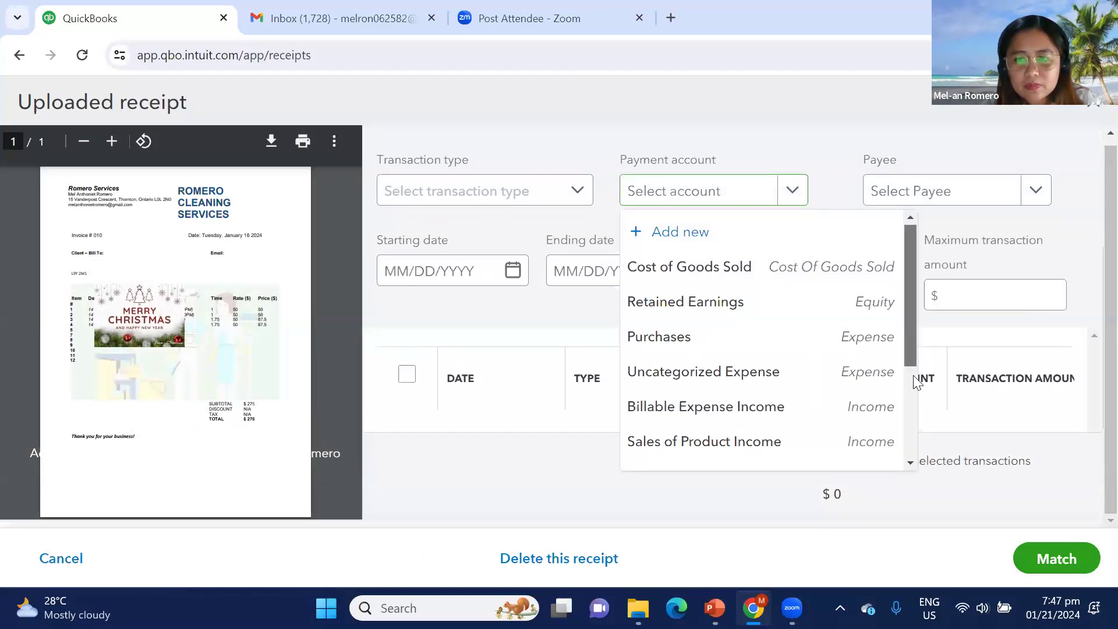
left_click_drag(911, 300, 916, 417)
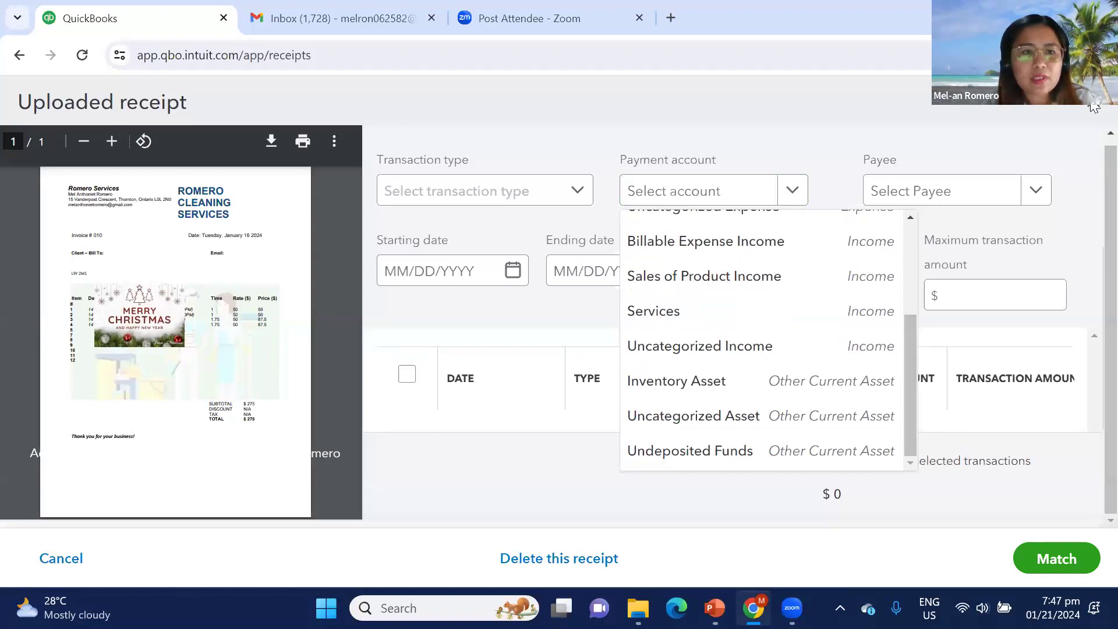
key("Escape")
scroll(70, 384, "down", 3)
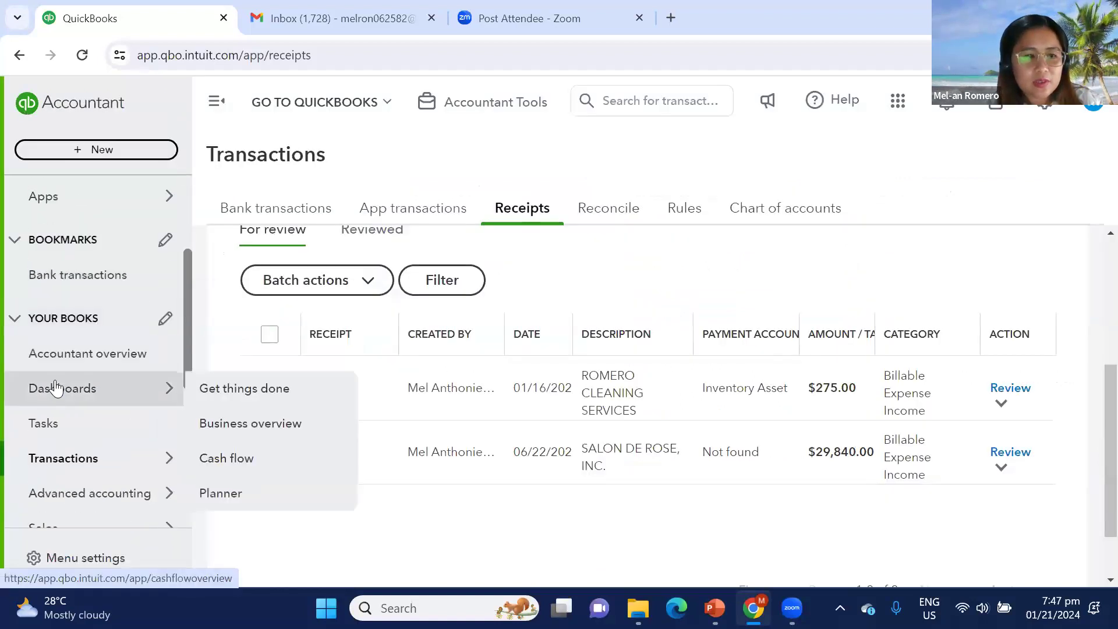
mouse_move(84, 401)
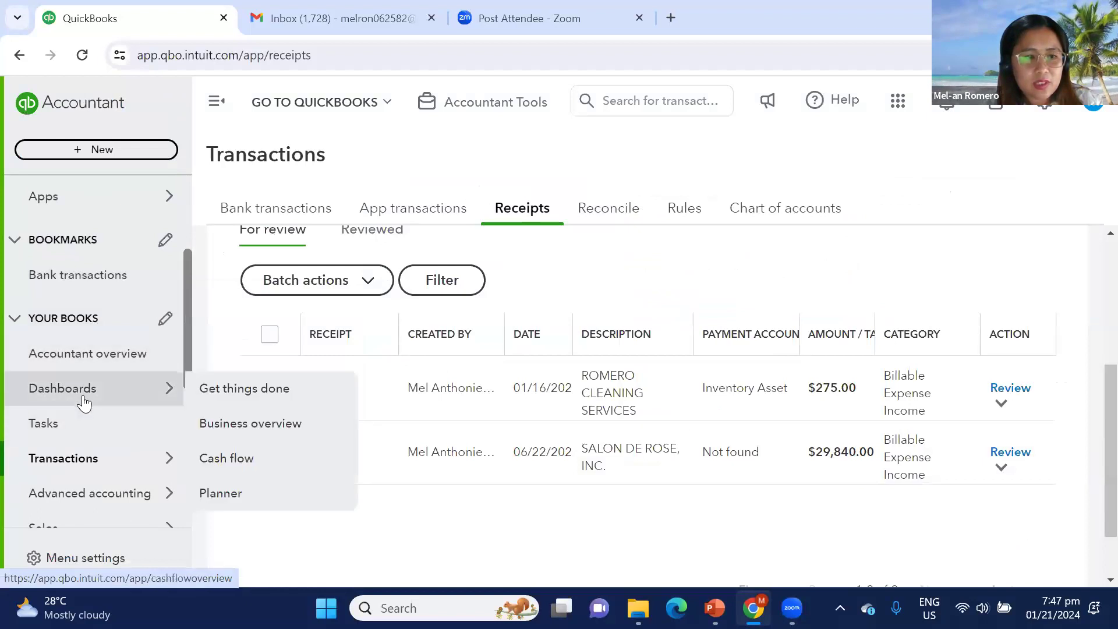
left_click(277, 402)
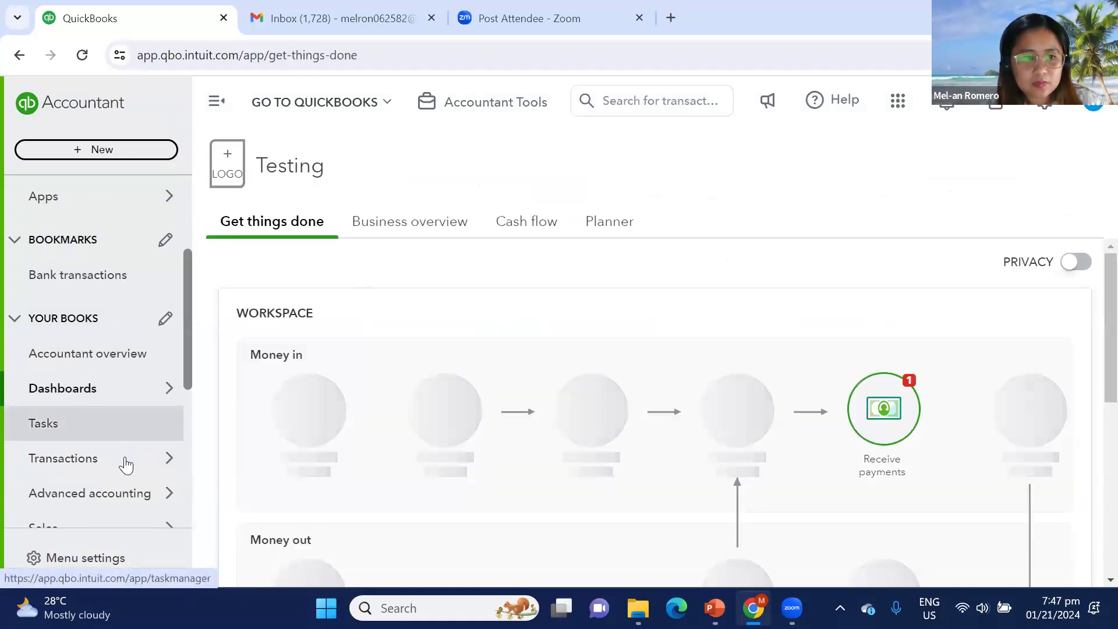
Open the Chart of accounts page of the Transactions section.
mouse_move(134, 466)
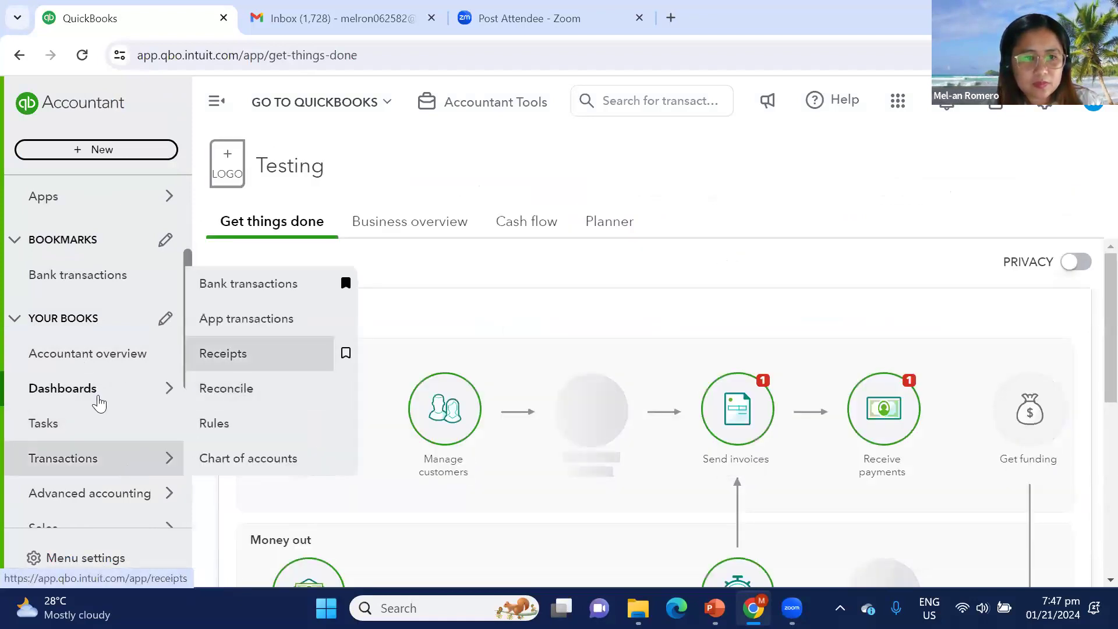
mouse_move(80, 460)
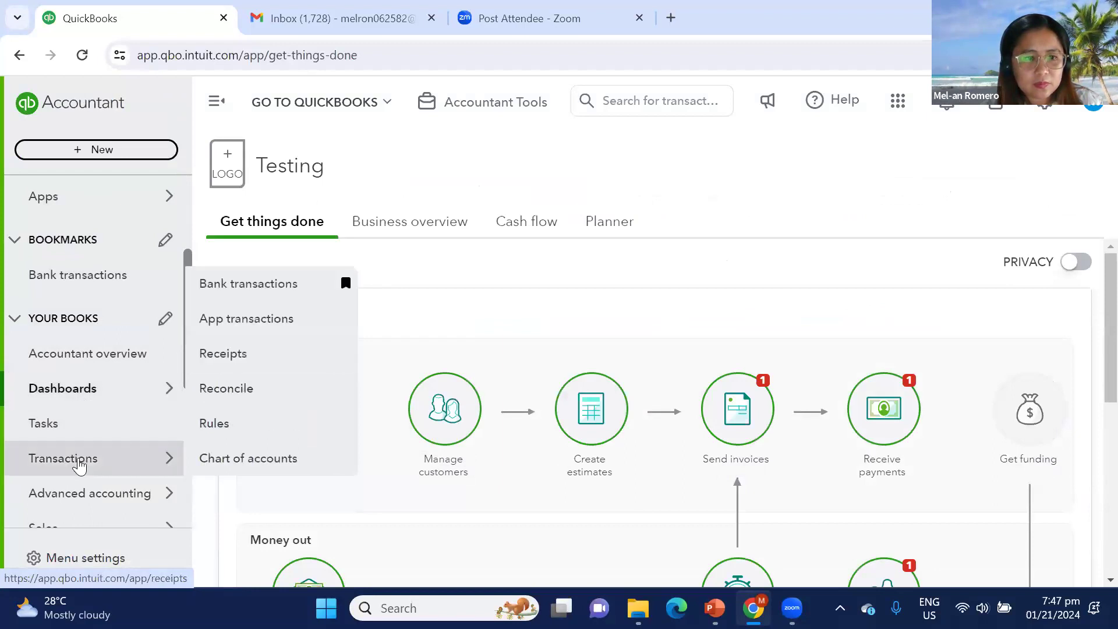
left_click(251, 458)
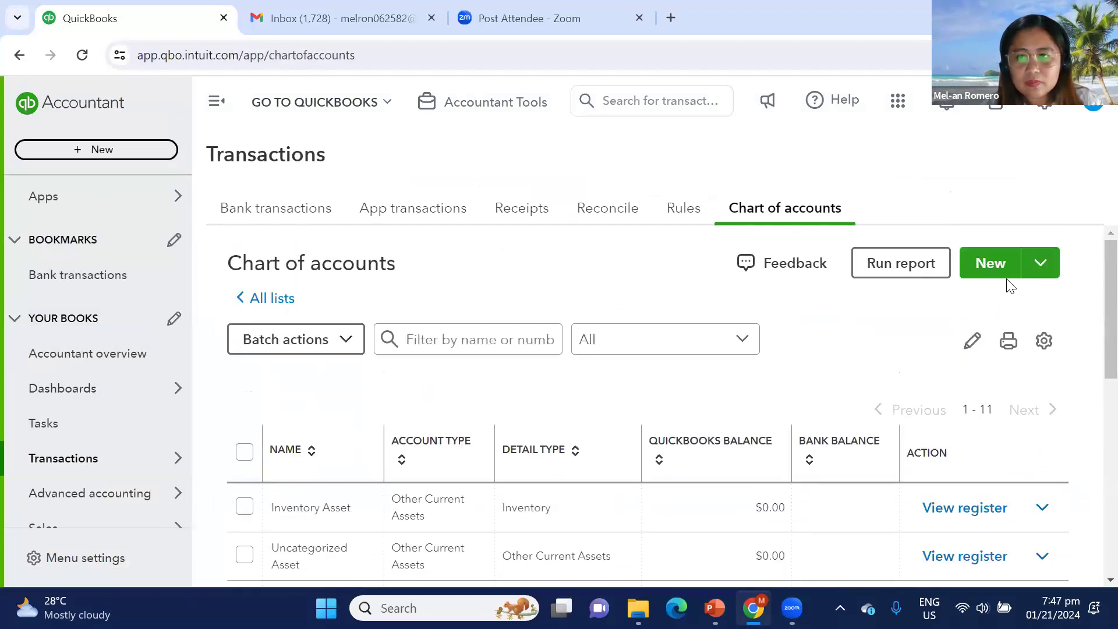
Start a new account of the Banks type and save it under Bank Accounts.
left_click(990, 264)
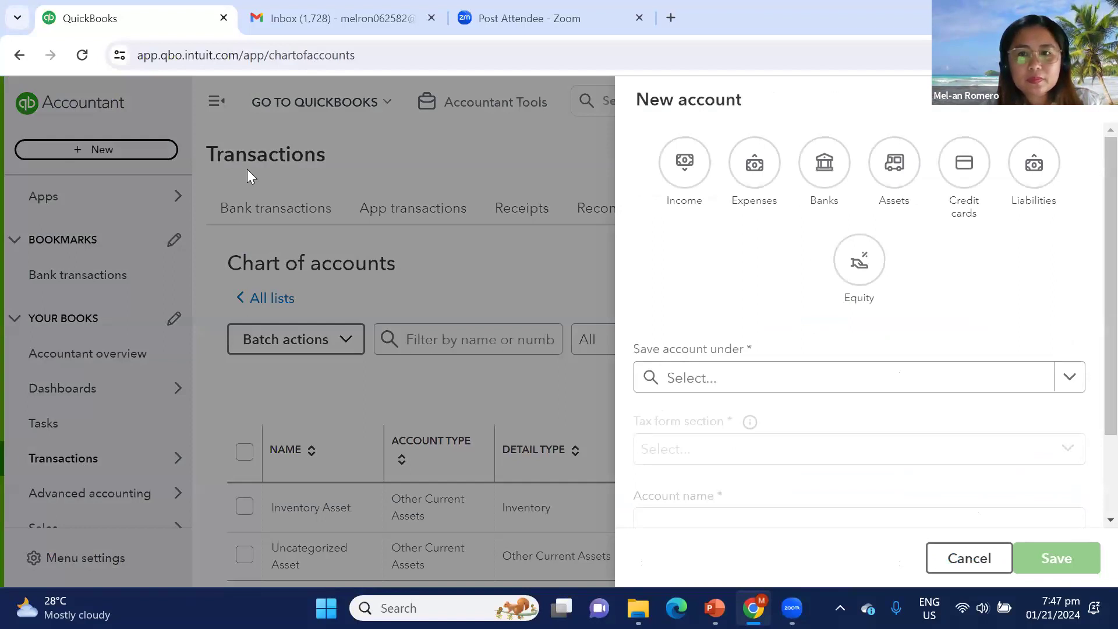
left_click(741, 377)
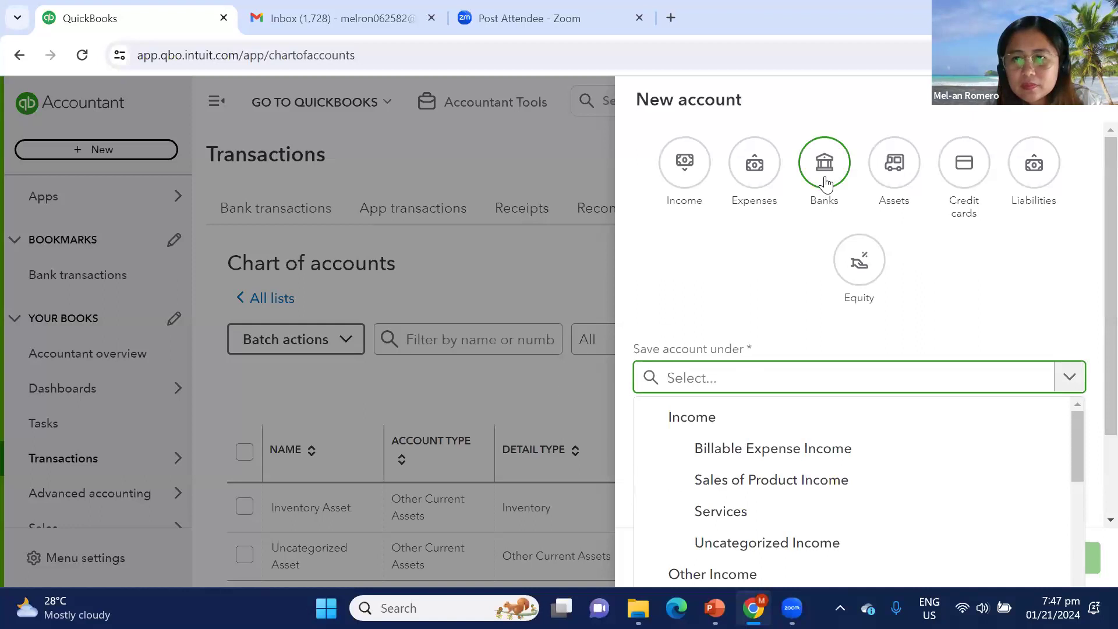
left_click(825, 166)
left_click(723, 381)
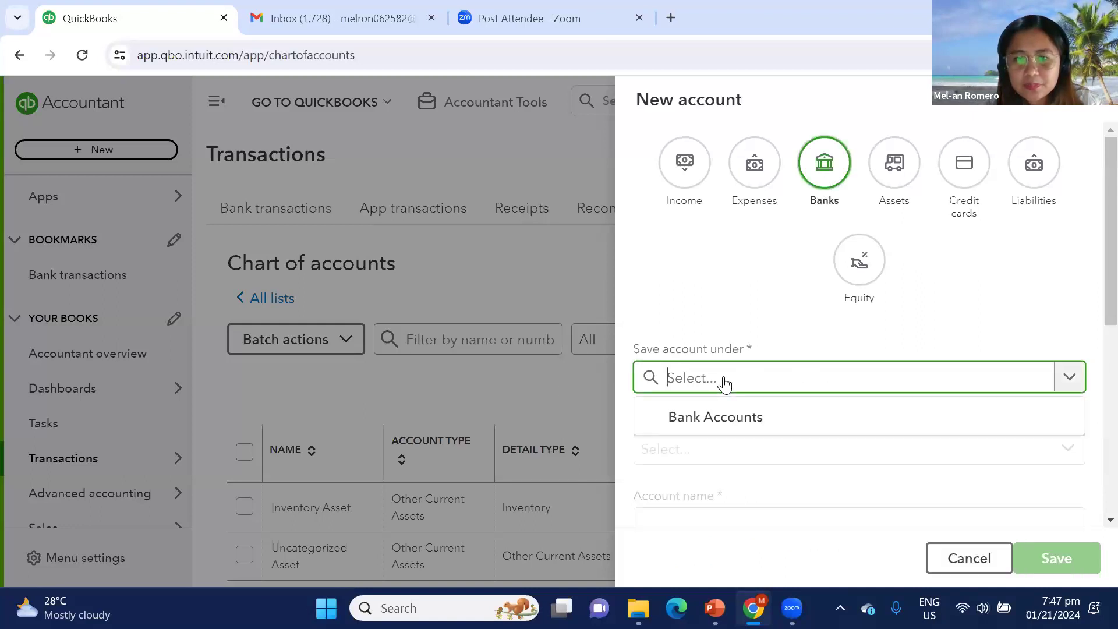
left_click(724, 418)
scroll(757, 366, "down", 1)
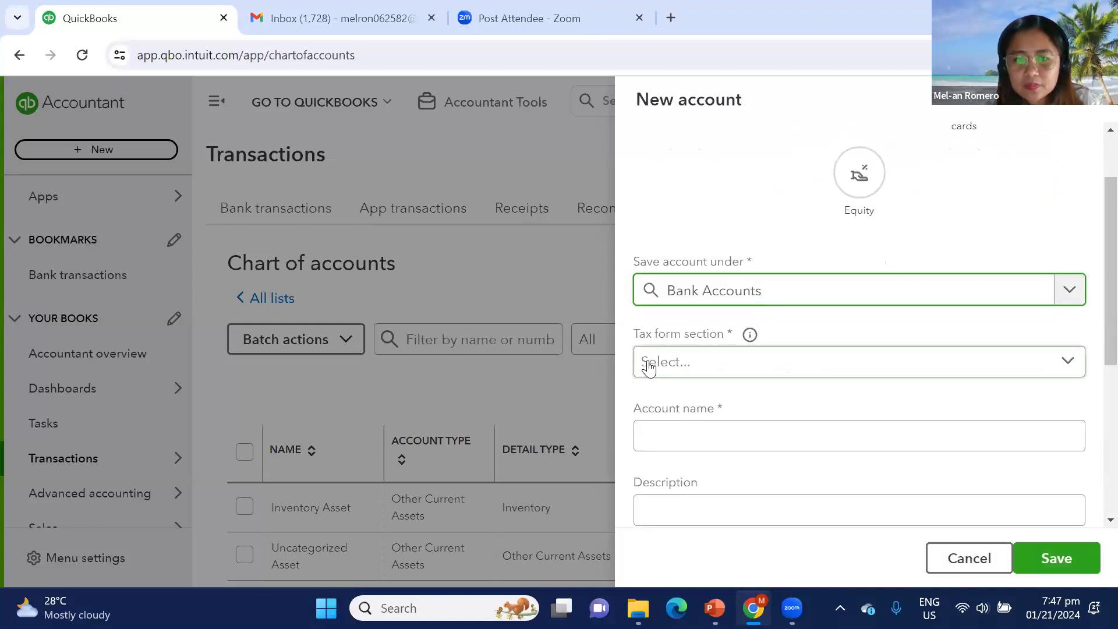
Name the new bank account BPI 36 and give it the description Cash In Bank BPI.
left_click(686, 369)
left_click(663, 439)
type("BPI 36")
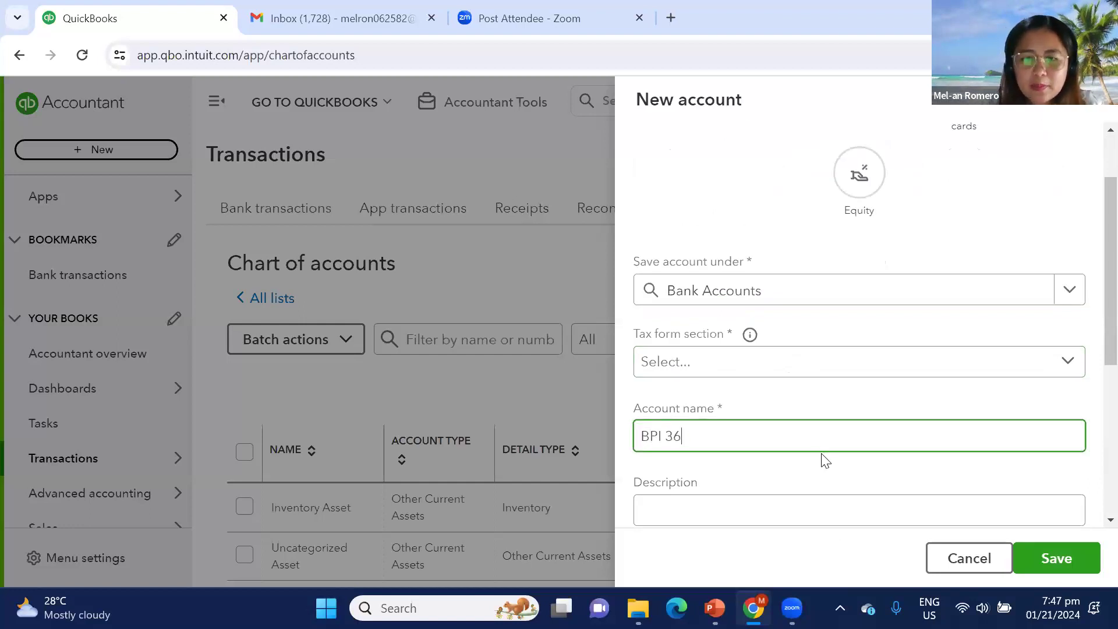
scroll(757, 407, "down", 3)
left_click(728, 344)
type("Cash In Bank BP")
scroll(766, 323, "down", 3)
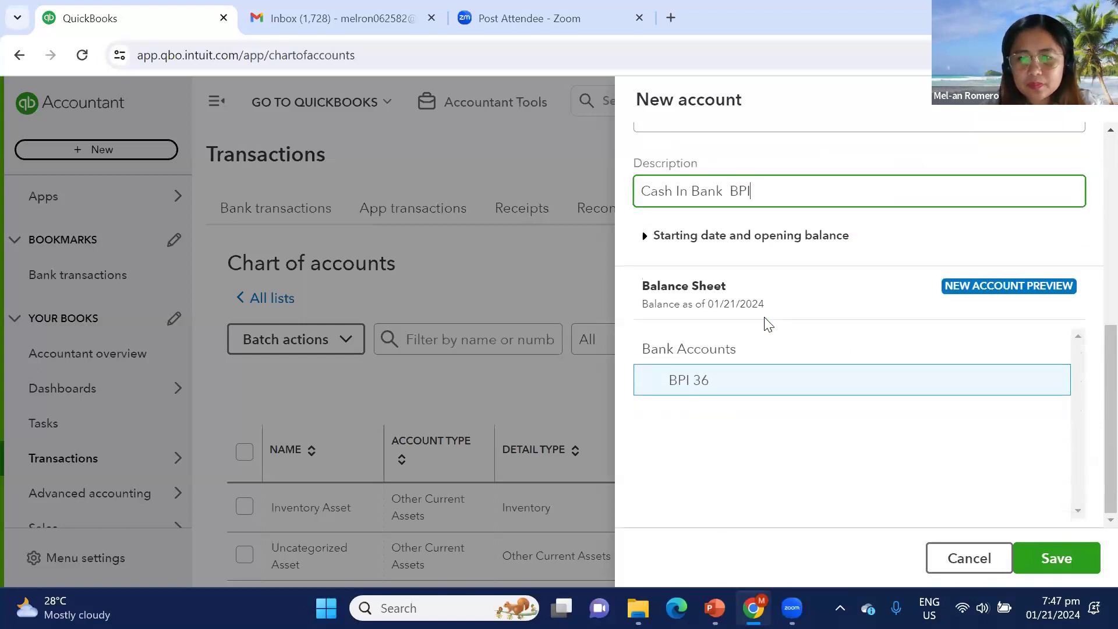
Set the new account's tax form section to Checking and save the account.
left_click(1057, 560)
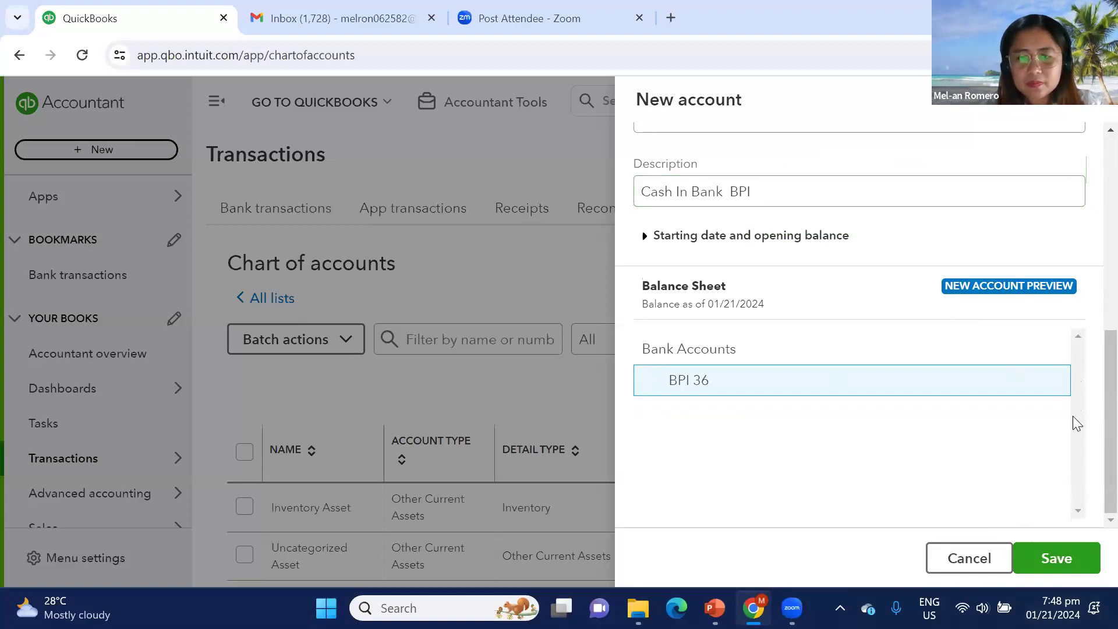
left_click(1071, 563)
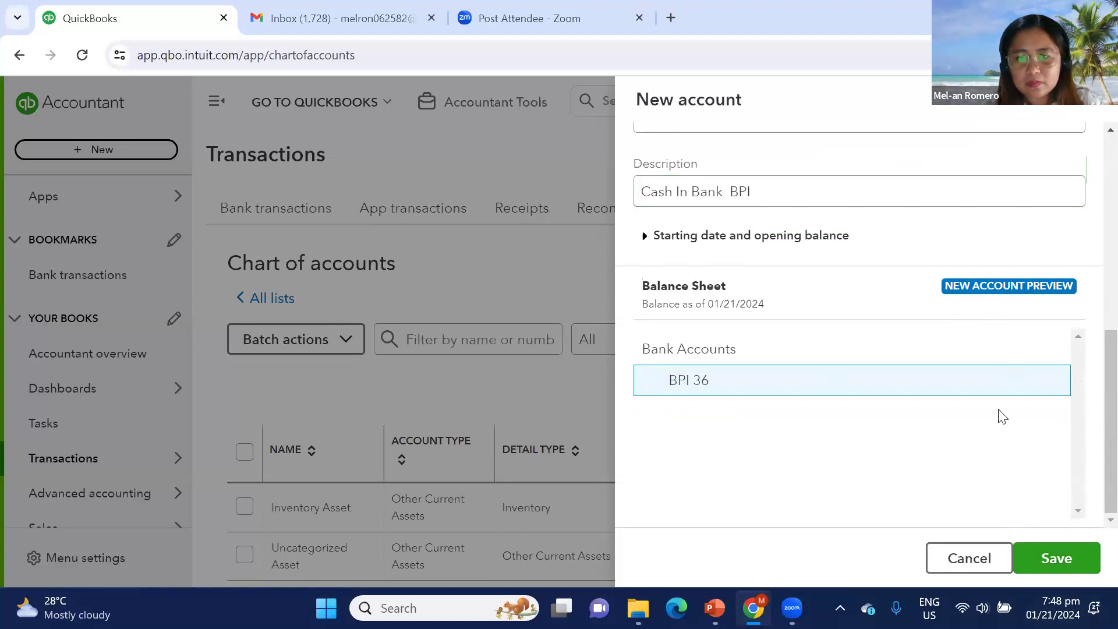
scroll(1002, 415, "up", 6)
left_click(860, 449)
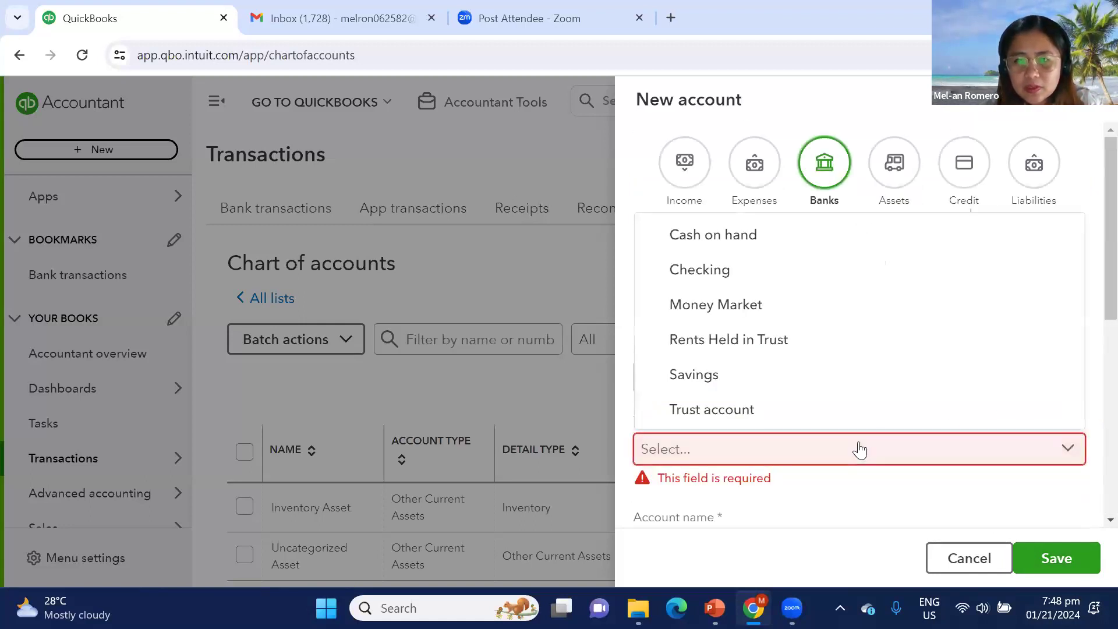
left_click(754, 282)
scroll(1005, 399, "down", 2)
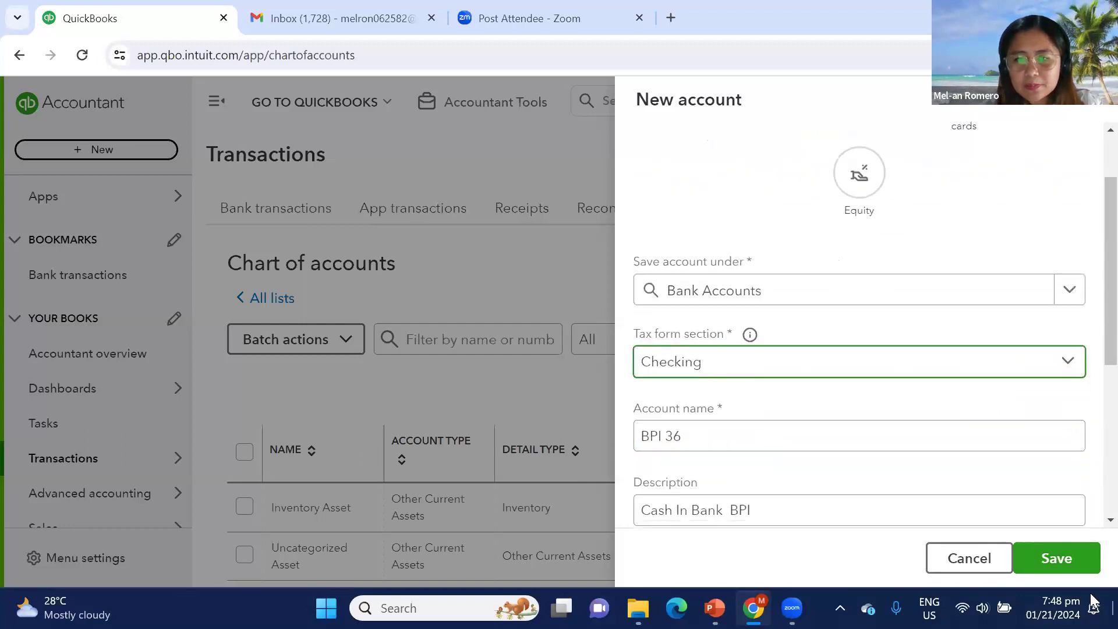
left_click(1067, 558)
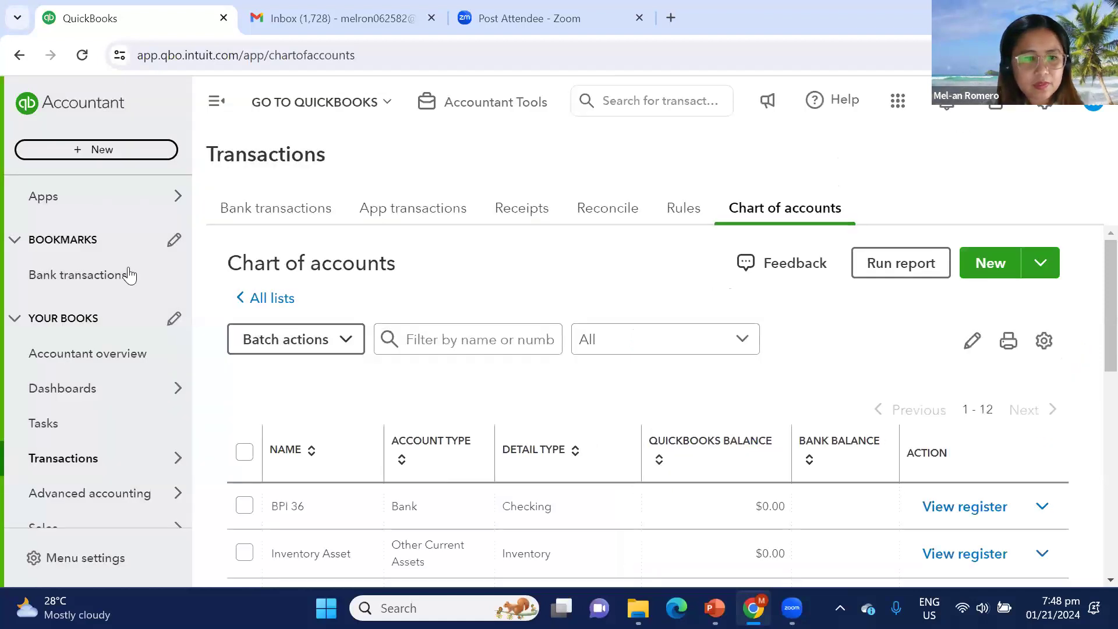
Return to the Receipts page and reopen the $275.00 cleaning services receipt for review.
left_click(515, 215)
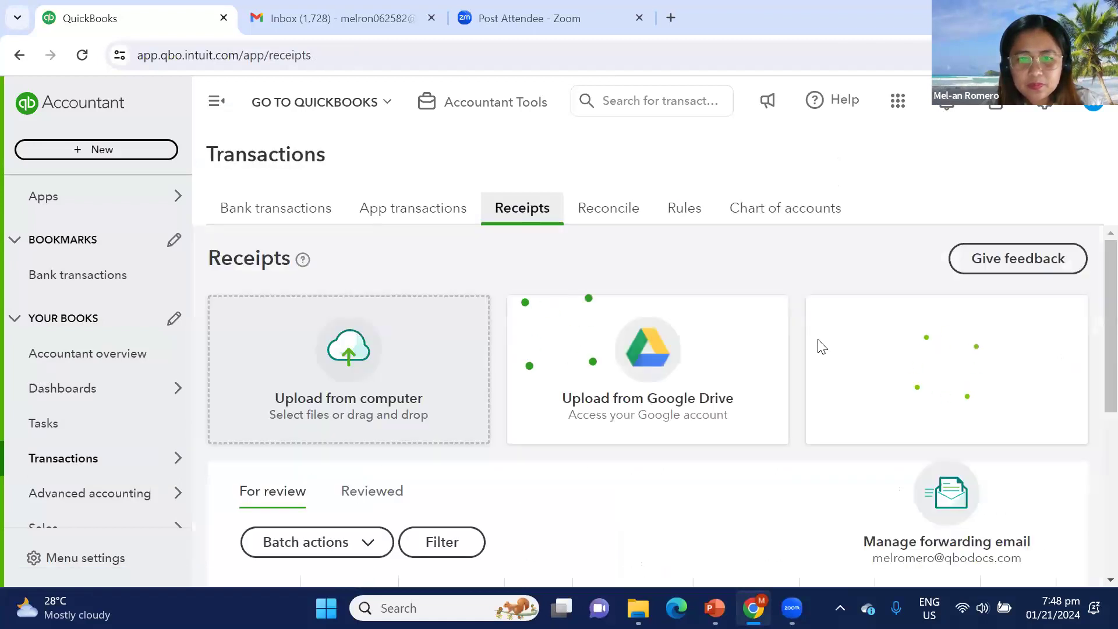
scroll(819, 346, "down", 5)
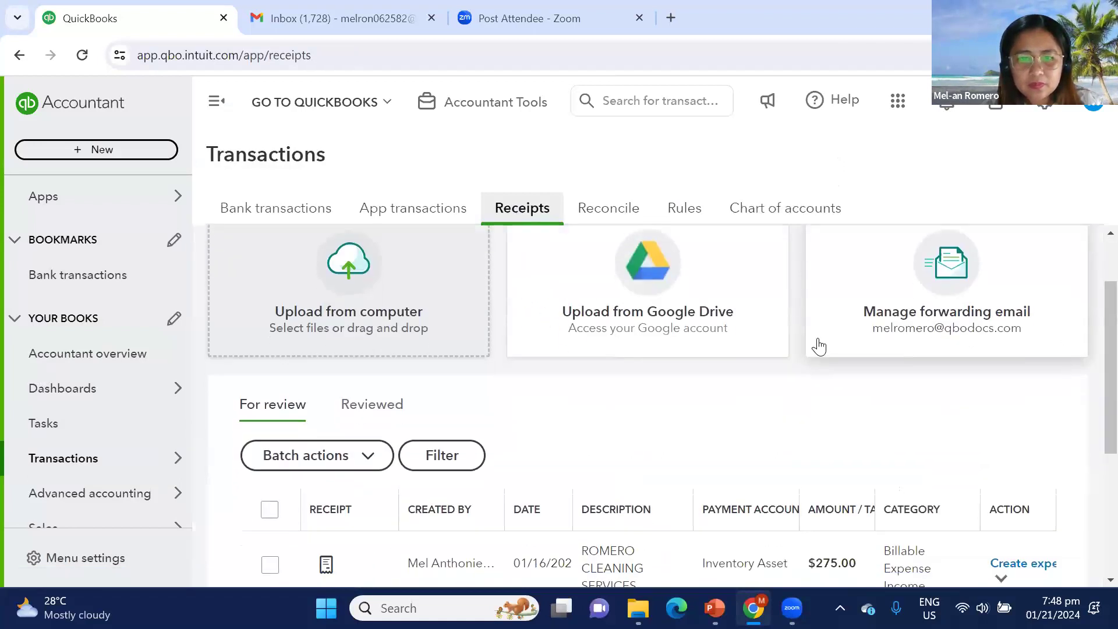
left_click(324, 393)
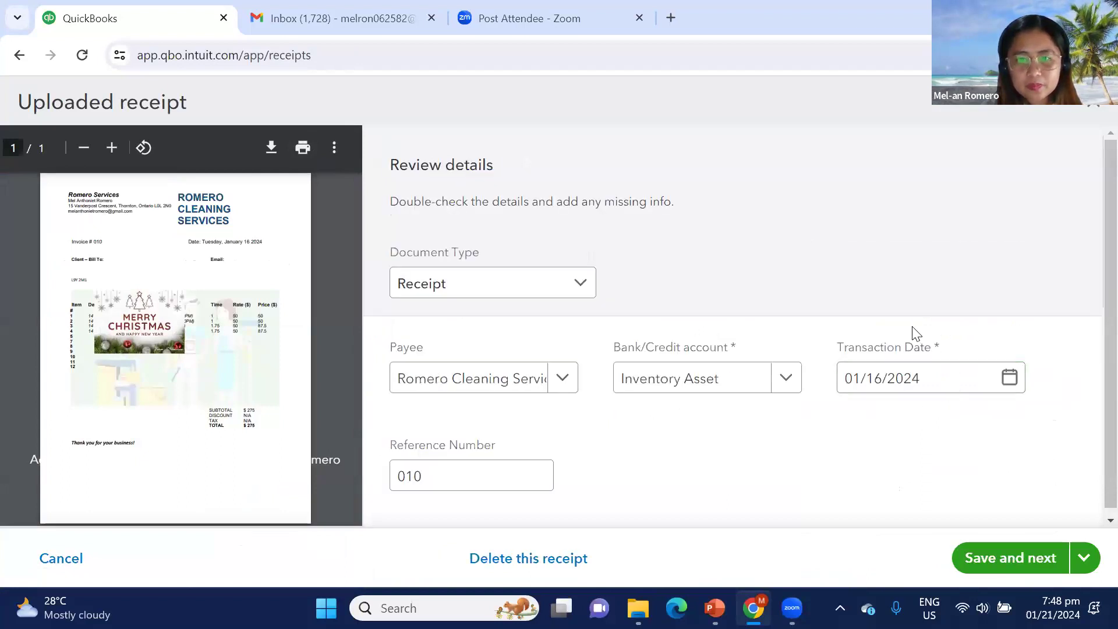
Set the receipt's bank/credit account to BPI 36, save its details and create the expense from the draft.
left_click(709, 392)
scroll(749, 464, "up", 5)
left_click(749, 464)
scroll(880, 446, "down", 2)
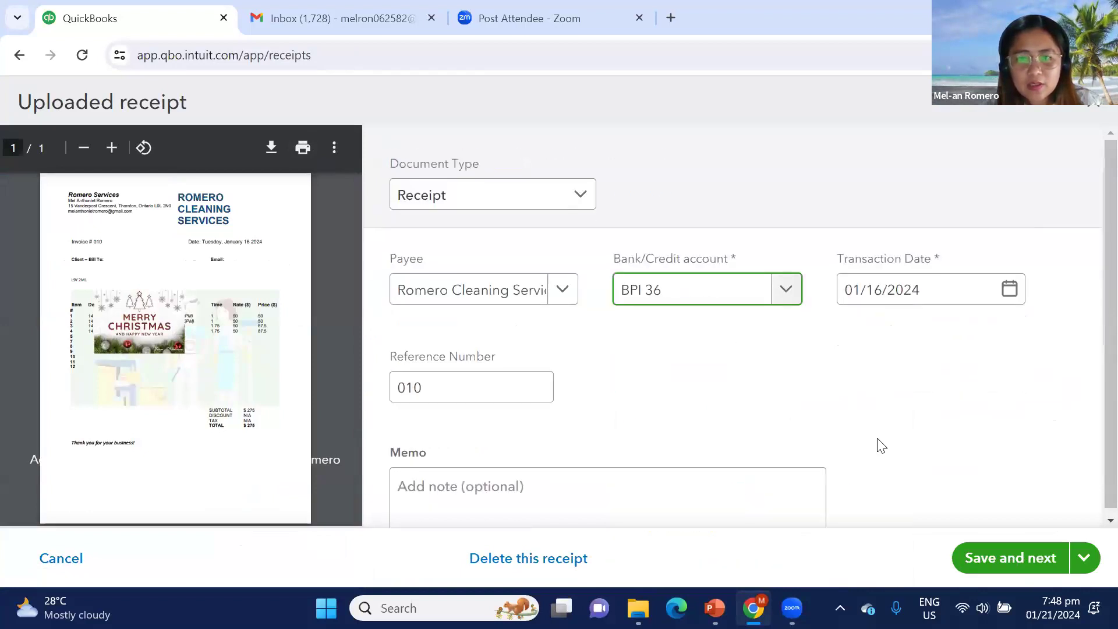
scroll(880, 445, "down", 5)
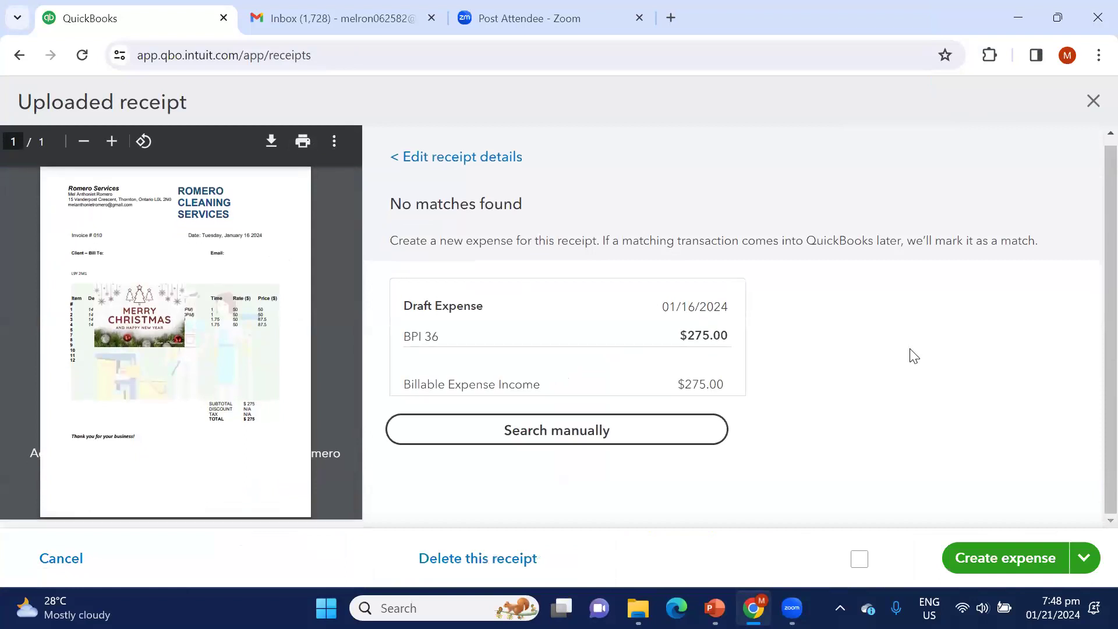
left_click(1007, 557)
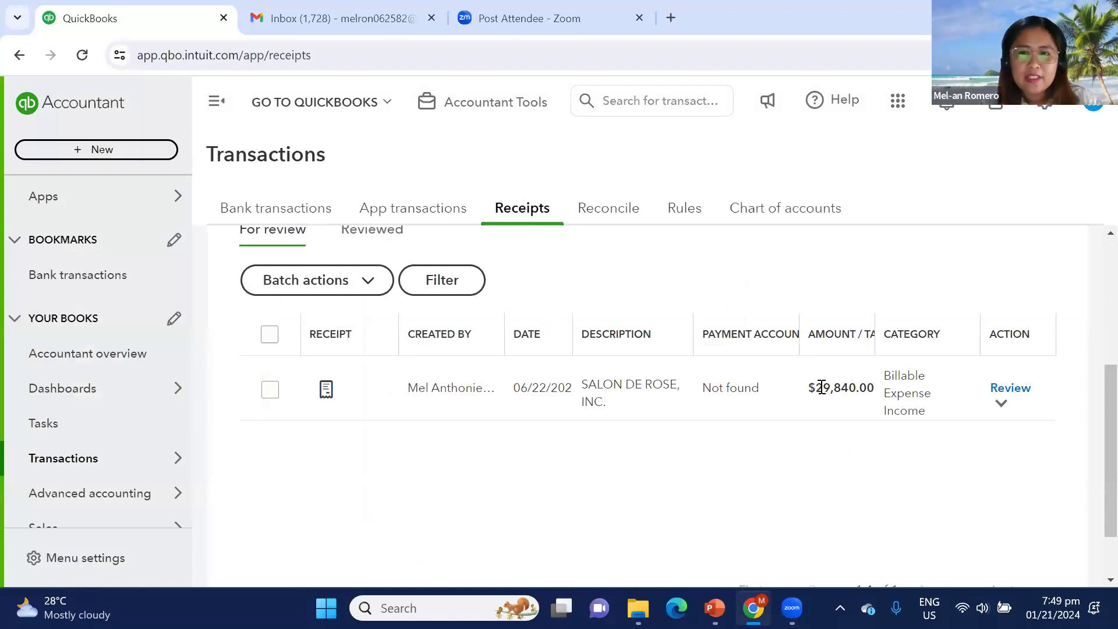
Check the QuickBooks balance of BPI 36 and the other accounts in the chart of accounts.
left_click(789, 218)
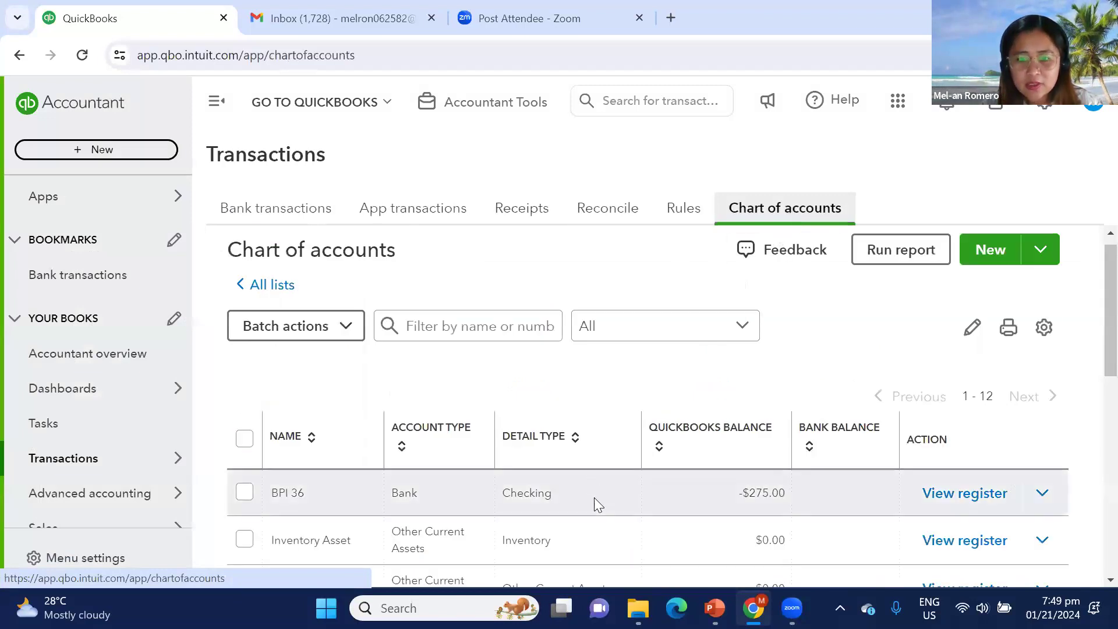
scroll(609, 414, "down", 1)
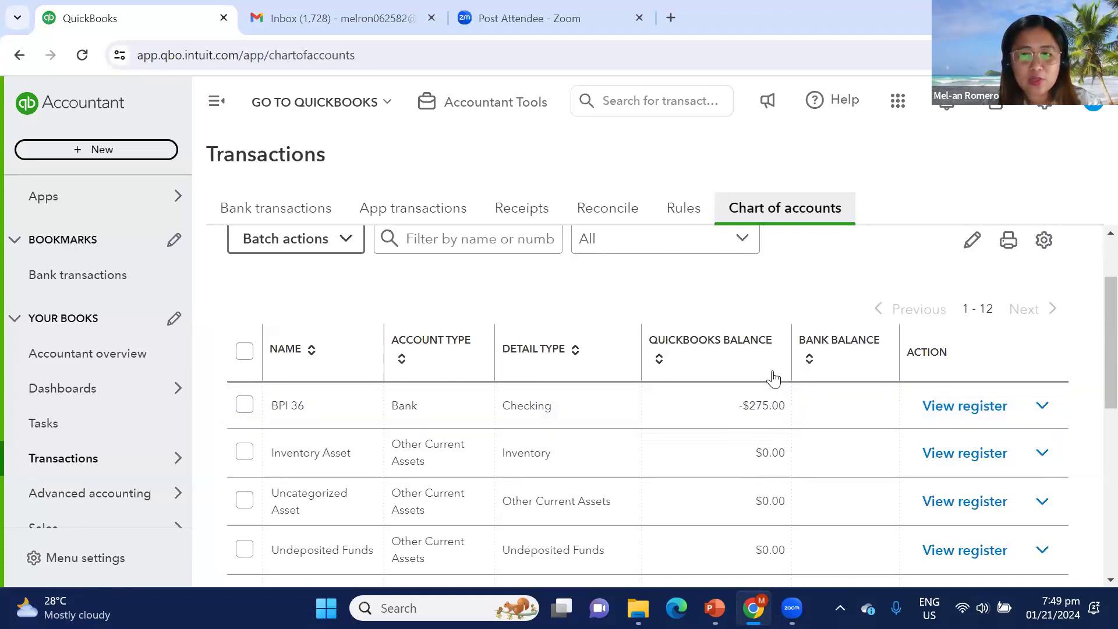
scroll(856, 408, "down", 5)
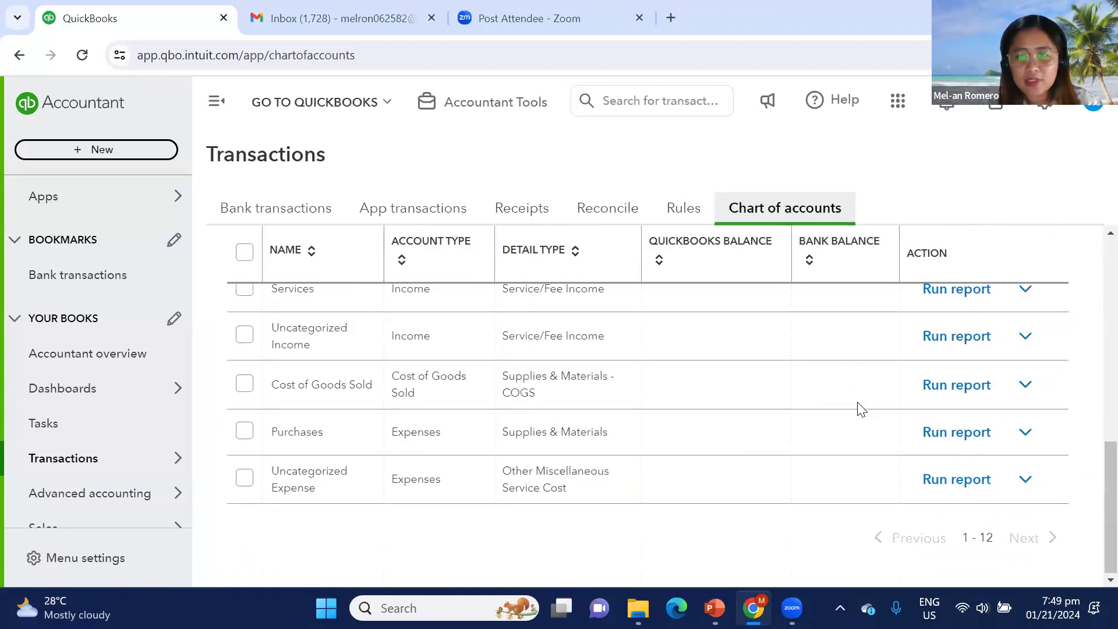
scroll(859, 408, "up", 8)
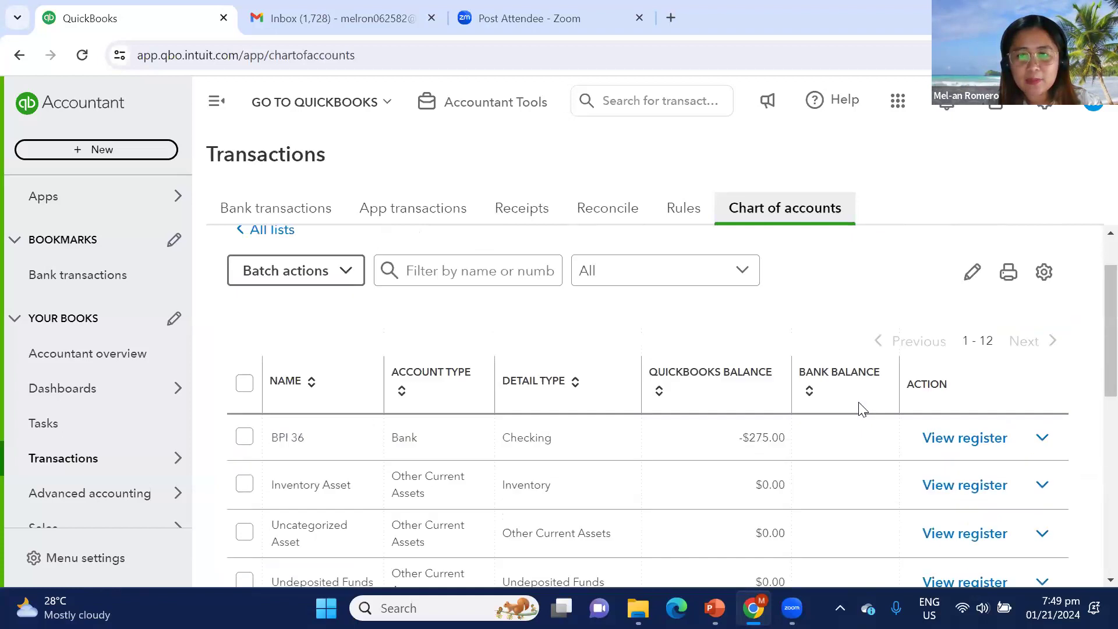
Open the SALON DE ROSE, INC. receipt from the receipts for review and look over its bill details.
left_click(514, 215)
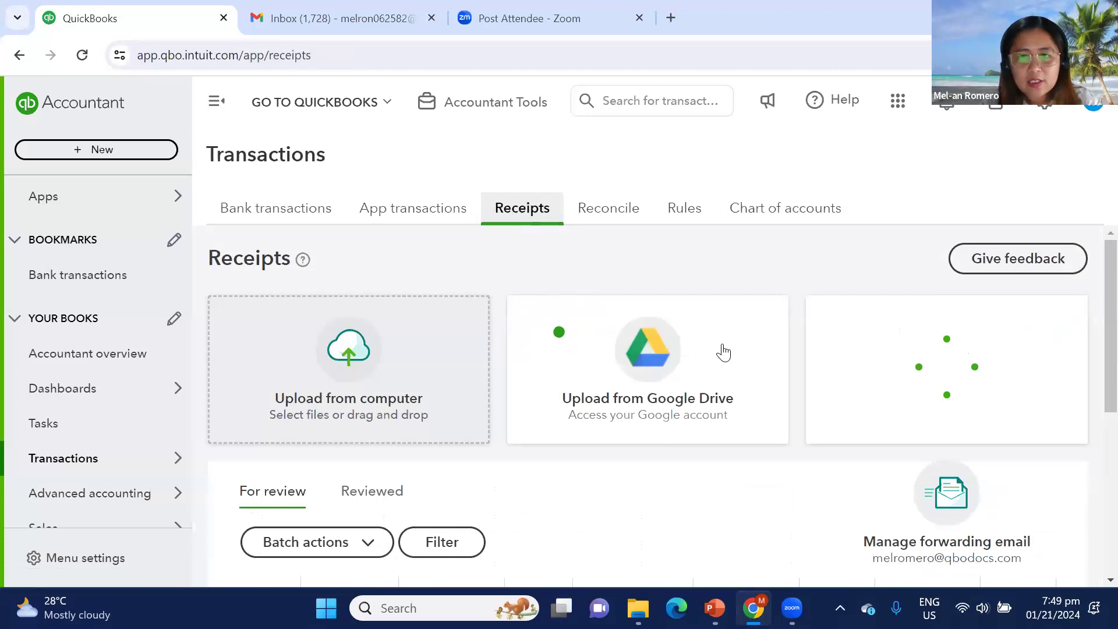
scroll(725, 349, "down", 3)
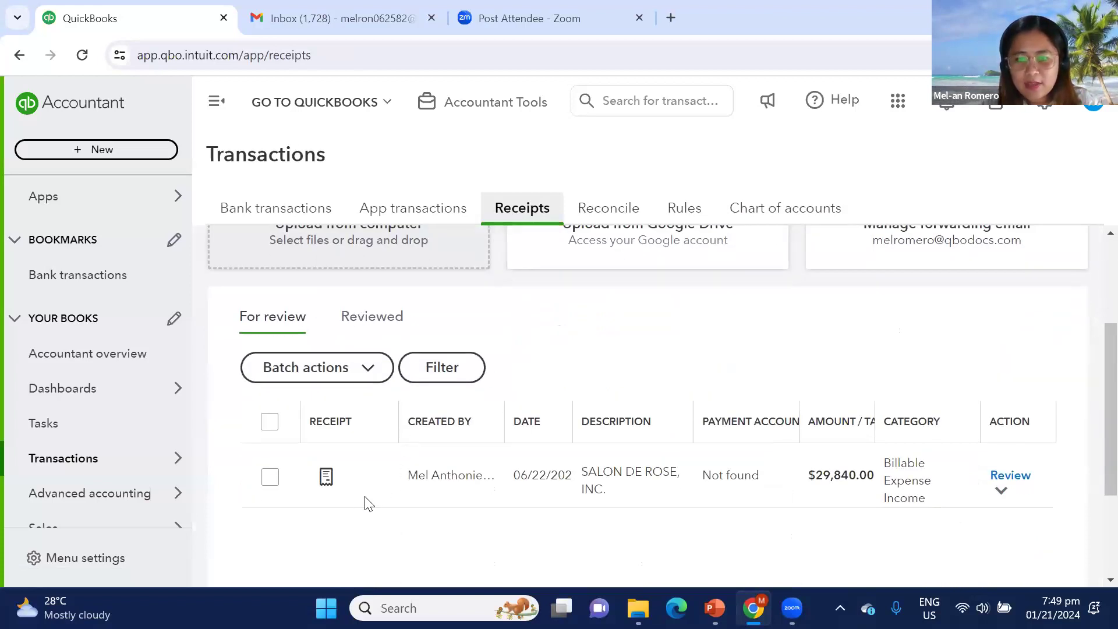
mouse_move(328, 486)
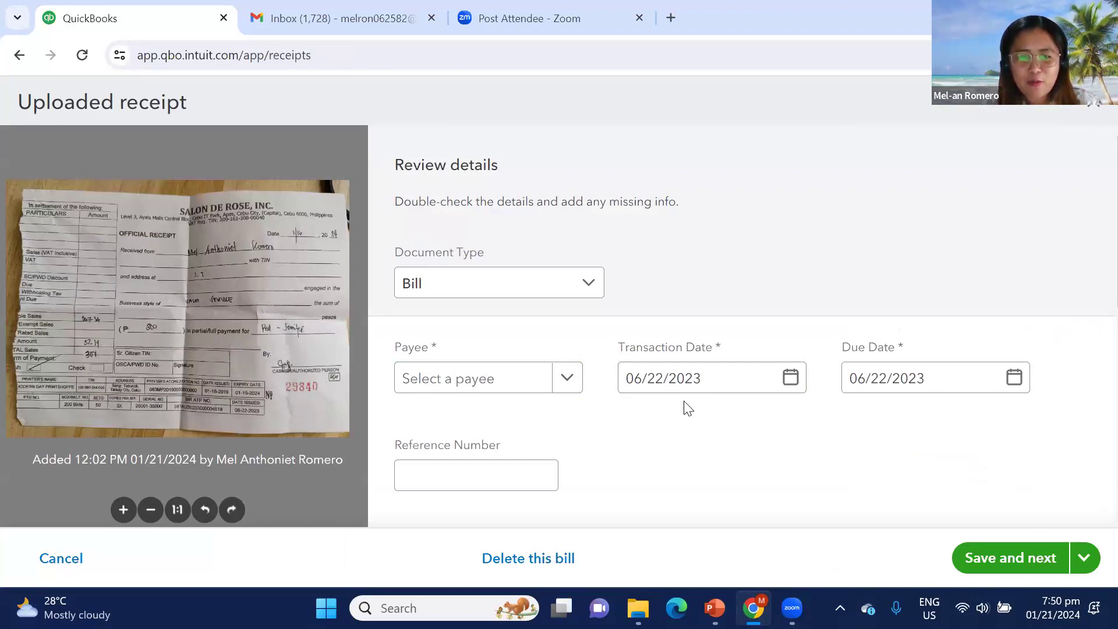
scroll(693, 406, "down", 5)
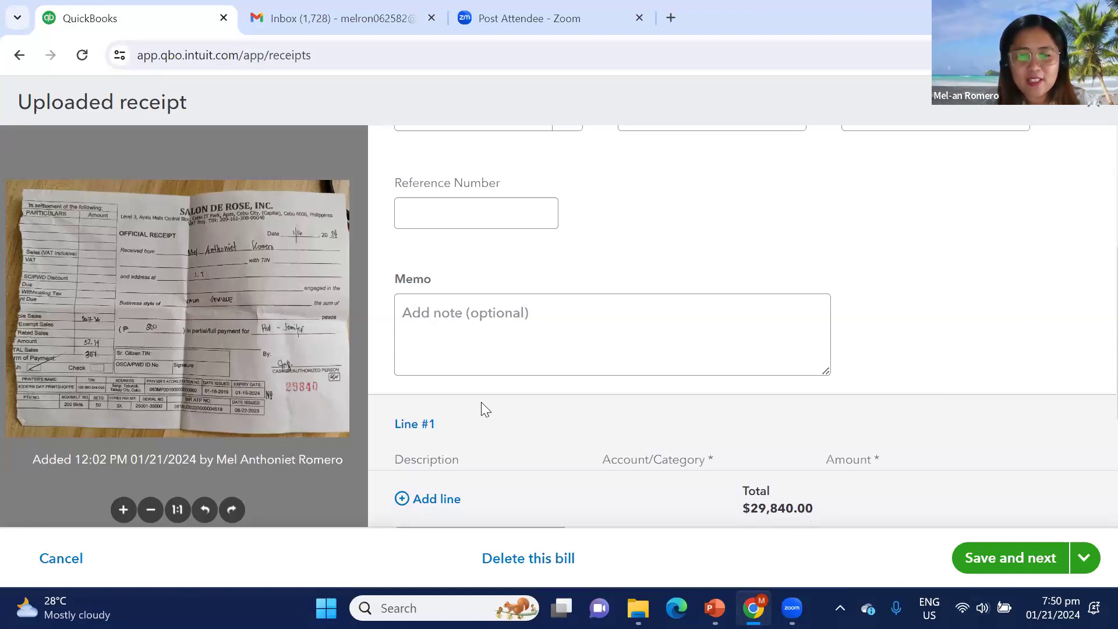
scroll(690, 415, "up", 2)
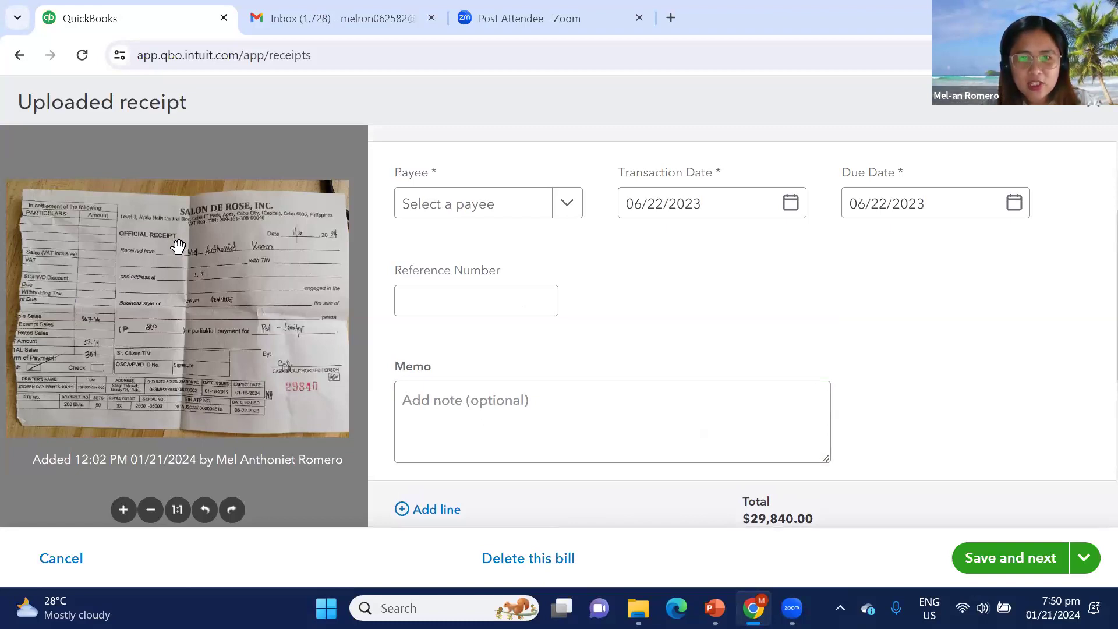
Set the amount of line 1 on the SALON DE ROSE, INC. bill to 300.
scroll(479, 315, "down", 3)
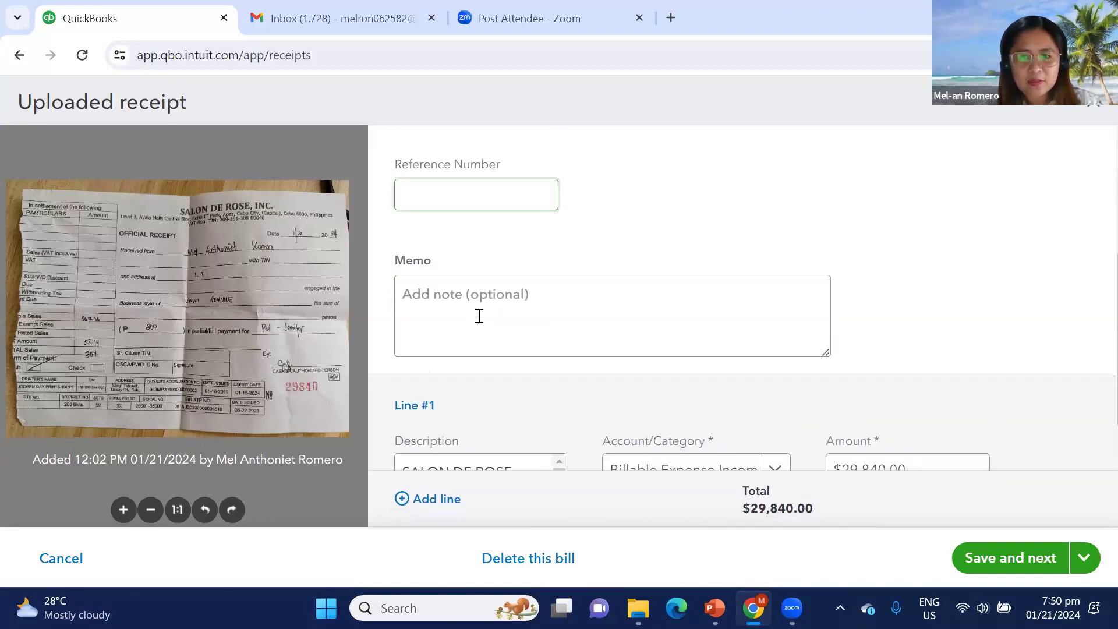
scroll(479, 315, "down", 2)
left_click(910, 315)
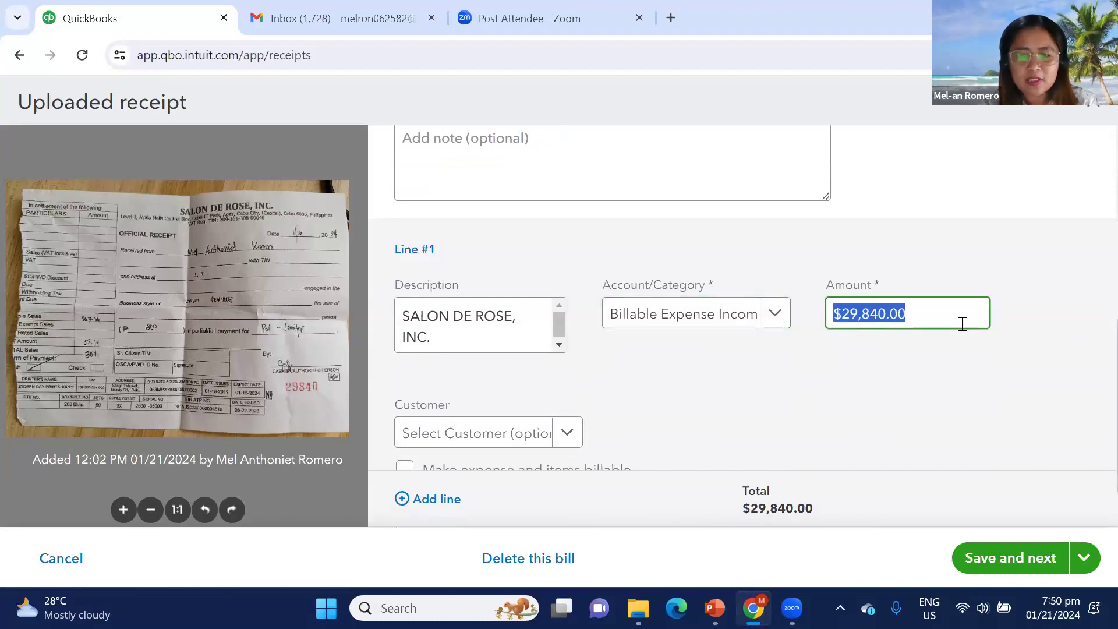
type("300")
left_click(731, 377)
scroll(731, 380, "up", 5)
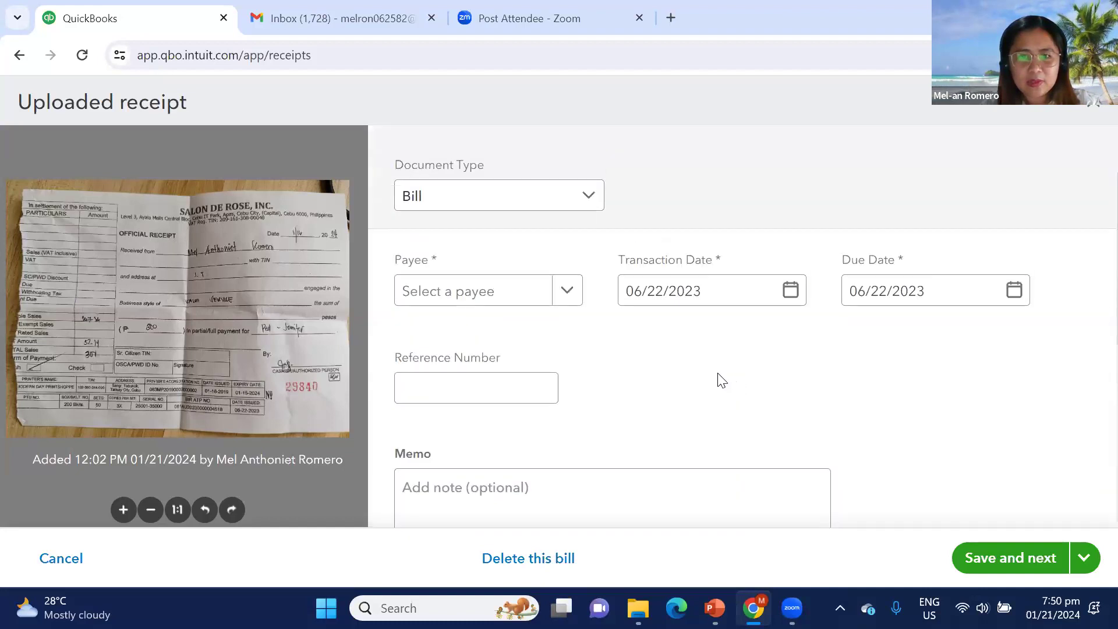
Set the transaction date of the SALON DE ROSE, INC. bill to 01/16/2024.
left_click(791, 296)
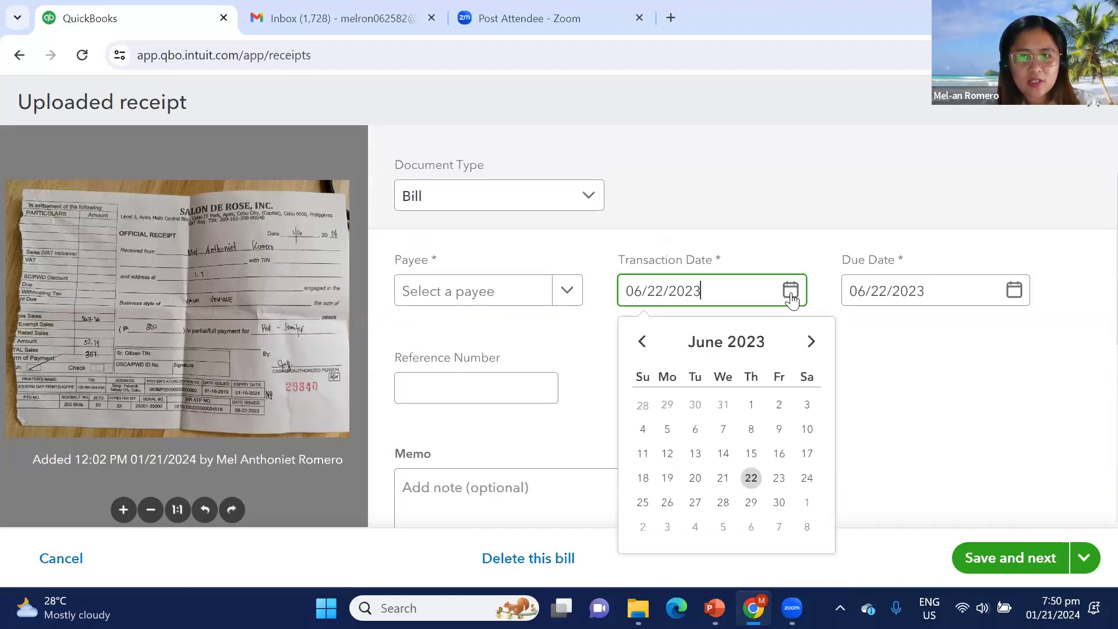
left_click(641, 341)
left_click(641, 341)
left_click(809, 345)
left_click(809, 345)
left_click(809, 345)
left_click(809, 345)
left_click(809, 344)
left_click(809, 345)
left_click(810, 345)
left_click(810, 345)
left_click(809, 345)
left_click(695, 453)
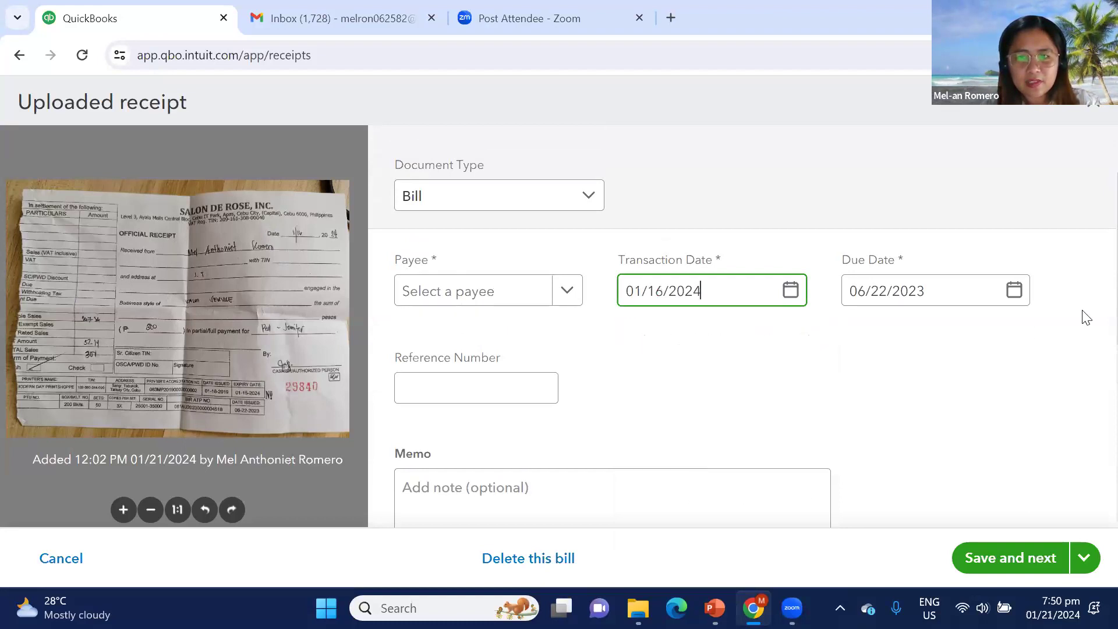
Set the bill's due date to 01/16/2024 and its reference number to 29840.
left_click(1016, 292)
left_click(1035, 342)
left_click(1035, 342)
left_click(1035, 343)
left_click(1035, 342)
left_click(1035, 342)
left_click(1034, 342)
left_click(1035, 343)
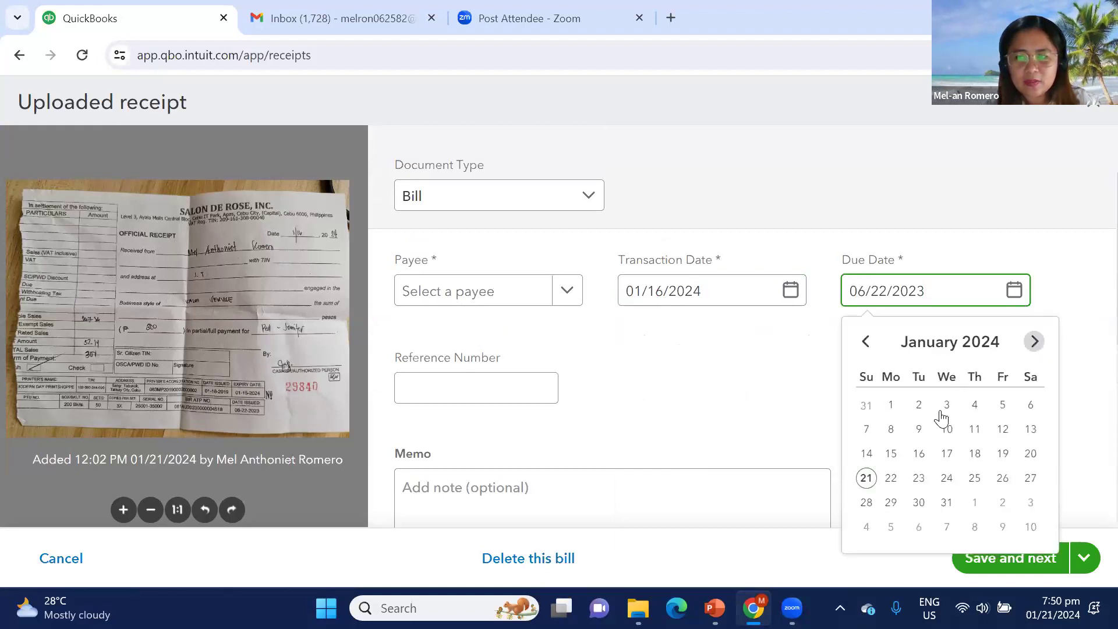
left_click(919, 453)
left_click(484, 396)
type("29840")
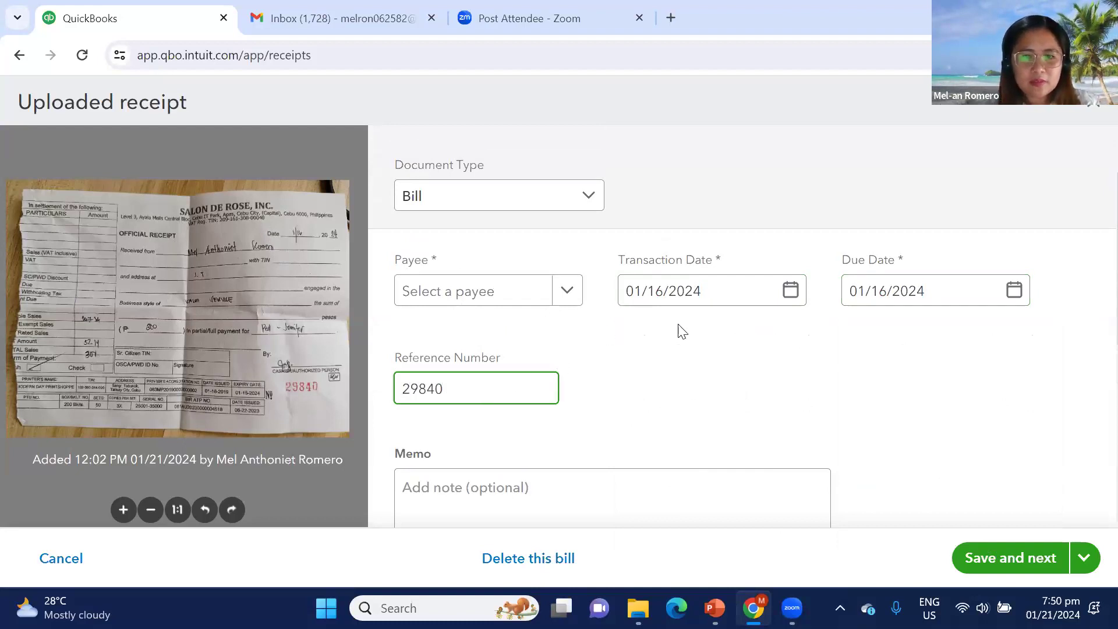
Assign line 1 of the bill to the existing customer and make its expense and items billable.
scroll(781, 342, "down", 6)
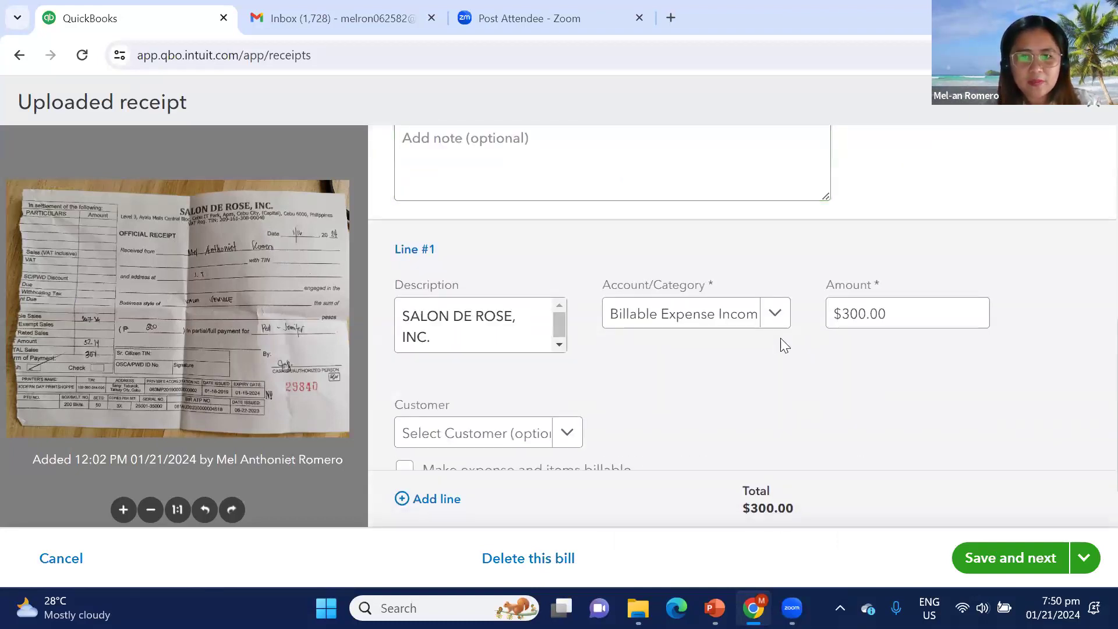
scroll(784, 346, "down", 1)
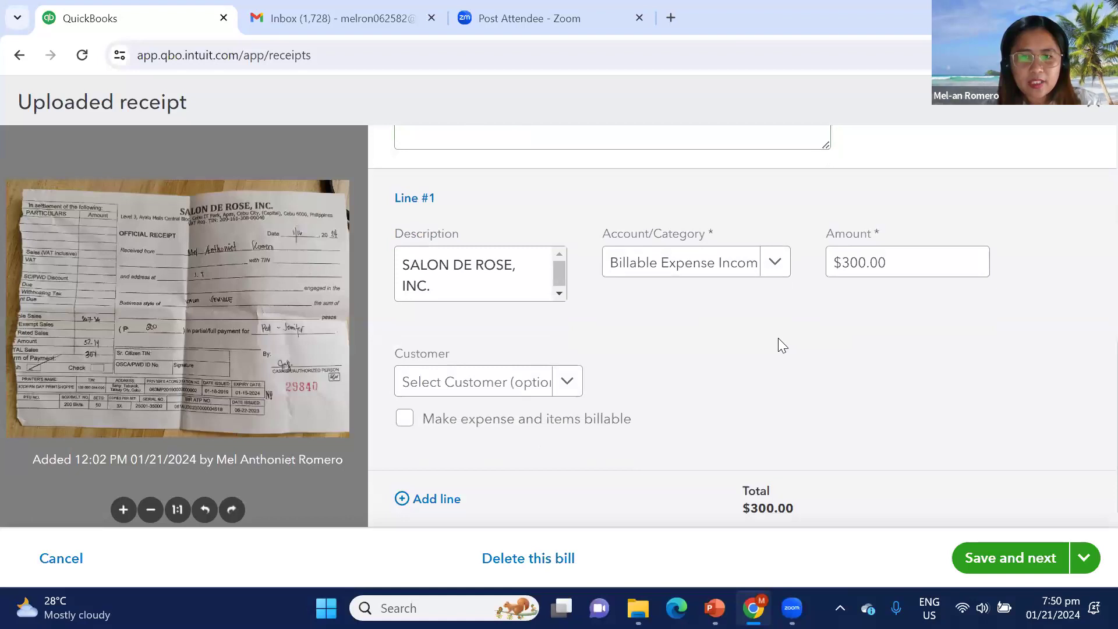
left_click(611, 272)
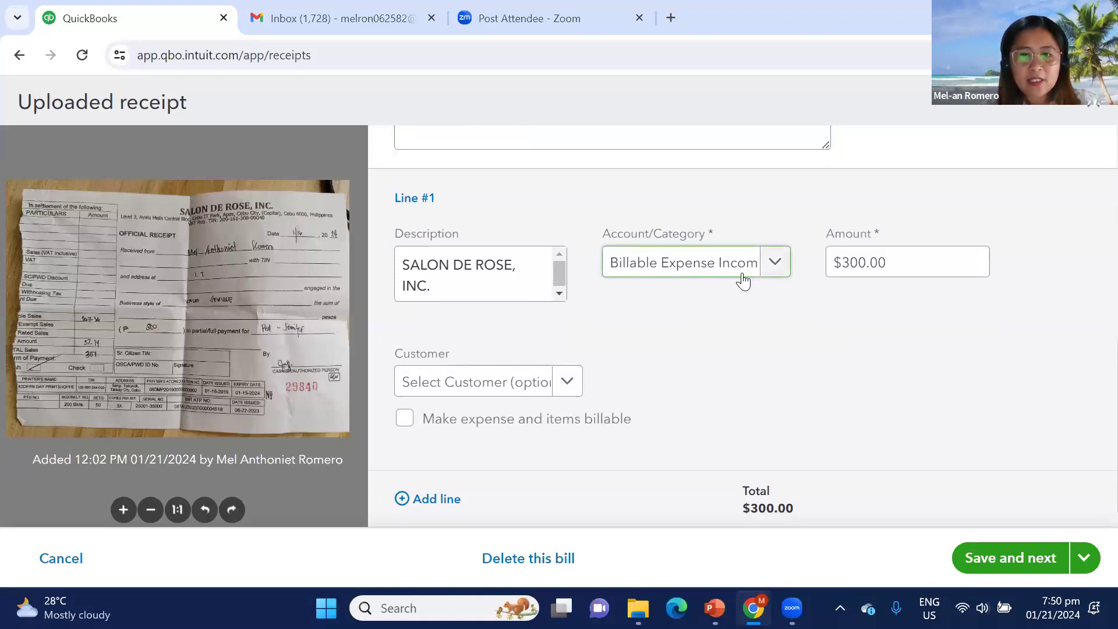
left_click(443, 388)
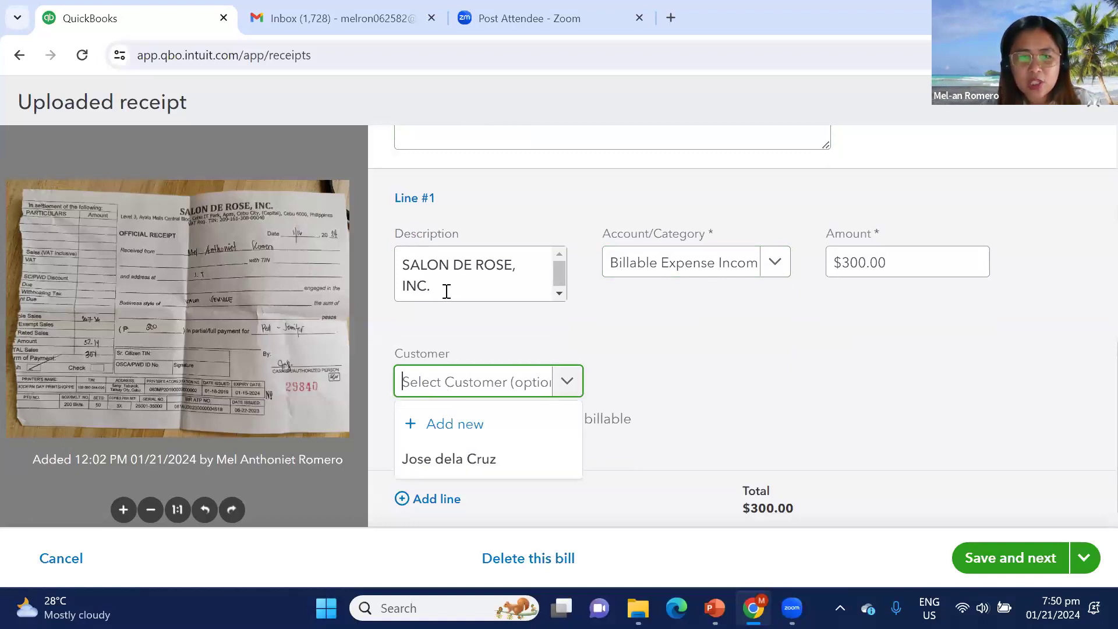
left_click(468, 459)
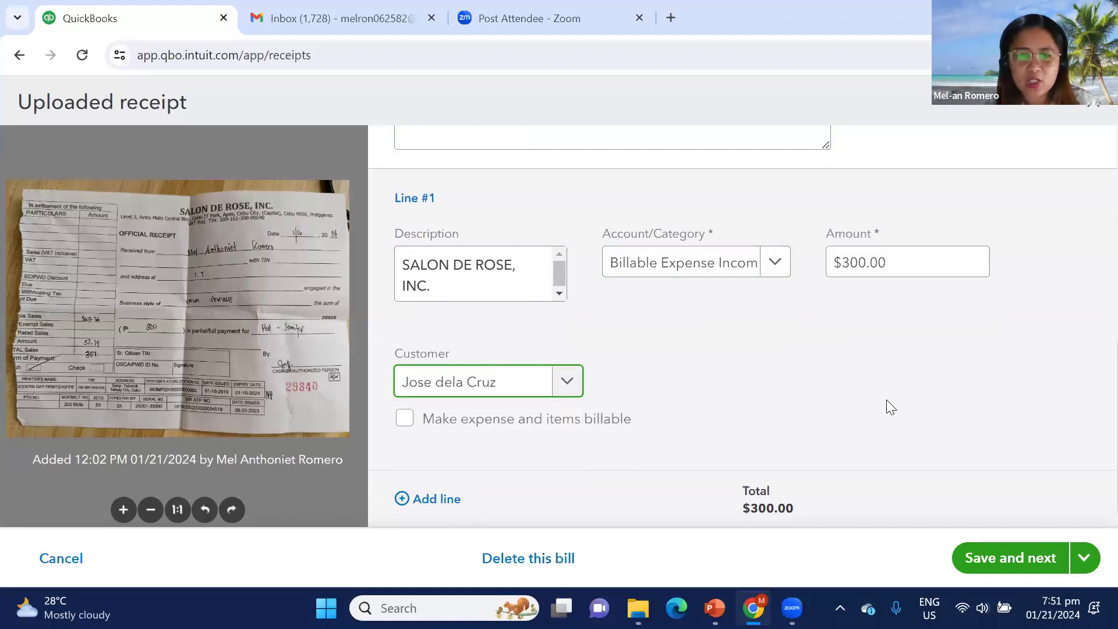
left_click(404, 420)
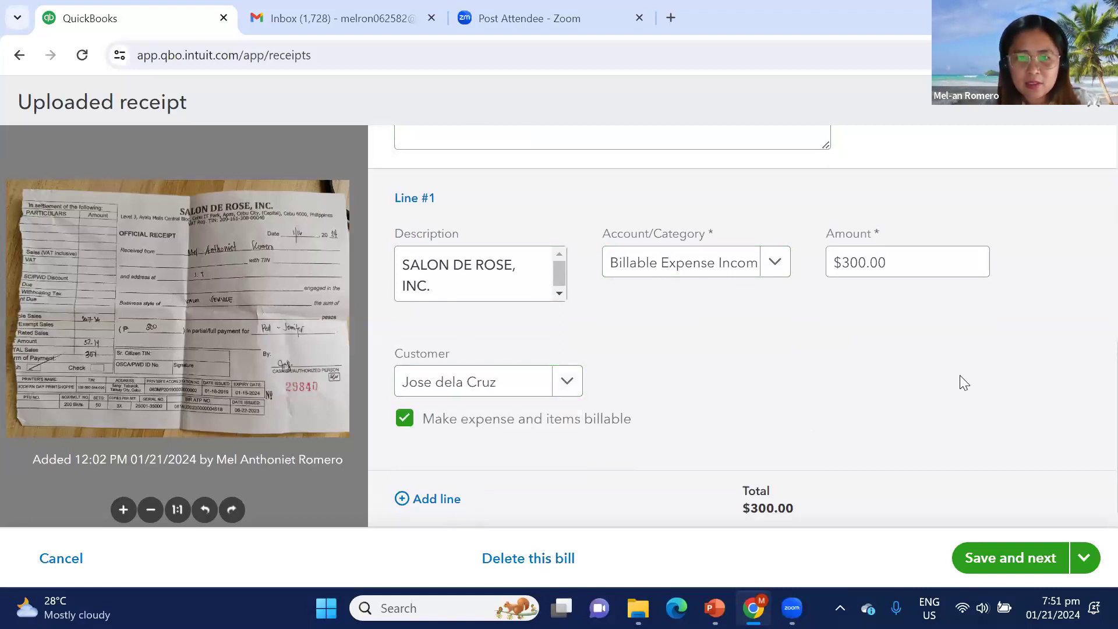
Add SALON DE ROSE as a new vendor and use it as the bill's payee.
scroll(919, 347, "up", 6)
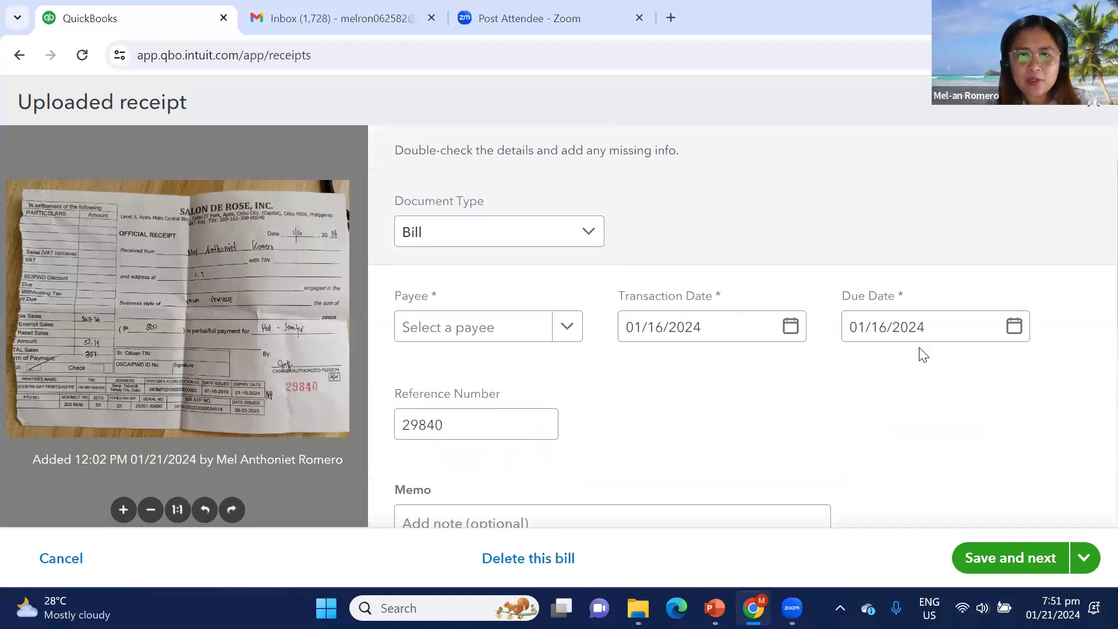
left_click(413, 326)
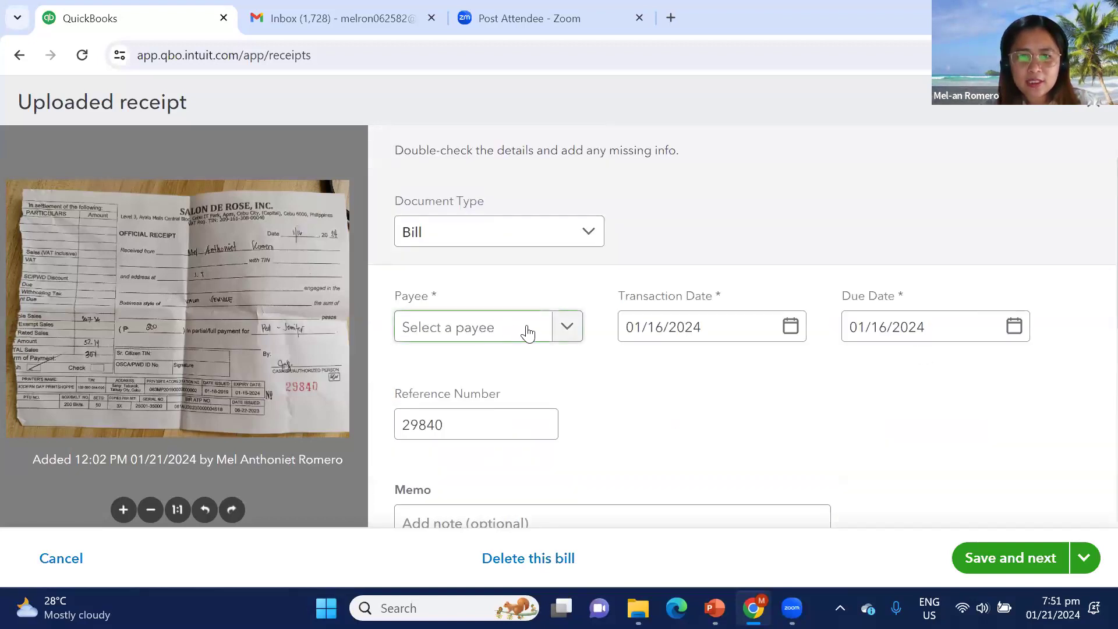
left_click(453, 330)
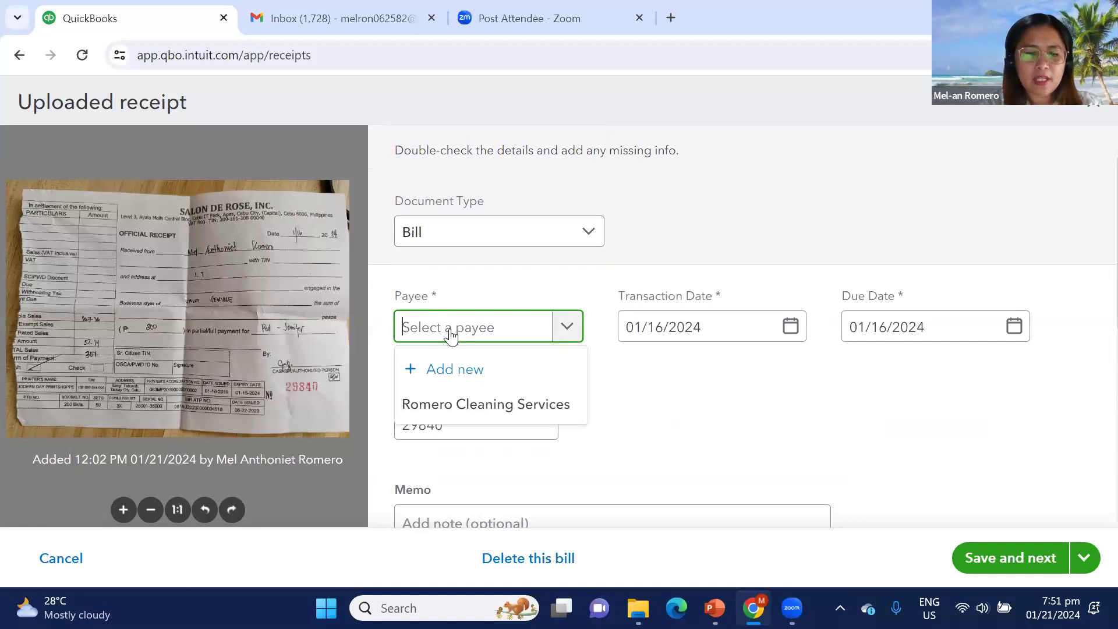
type("SALON DE ")
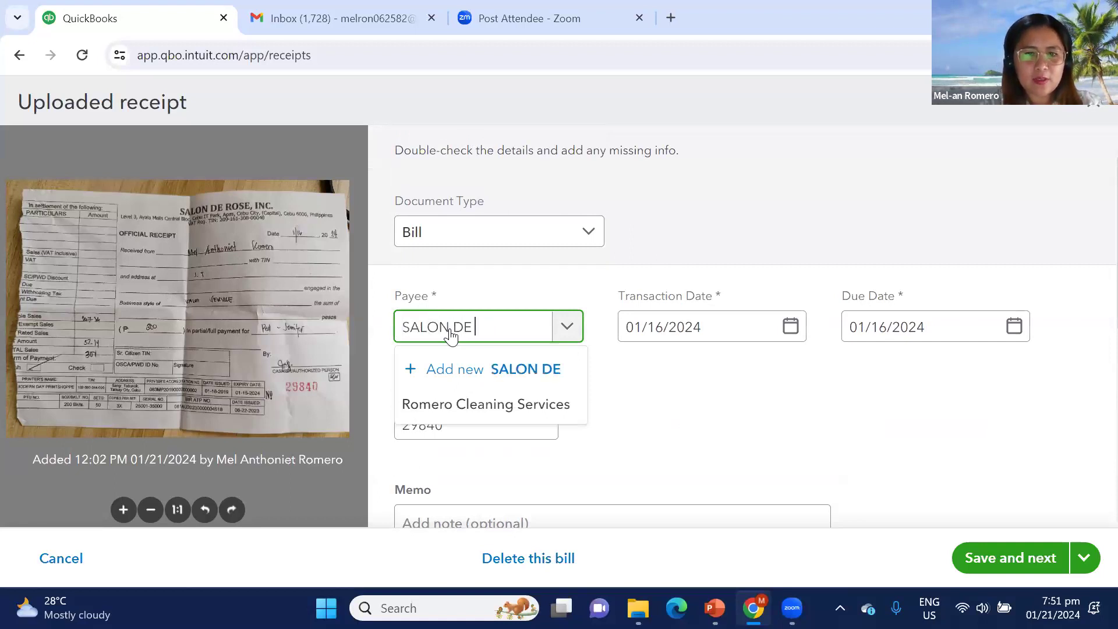
type("ROSE")
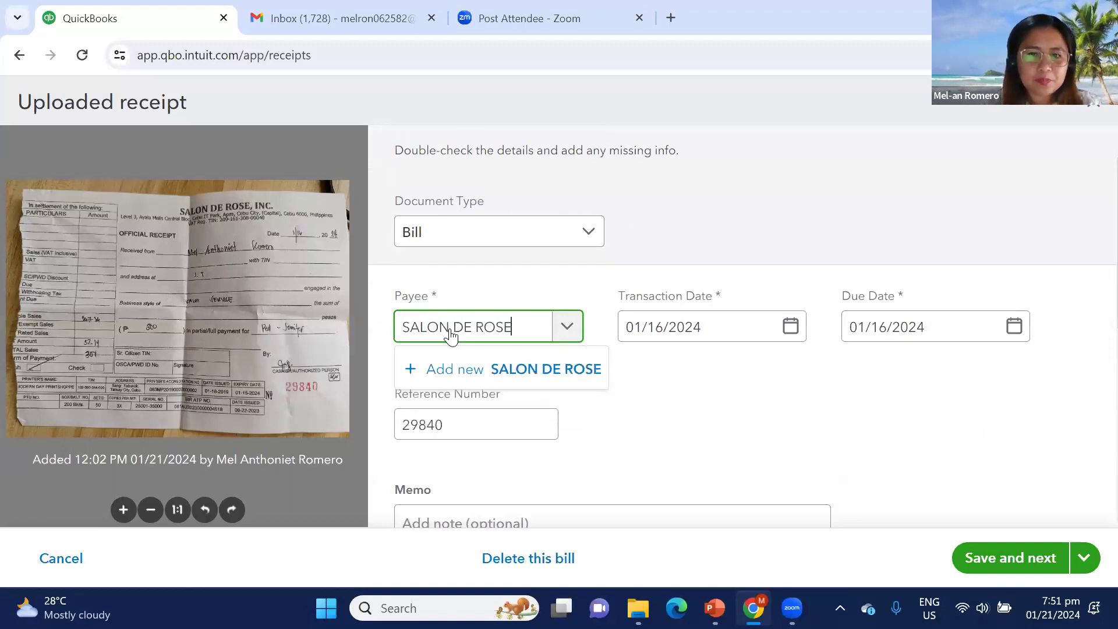
left_click(452, 368)
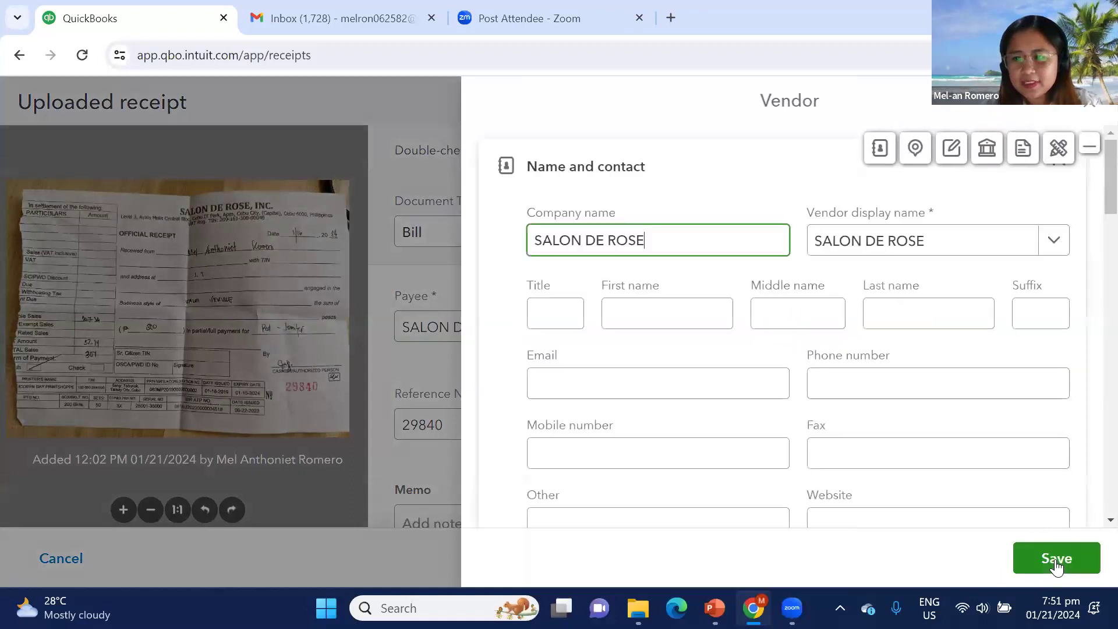
left_click(1025, 377)
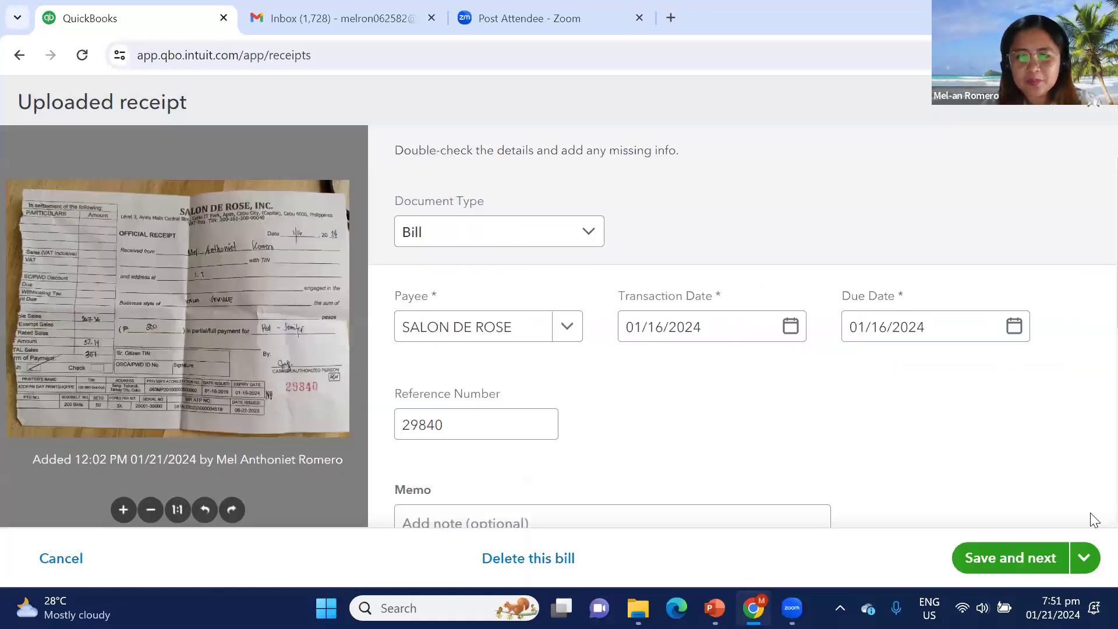
Save the receipt's bill details and try to create the bill from the draft.
scroll(1033, 500, "down", 1)
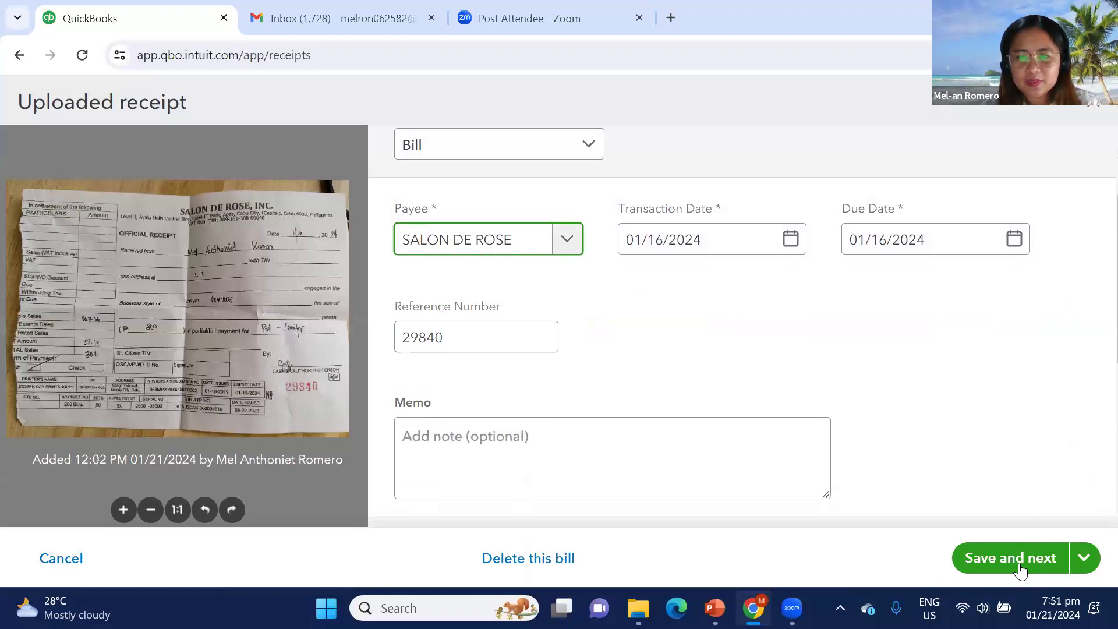
left_click(1020, 568)
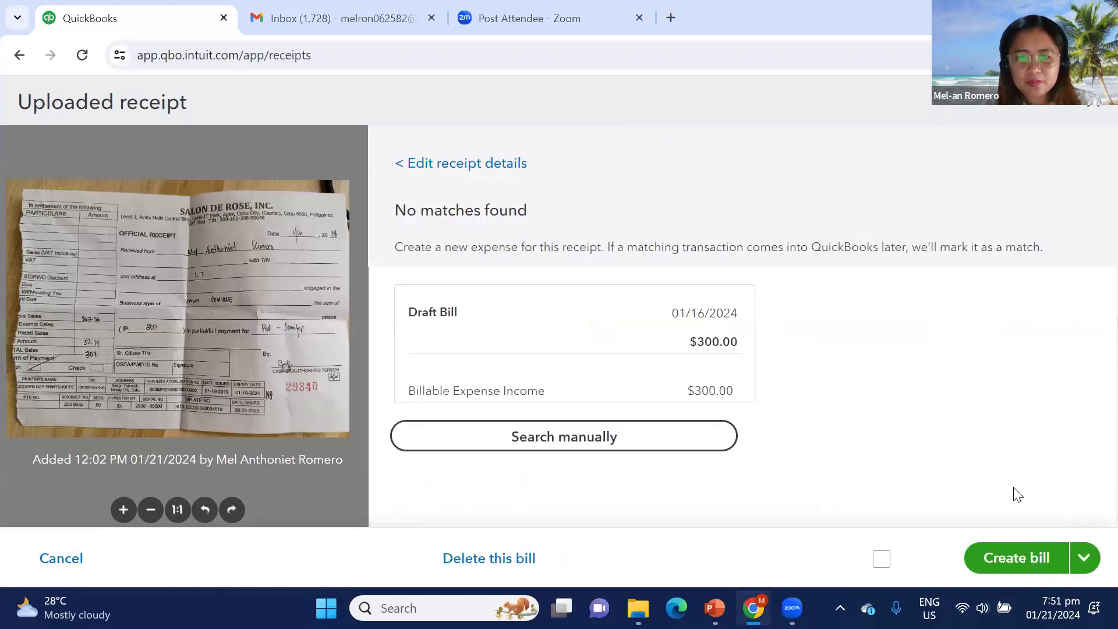
left_click(1026, 563)
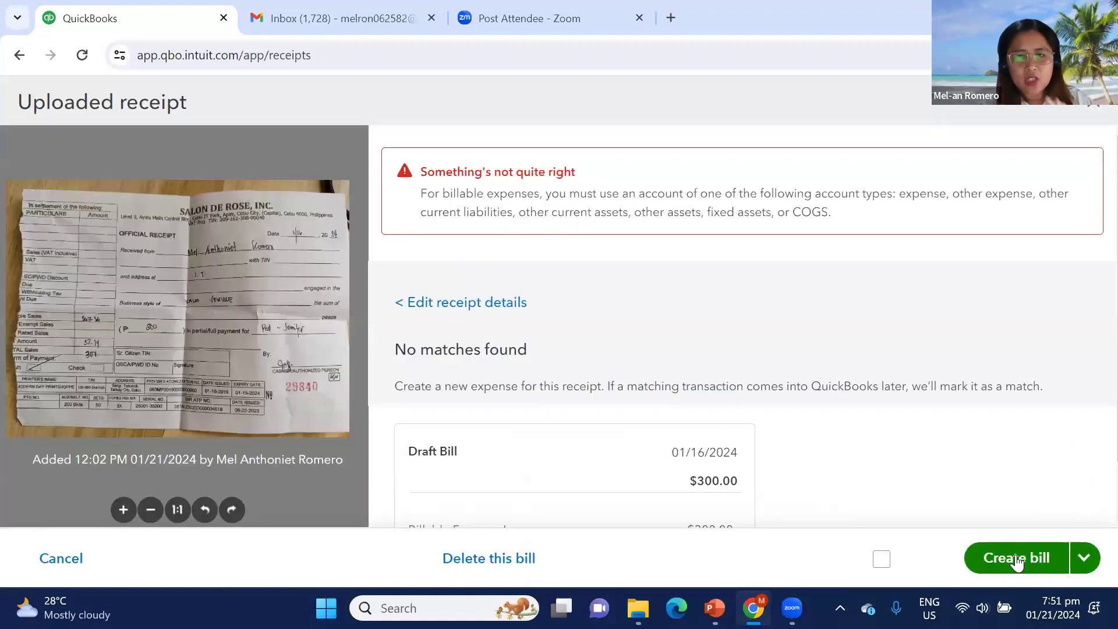
Search manually for a matching transaction of type Expense with payment account BPI 36 and payee SALON DE ROSE.
scroll(1080, 420, "down", 1)
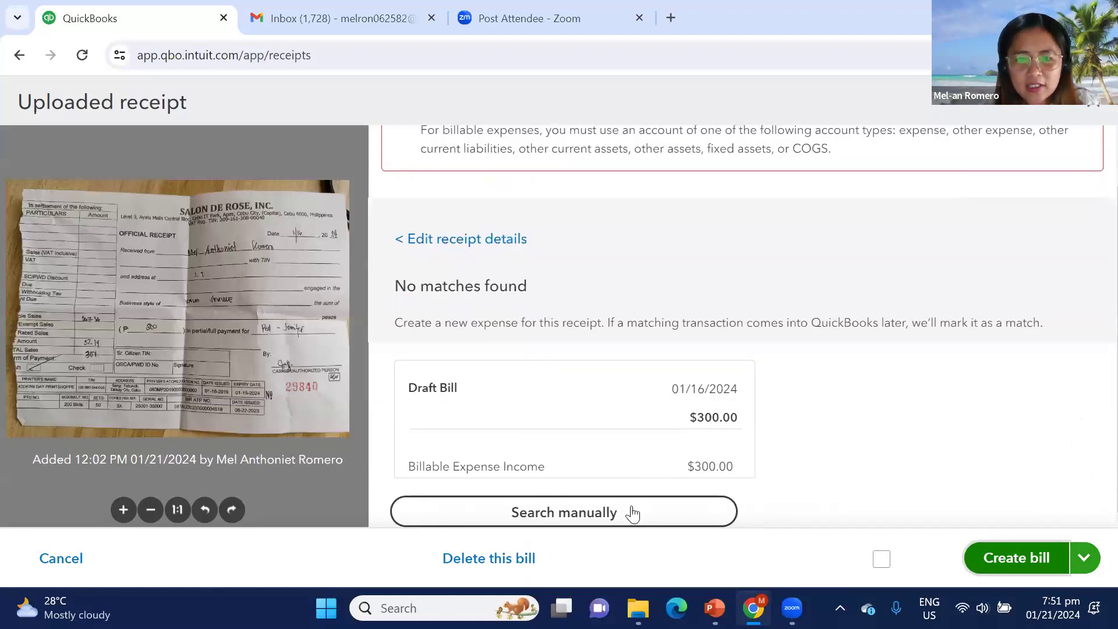
left_click(633, 513)
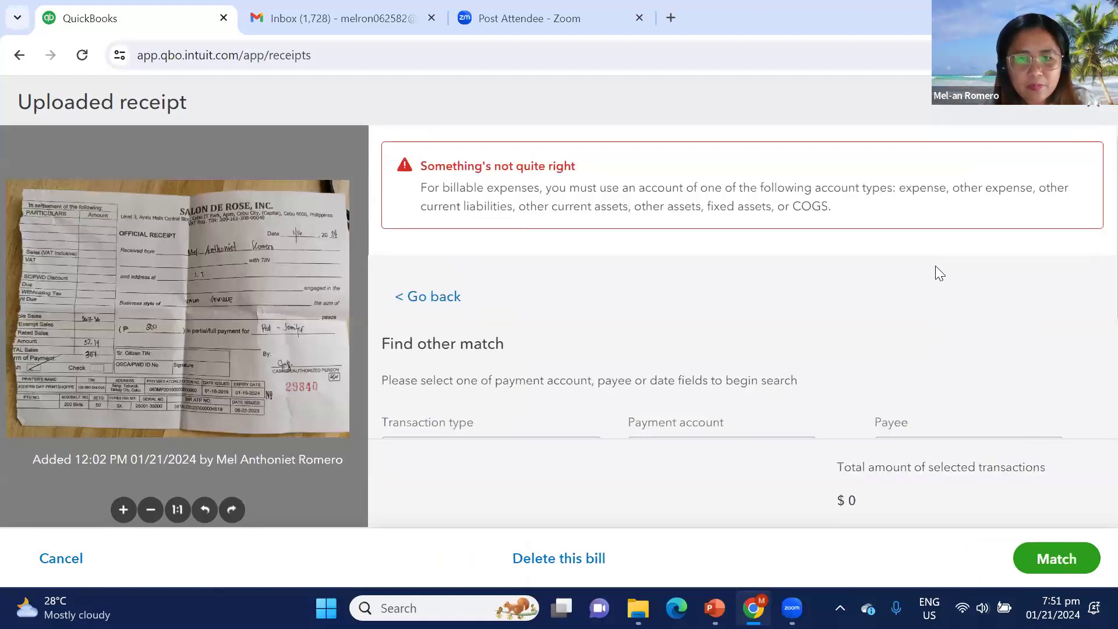
scroll(909, 262, "down", 4)
left_click(802, 204)
left_click(717, 273)
left_click(532, 208)
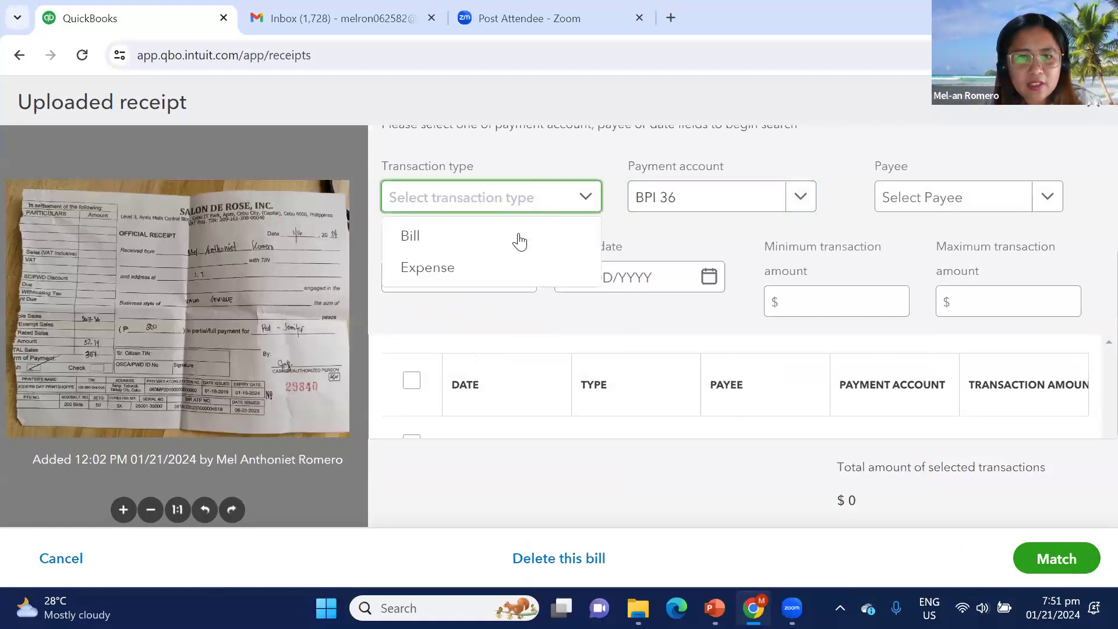
left_click(499, 265)
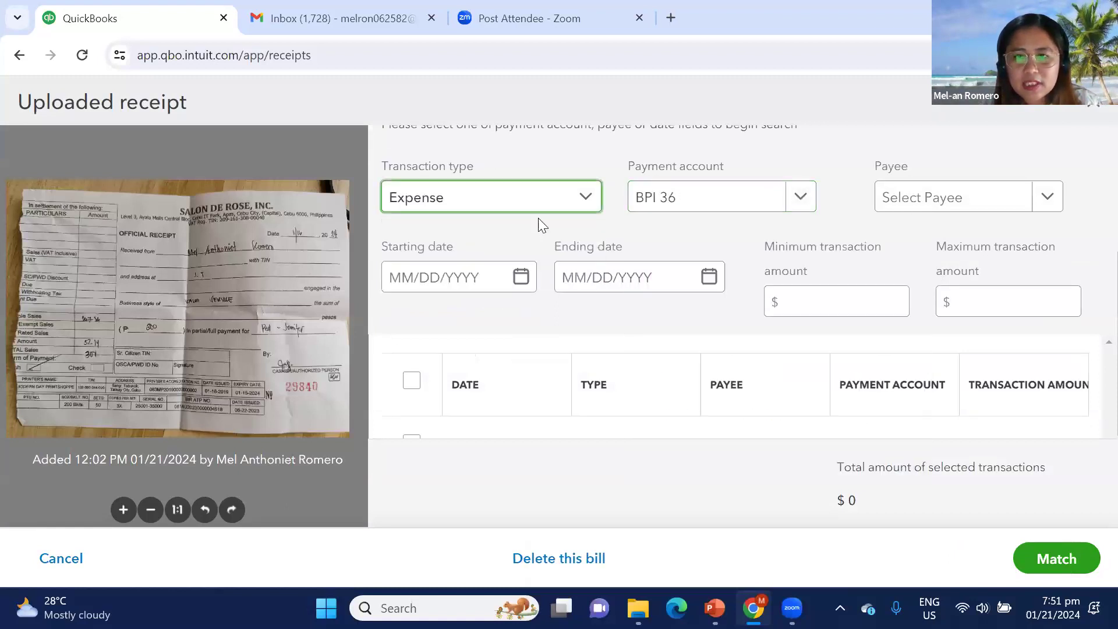
left_click(991, 206)
type("SAL")
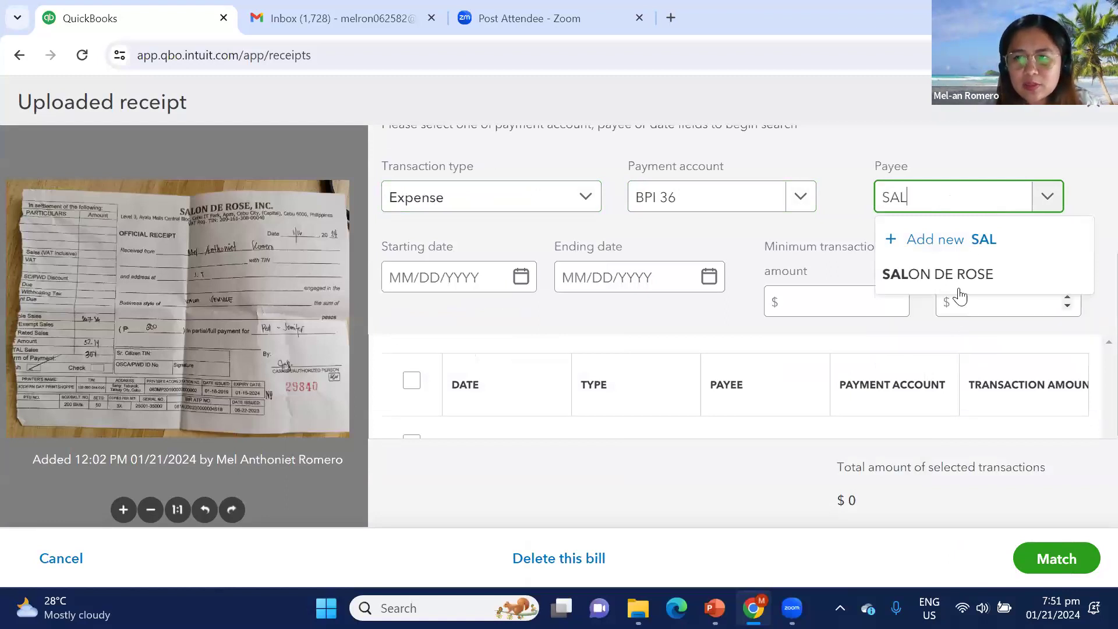
left_click(955, 288)
left_click(522, 277)
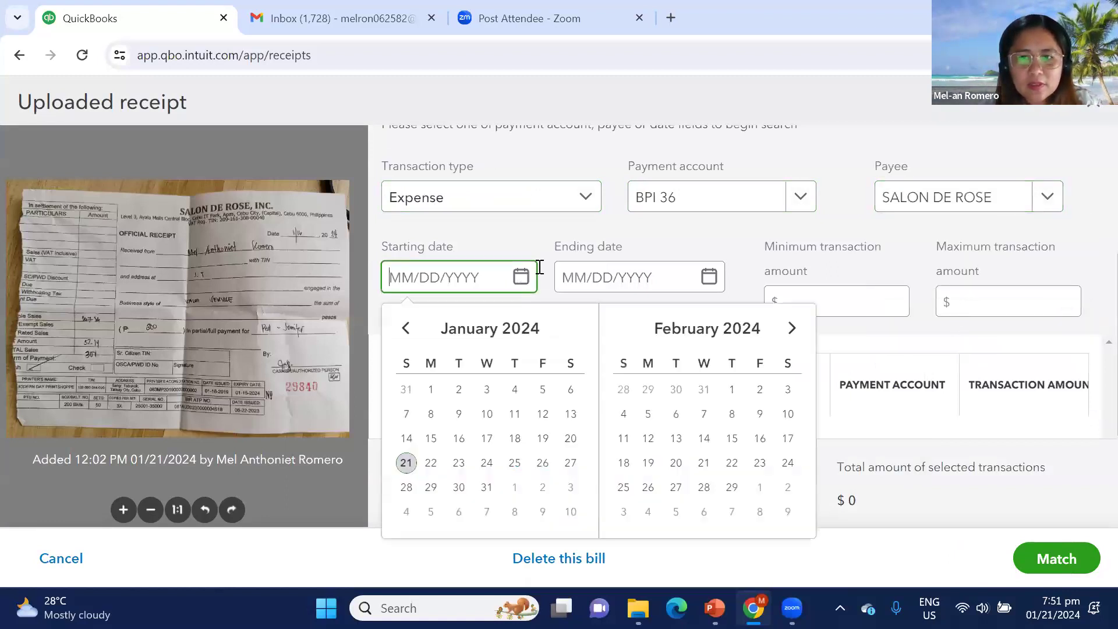
left_click(864, 252)
scroll(864, 251, "up", 3)
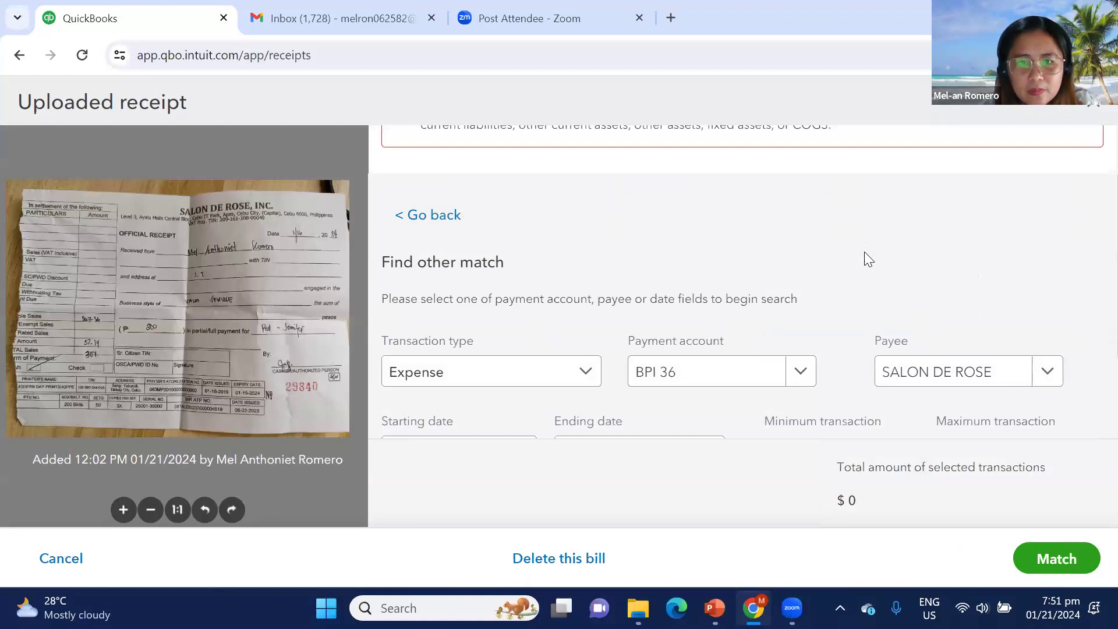
scroll(864, 251, "up", 2)
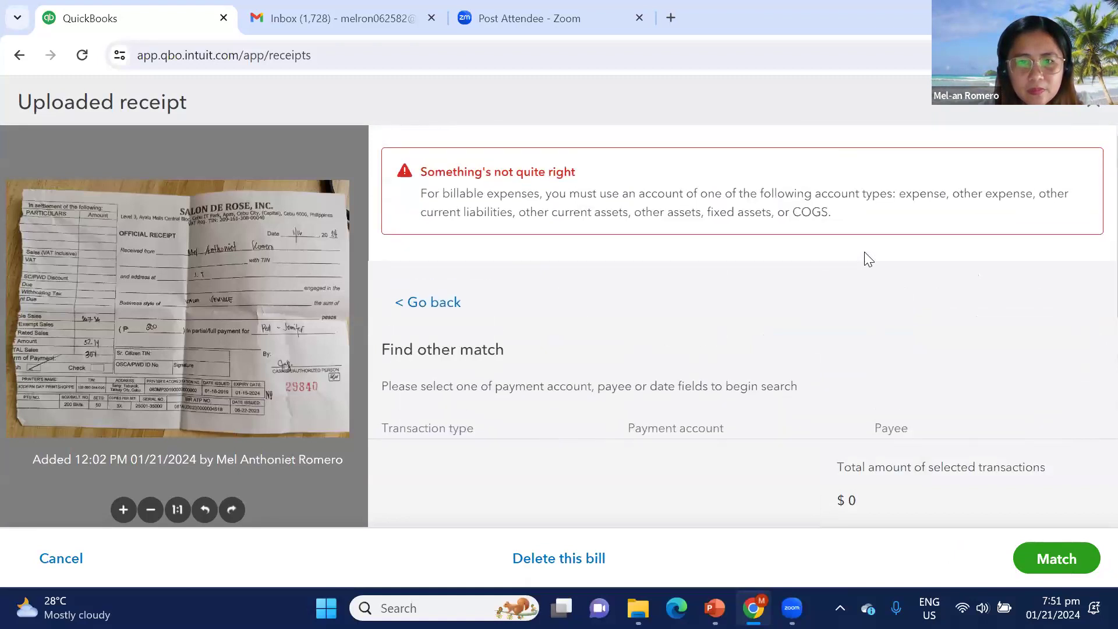
scroll(866, 258, "down", 6)
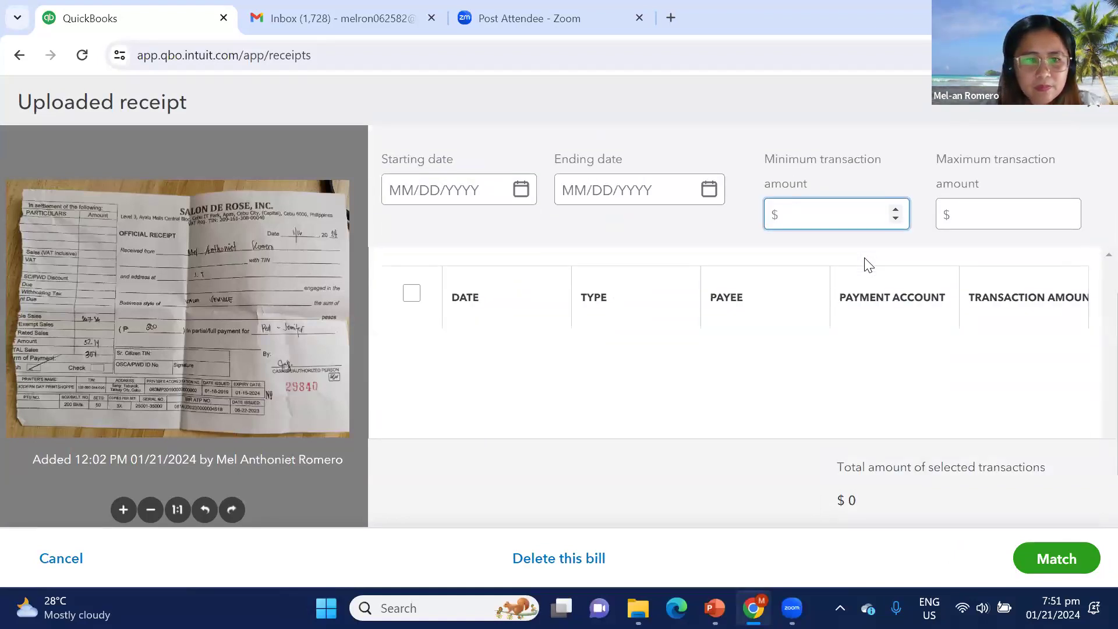
type("30")
key("BackSpace")
key("BackSpace")
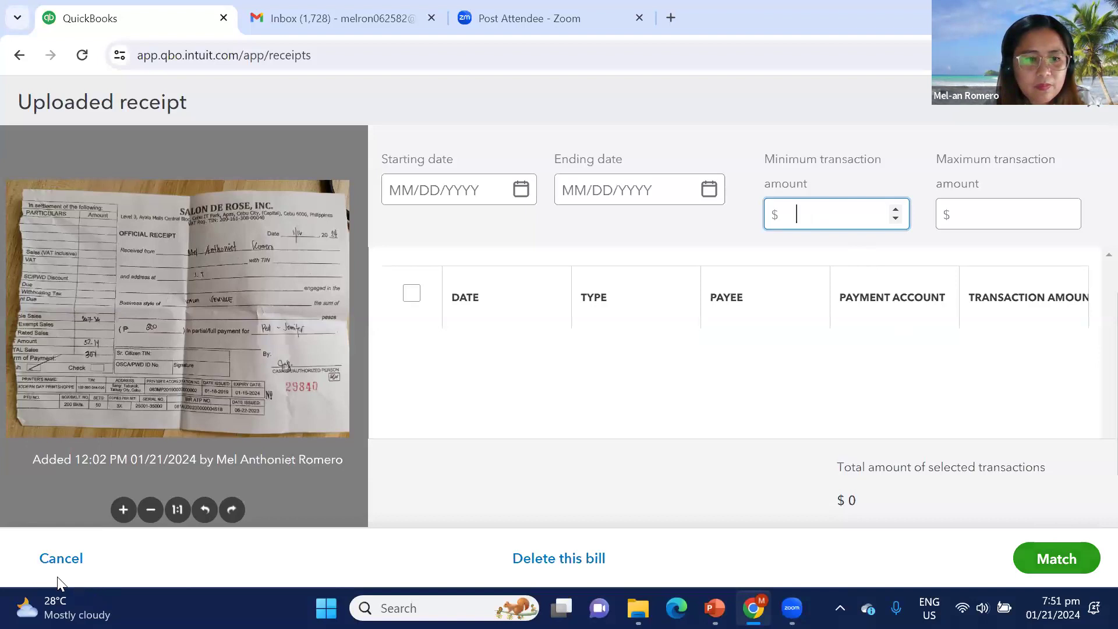
Leave the match search, recheck the draft bill of the receipt for review and open the list of reviewed receipts.
left_click(64, 560)
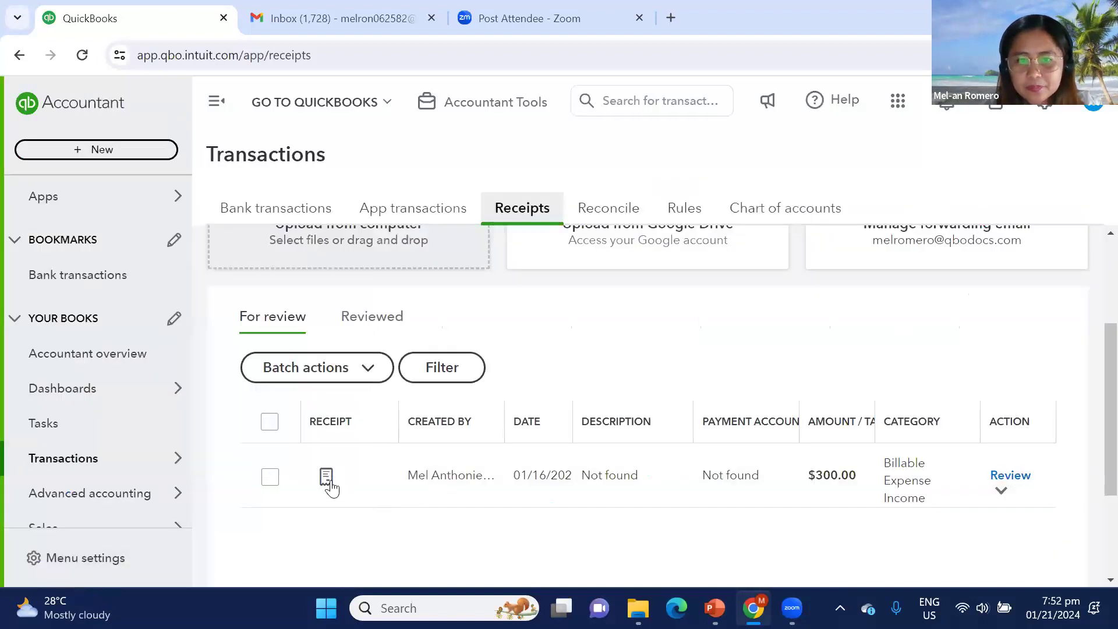
left_click(1011, 496)
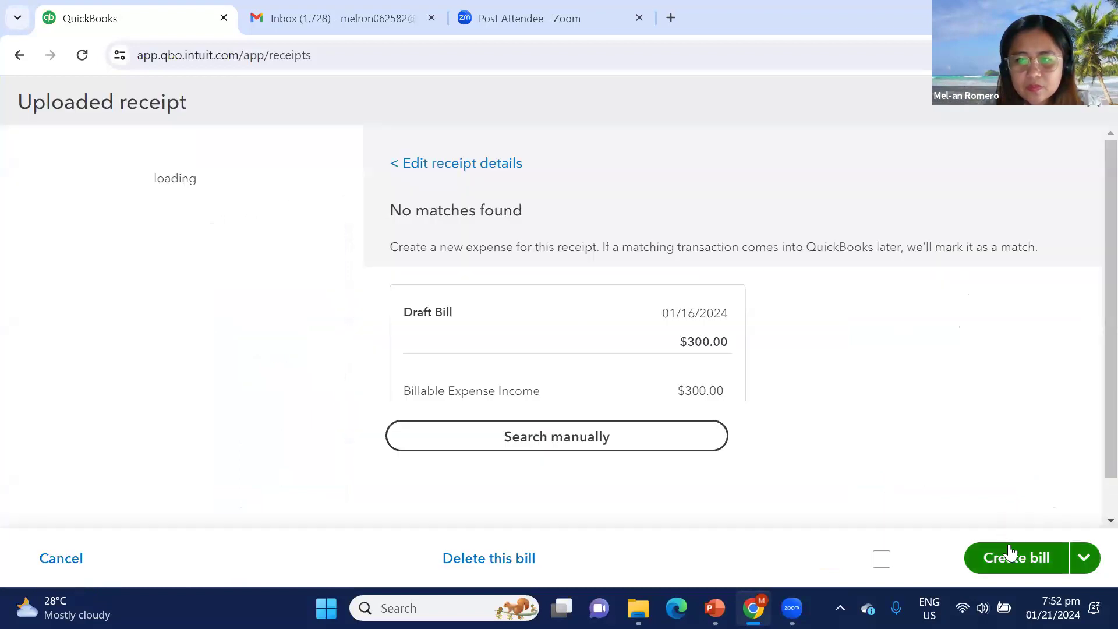
left_click(1078, 568)
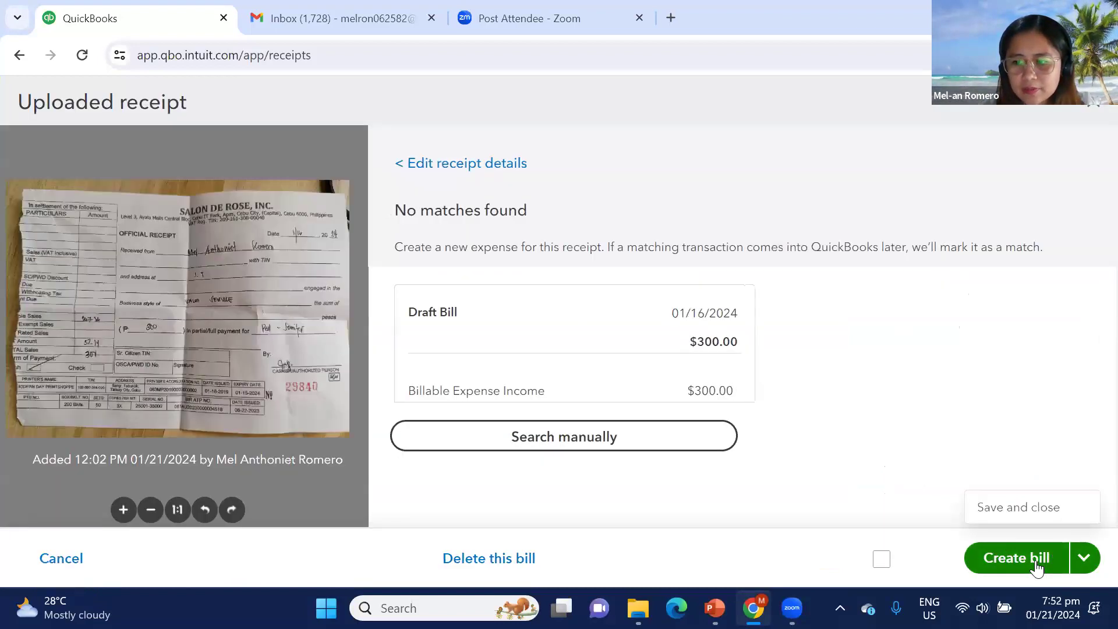
key("Escape")
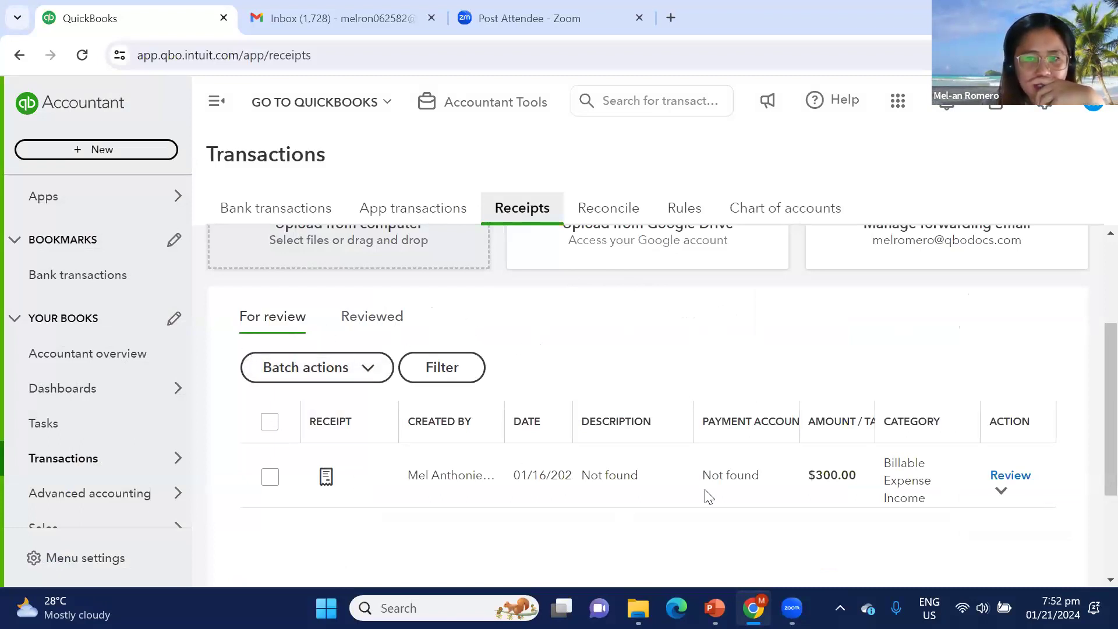
left_click(383, 323)
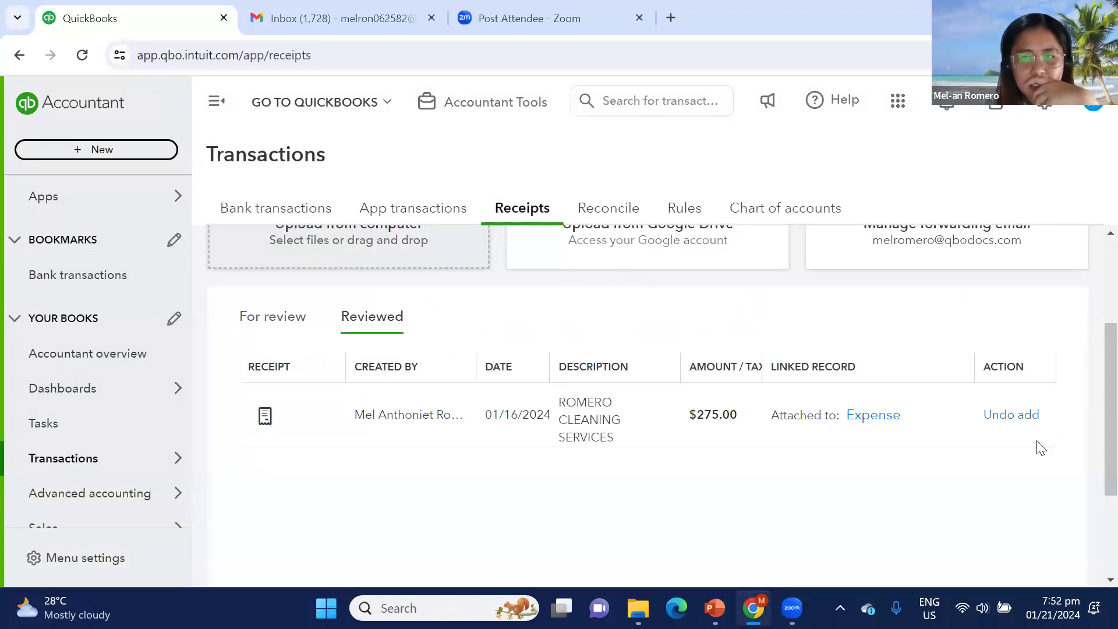
Return to the receipts for review and examine the forwarding email settings and the receipt senders.
left_click(277, 425)
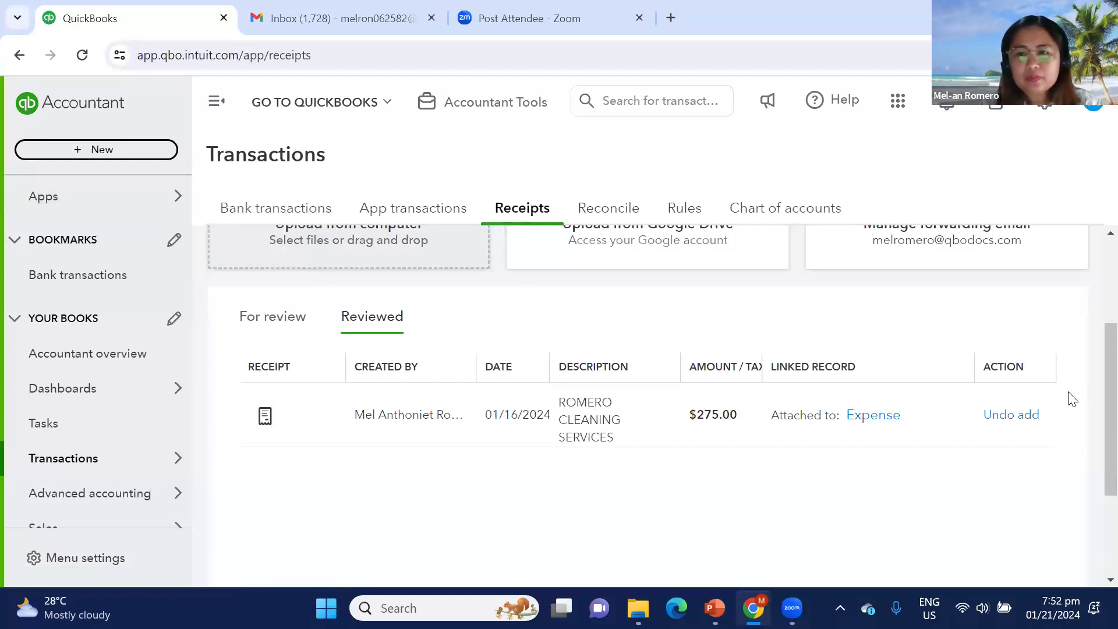
scroll(1056, 390, "up", 3)
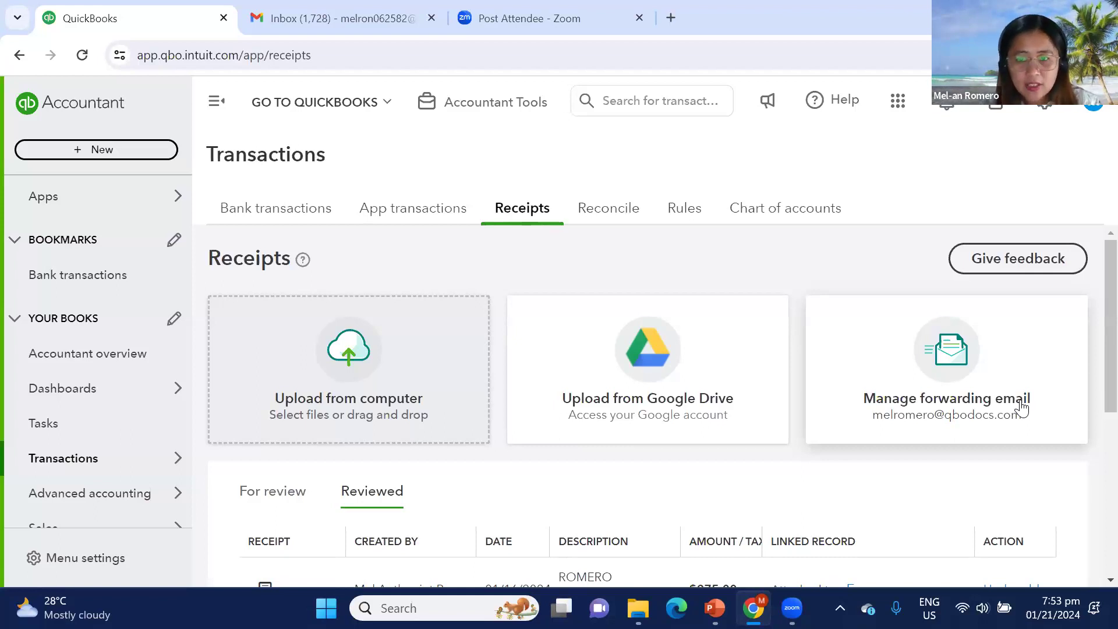
left_click(268, 496)
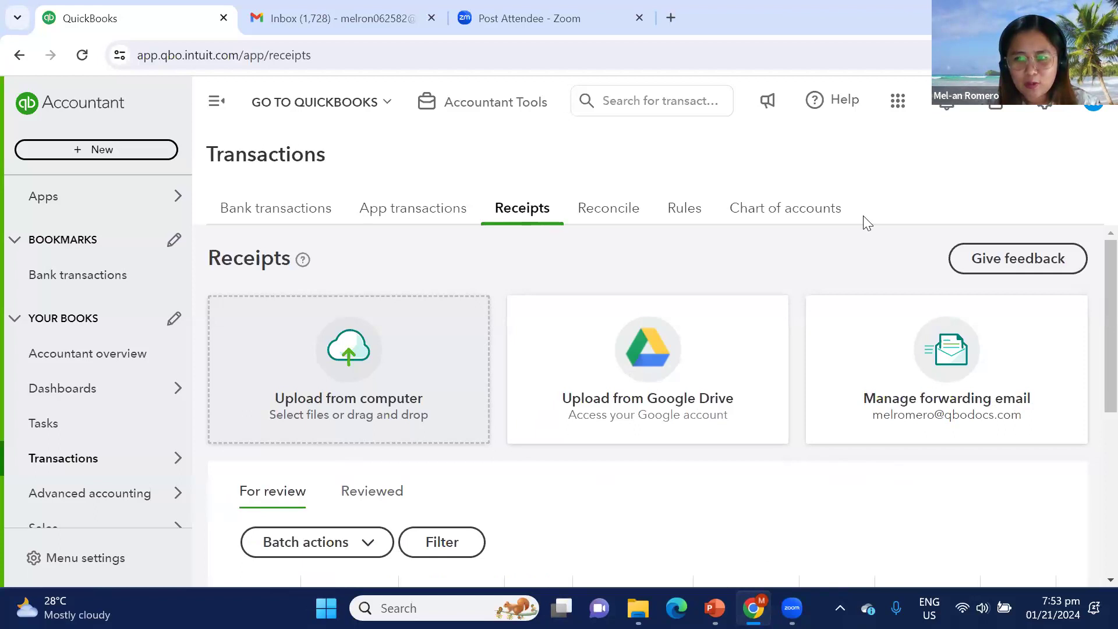
left_click(835, 362)
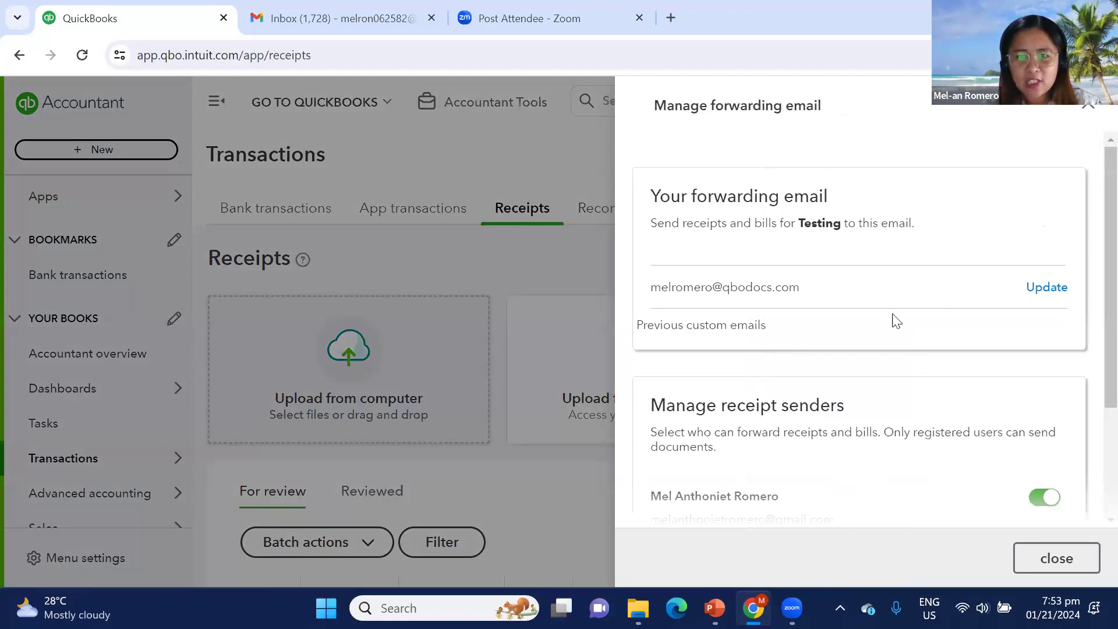
scroll(896, 322, "down", 3)
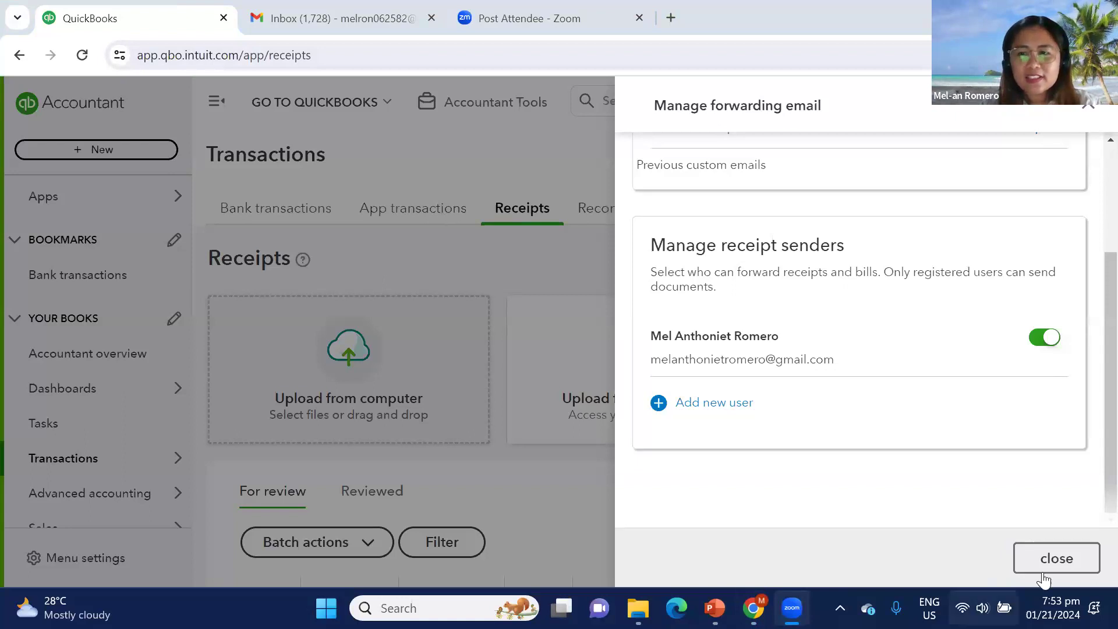
left_click(1057, 558)
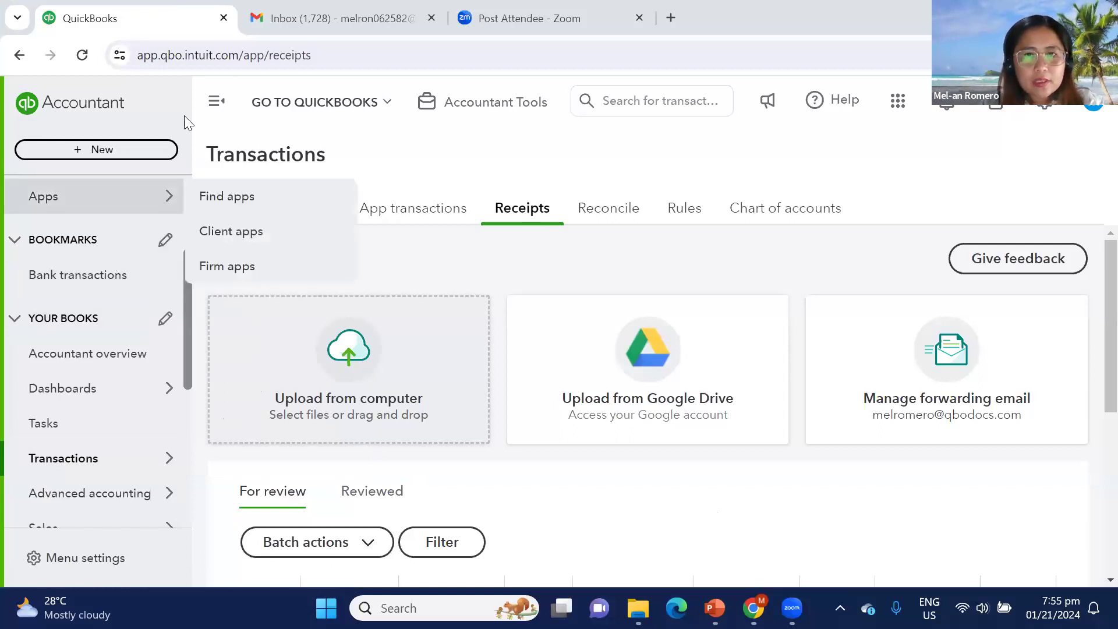
Switch to PowerPoint to check the Navigation Bar slide, and return to QuickBooks in the browser.
mouse_move(51, 402)
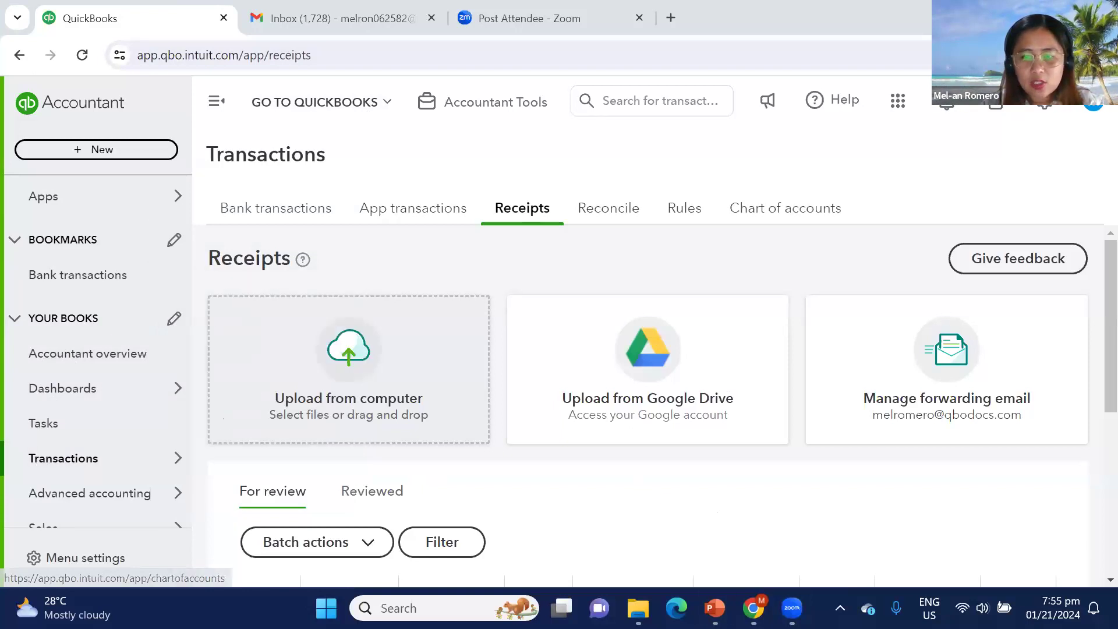
mouse_move(753, 607)
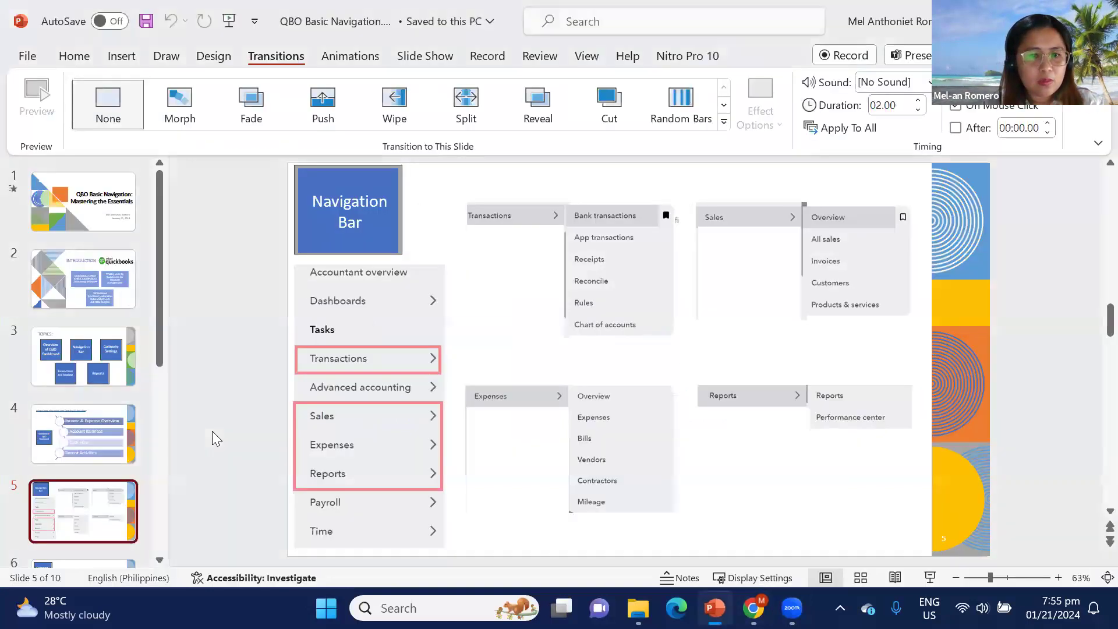
left_click(715, 608)
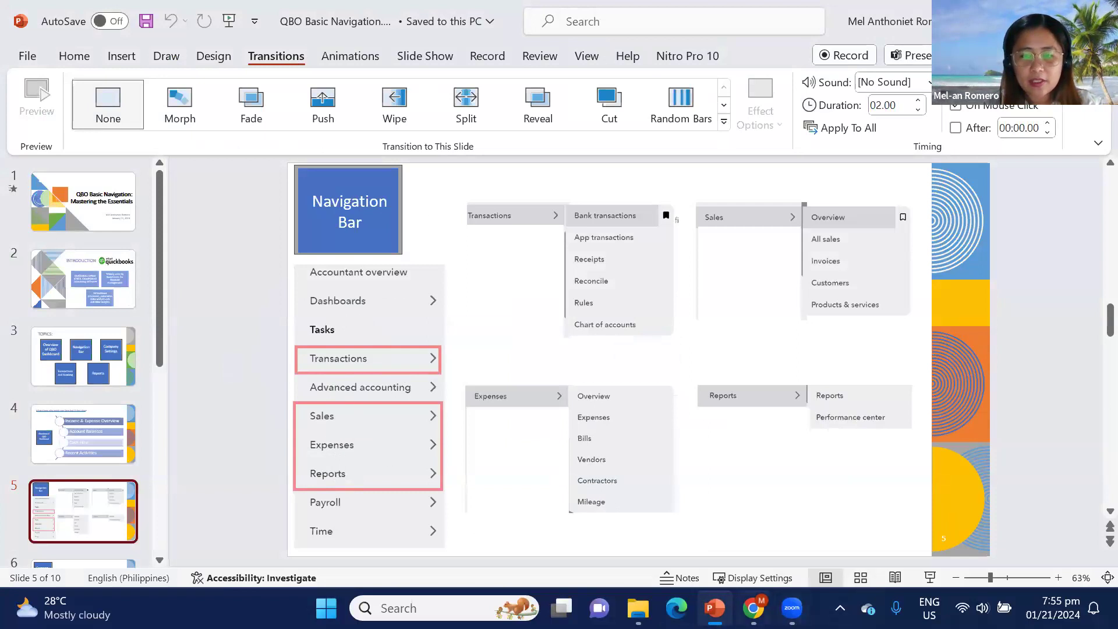
left_click(753, 607)
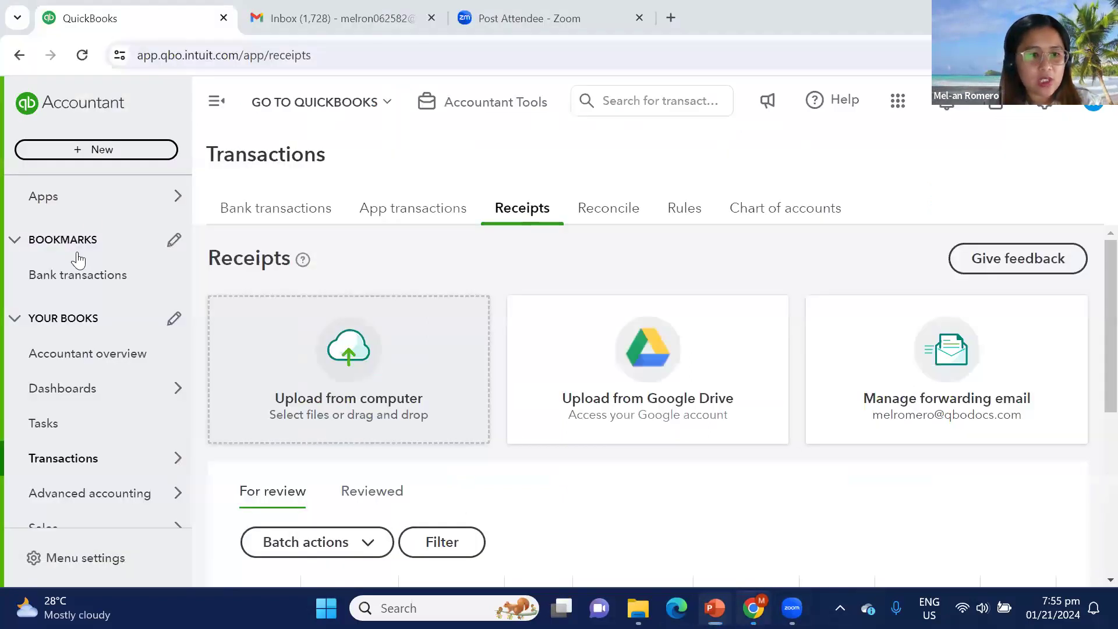
Open the Sales overview and go to the Customers list.
scroll(84, 343, "down", 2)
mouse_move(79, 456)
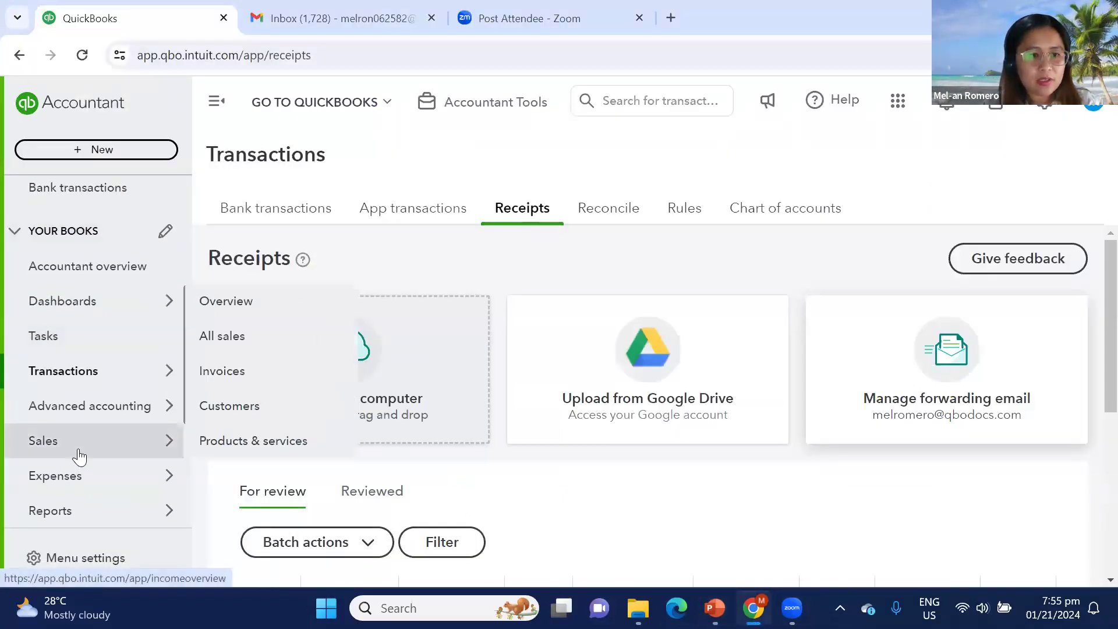
mouse_move(81, 488)
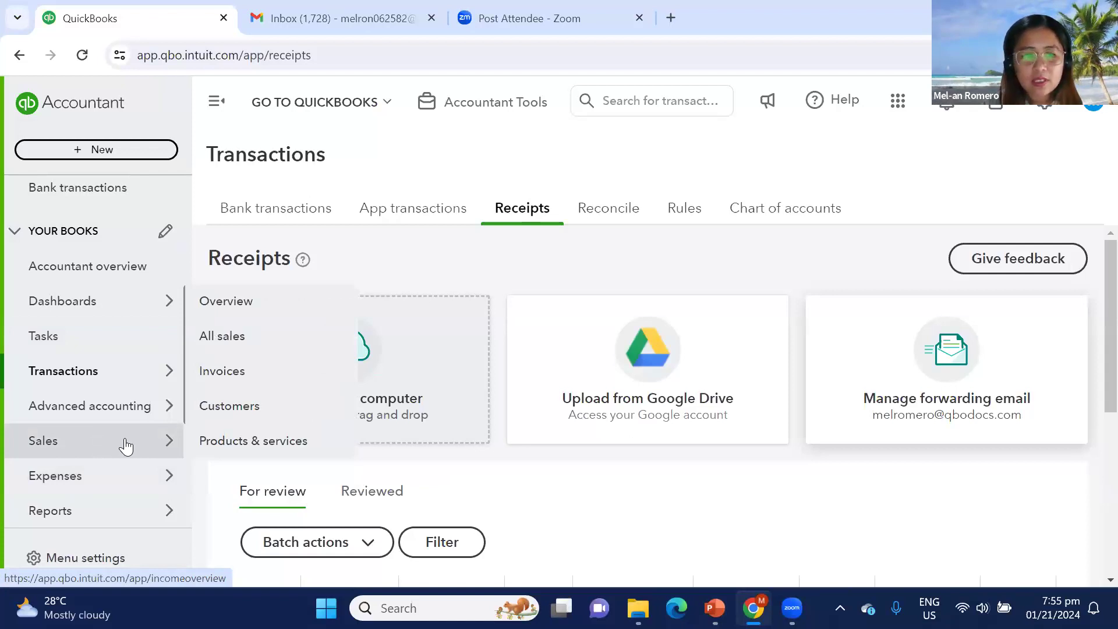
left_click(240, 307)
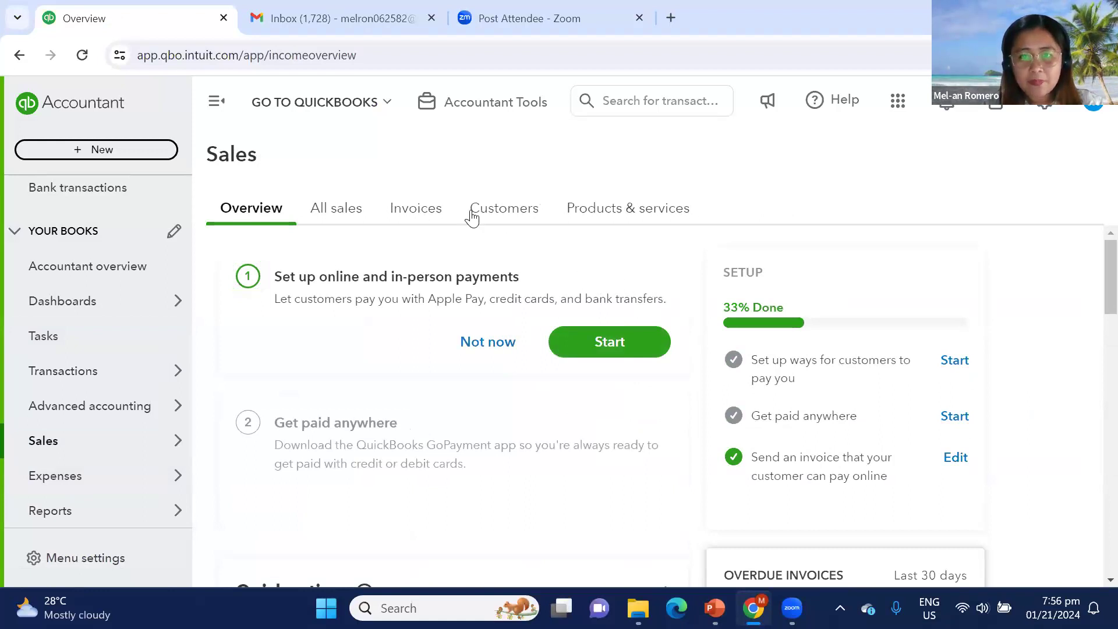
left_click(499, 217)
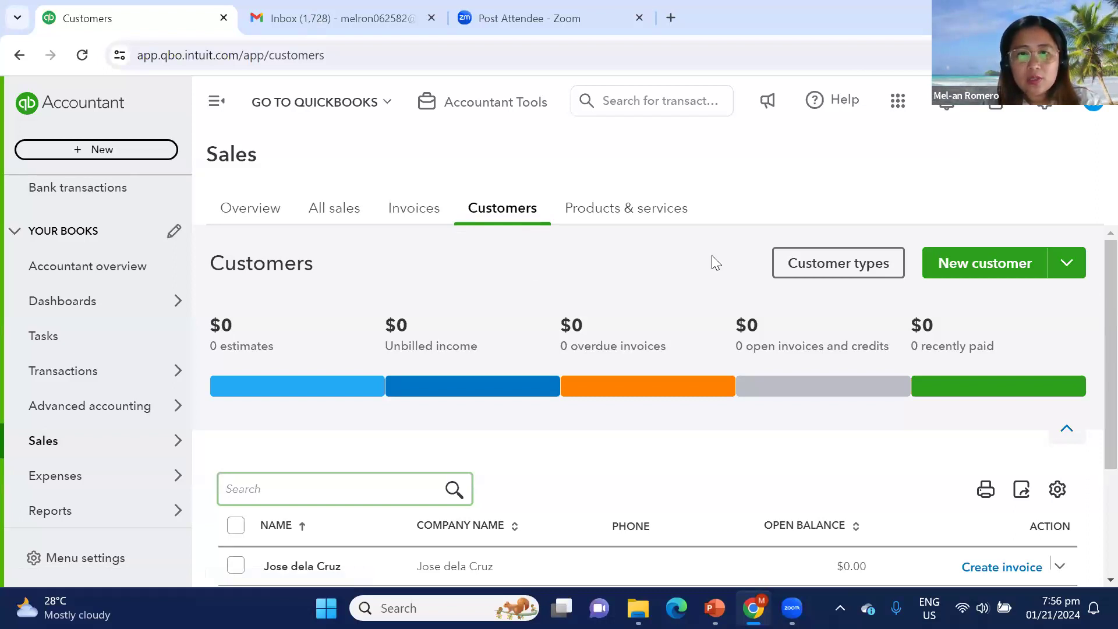
Start importing customers, download the sample customer file and open it in Excel.
left_click(1074, 269)
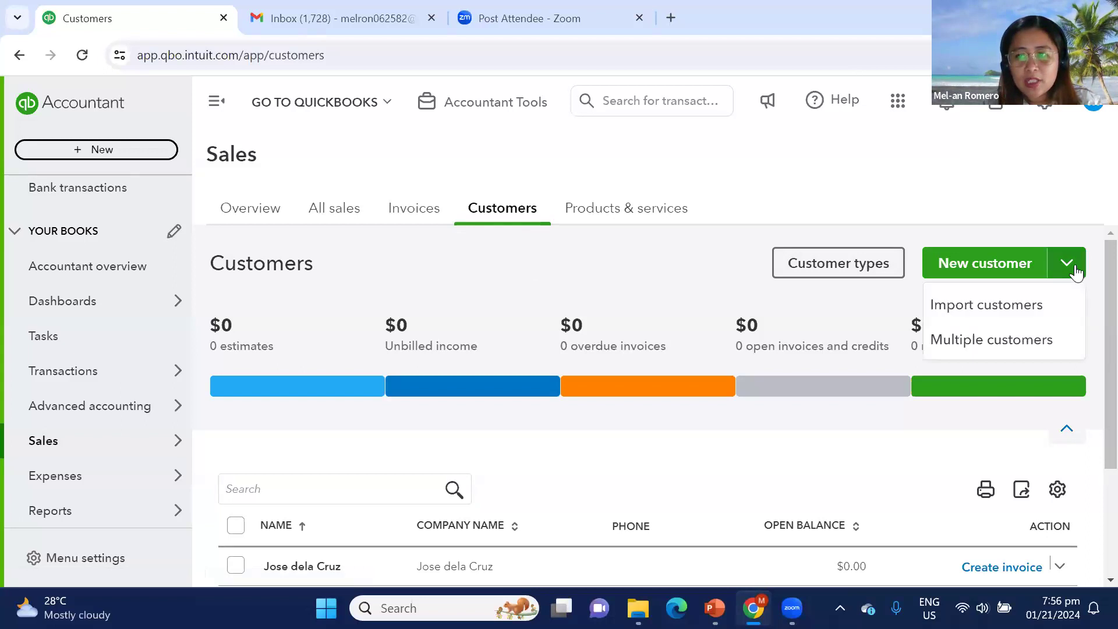
left_click(981, 308)
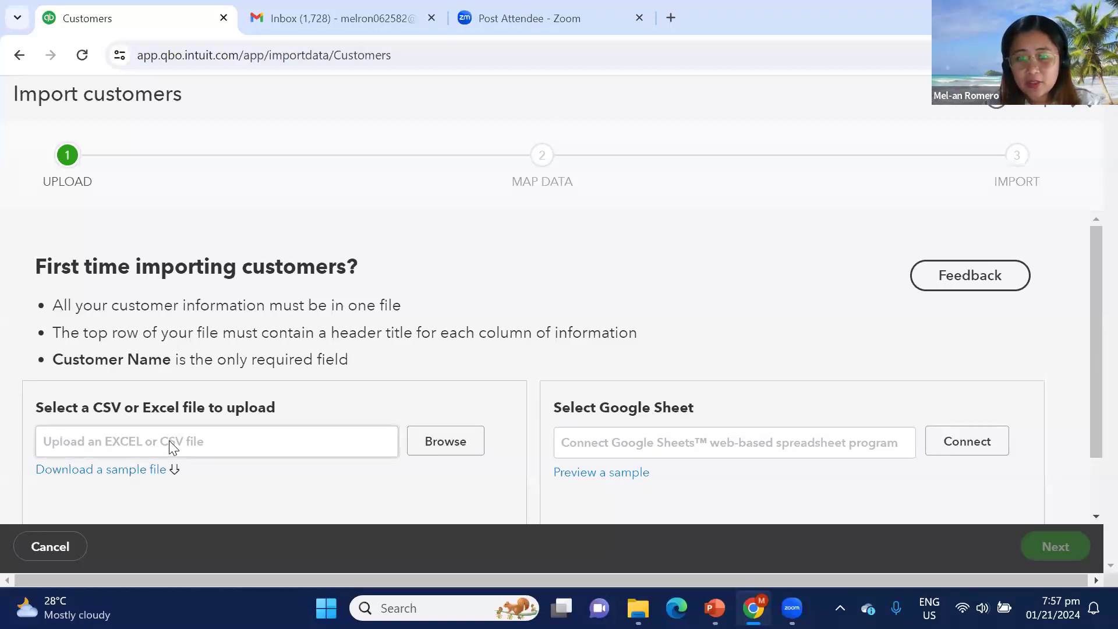
left_click(111, 469)
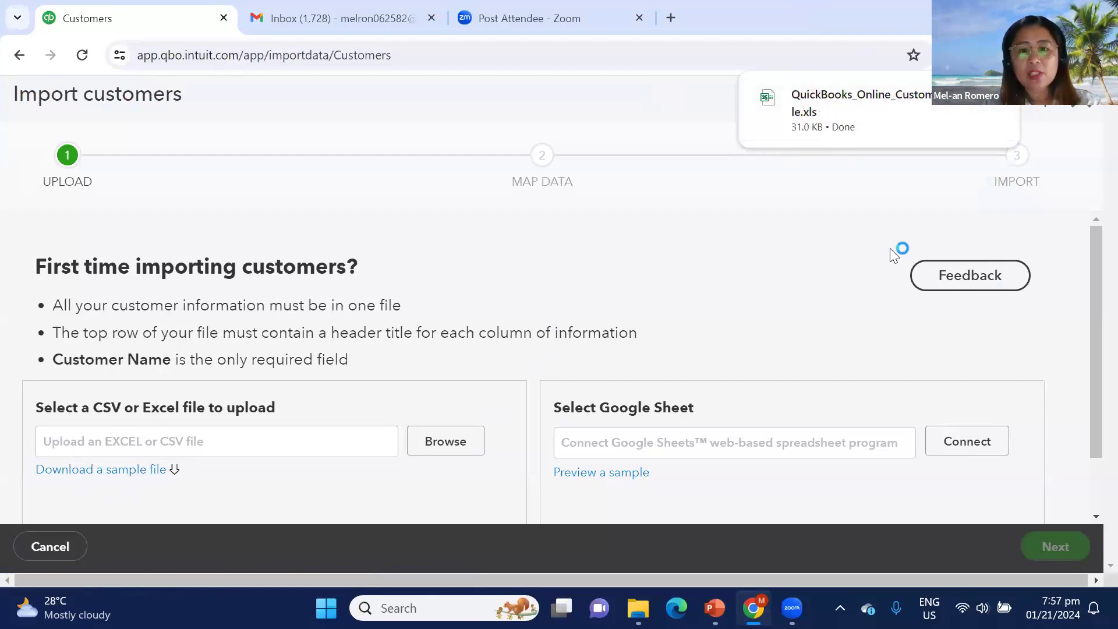
left_click(291, 450)
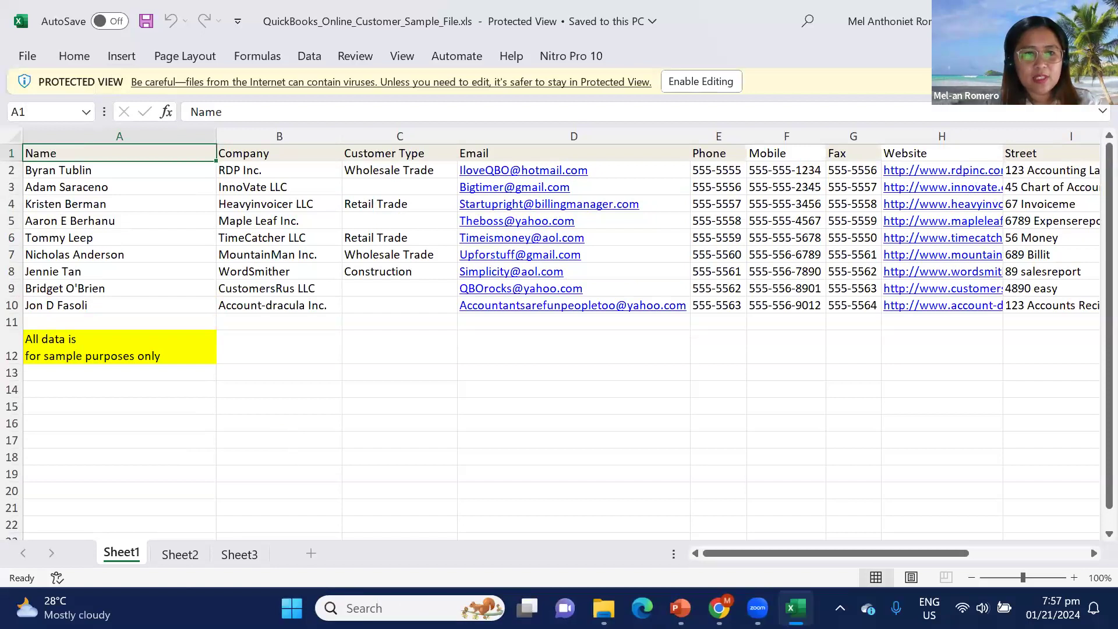
Enable editing of the sample workbook and delete row 12 with the note that all data is for sample purposes only.
left_click(82, 170)
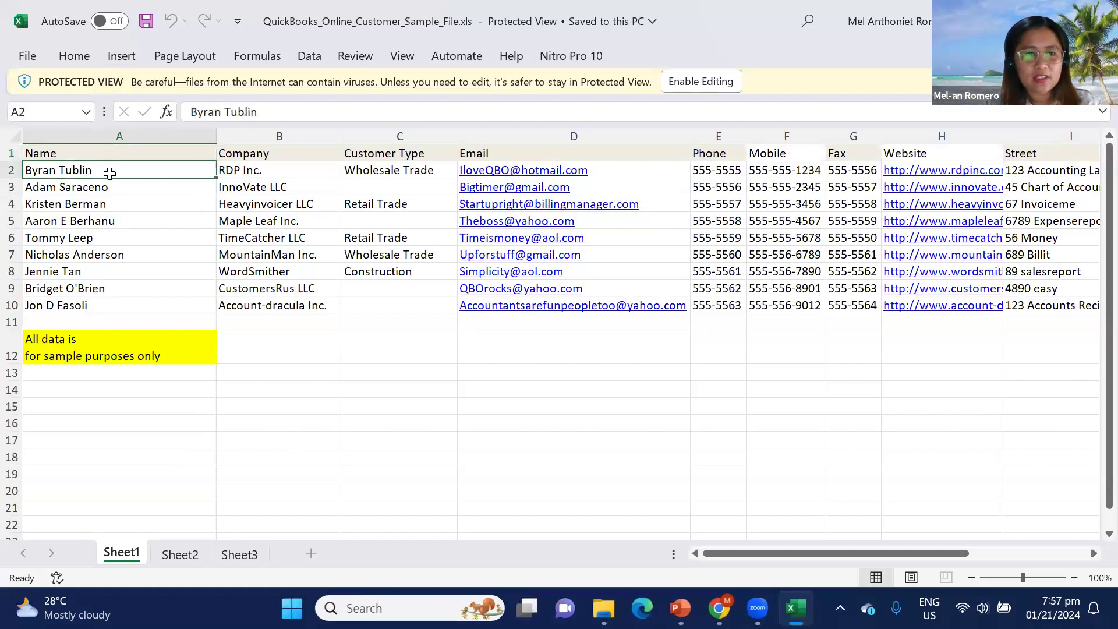
left_click_drag(163, 171, 150, 263)
left_click_drag(93, 357, 120, 352)
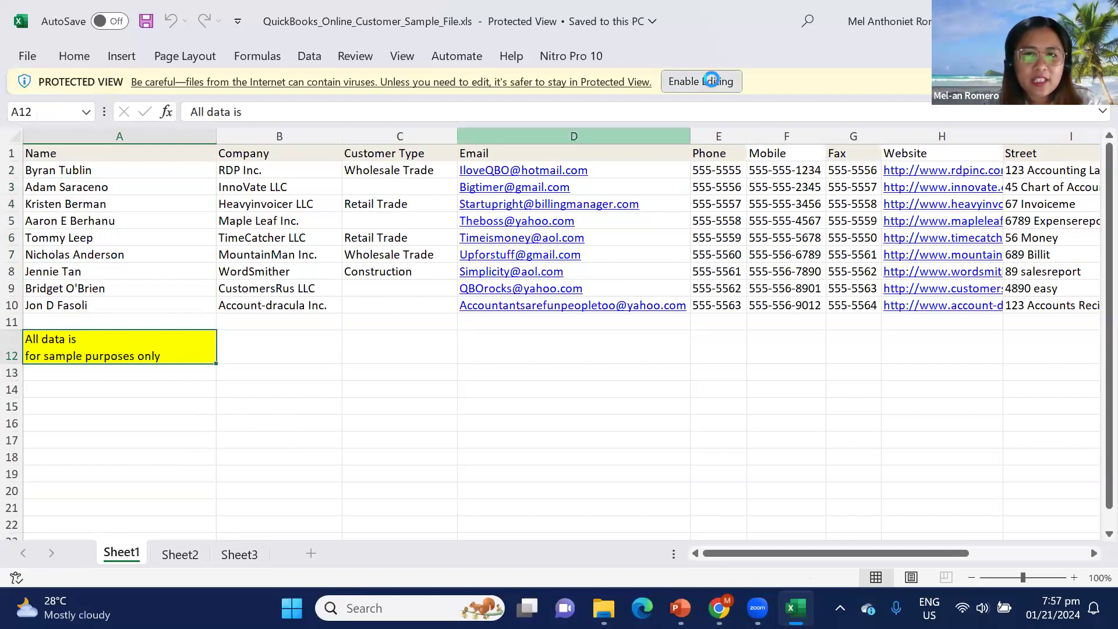
left_click(710, 83)
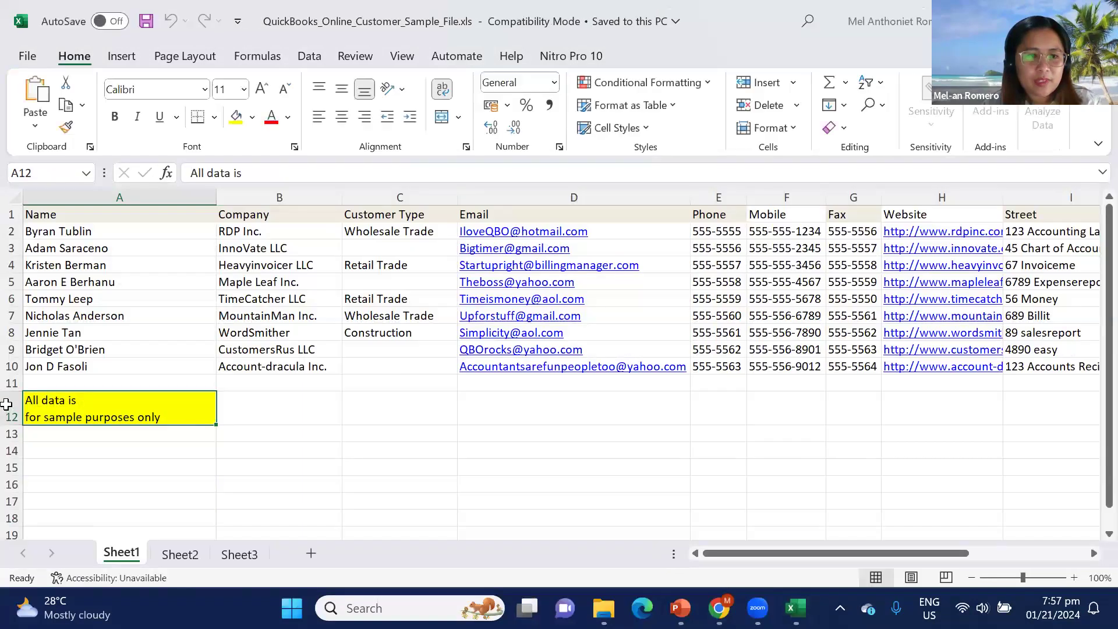
left_click(7, 407)
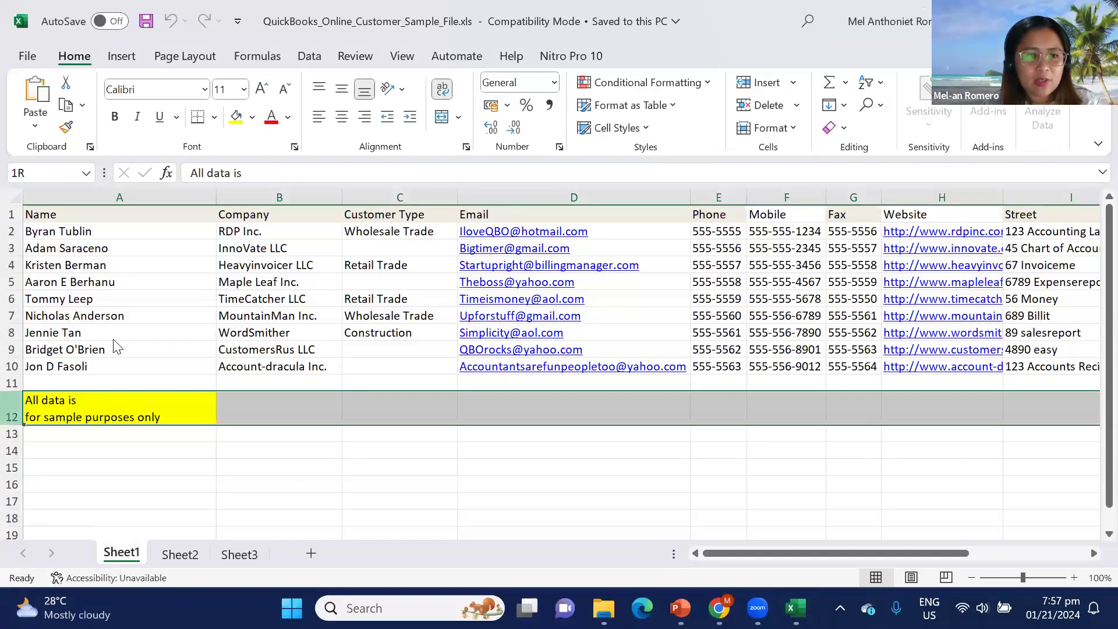
right_click(83, 410)
left_click(135, 266)
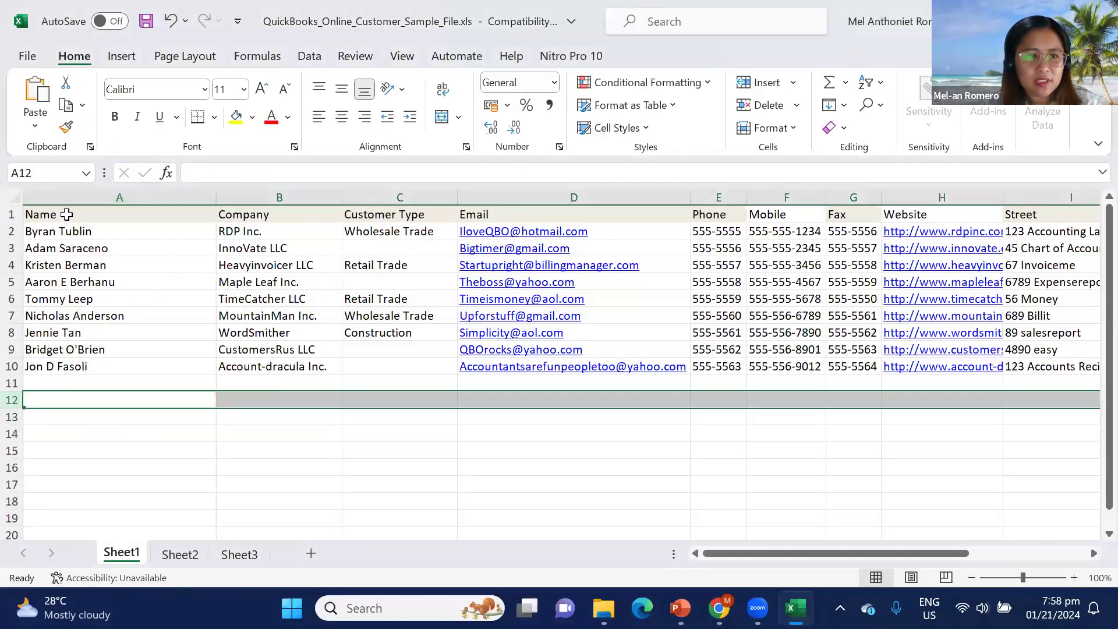
Examine the sample file's customer columns, from name, company and customer type through to country and opening balance.
left_click(64, 217)
left_click_drag(273, 216, 279, 333)
left_click(379, 236)
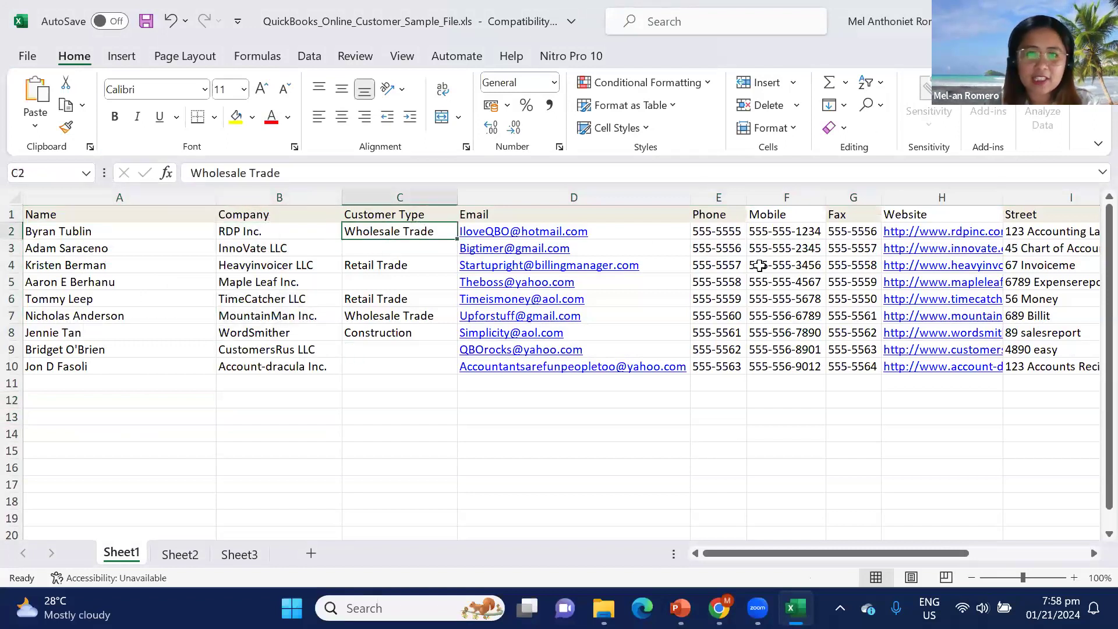
key("Right")
key("Right")
key("Right")
key("Right")
key("Right")
key("Right")
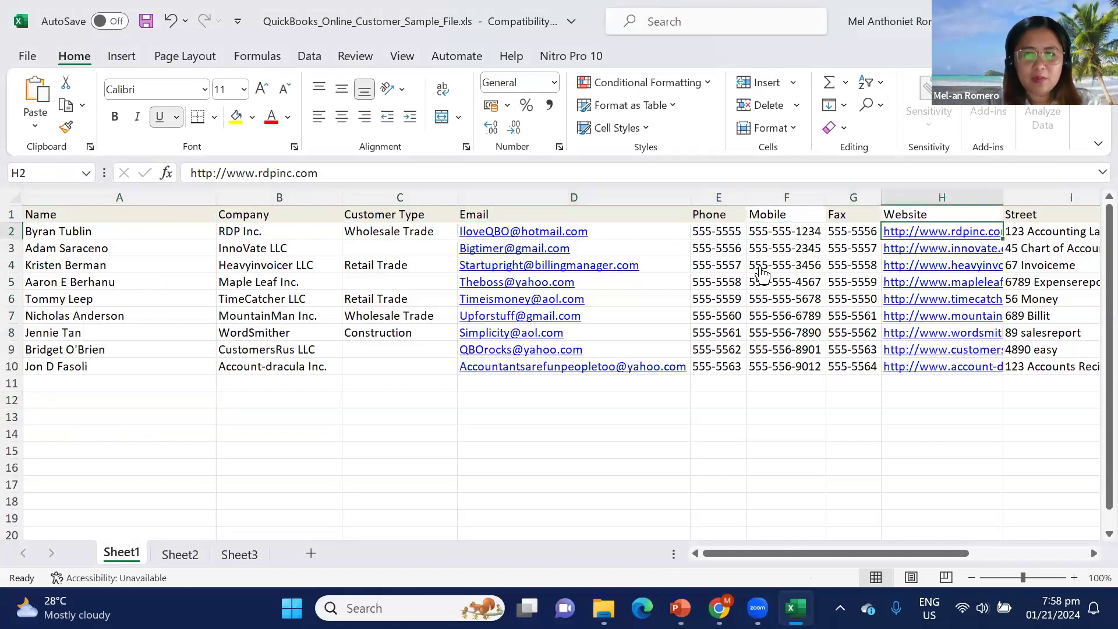
key("Right")
key("Right")
key("Right")
key("Right")
key("Right")
key("Right")
key("Right")
key("Right")
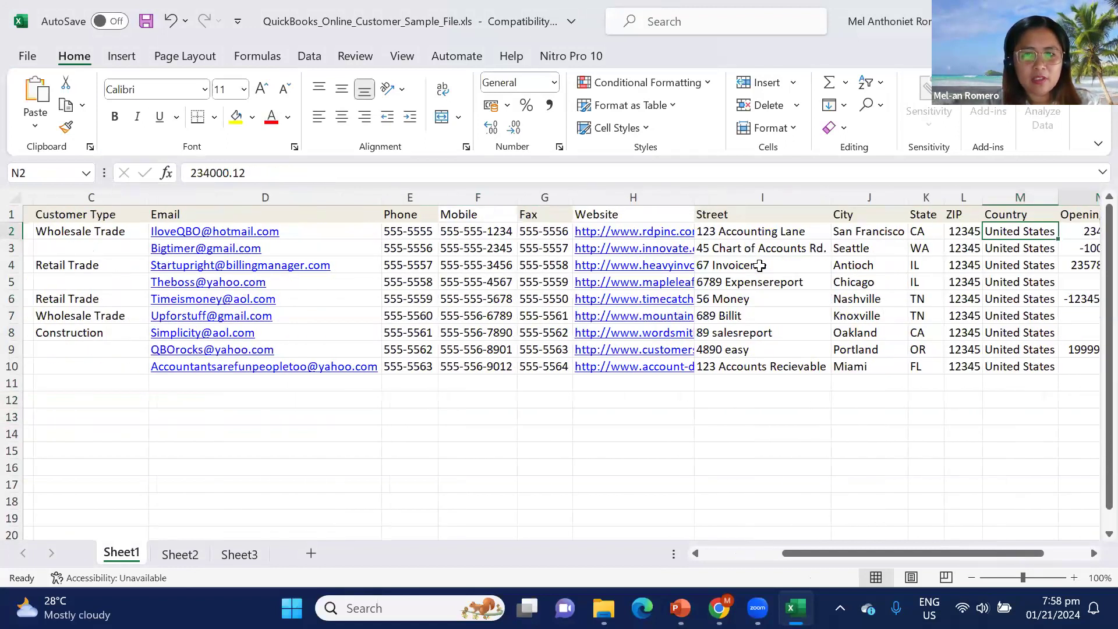
key("Left")
key("Left")
key("Left")
key("Left")
key("Left")
key("Left")
key("Left")
key("Left")
key("Left")
key("Left")
key("Left")
key("Left")
key("Left")
key("Left")
key("Left")
key("Left")
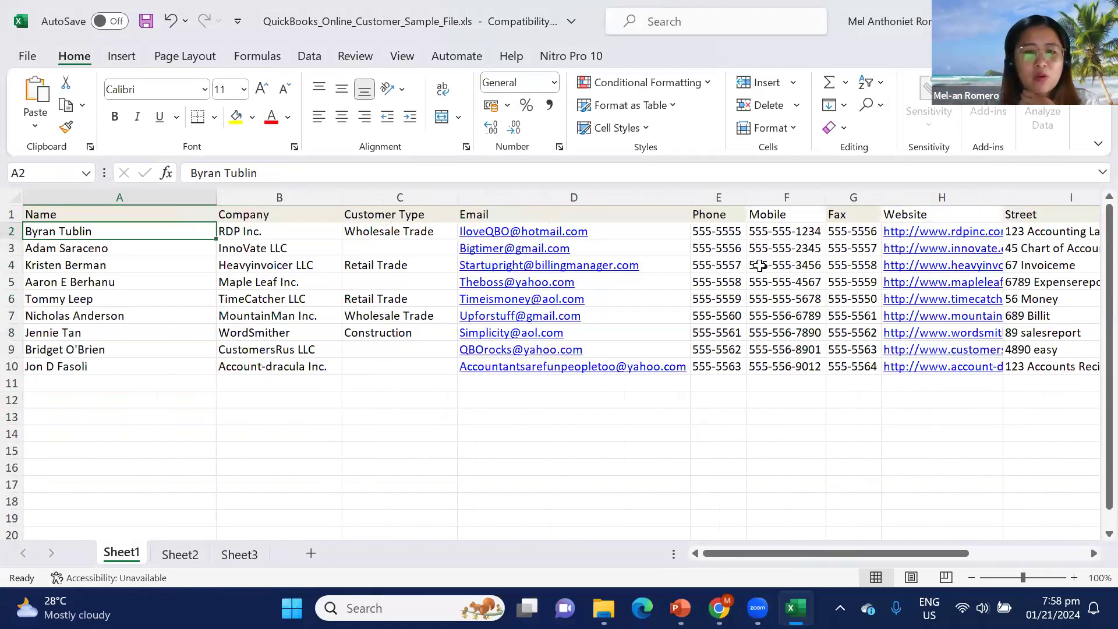
Review the first customer's phone, website and address cells, and go across the whole of row 2 once more.
left_click(726, 233)
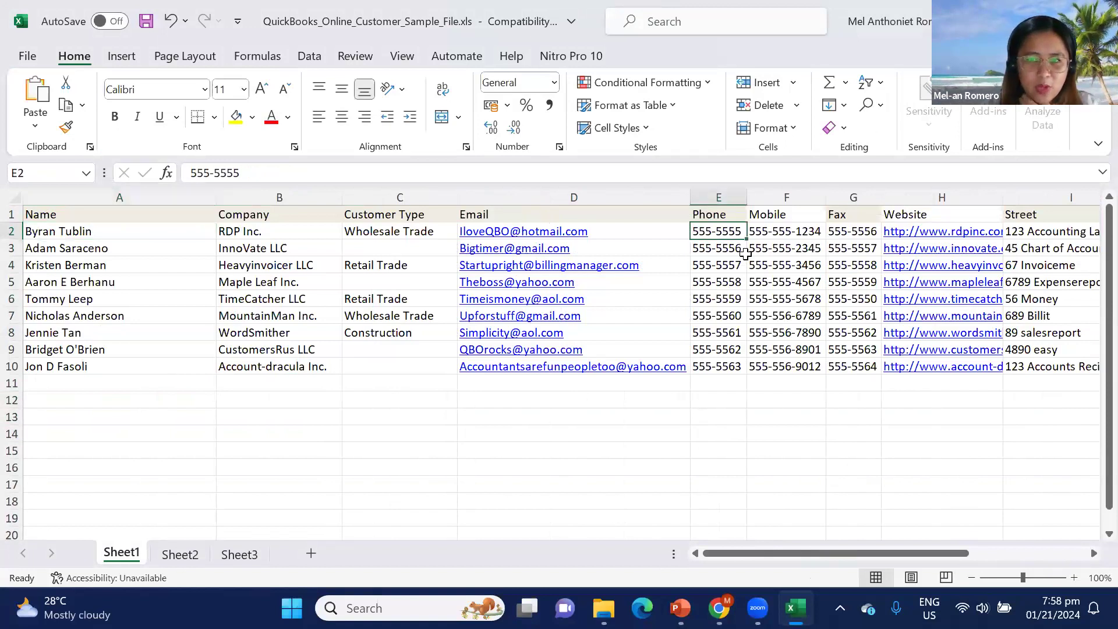
key("Right")
key("Right")
key("Right")
key("Right")
key("Right")
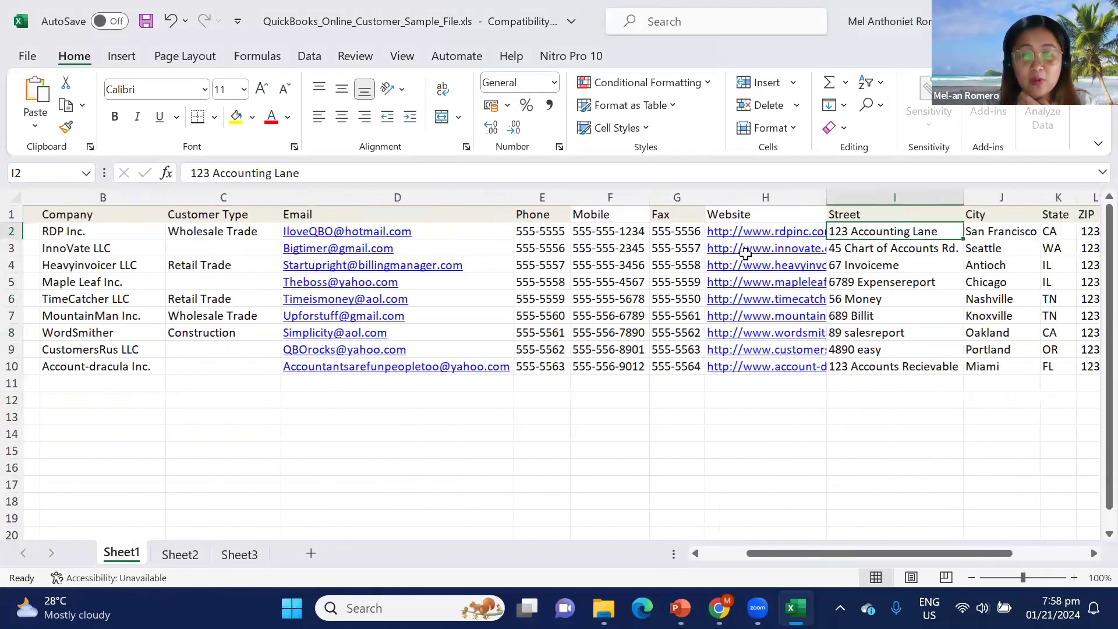
key("Left")
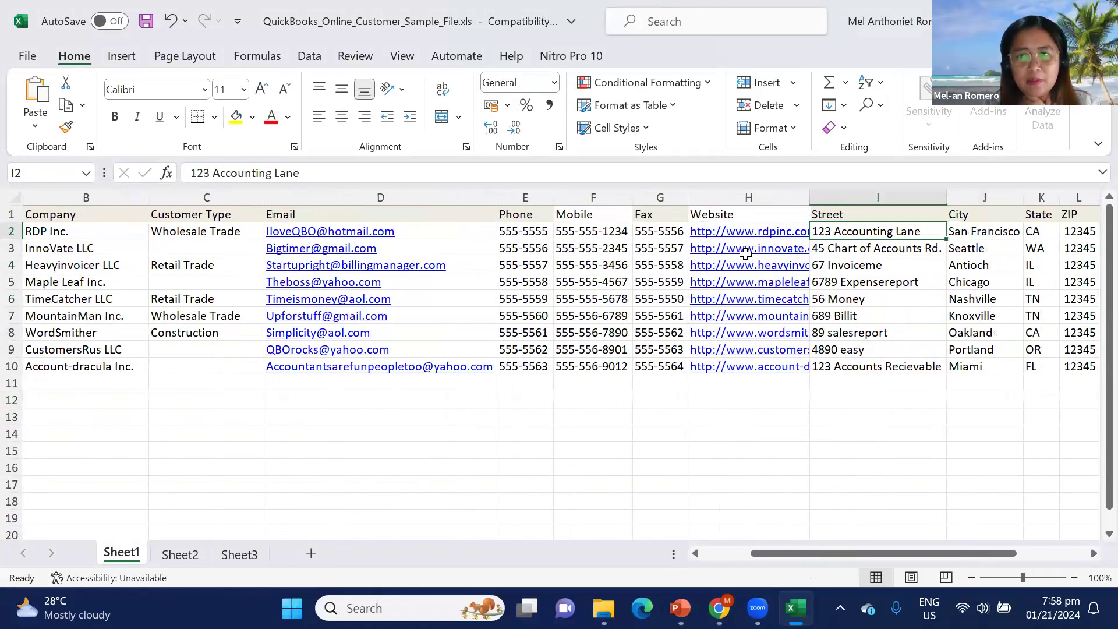
key("Left")
key("Left")
key("Left")
key("Left")
key("Left")
key("Left")
key("Left")
key("Left")
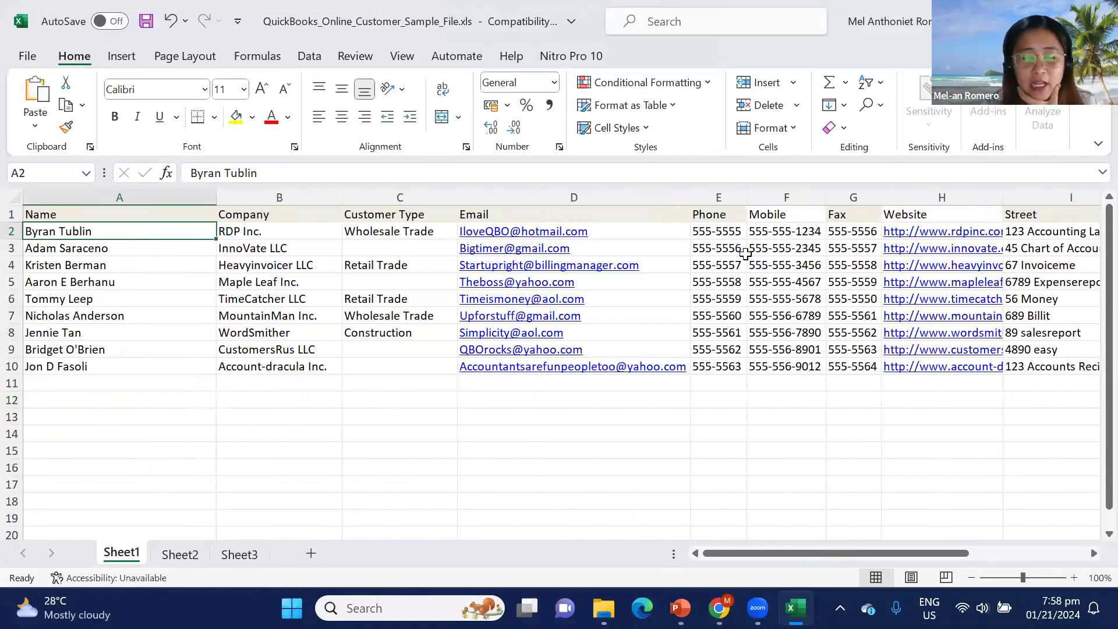
key("Up")
key("Down")
key("Right")
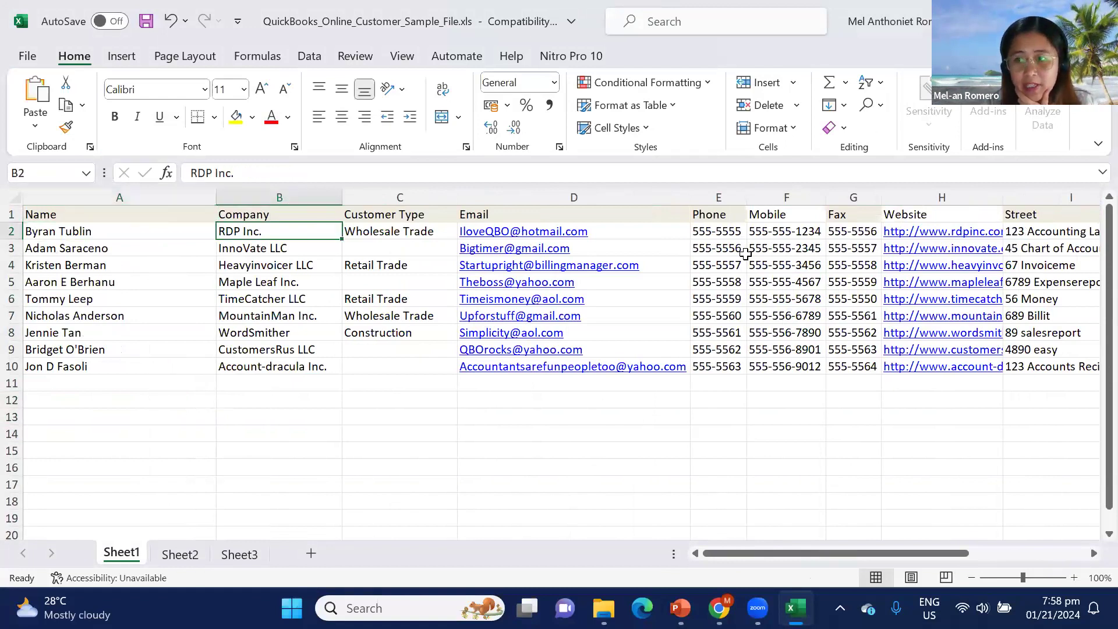
key("Right")
key("Right")
key("Right")
key("Right")
key("Right")
key("Right")
key("Right")
key("Right")
key("Right")
key("Right")
key("Right")
key("Right")
key("Right")
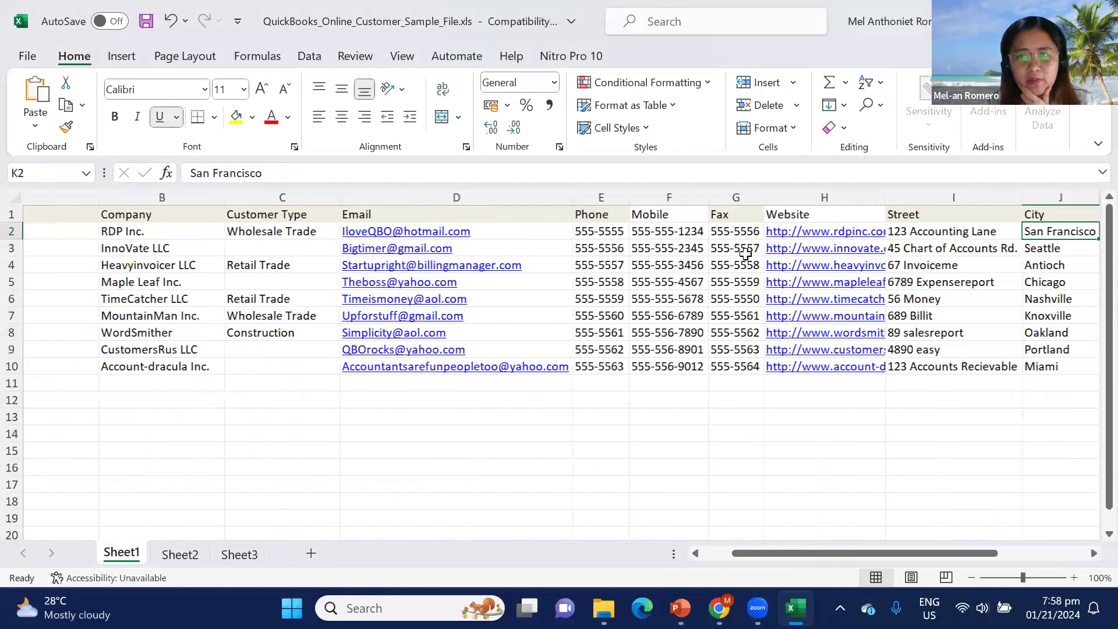
key("Right")
key("Right")
key("Right")
key("Right")
key("Right")
key("Left")
key("Left")
key("Left")
key("Left")
key("Left")
key("Left")
key("Left")
key("Left")
key("Left")
key("Left")
key("Left")
key("Left")
key("Left")
key("Left")
key("Left")
key("Left")
key("Left")
key("Left")
key("Left")
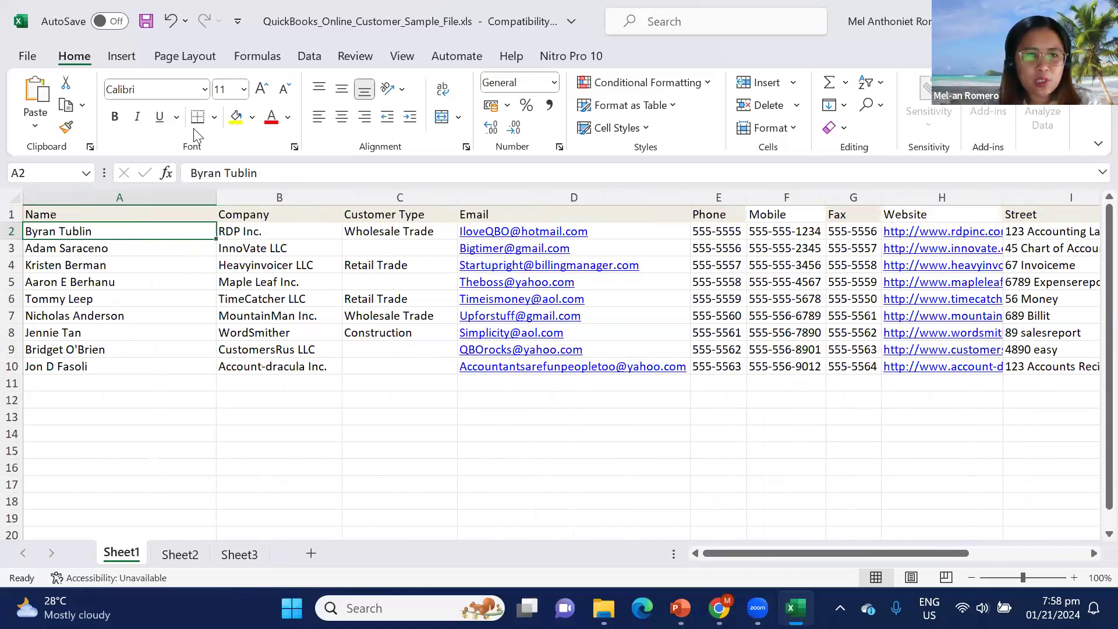
Save the edited sample customer workbook QuickBooks_Online_Customer_Sample_File.xls.
left_click(146, 22)
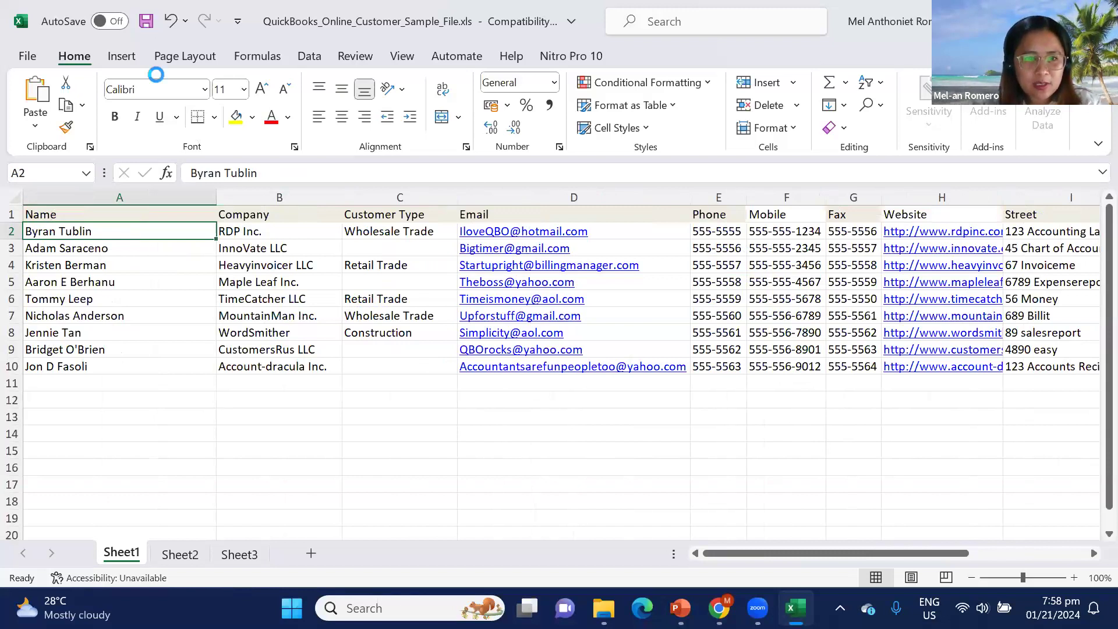
left_click(277, 403)
left_click_drag(138, 233, 408, 418)
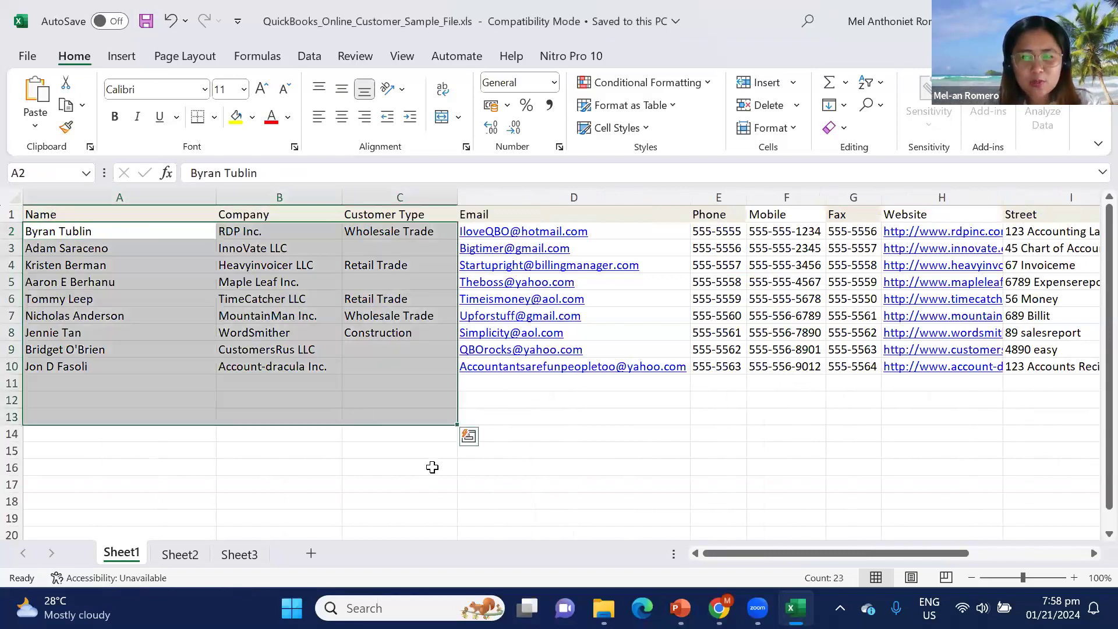
left_click(482, 481)
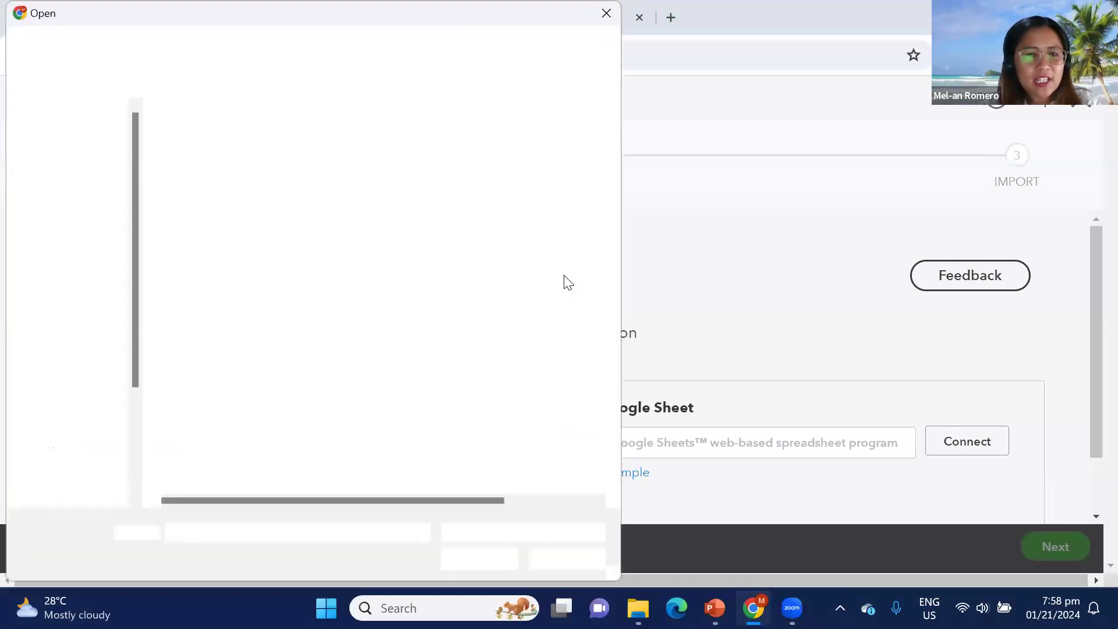
Choose QuickBooks_Online_Customer_Sample_File.xls from the Downloads folder as the customer import file and continue to the data mapping stage.
left_click(75, 198)
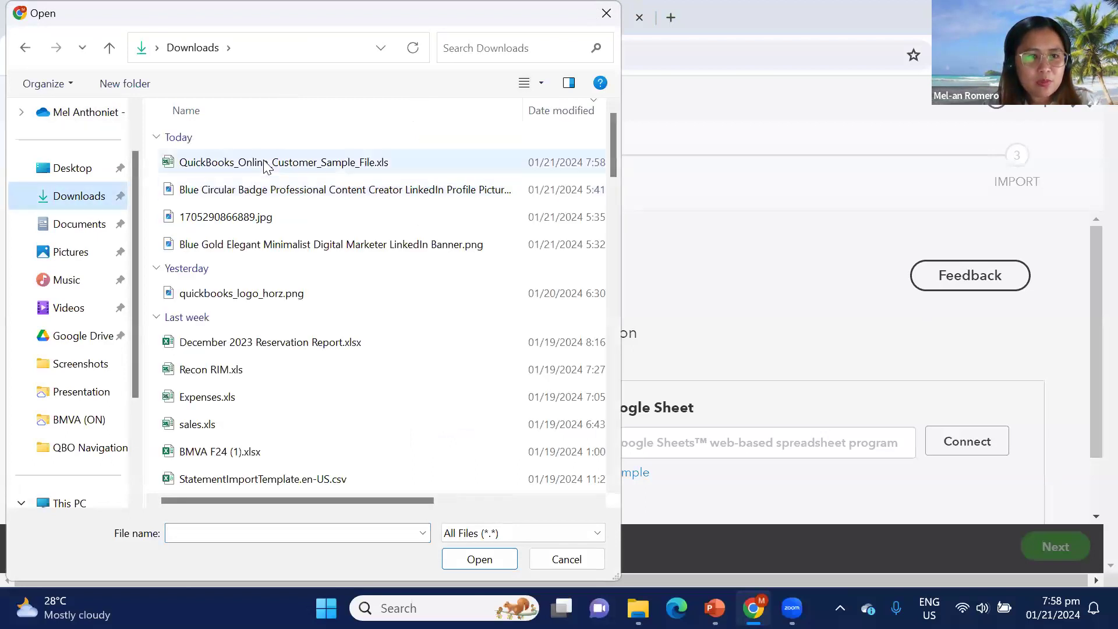
double_click(265, 164)
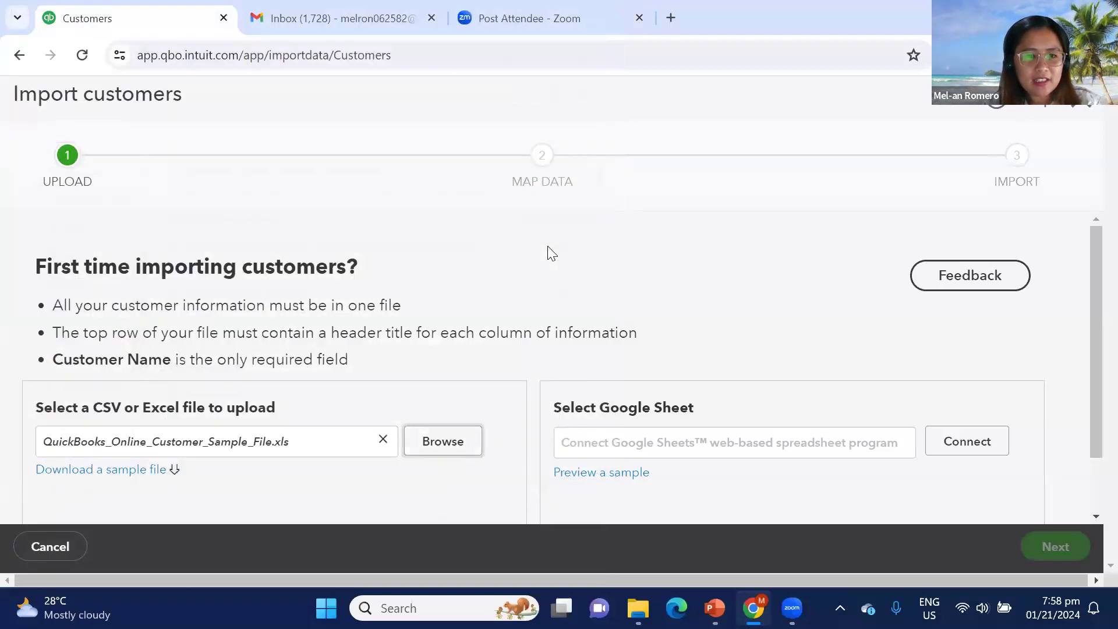
scroll(550, 253, "down", 2)
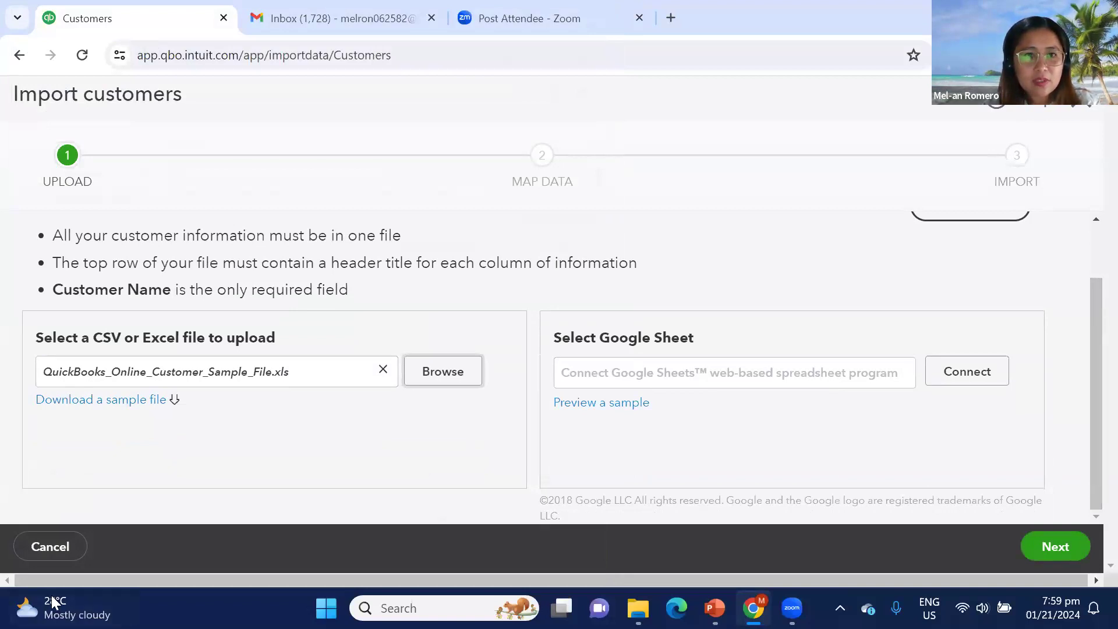
left_click(1058, 554)
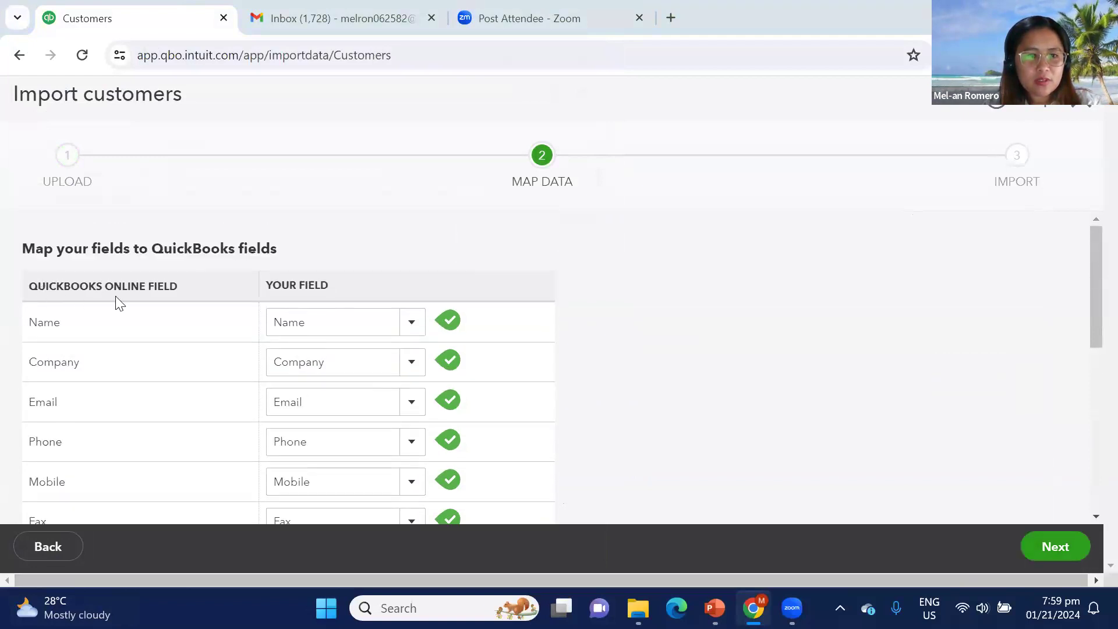
Review how the spreadsheet columns map to the QuickBooks customer fields and accept the mapping.
scroll(389, 288, "down", 5)
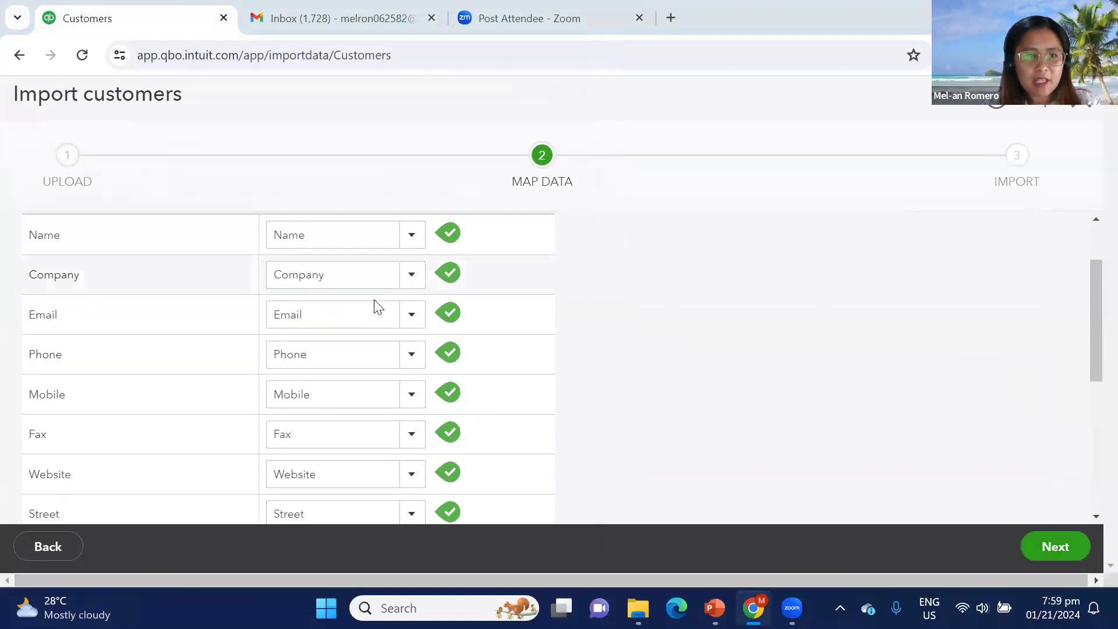
scroll(376, 318, "down", 3)
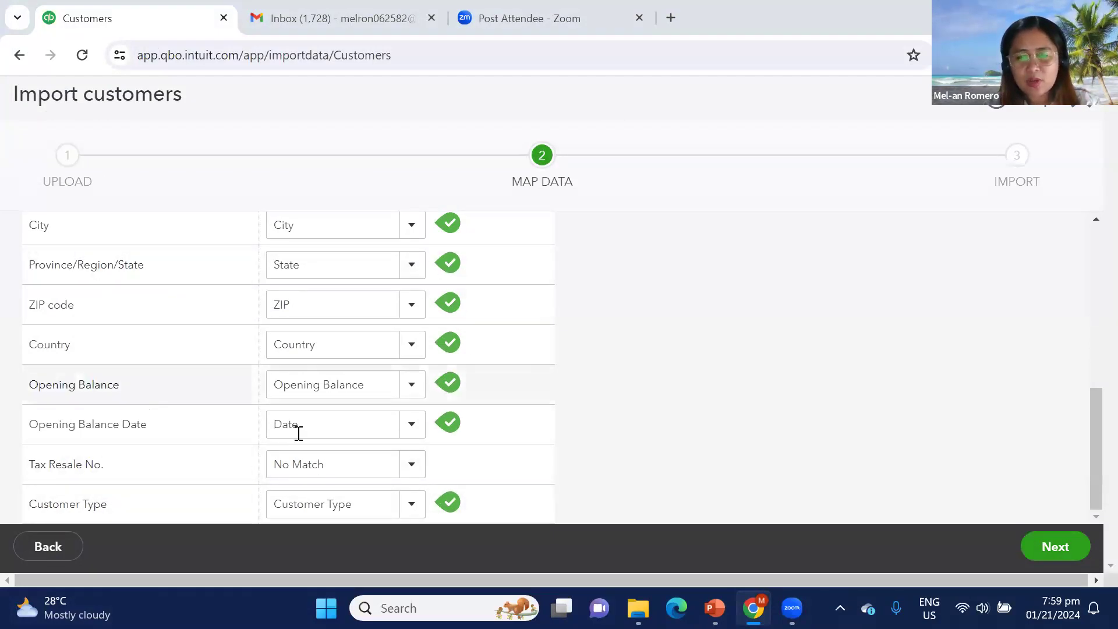
scroll(511, 367, "up", 8)
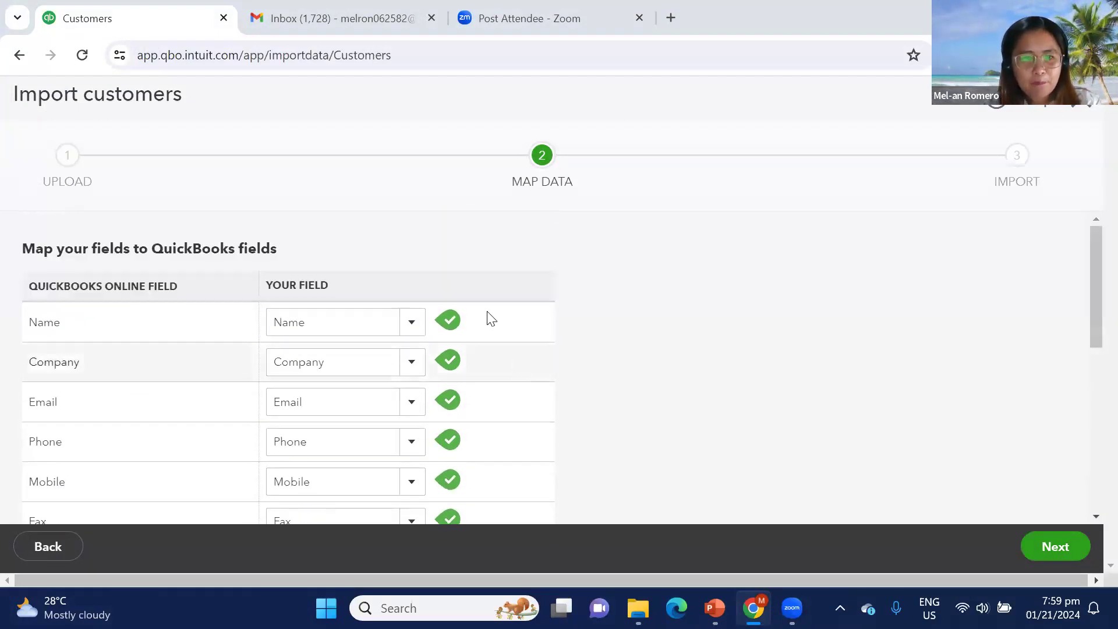
left_click(1058, 547)
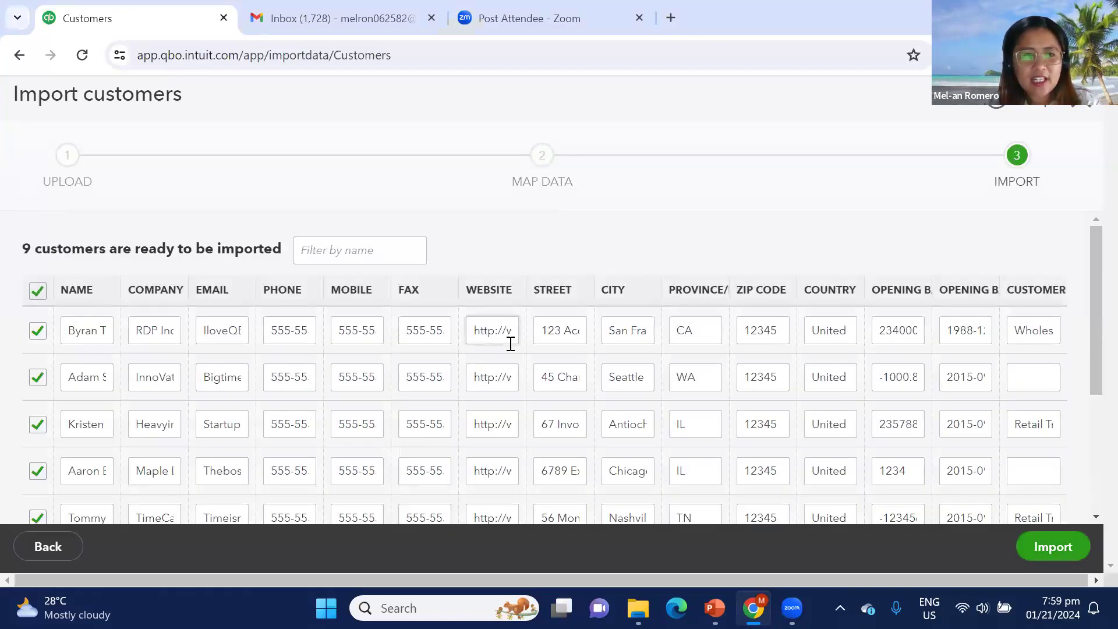
Check the customer records in the import preview, import all of them and view the updated customer list.
scroll(510, 344, "down", 4)
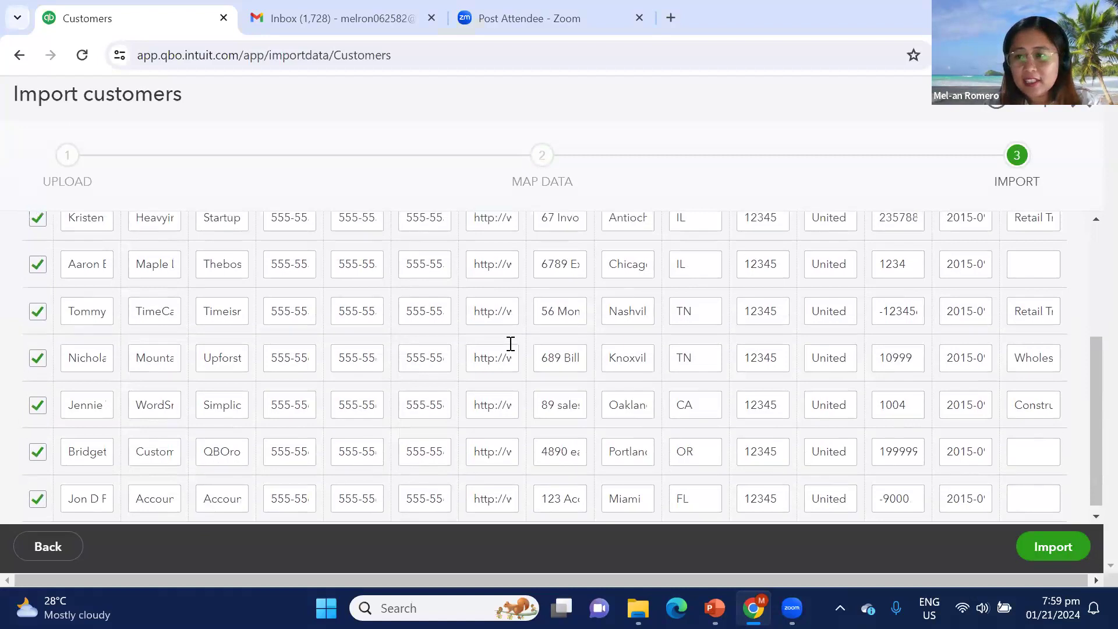
scroll(511, 344, "up", 5)
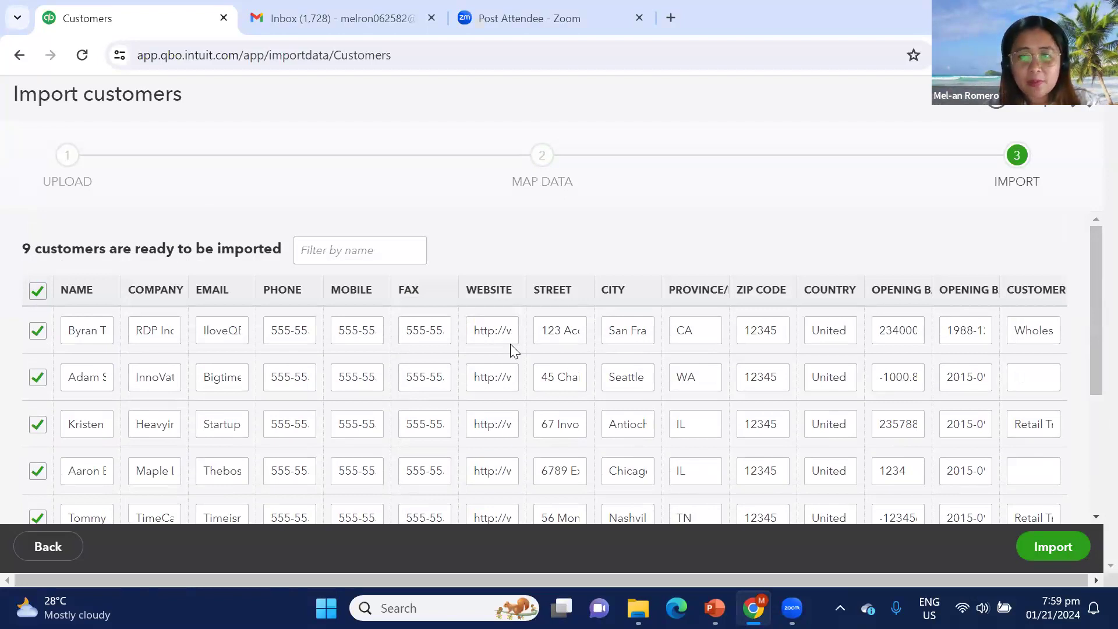
left_click(1057, 547)
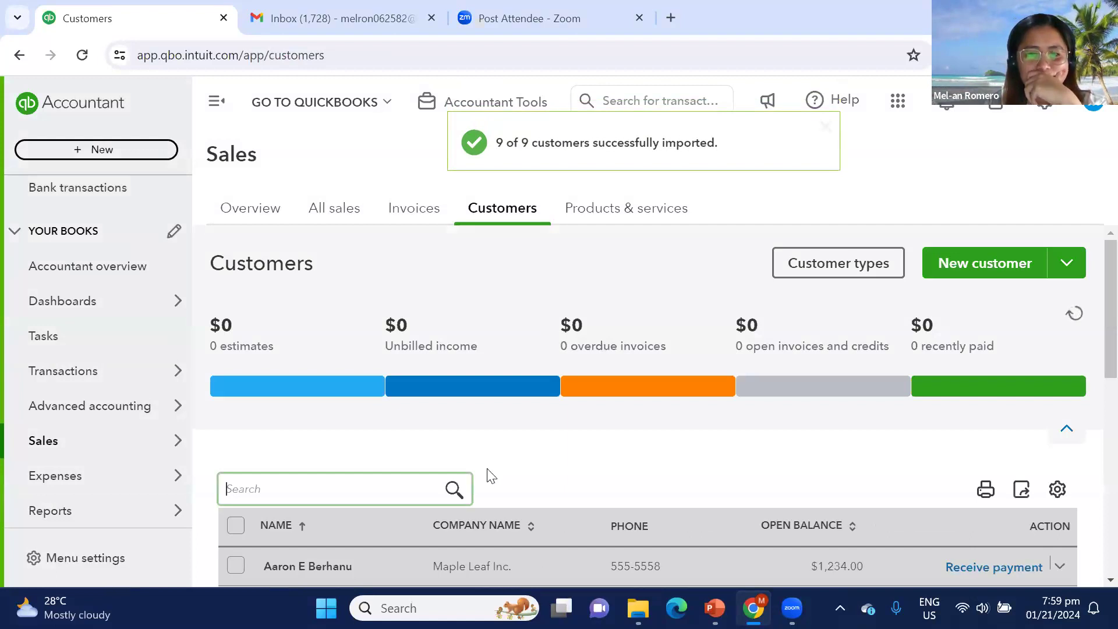
scroll(631, 389, "down", 4)
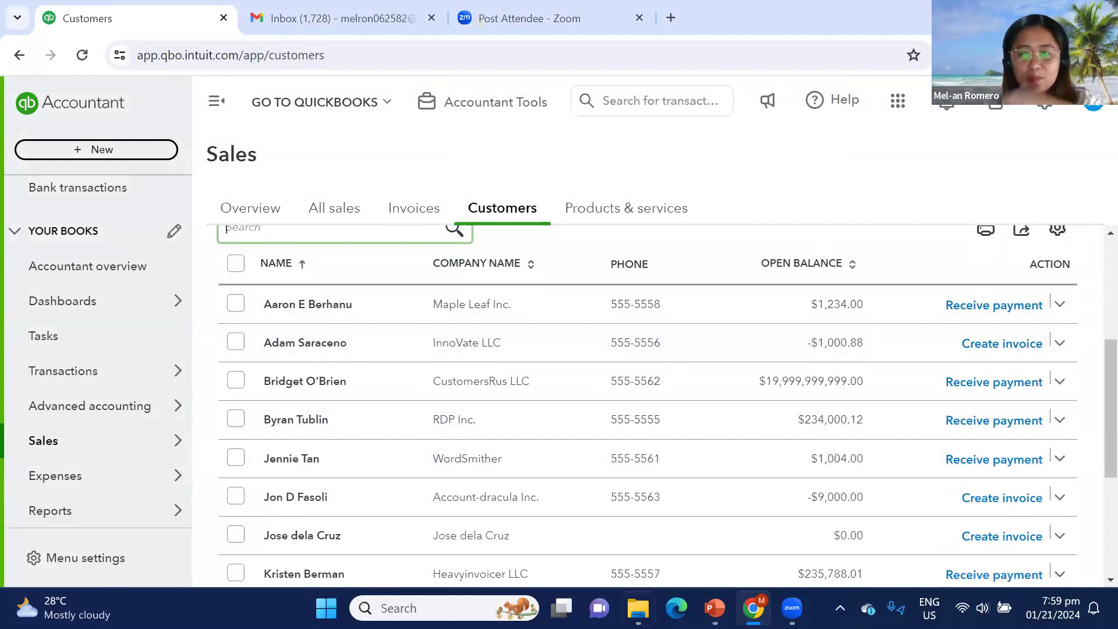
Open QuickBooks_Online_Customer_Sample_File.xls in Excel and clear the Opening Balance values in N2:N10.
left_click(612, 512)
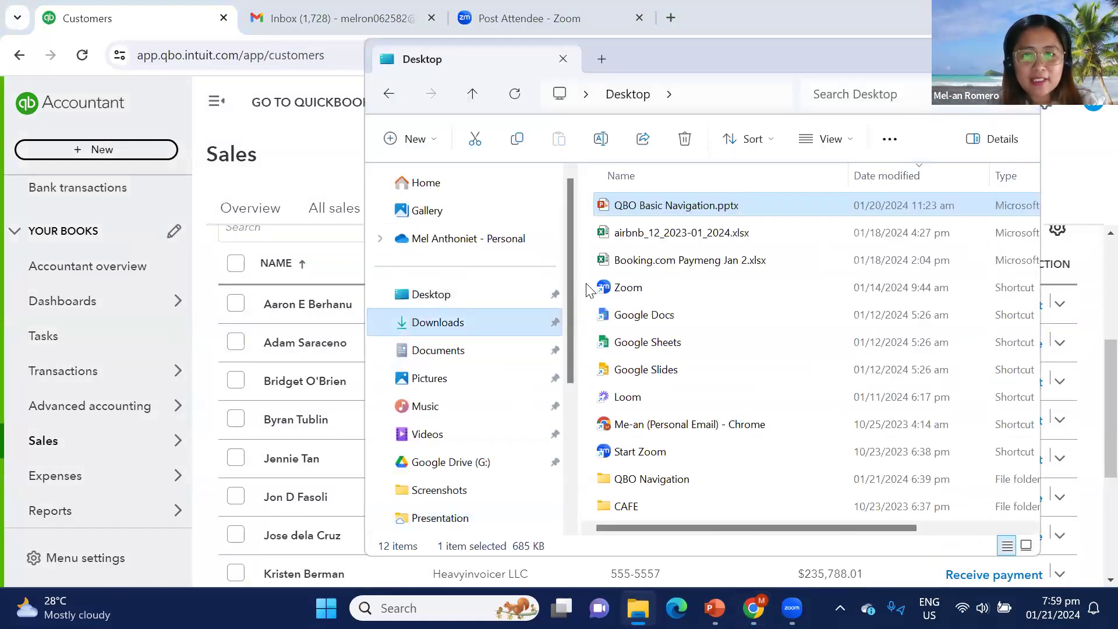
double_click(668, 228)
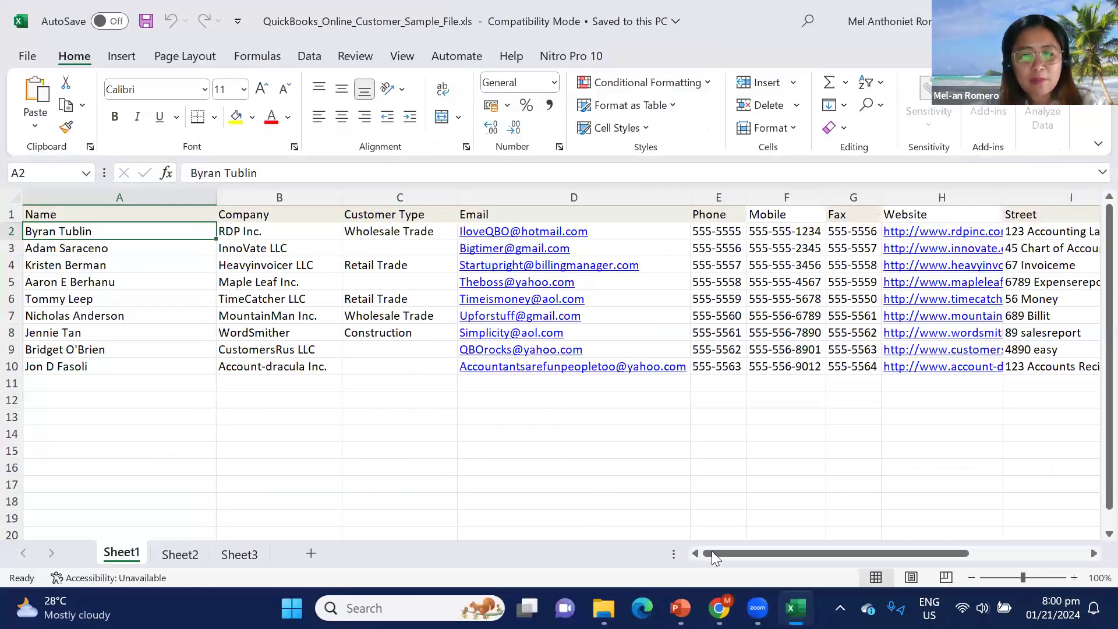
left_click_drag(712, 552, 859, 551)
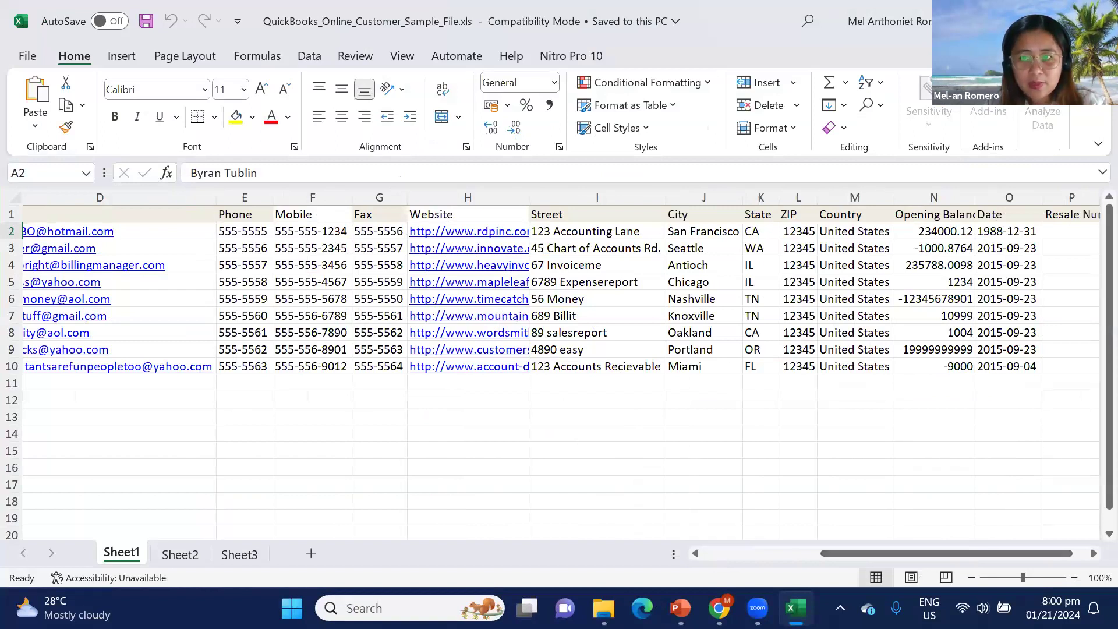
left_click_drag(937, 232, 948, 366)
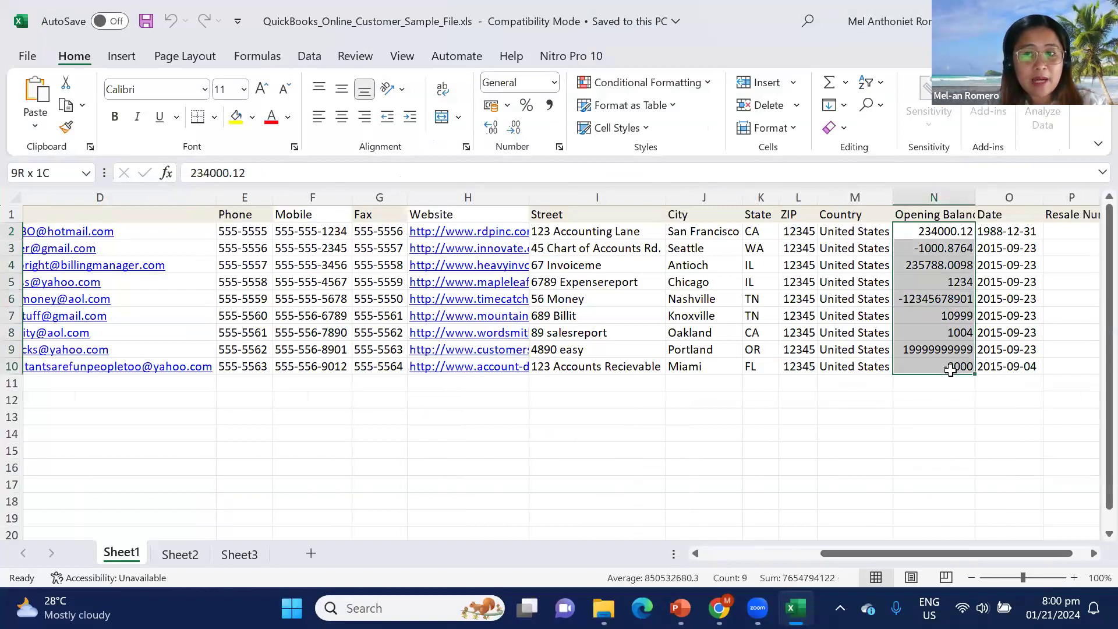
key("Delete")
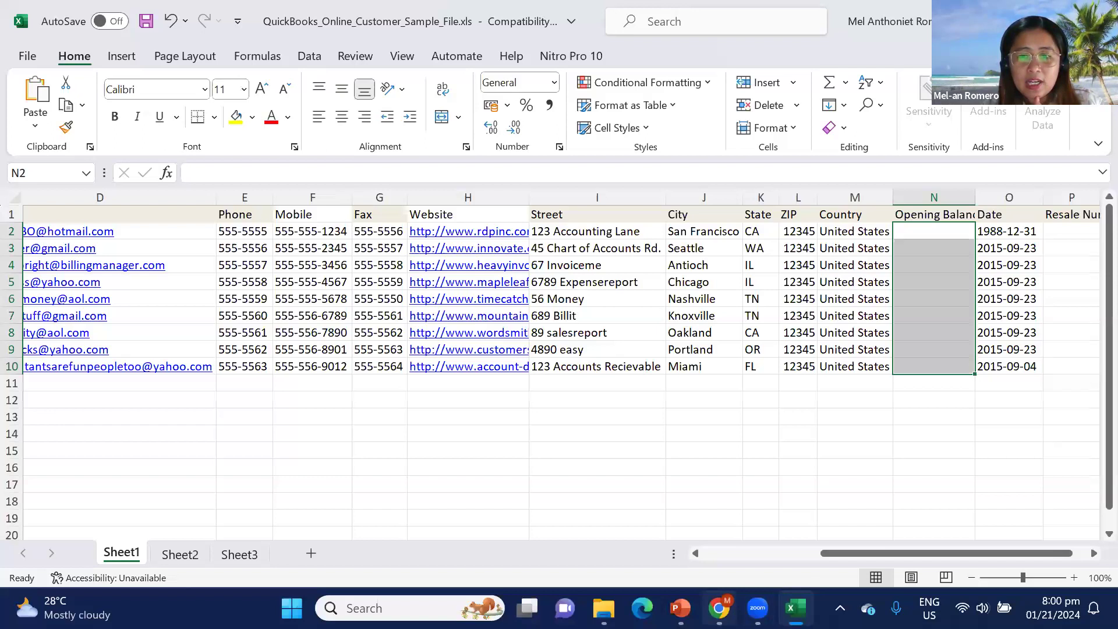
Switch back to QuickBooks, check the additional actions for the InnoVate LLC customer and view the products and services list.
left_click(719, 608)
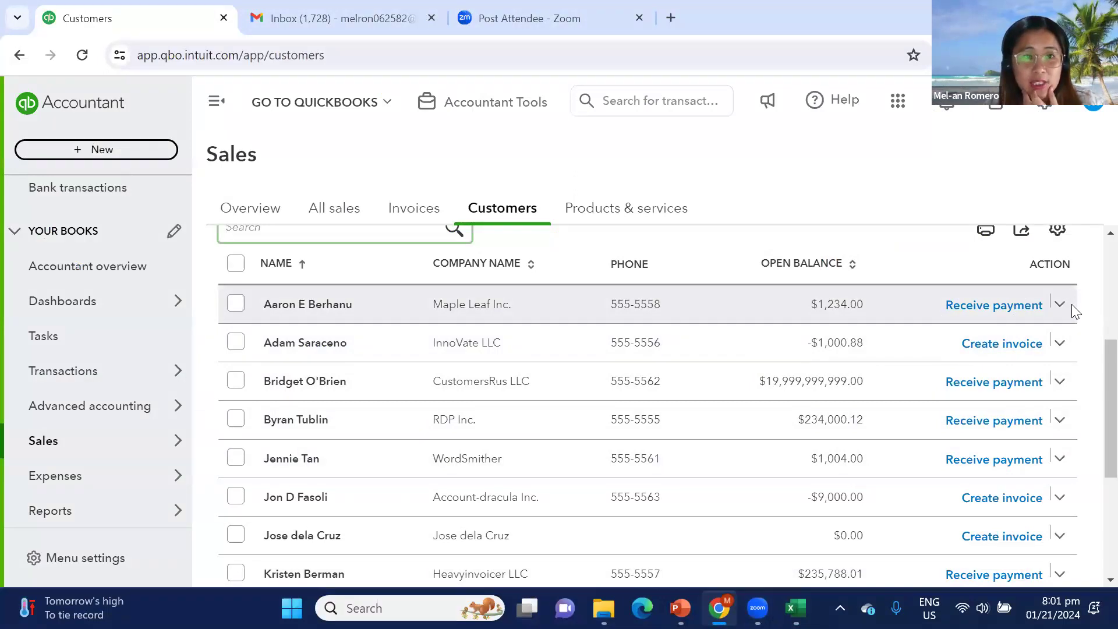
left_click(1059, 345)
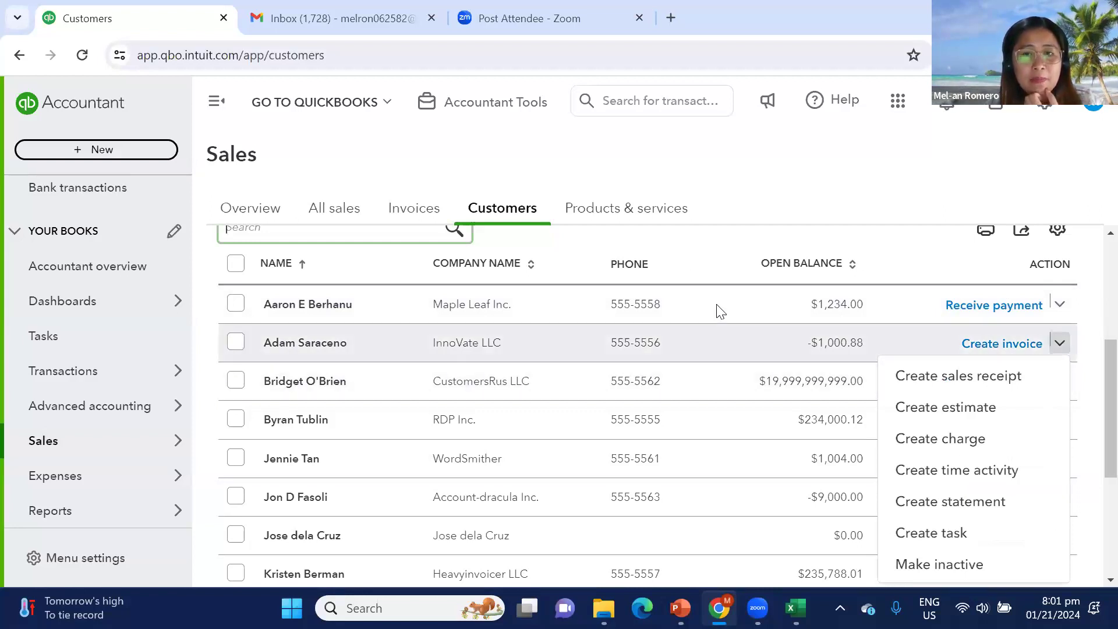
left_click(635, 218)
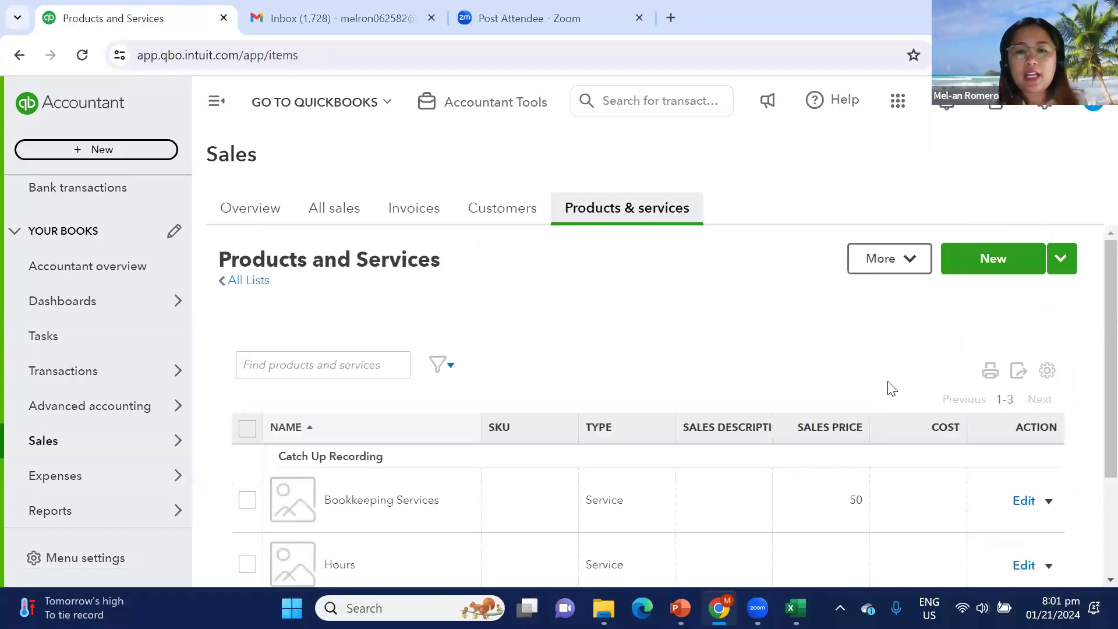
scroll(274, 407, "down", 2)
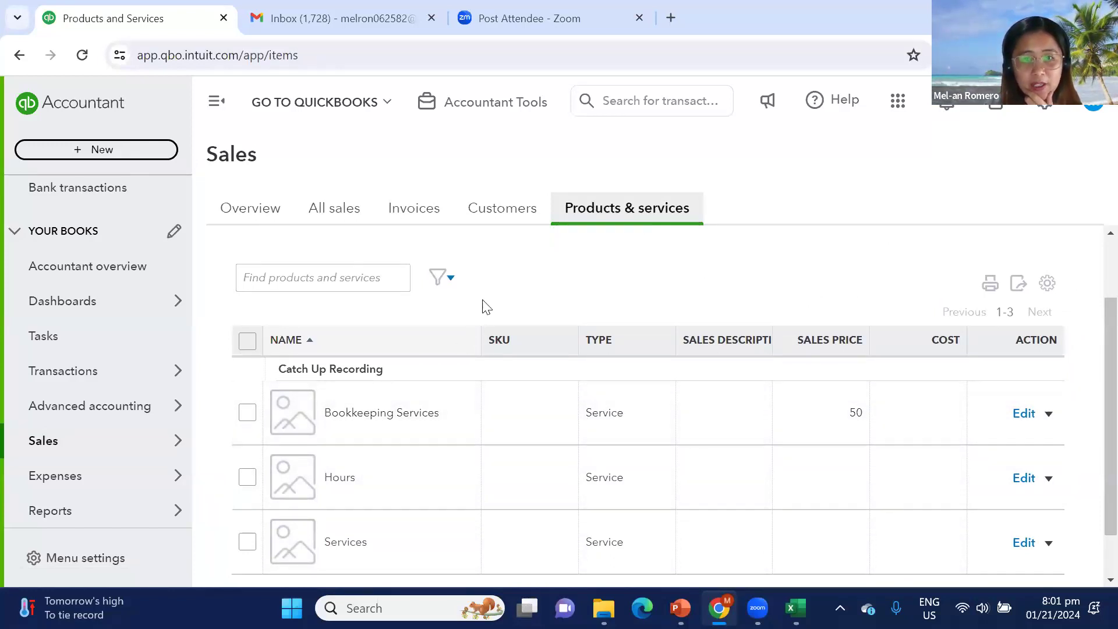
scroll(461, 394, "down", 1)
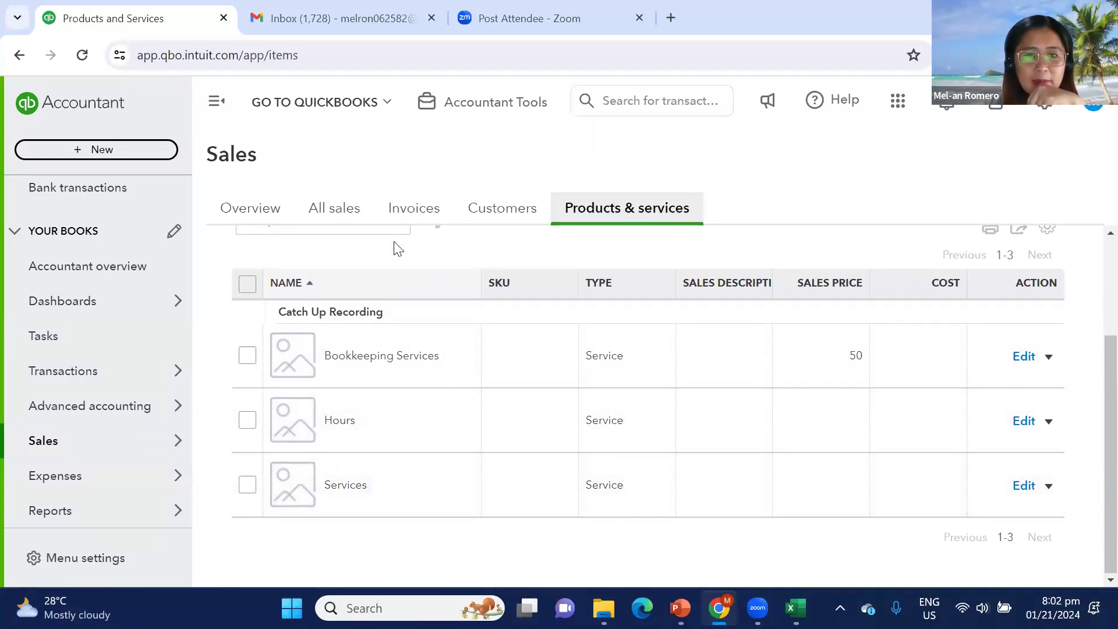
View the sales invoices list and go back to the customer list.
left_click(414, 214)
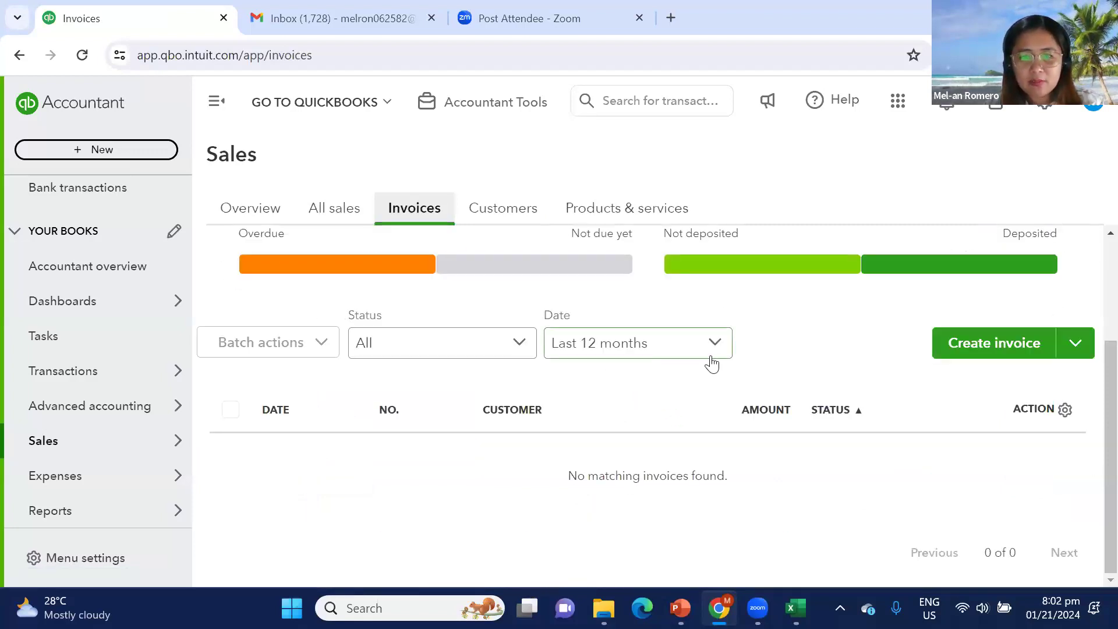
left_click(499, 212)
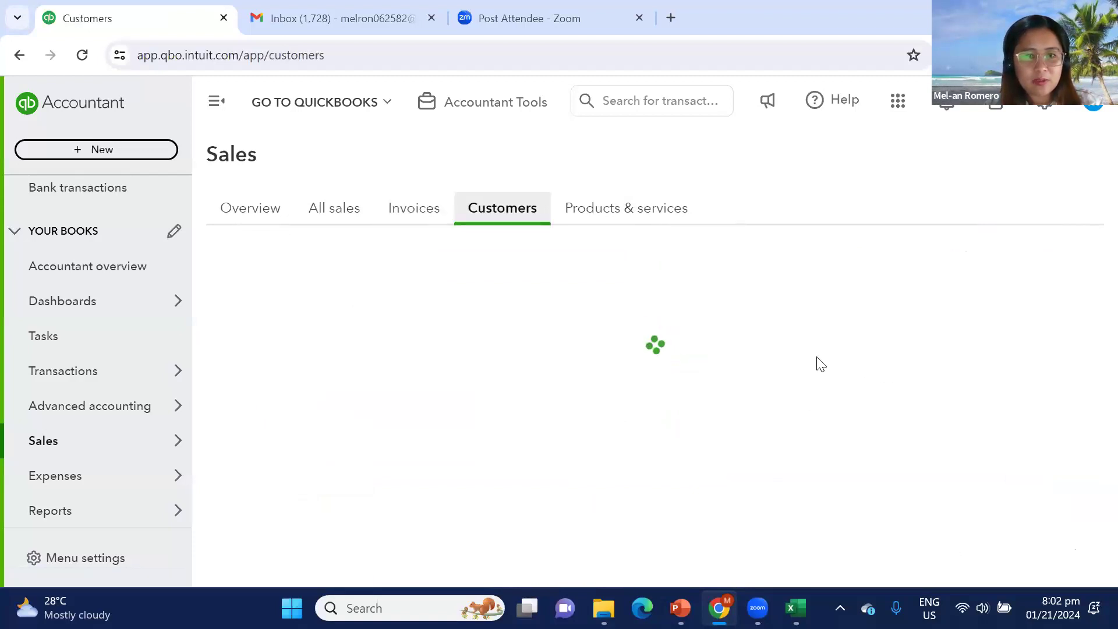
scroll(817, 357, "down", 1)
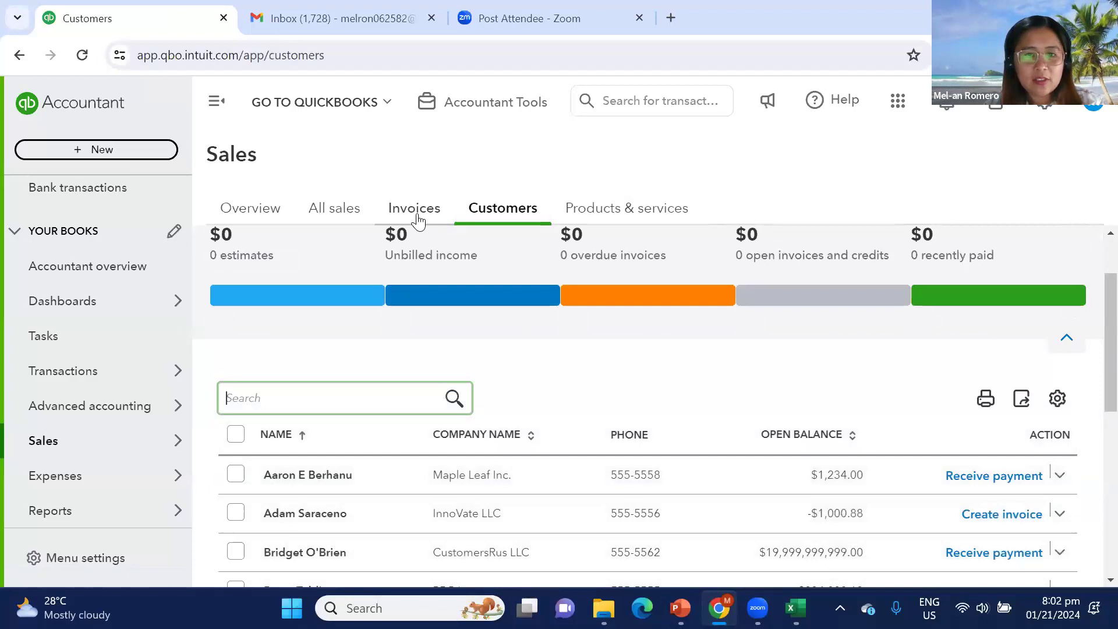
Create a new invoice from the invoices list and select the Maple Leaf Inc. contact as its customer.
left_click(414, 215)
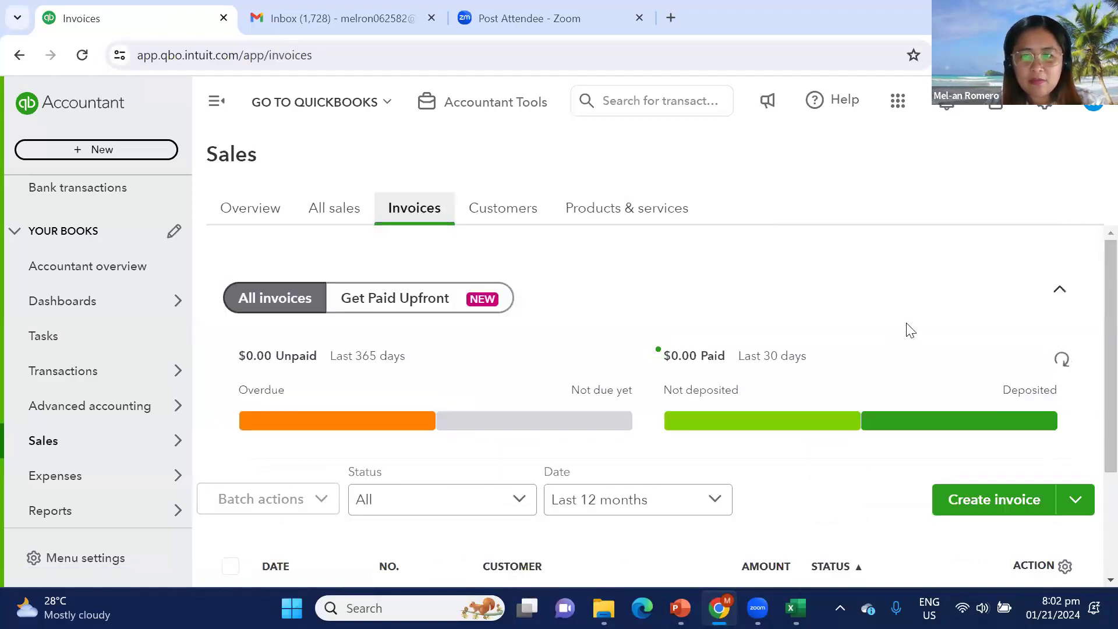
left_click(997, 499)
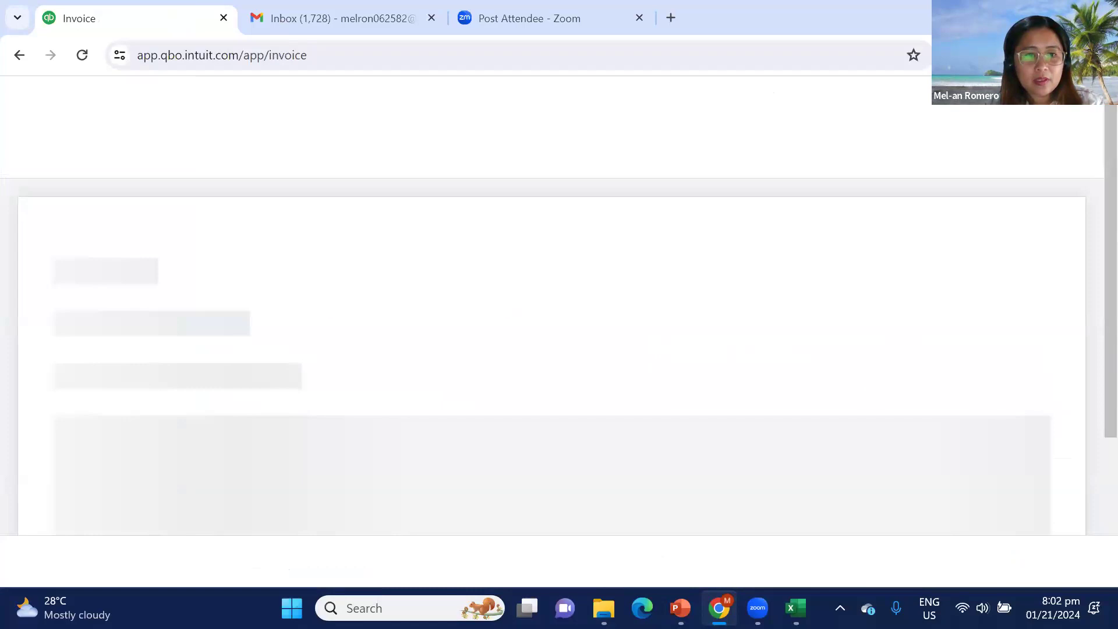
left_click(100, 422)
type("AA")
left_click(120, 384)
scroll(550, 373, "down", 3)
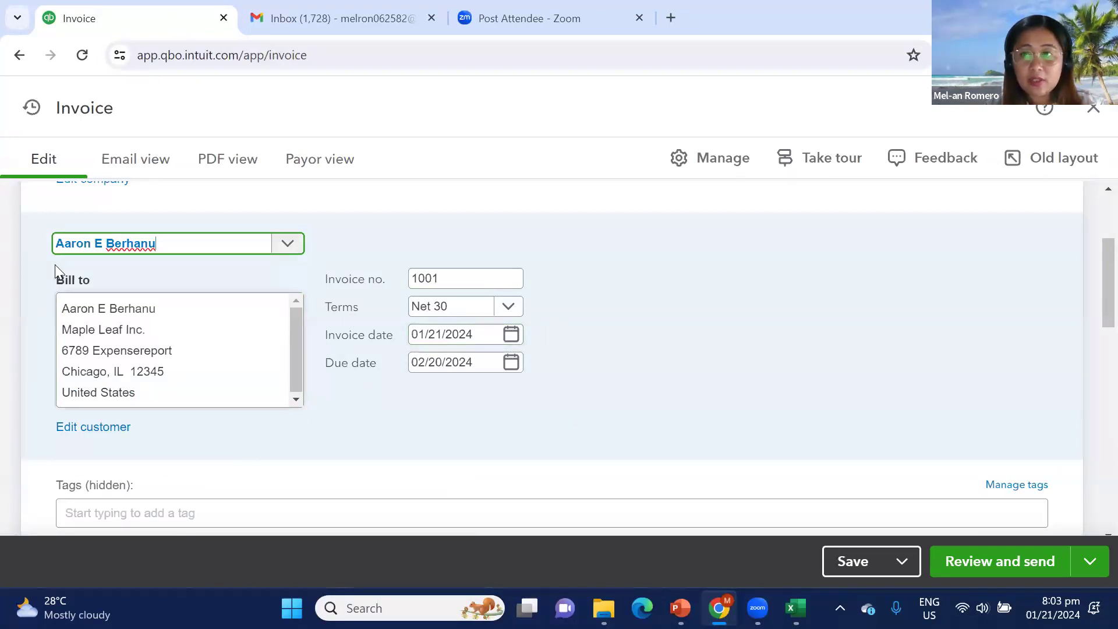
Try the Net 15 and Due on receipt payment terms on the invoice, and set the terms back to Net 30.
left_click(513, 308)
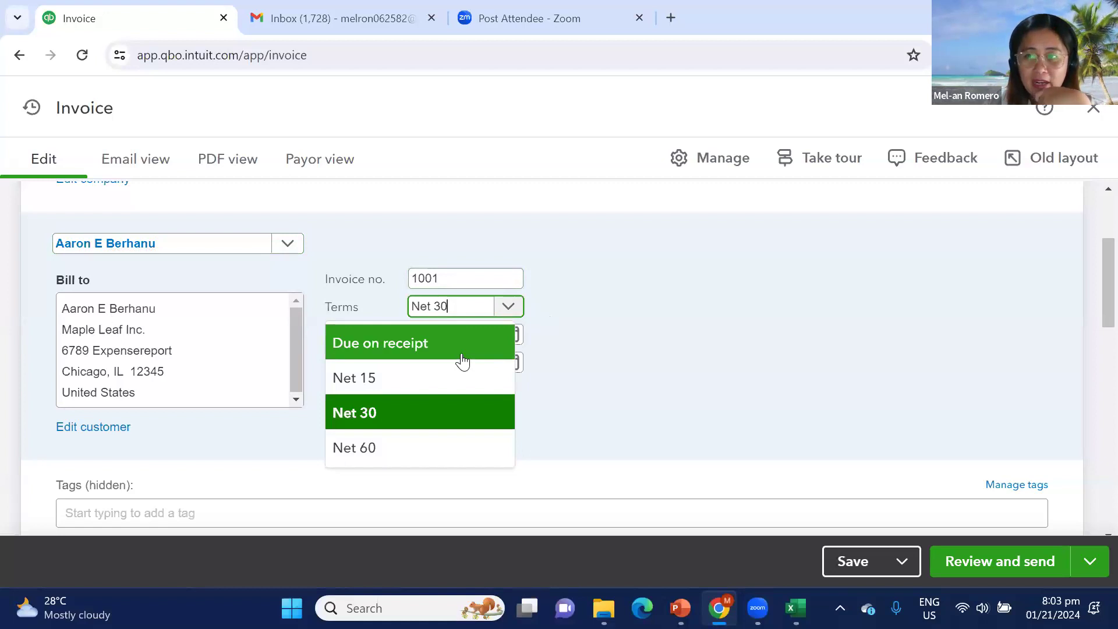
left_click(397, 381)
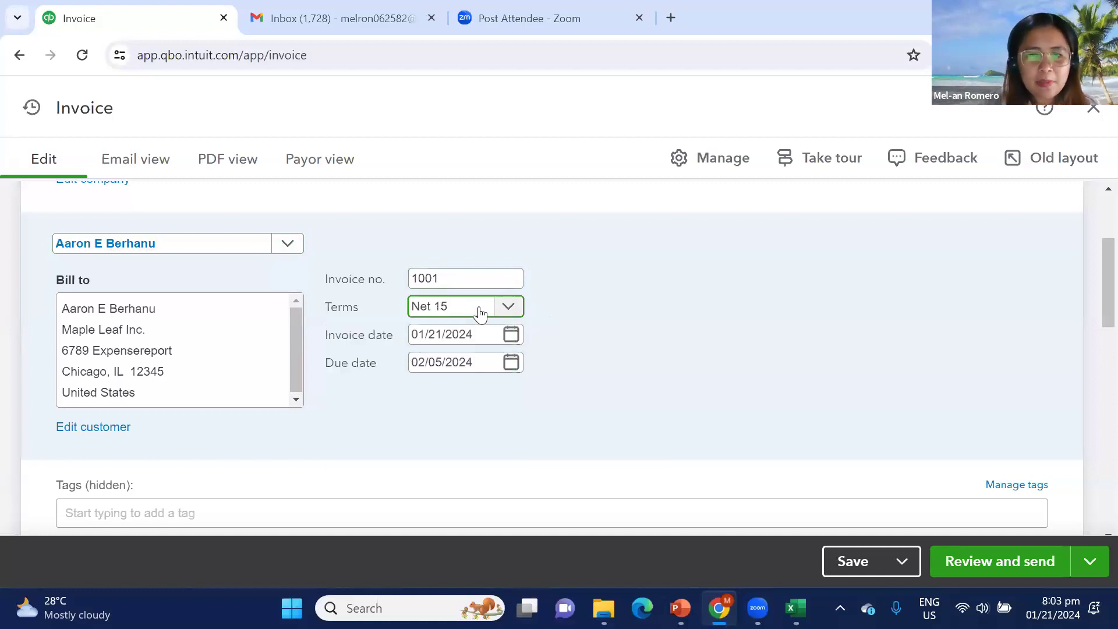
left_click(505, 307)
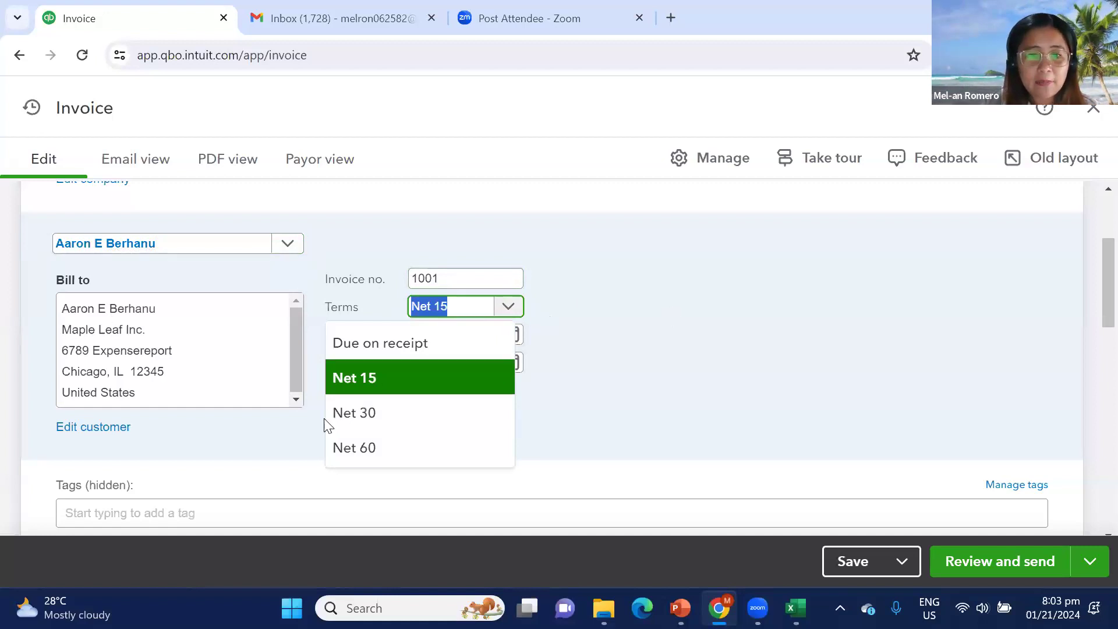
left_click(392, 351)
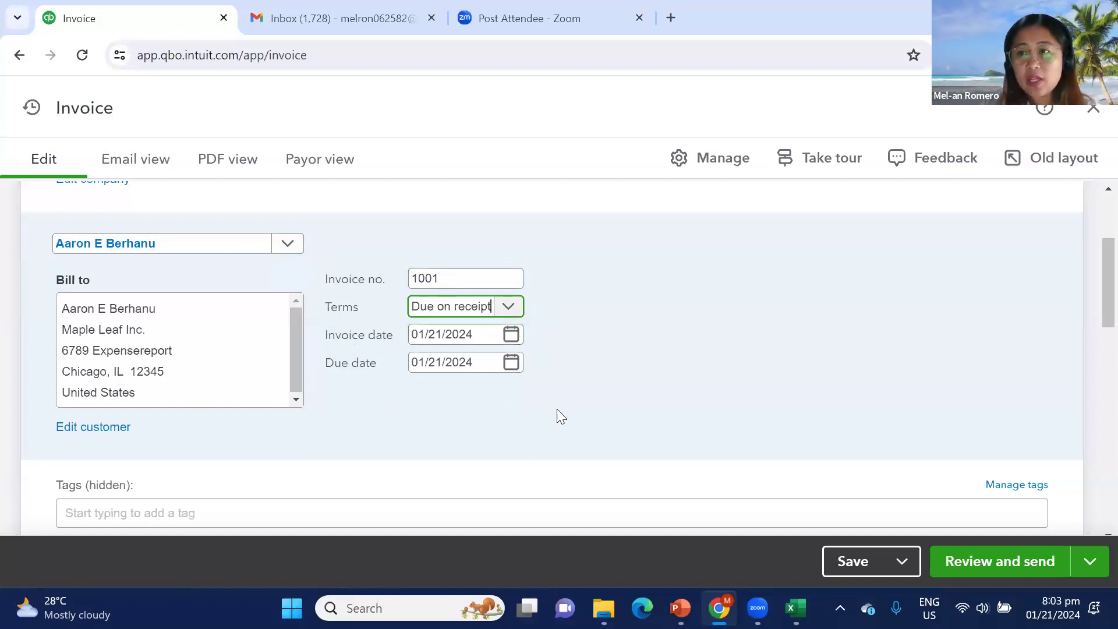
left_click(508, 306)
left_click(429, 411)
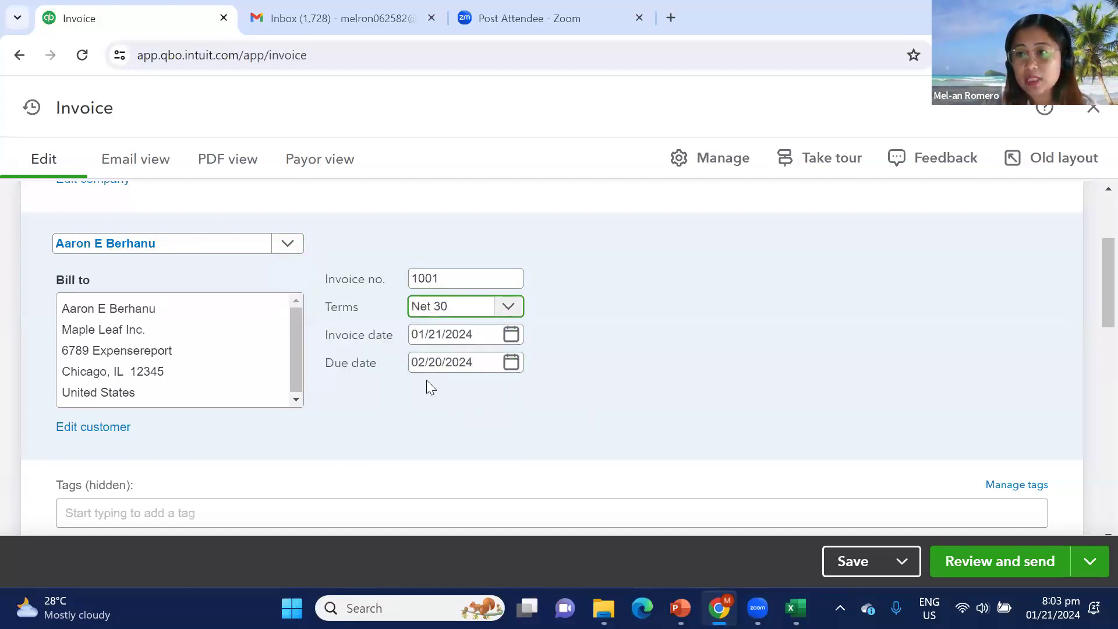
Open the invoice's tags field to read the explanation of tagging transactions, leaving the field empty.
scroll(655, 381, "down", 3)
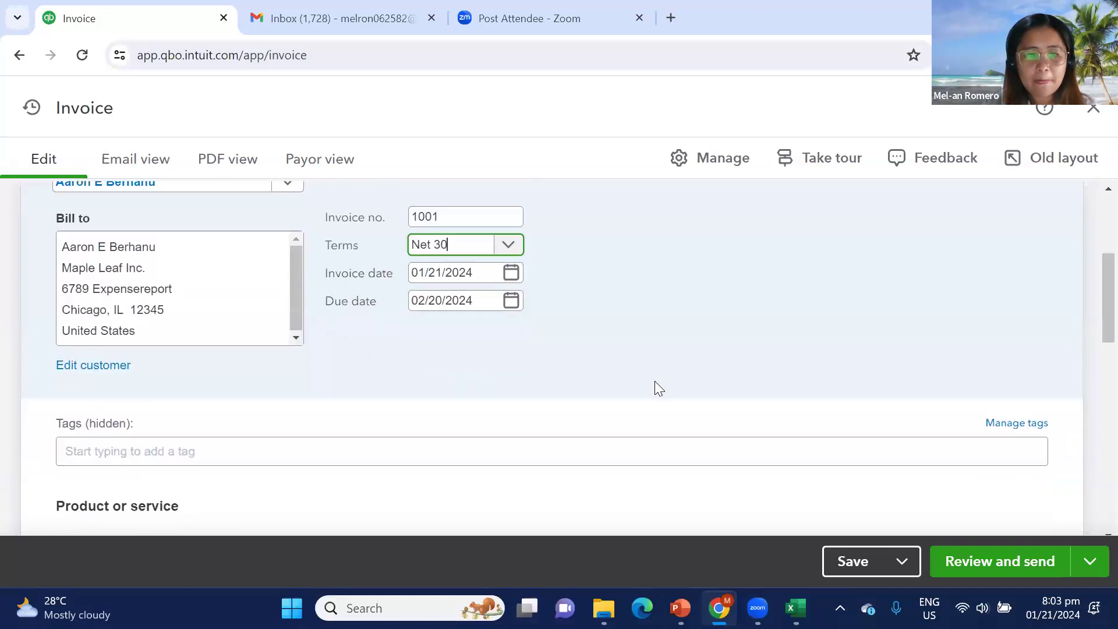
left_click(131, 346)
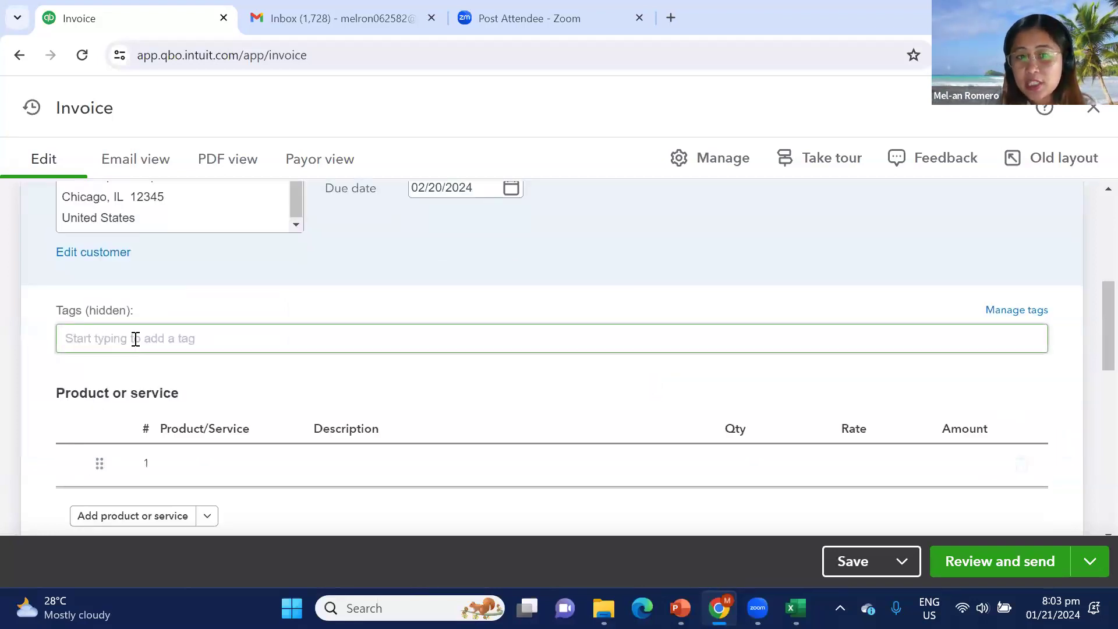
left_click(135, 339)
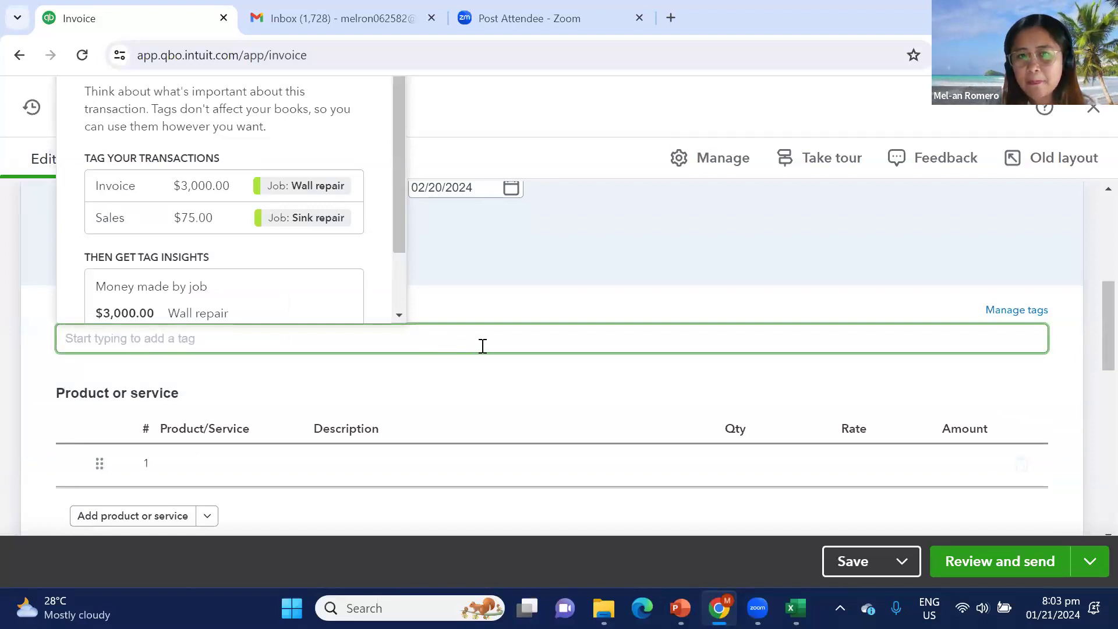
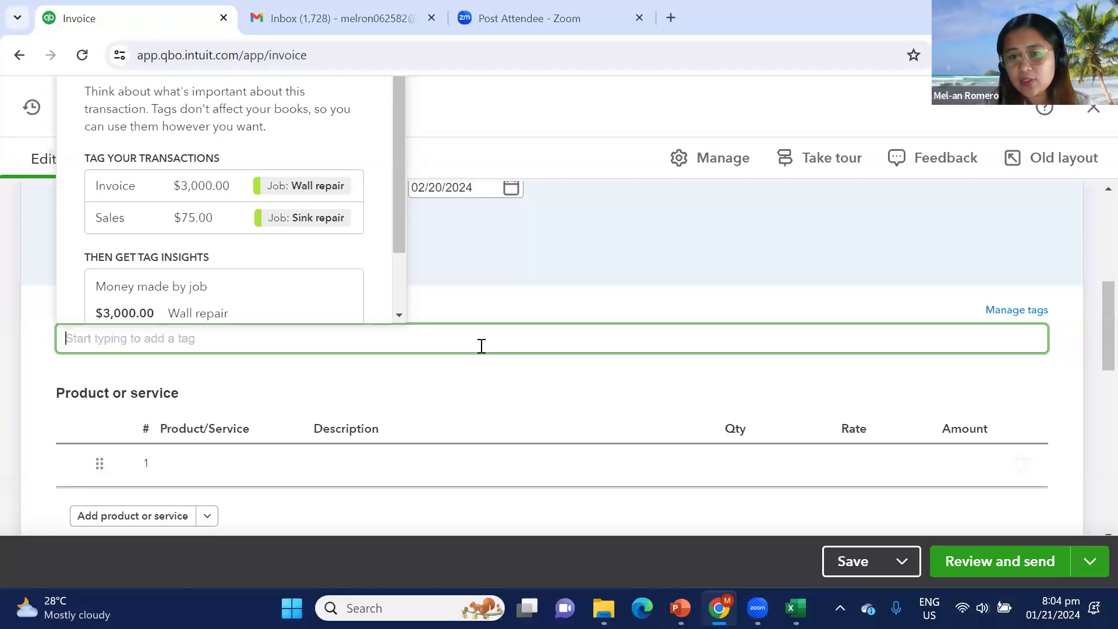
left_click(620, 243)
left_click(447, 348)
Choose Bookkeeping Services as the product or service on the invoice's first line.
scroll(439, 355, "down", 1)
left_click(222, 378)
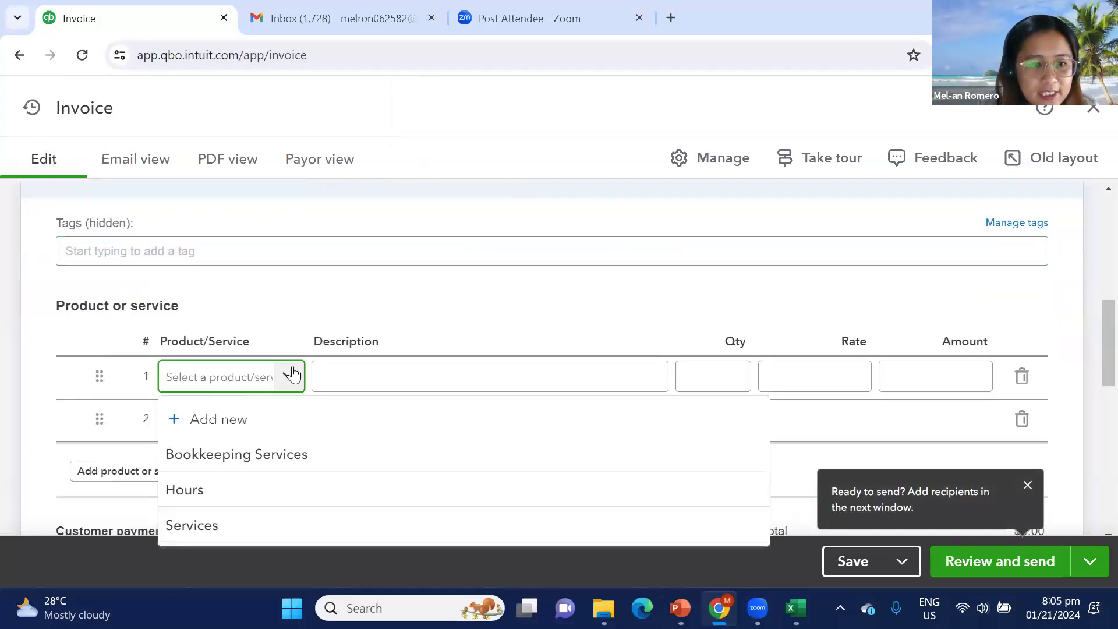
left_click(274, 463)
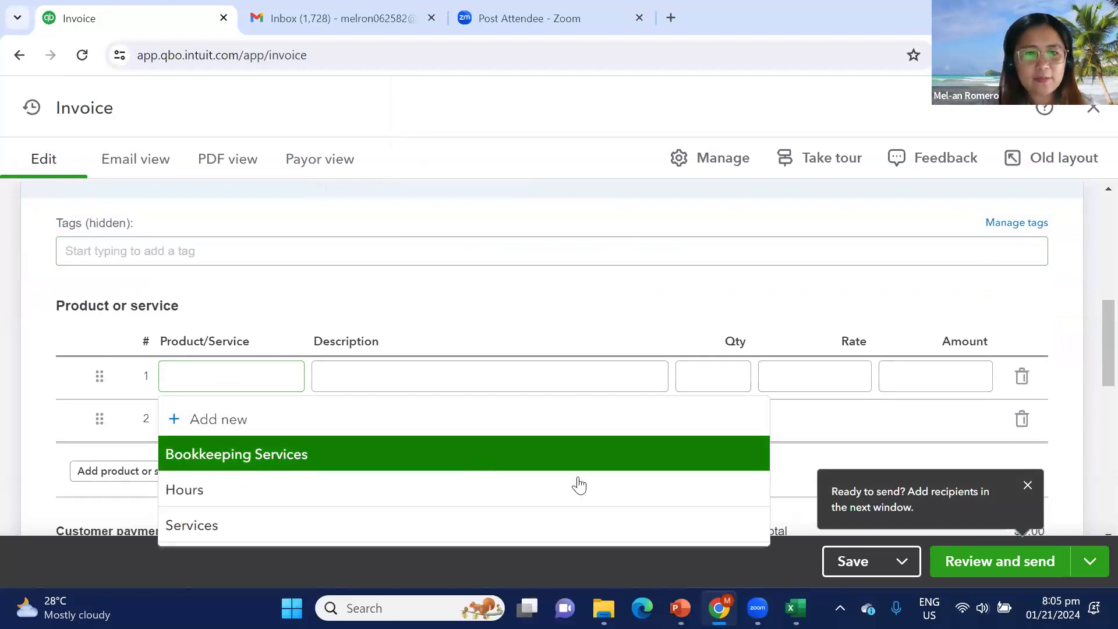
Enter Testing as the description and 3 as the quantity on the invoice's first line.
left_click(527, 389)
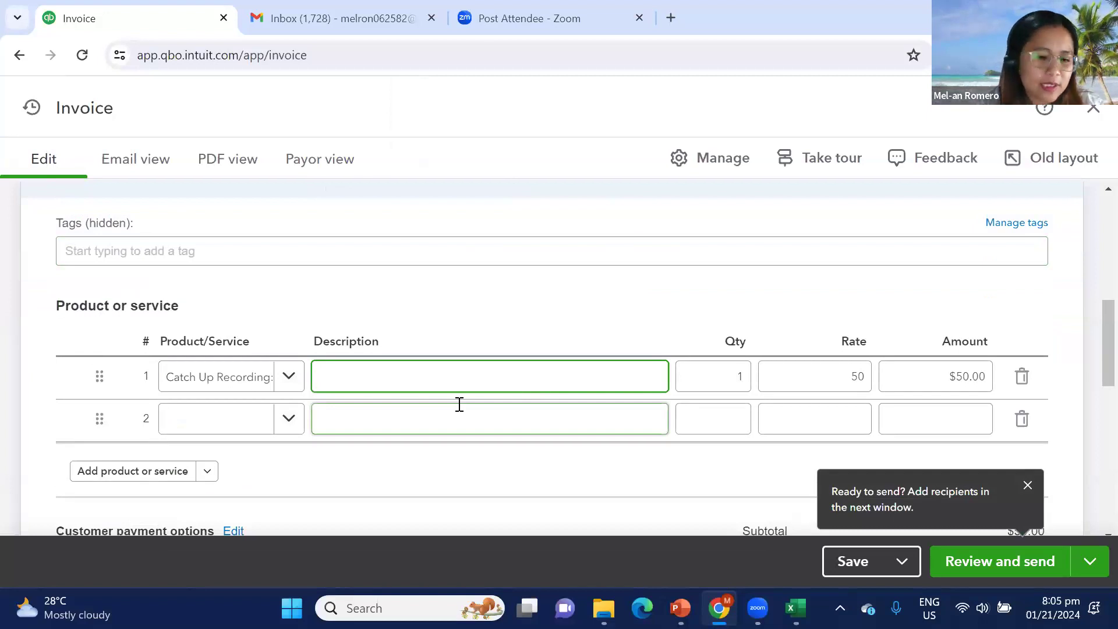
type("Testing")
scroll(379, 268, "up", 1)
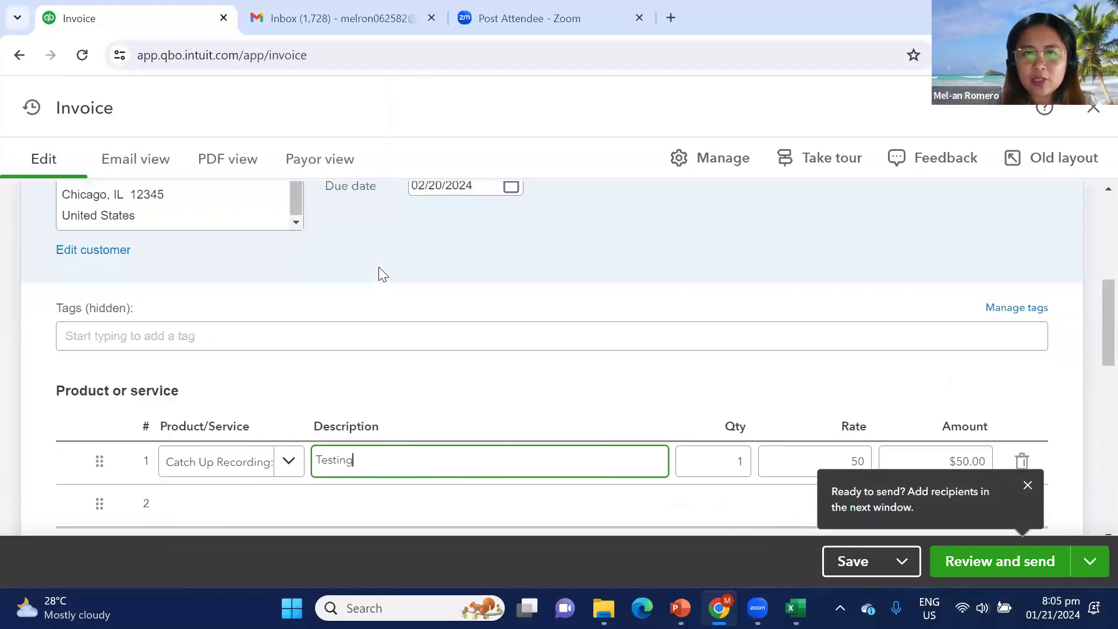
scroll(379, 267, "up", 5)
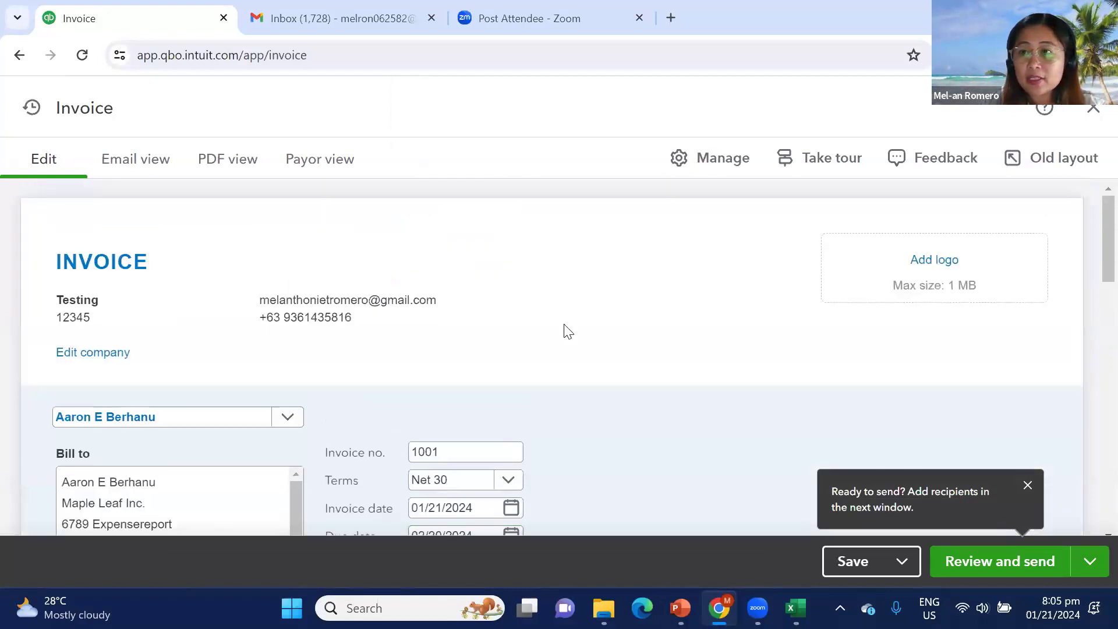
scroll(564, 329, "down", 7)
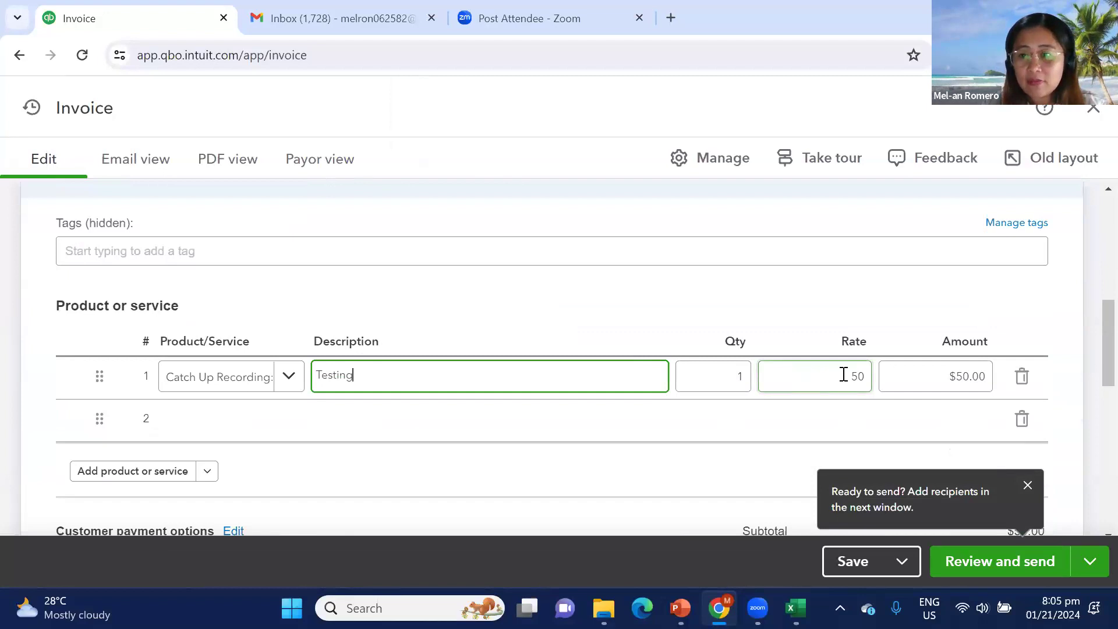
left_click(721, 377)
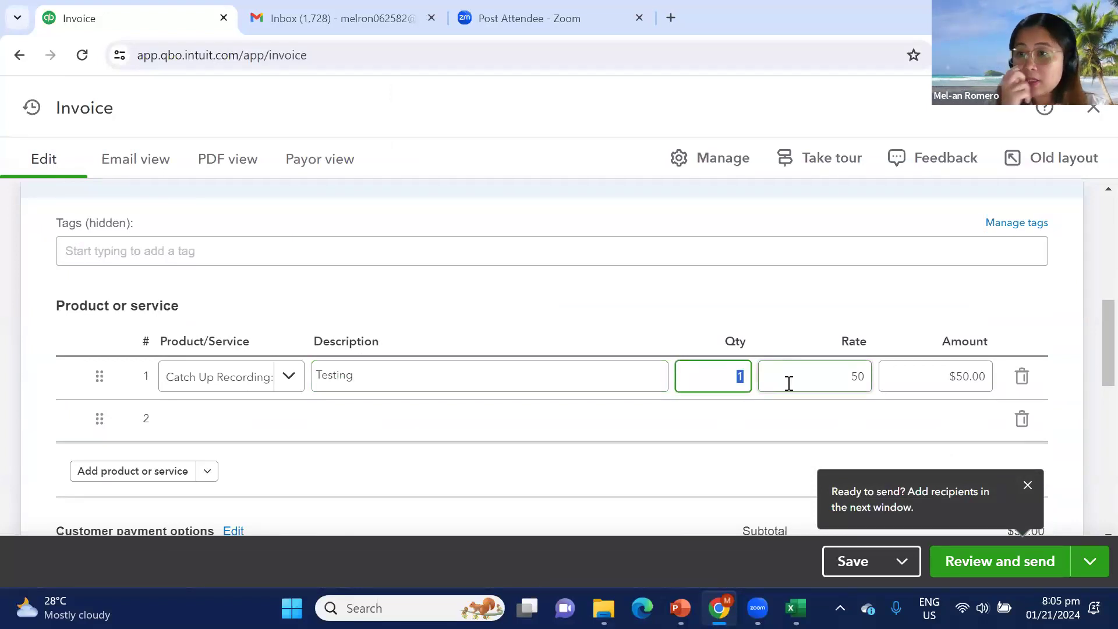
type("3")
left_click(695, 522)
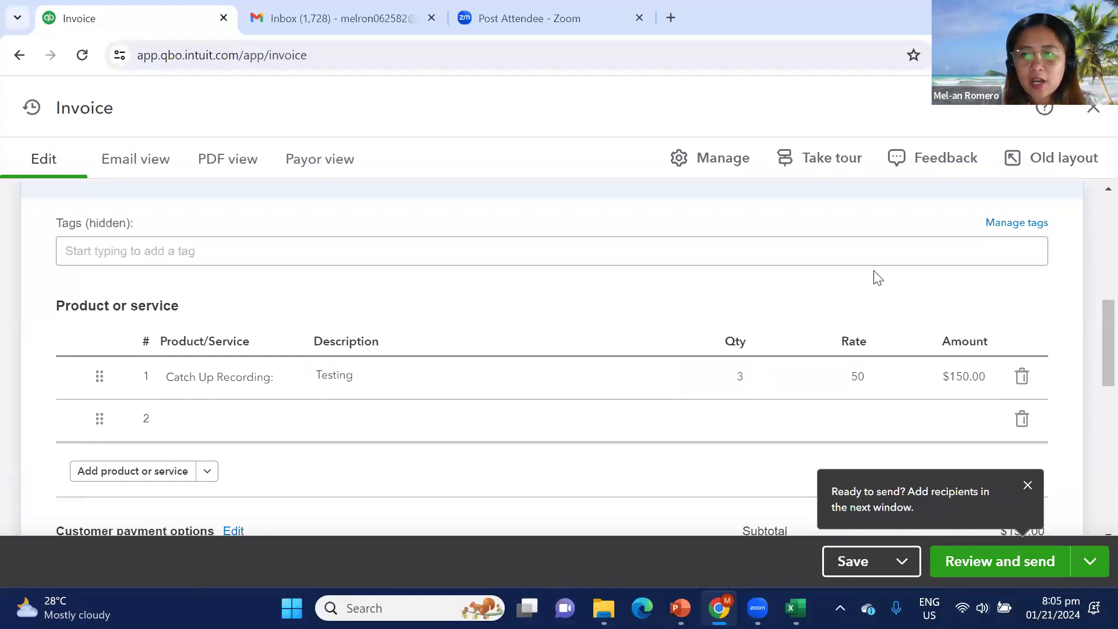
Review the completed invoice and its sending options, and save it while starting a new invoice.
scroll(877, 278, "down", 10)
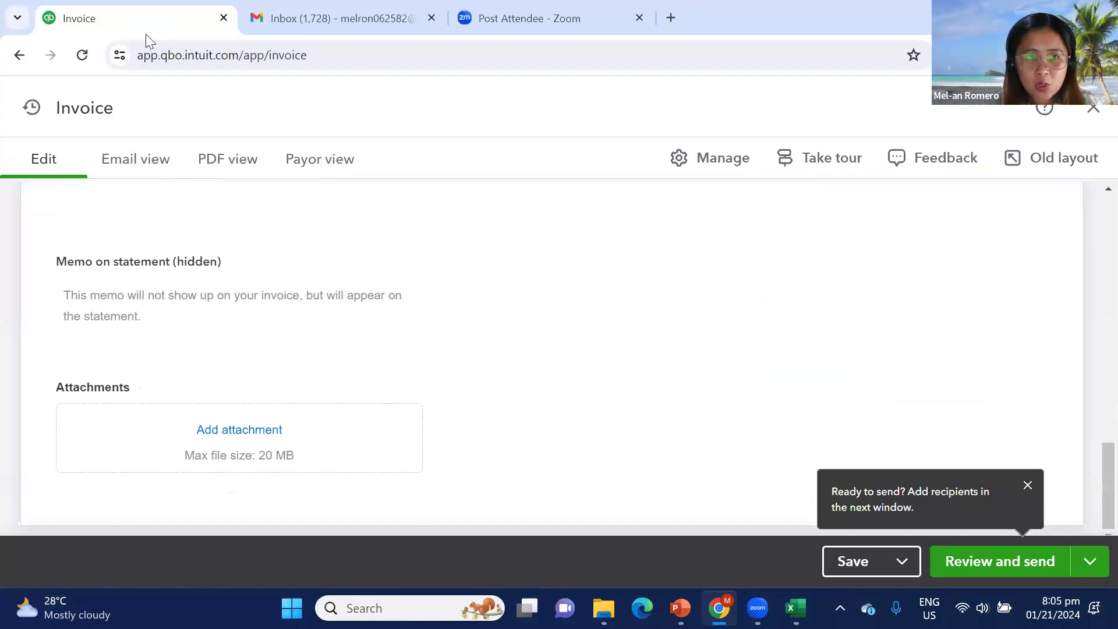
left_click(1031, 580)
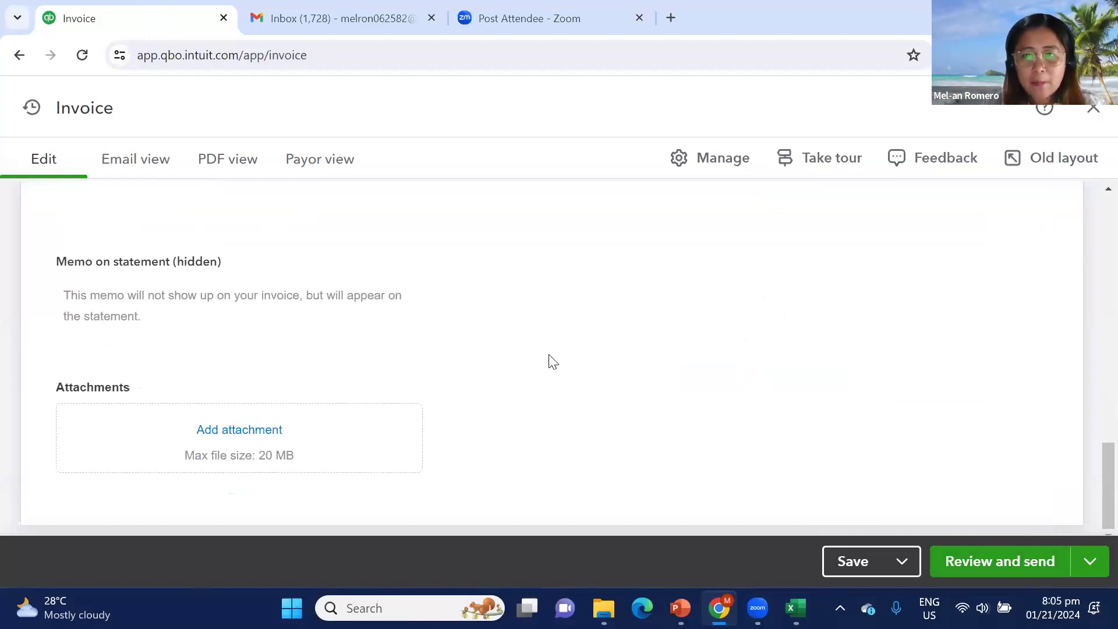
scroll(553, 358, "up", 1)
scroll(555, 359, "up", 15)
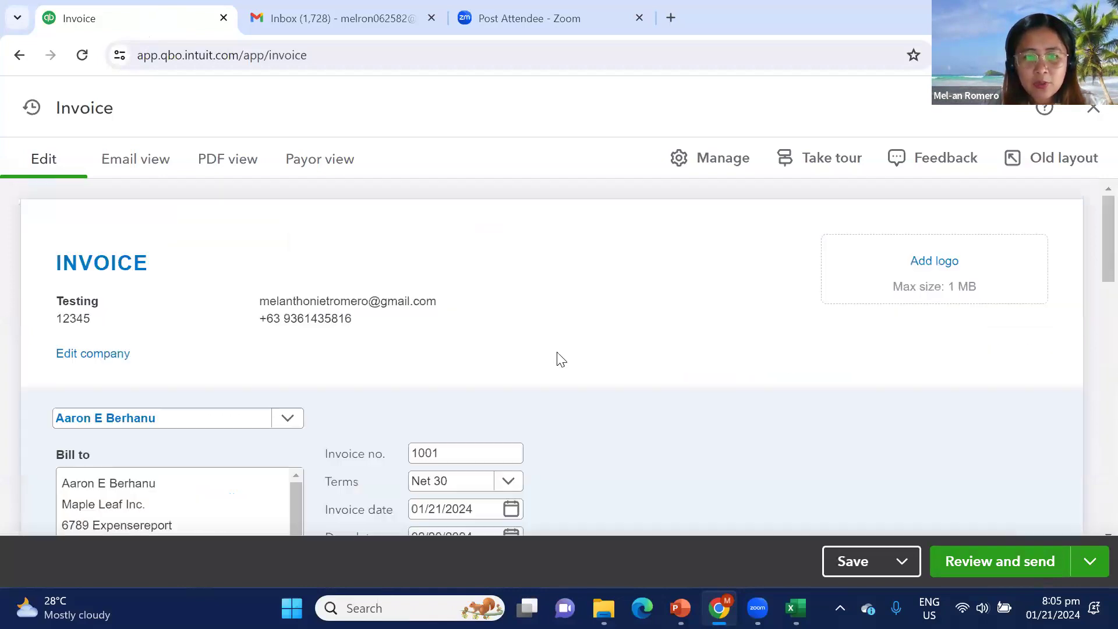
scroll(558, 358, "down", 3)
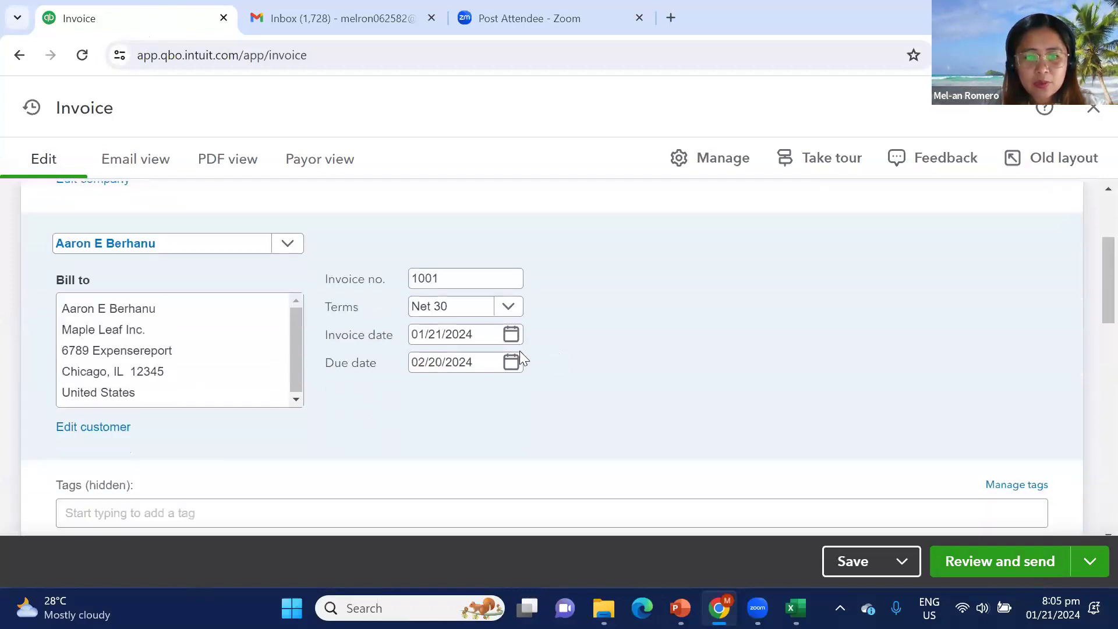
left_click(299, 344)
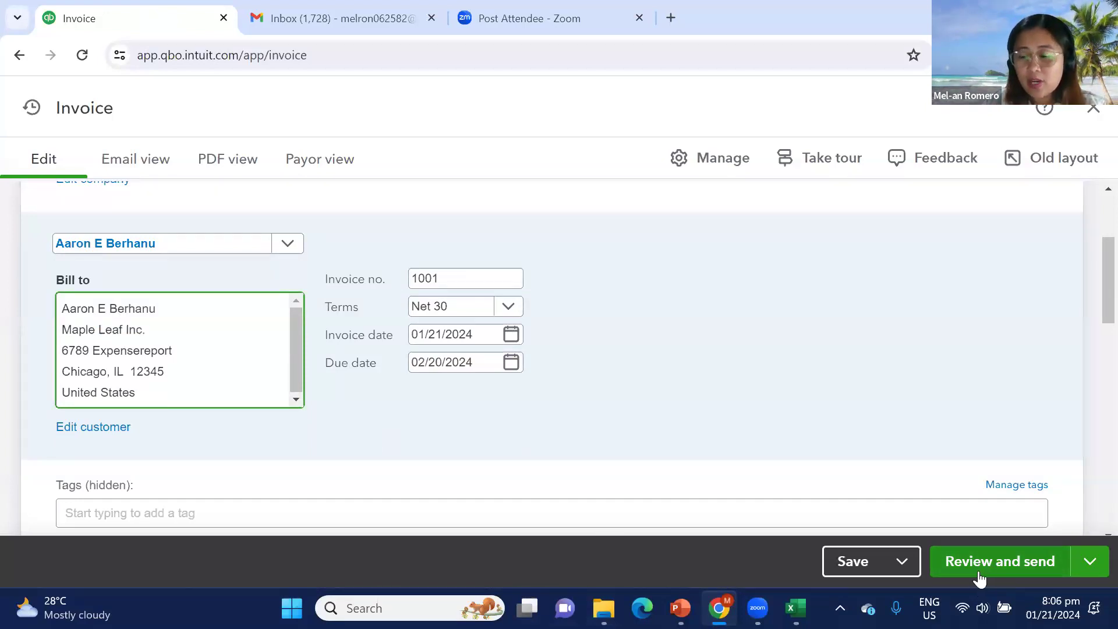
left_click(1090, 576)
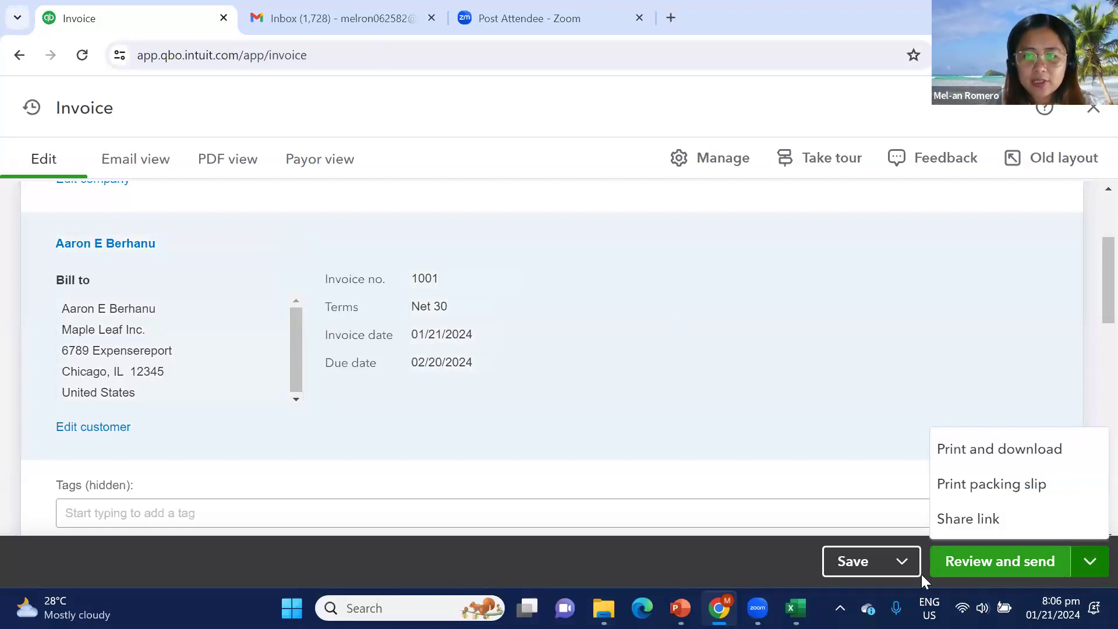
left_click(903, 562)
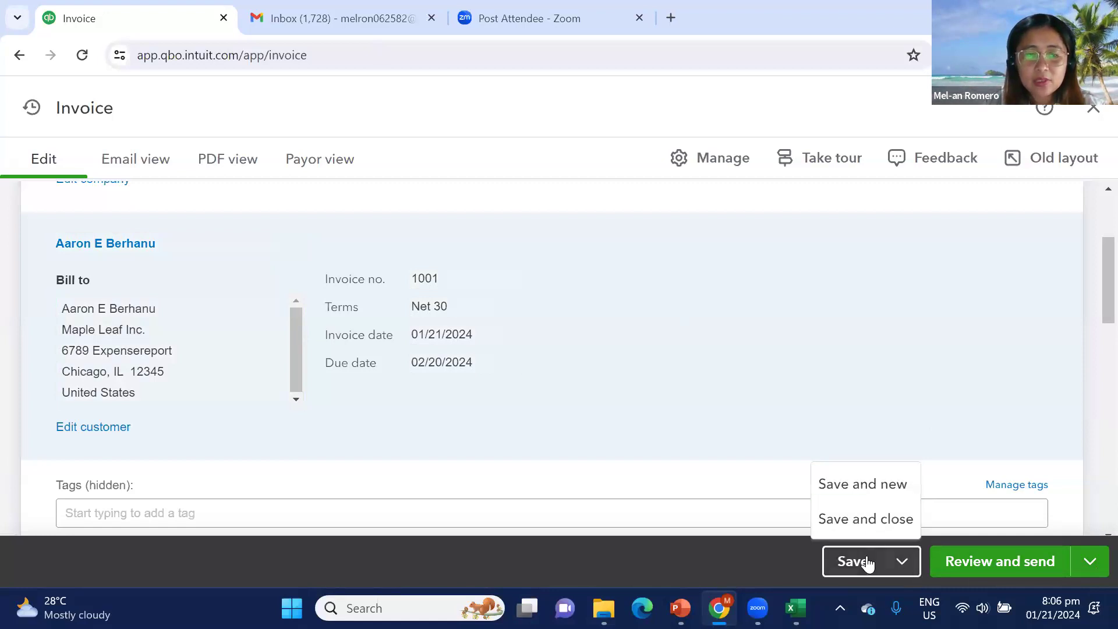
left_click(862, 493)
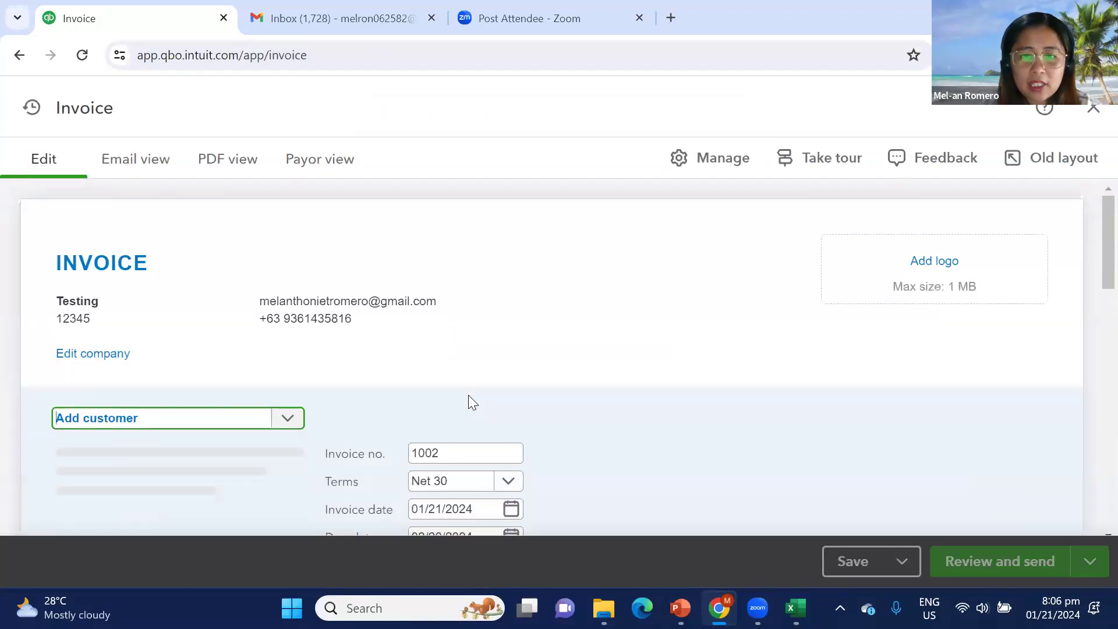
Leave the blank new invoice and open the Maple Leaf Inc. contact's record from the customer list.
scroll(418, 372, "down", 2)
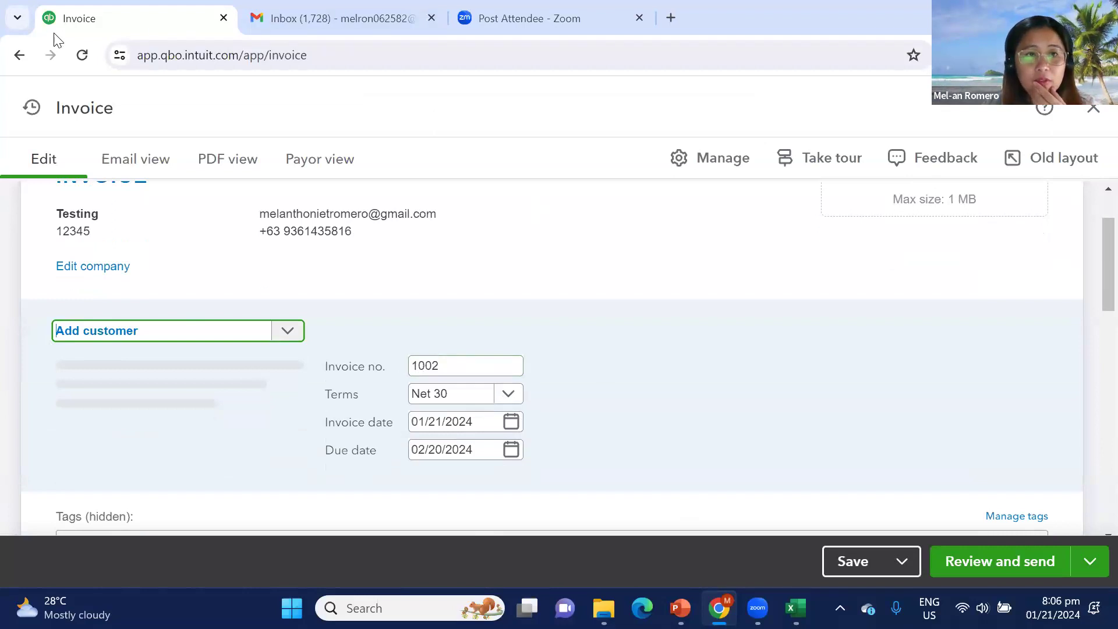
left_click(1077, 158)
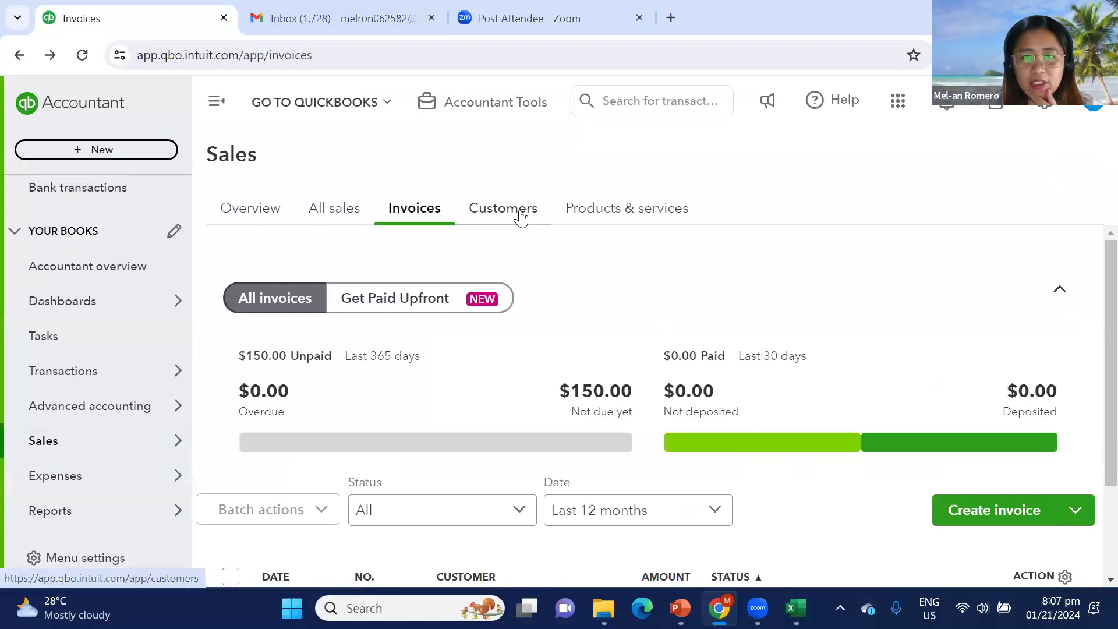
left_click(520, 217)
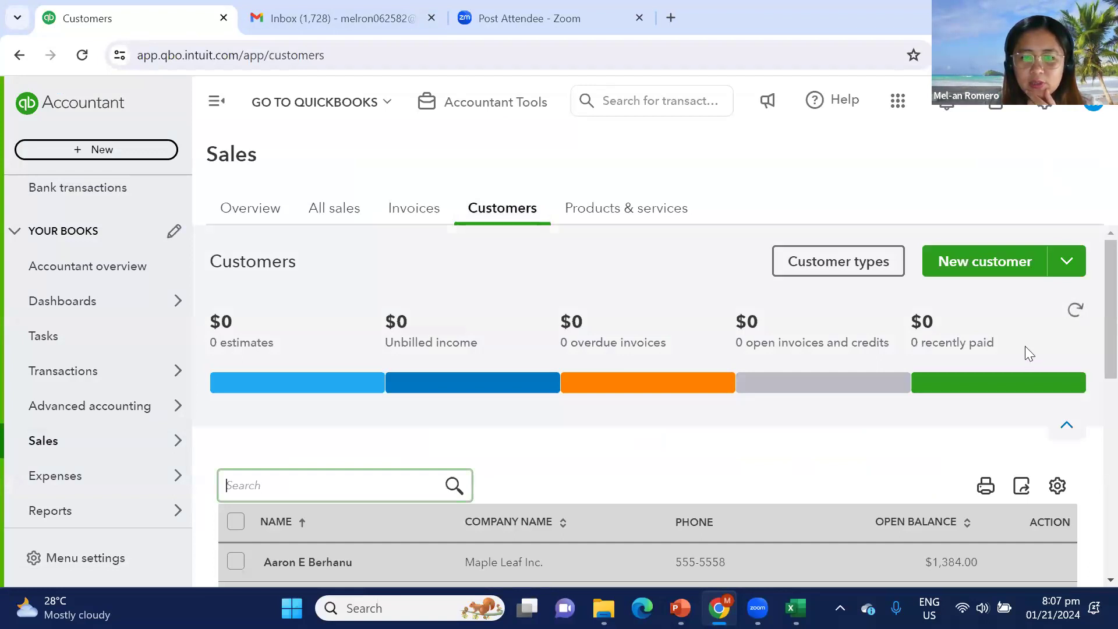
scroll(355, 497, "down", 1)
left_click(309, 475)
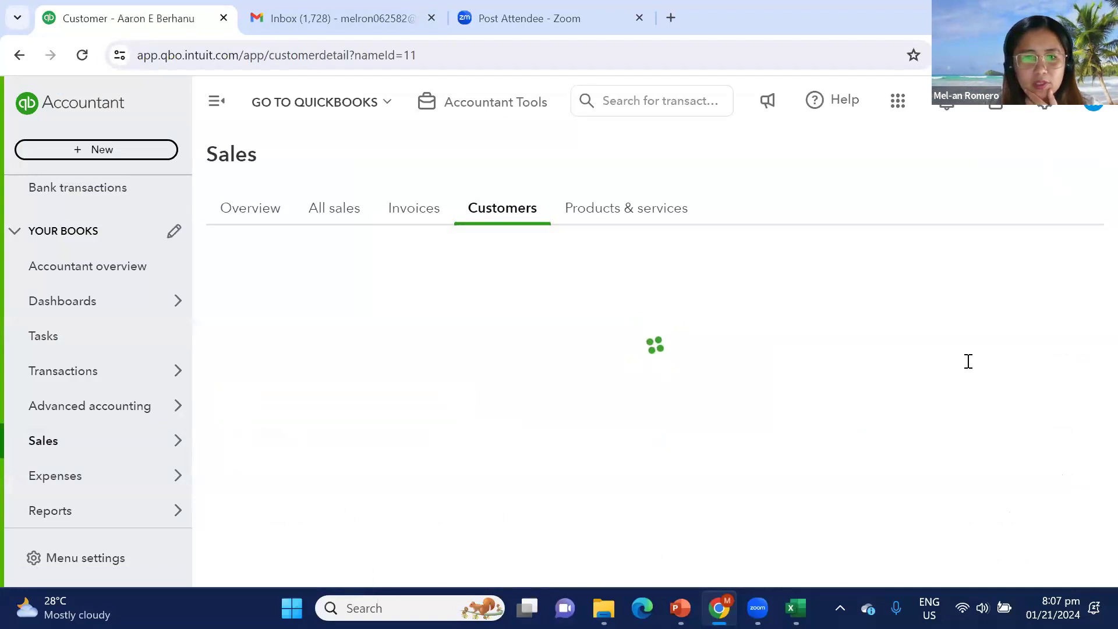
Examine the dates, invoice numbers, amounts and payment status in the customer's transaction list.
scroll(869, 363, "down", 4)
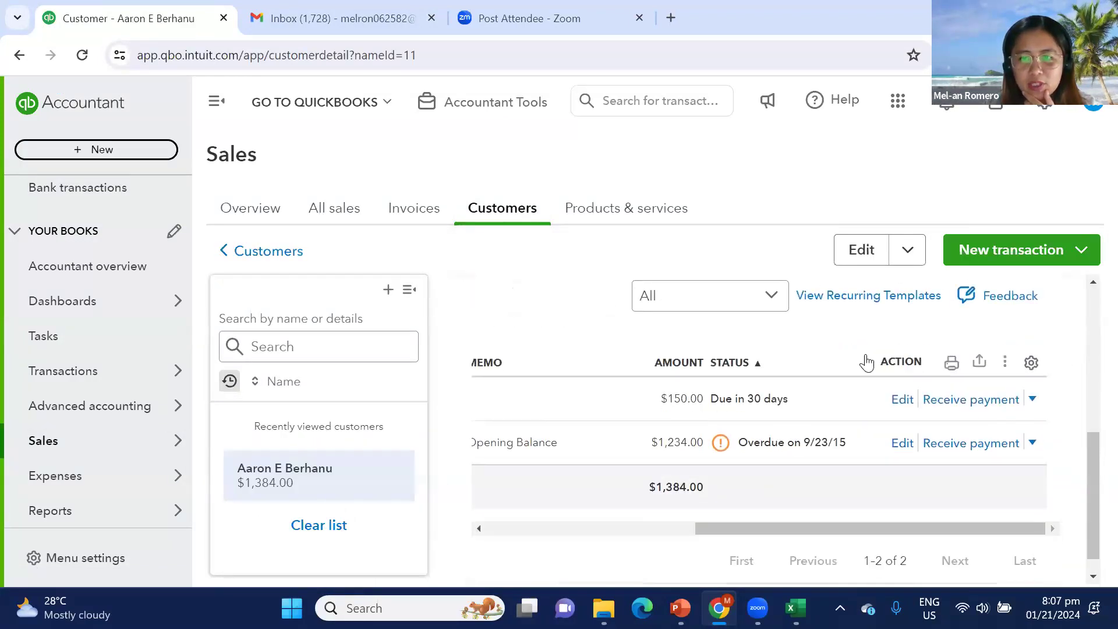
left_click_drag(722, 524, 524, 531)
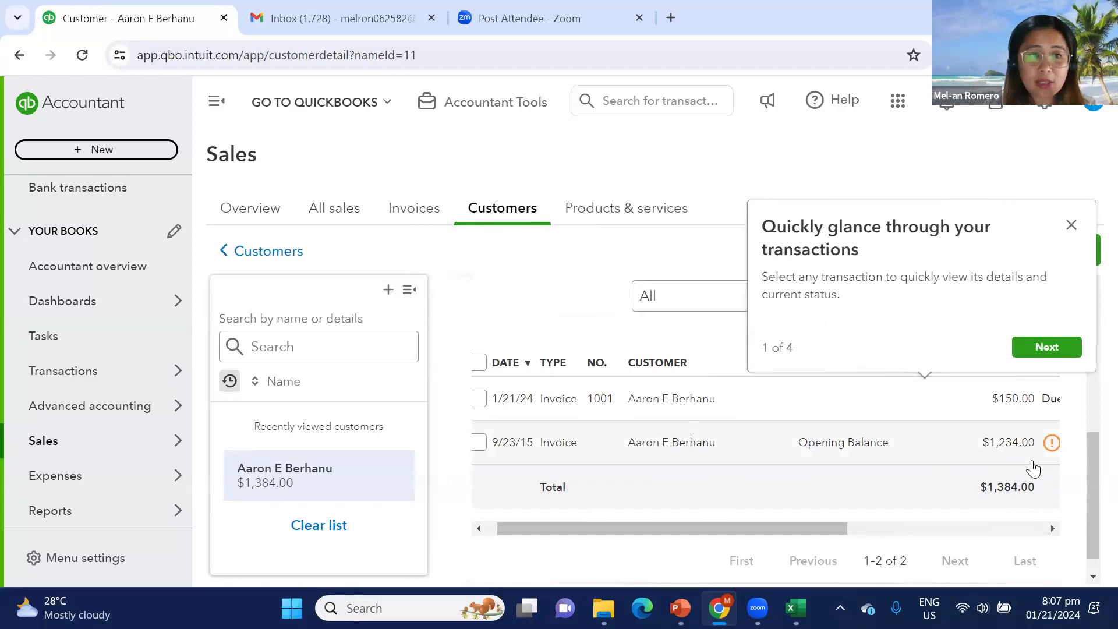
left_click_drag(751, 531, 863, 528)
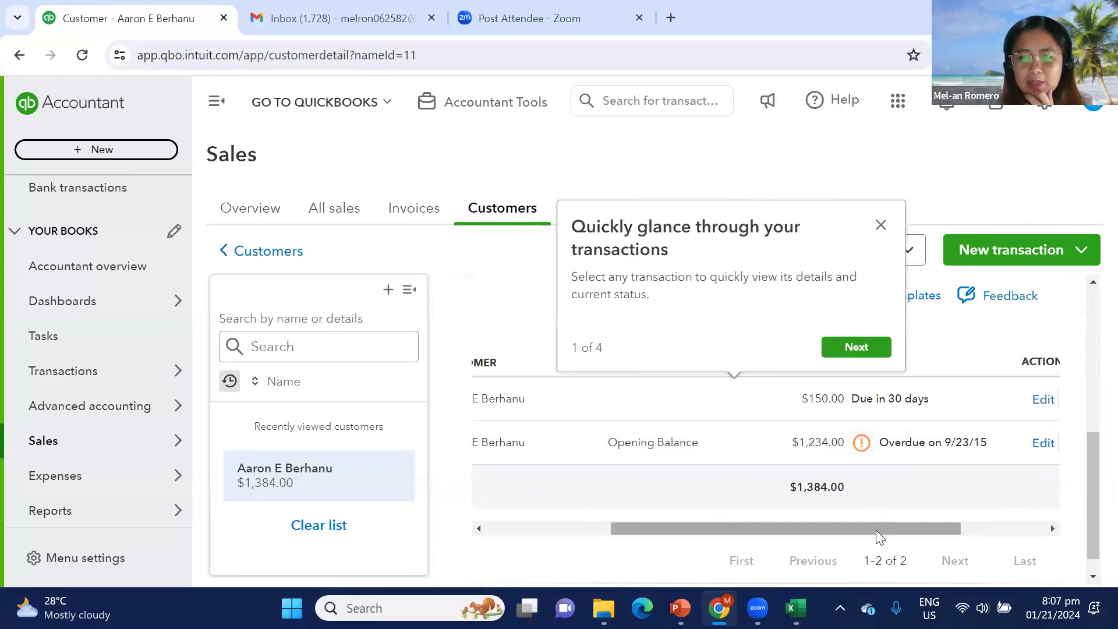
left_click_drag(875, 530, 762, 532)
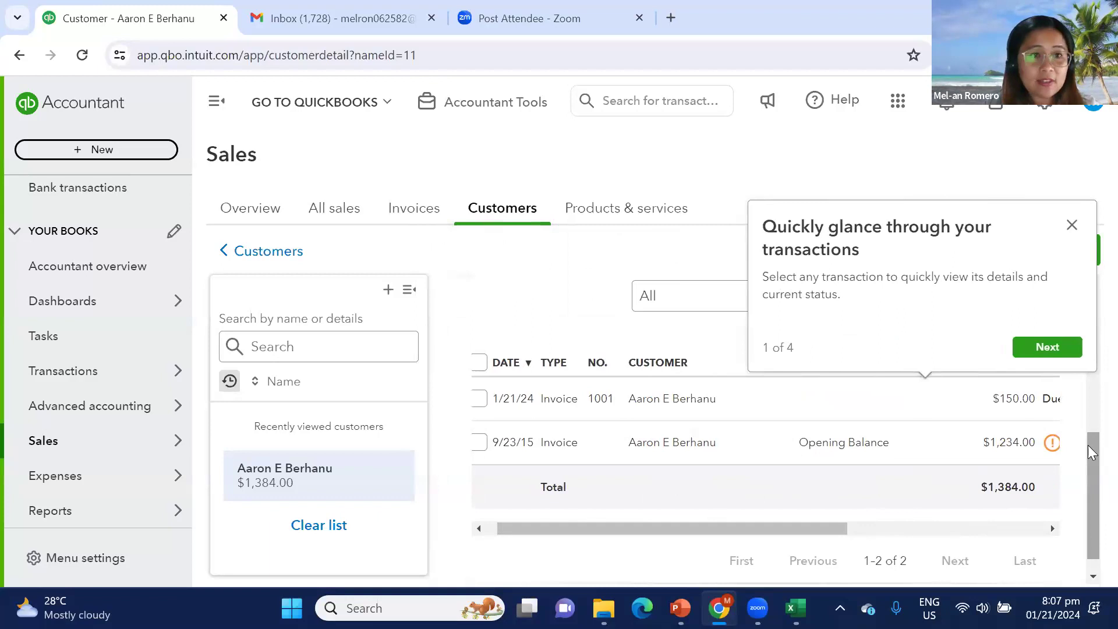
scroll(889, 522, "right", 3)
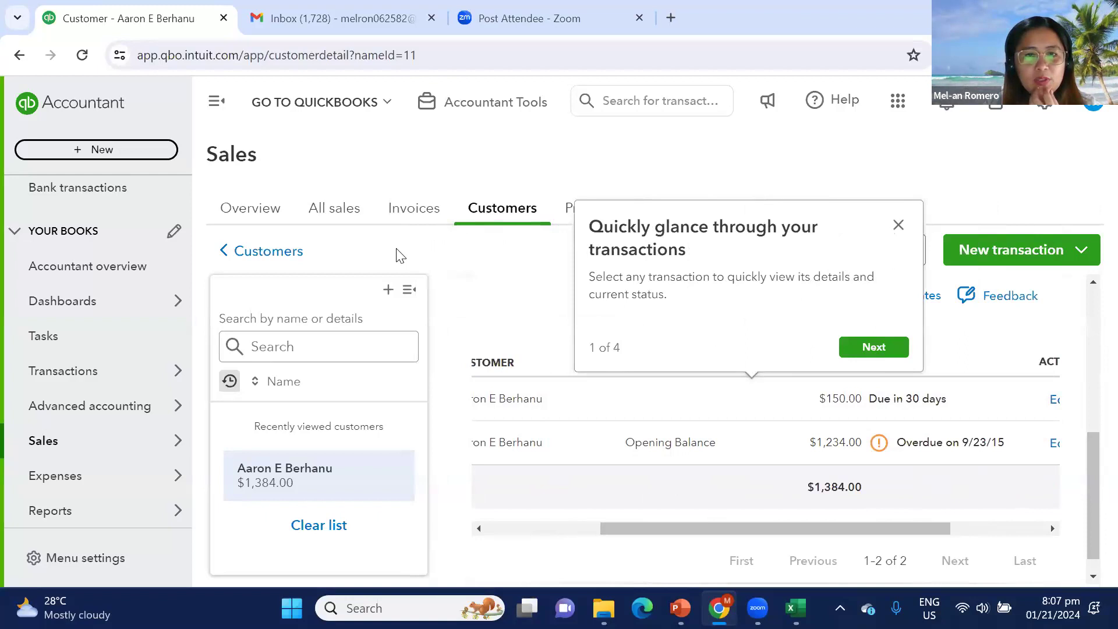
View the overview of all sales transactions and look through the list of products and services.
left_click(333, 211)
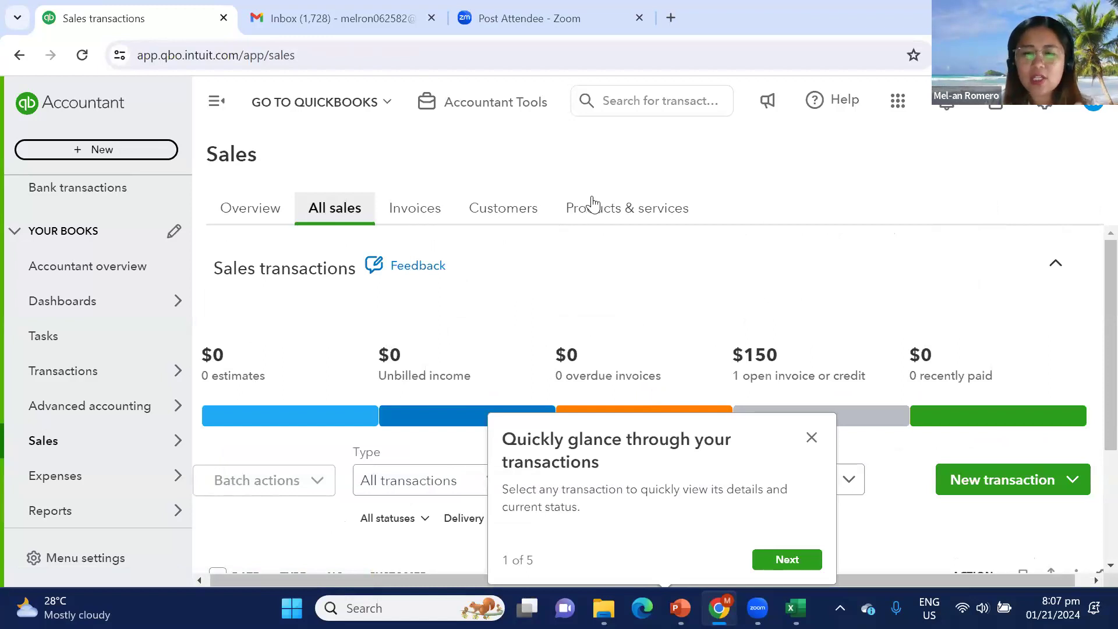
left_click(604, 210)
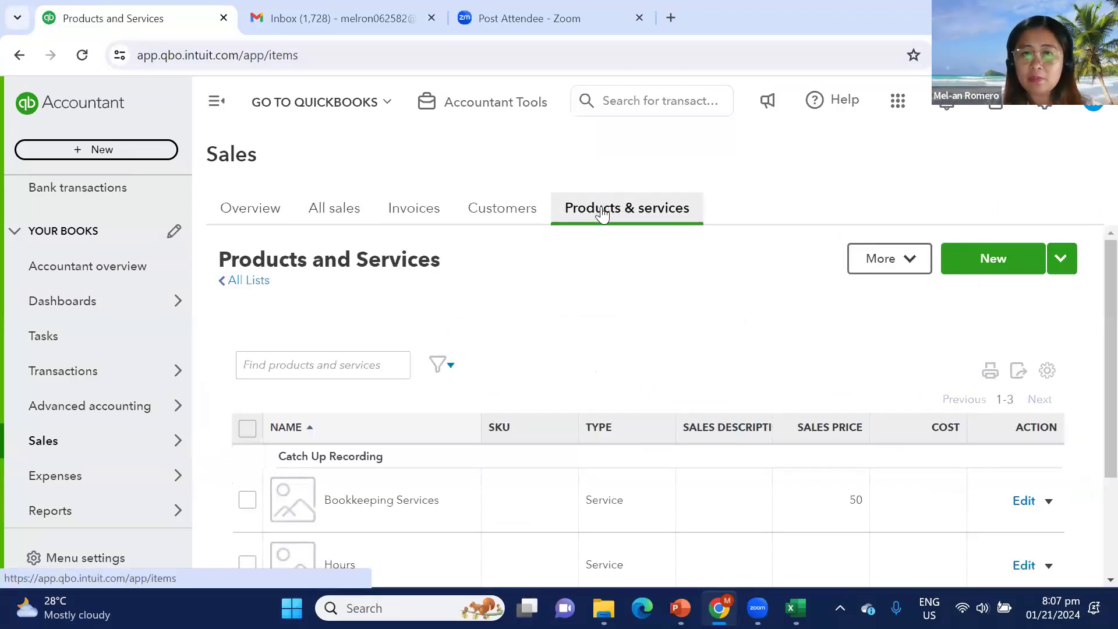
scroll(487, 344, "down", 3)
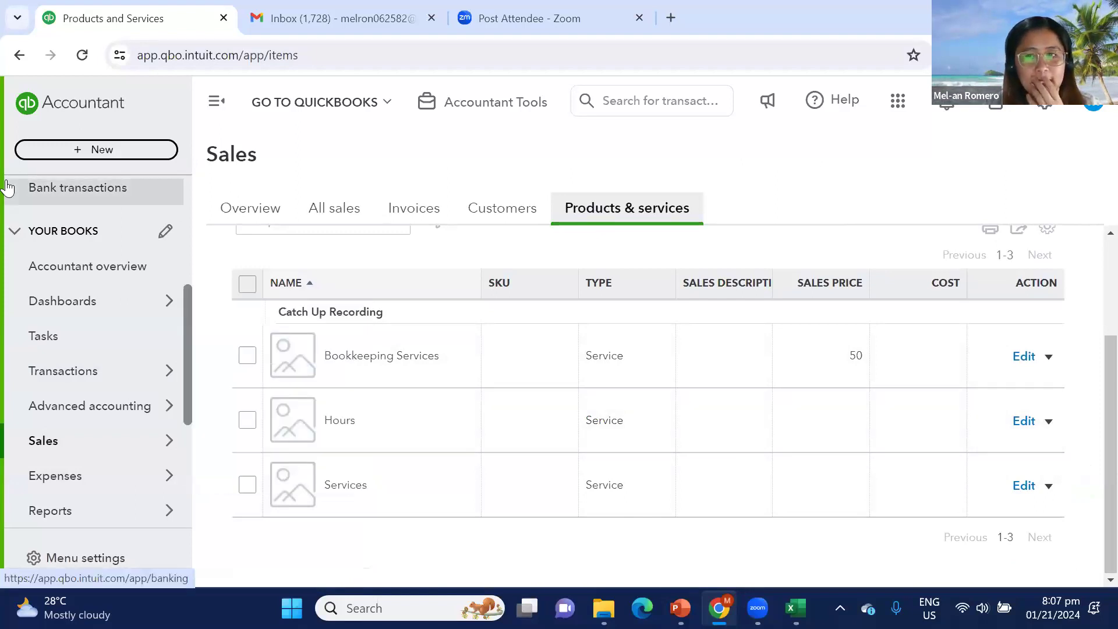
Go to the vendor list under Expenses and start a vendor import.
mouse_move(112, 476)
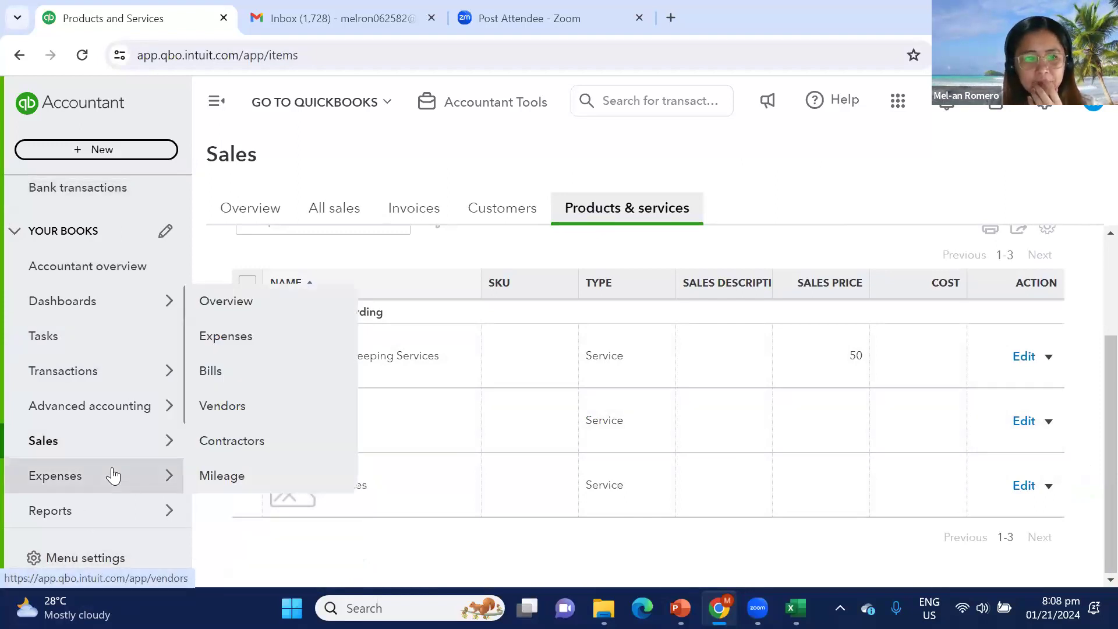
left_click(235, 301)
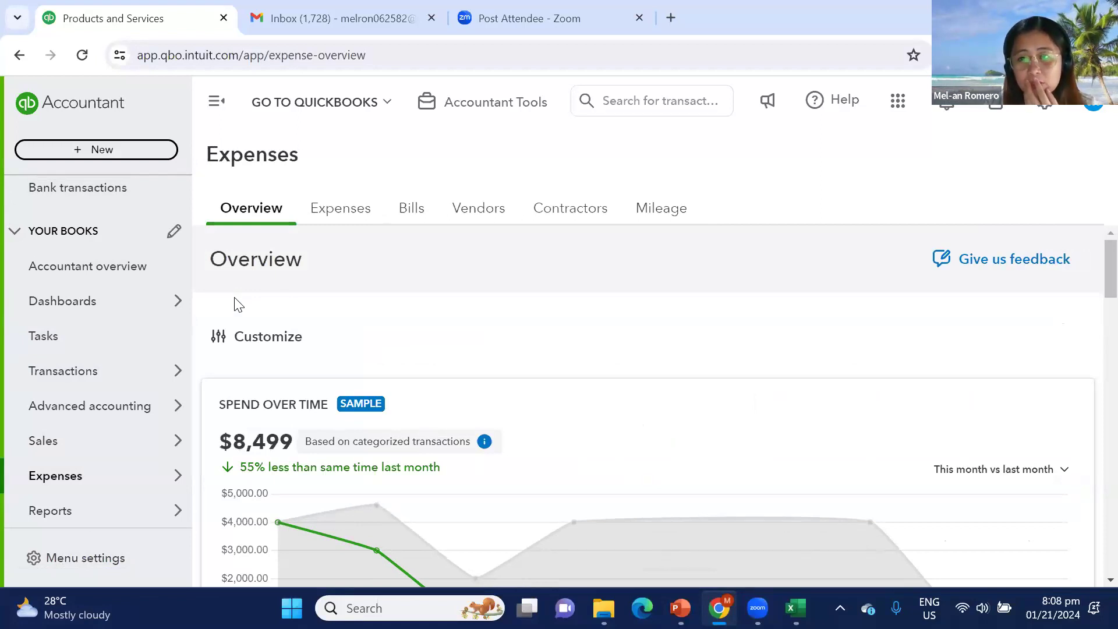
left_click(486, 214)
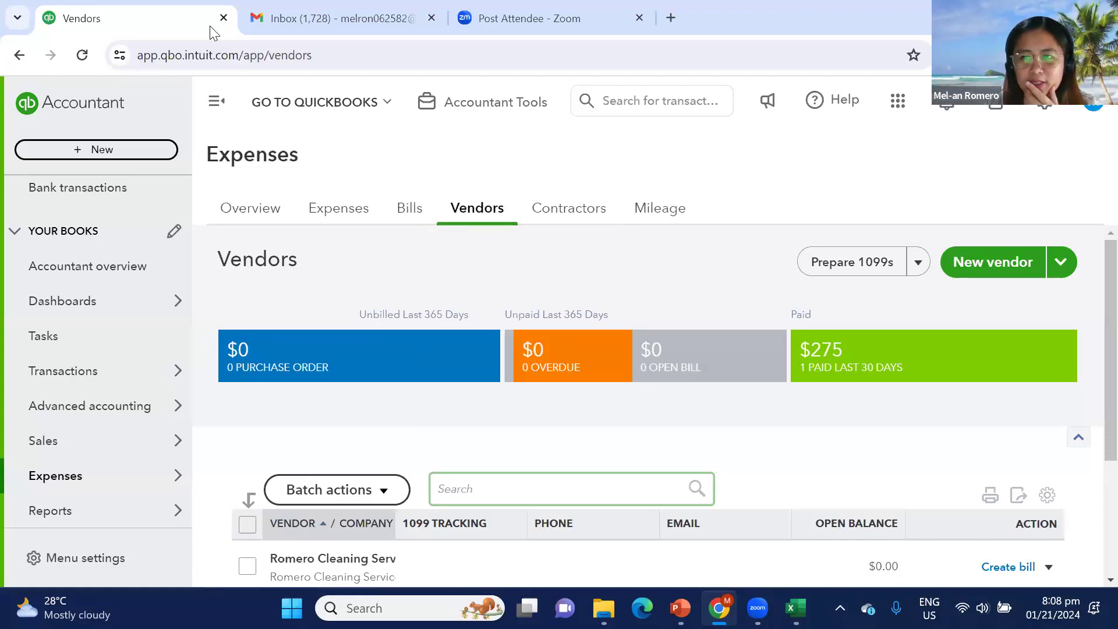
left_click(1065, 272)
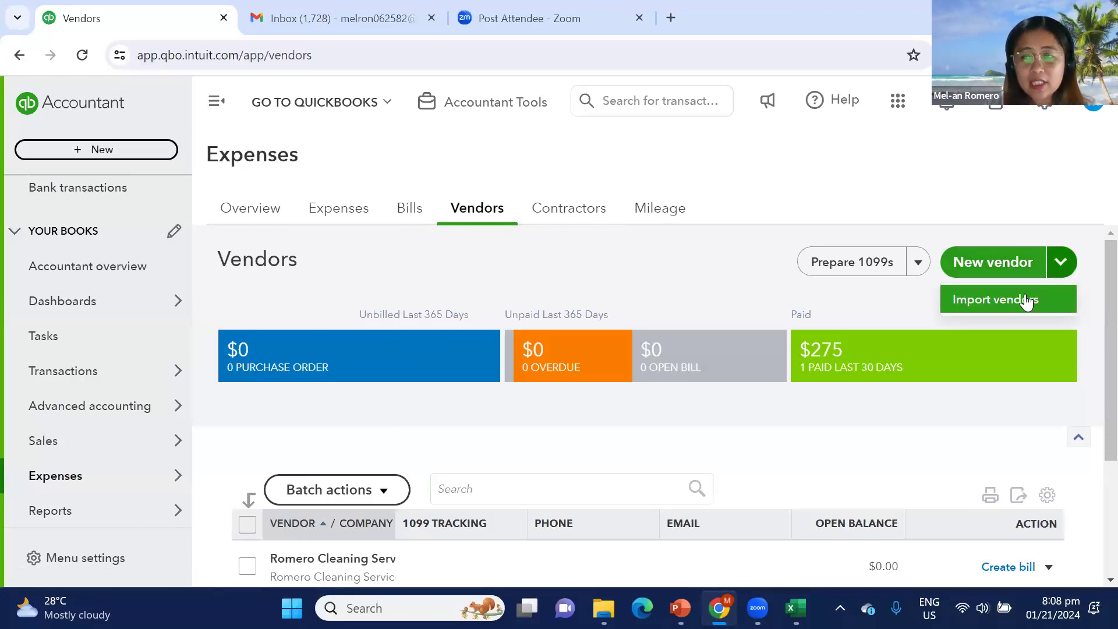
left_click(1015, 304)
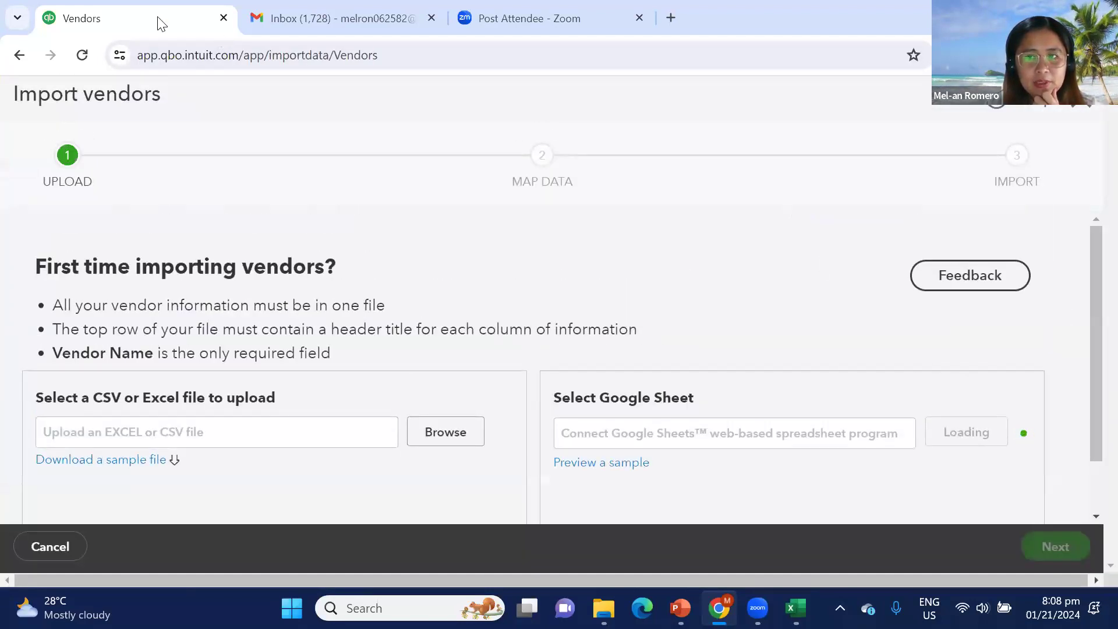
Download the sample vendor file and open QuickBooks_Online_Vendor_Sample_File.xls in Excel.
left_click(117, 465)
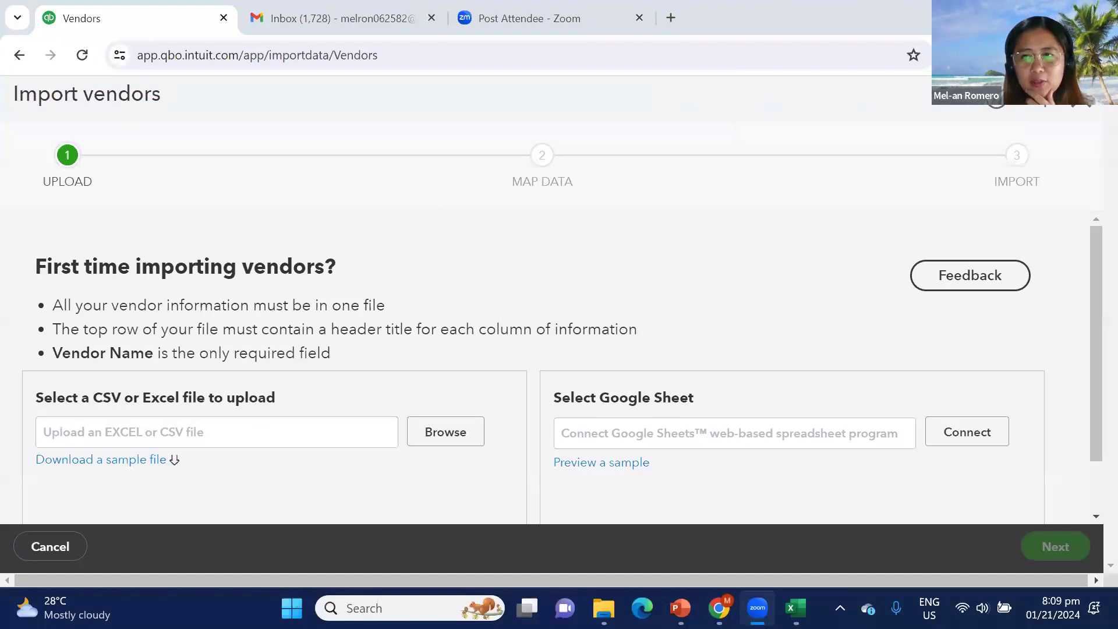
left_click(1004, 55)
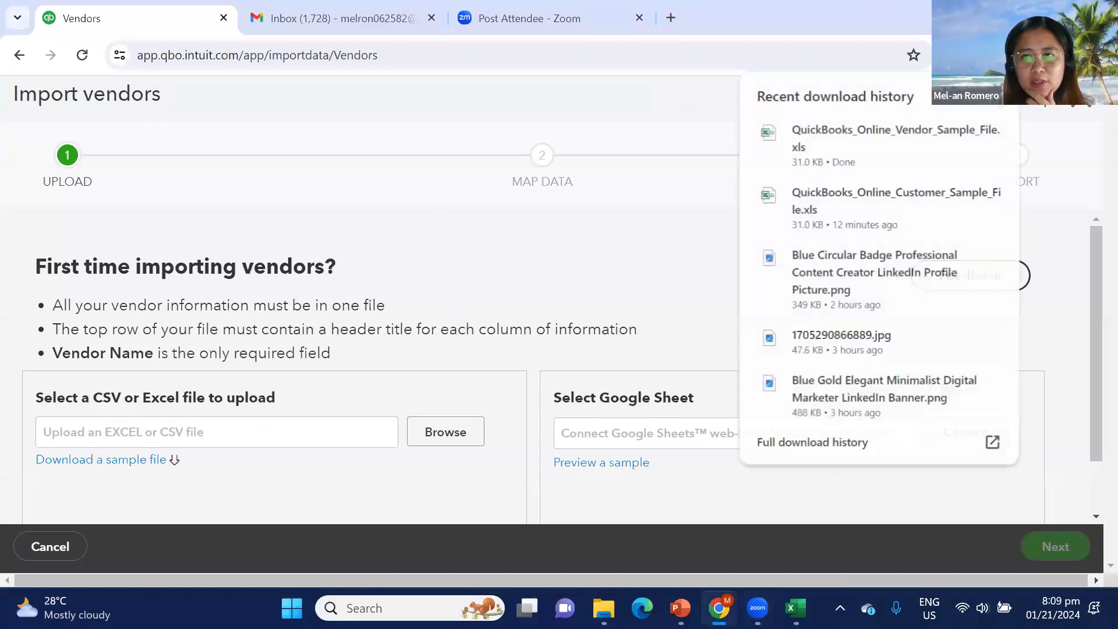
left_click(836, 142)
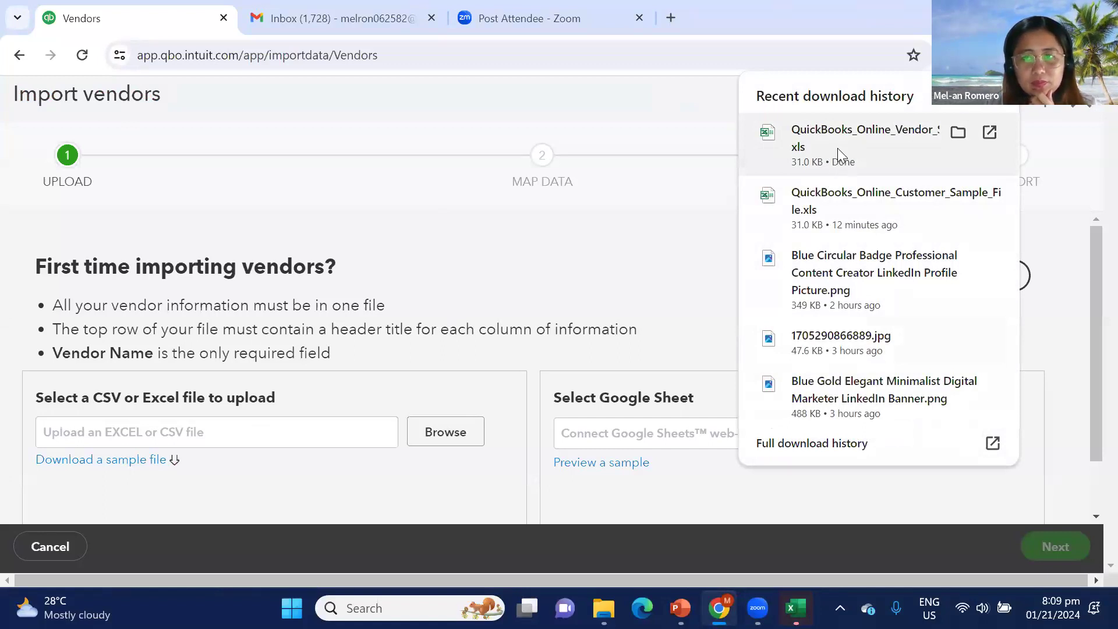
left_click(795, 607)
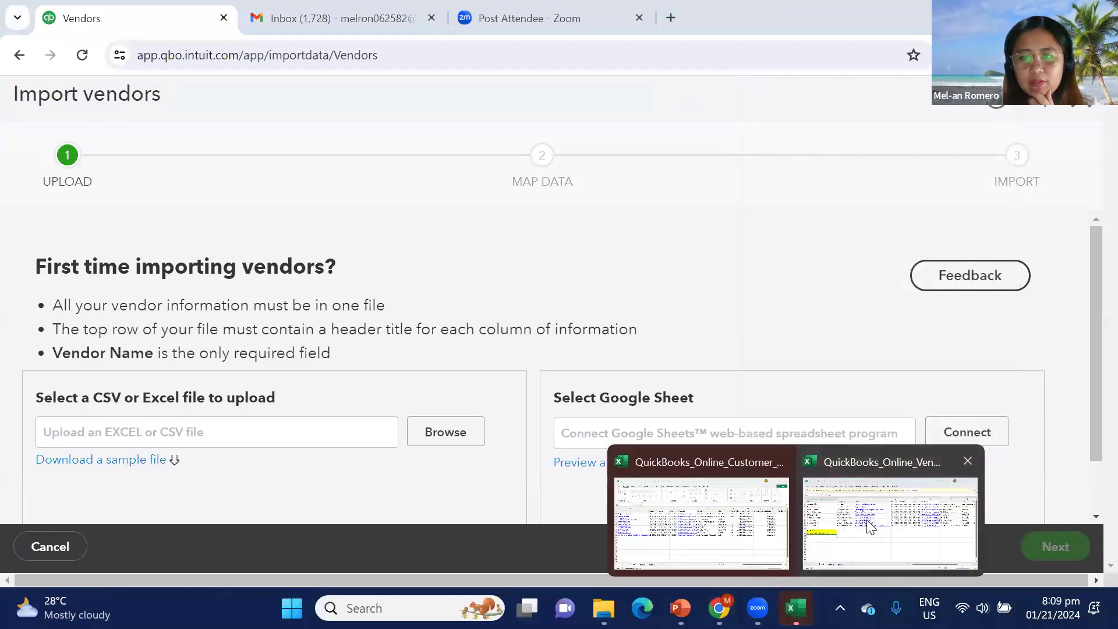
left_click(890, 521)
left_click(418, 322)
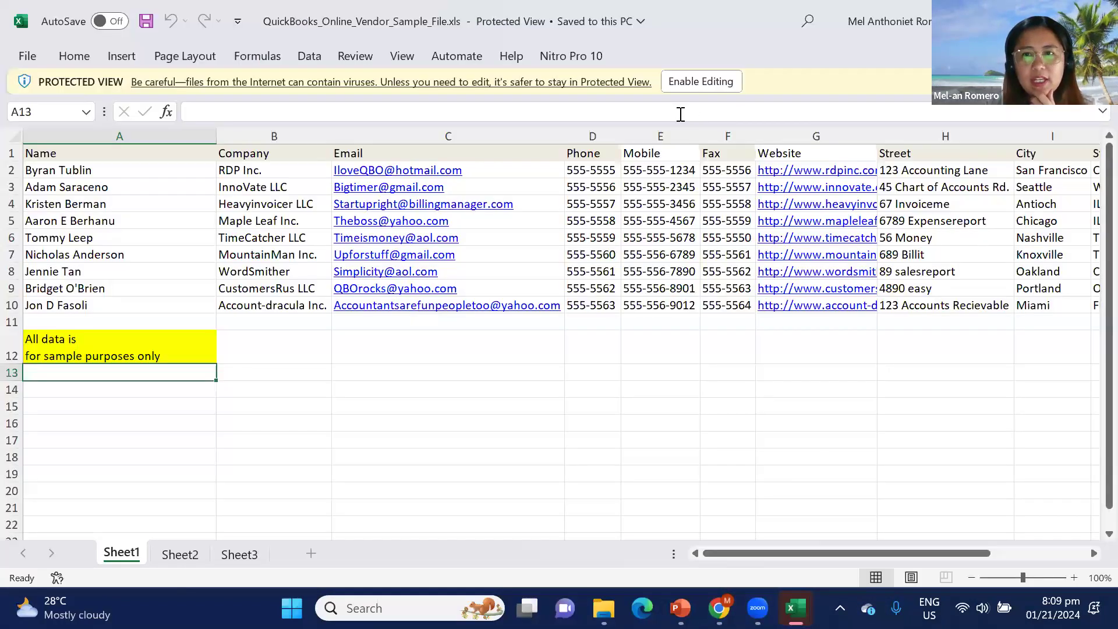
Enable editing in the vendor workbook and delete row 12 containing the highlighted sample-data note.
left_click(702, 81)
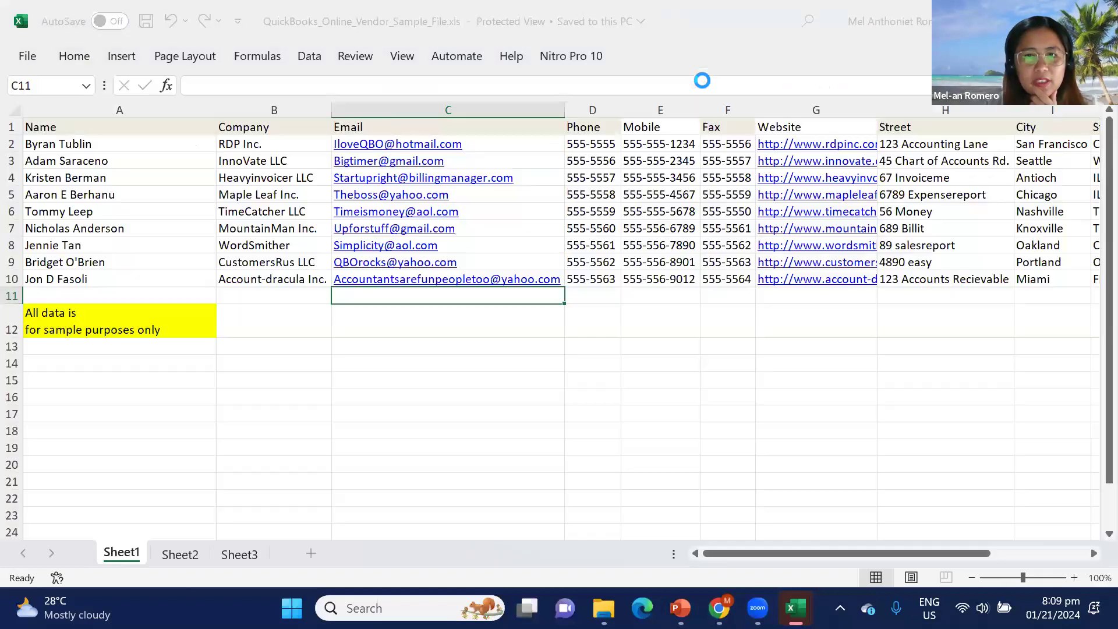
left_click_drag(17, 402, 18, 400)
right_click(95, 408)
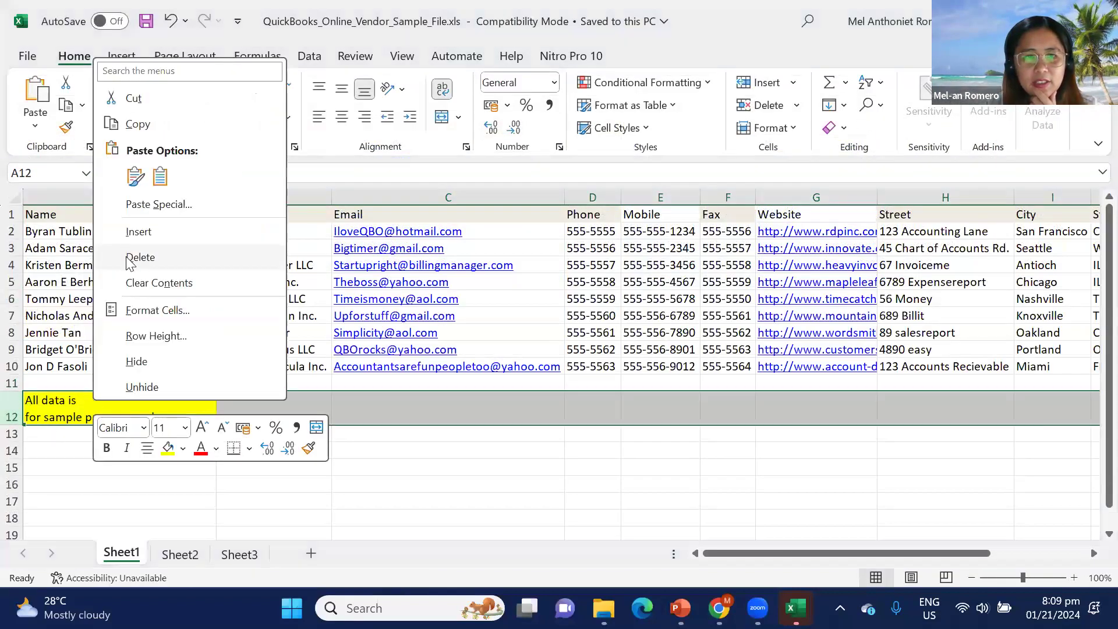
left_click(126, 257)
left_click(361, 463)
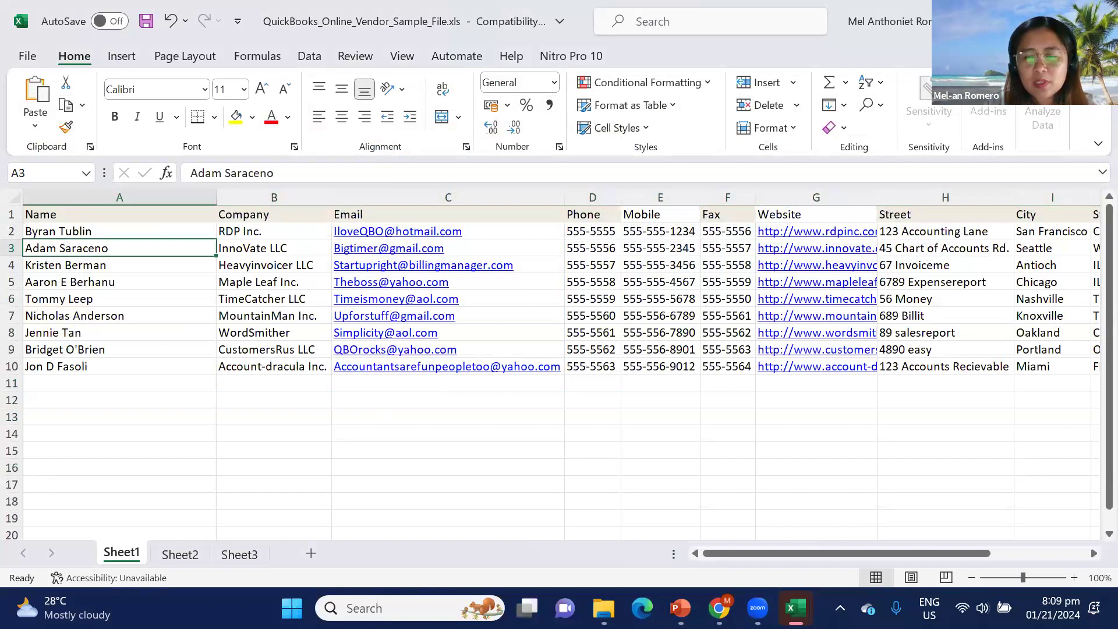
Clear the Opening Balance values in M2:M10, and save and close the vendor workbook.
mouse_move(795, 608)
left_click(731, 516)
left_click_drag(732, 551, 966, 549)
left_click_drag(912, 225, 935, 377)
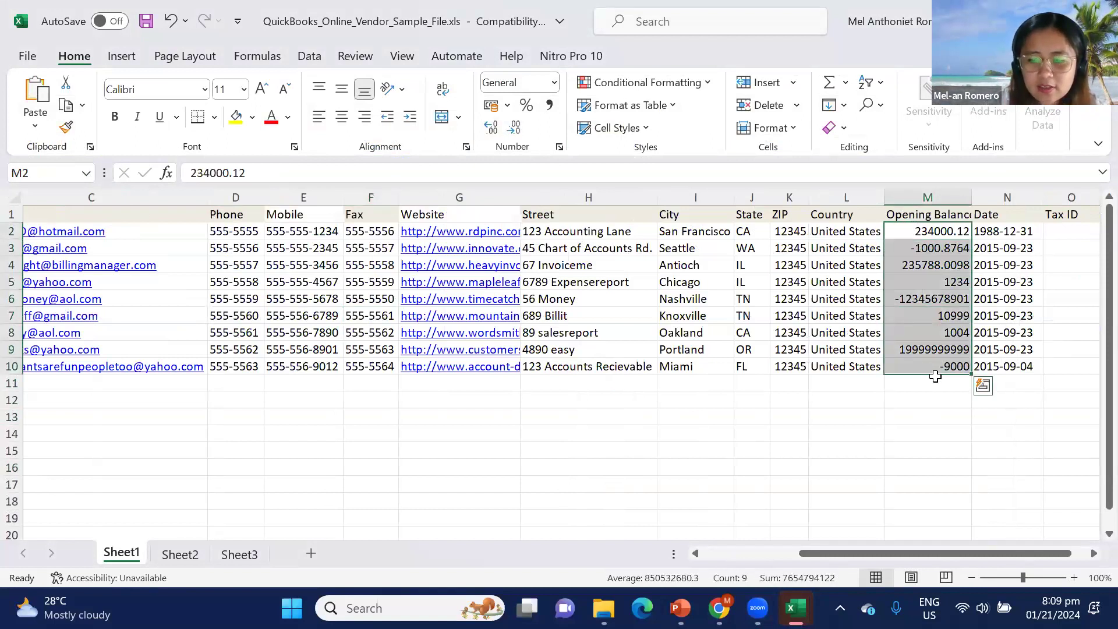
key("Delete")
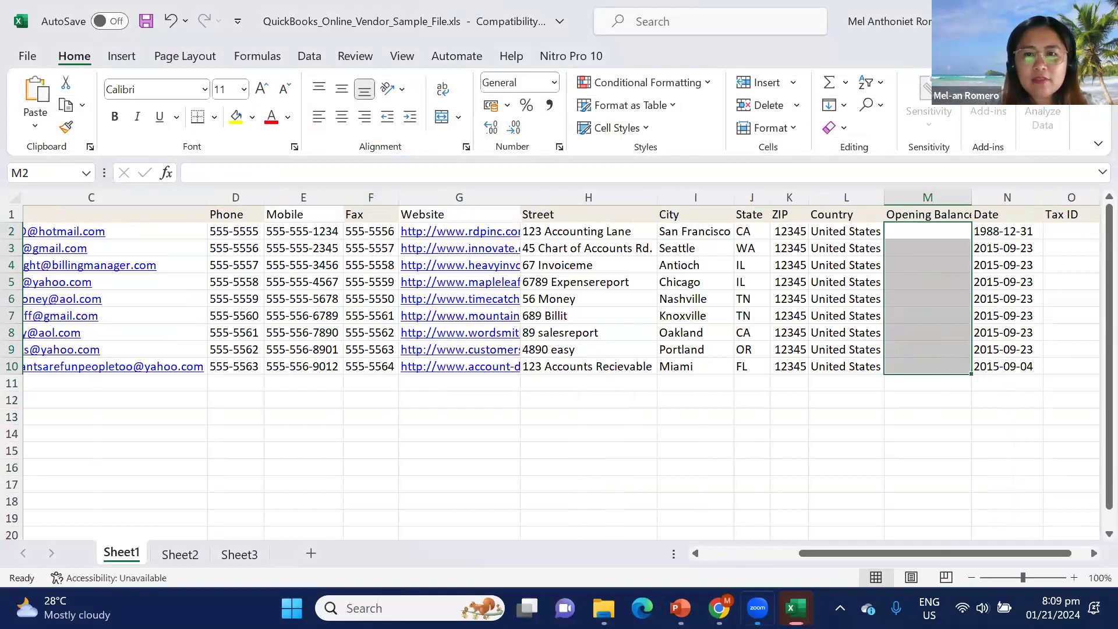
key("ctrl+w")
left_click(512, 325)
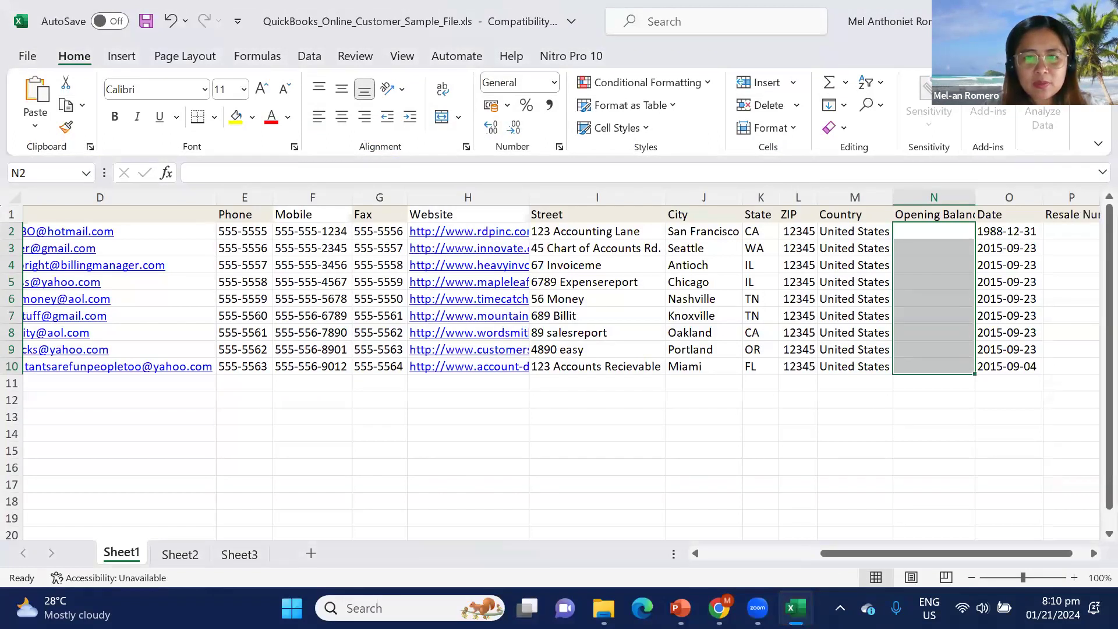
Switch back to the vendor import in the browser, upload QuickBooks_Online_Vendor_Sample_File.xls and continue to the field mapping.
mouse_move(719, 608)
left_click(719, 513)
left_click(460, 441)
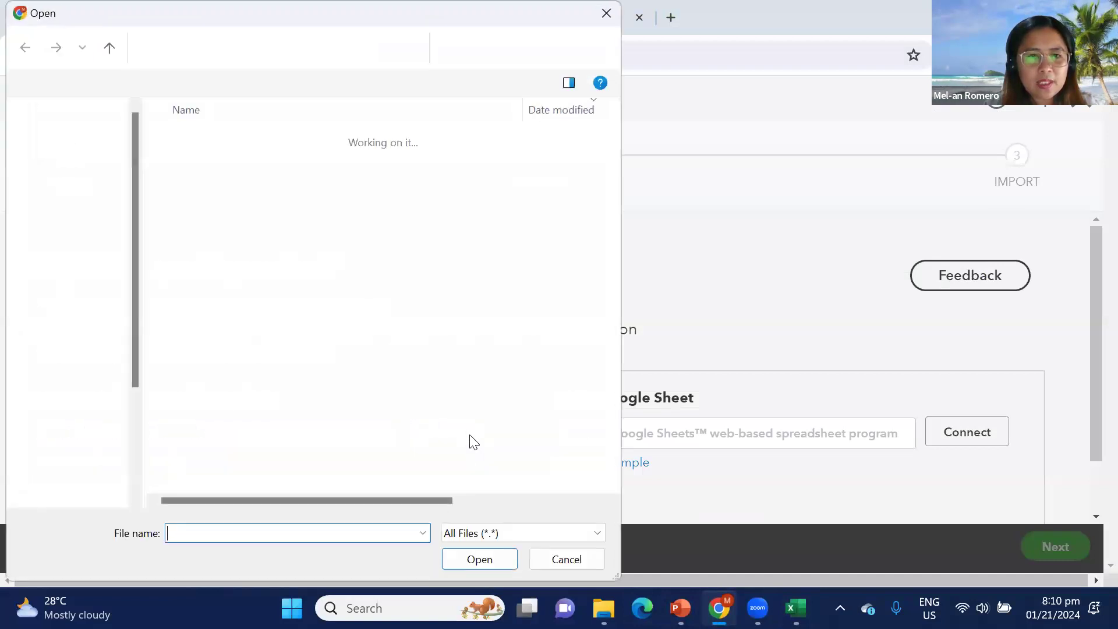
double_click(320, 162)
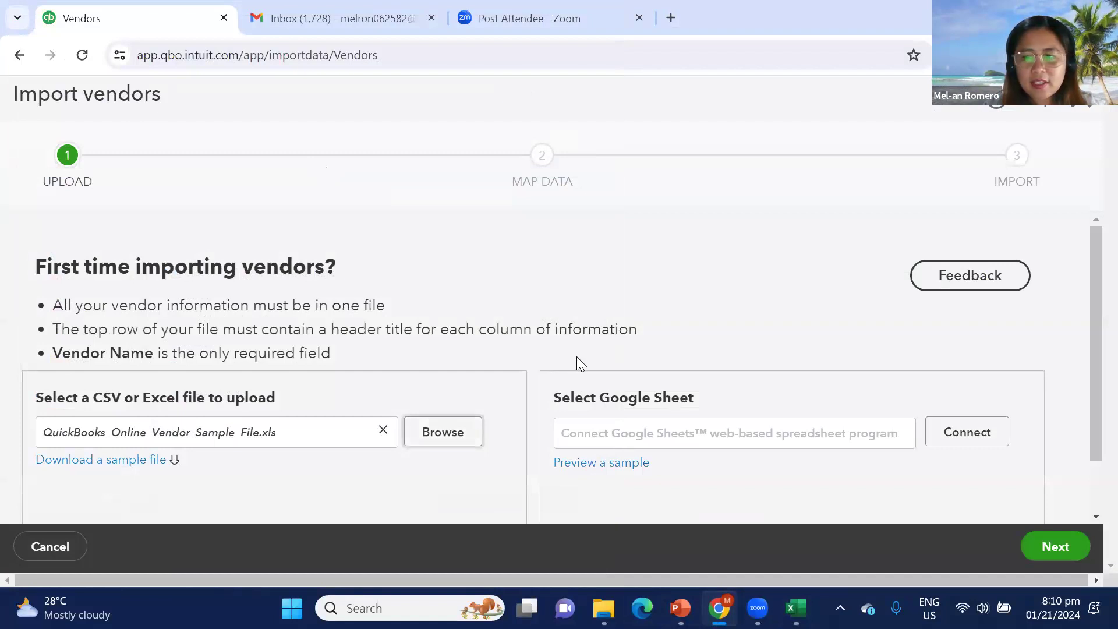
scroll(576, 354, "down", 1)
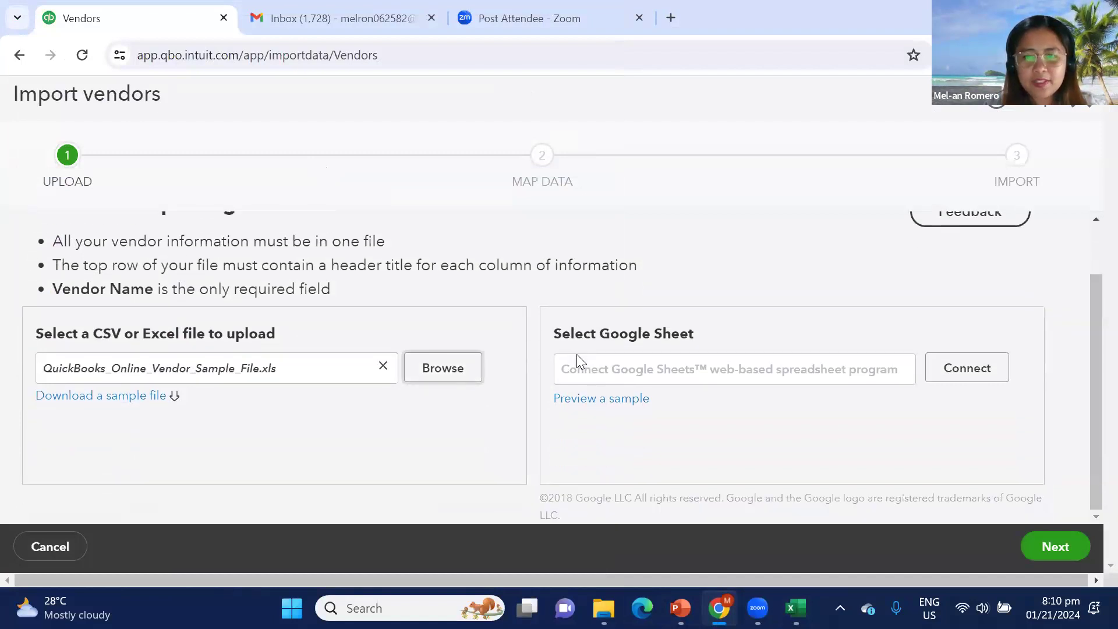
left_click(1065, 553)
Examine how the spreadsheet columns are mapped to the QuickBooks vendor fields, from Name through Tax Id No.
scroll(499, 331, "down", 6)
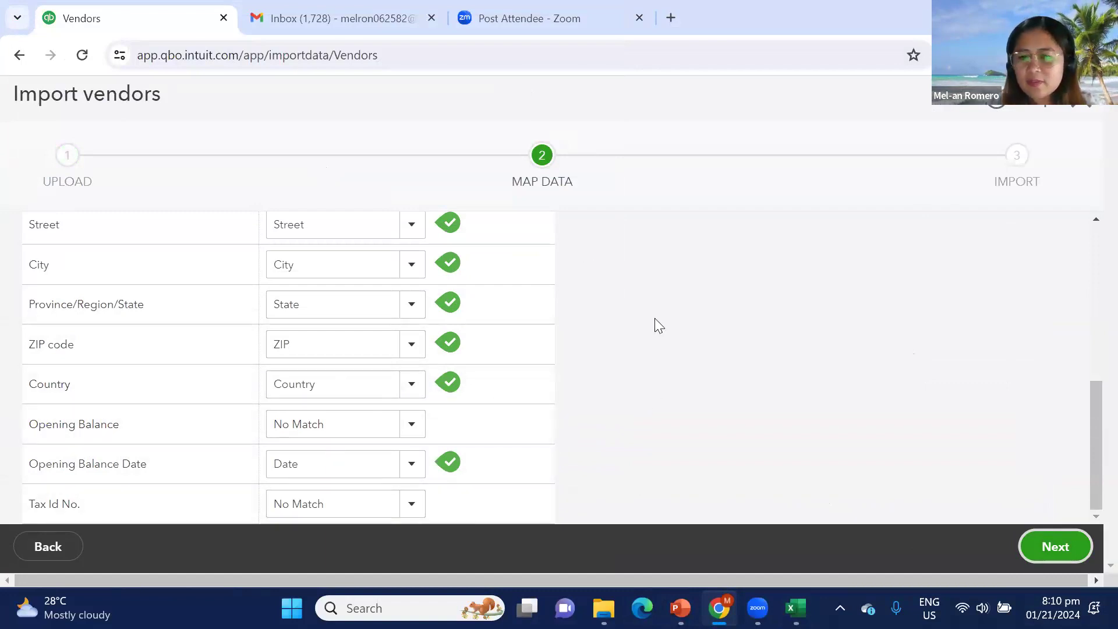
scroll(619, 316, "up", 5)
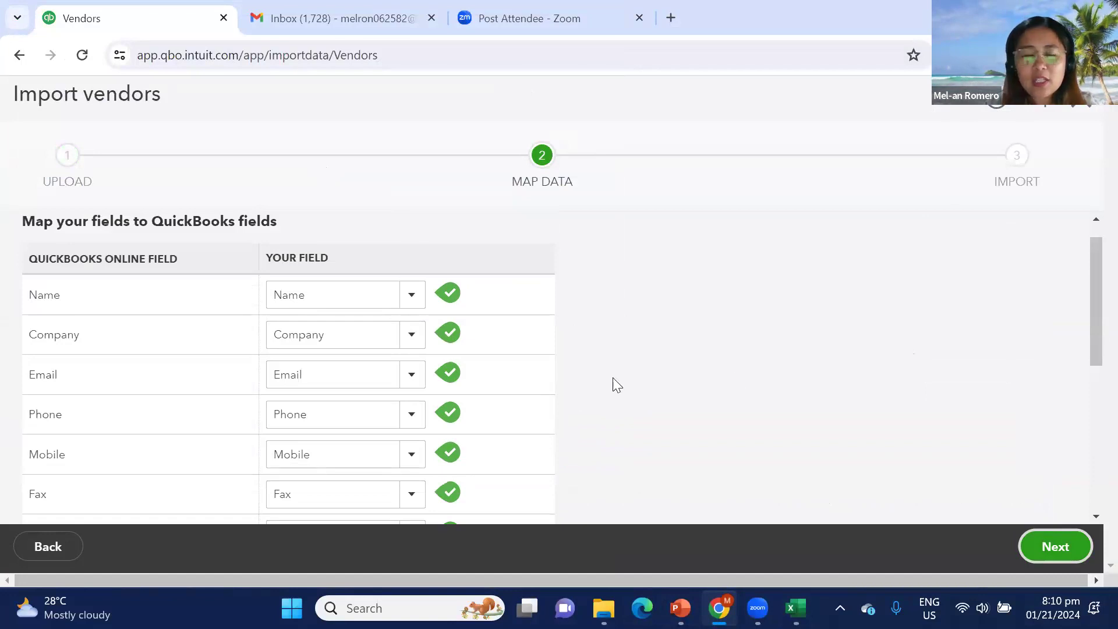
scroll(376, 293, "down", 4)
scroll(384, 311, "down", 2)
scroll(373, 274, "up", 5)
scroll(381, 460, "down", 2)
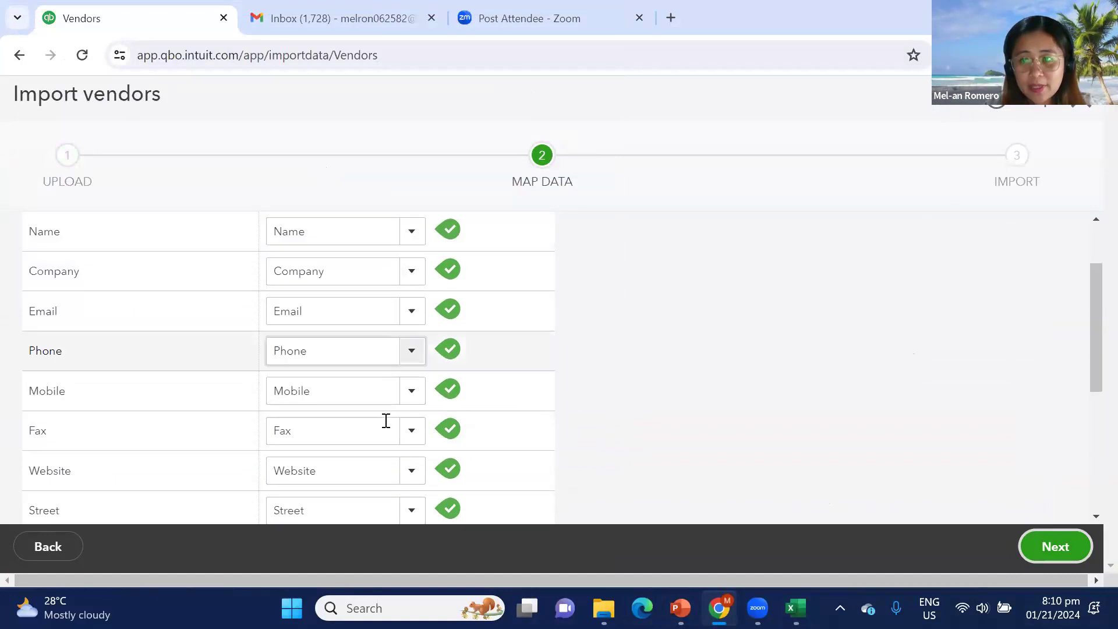
scroll(385, 424, "down", 5)
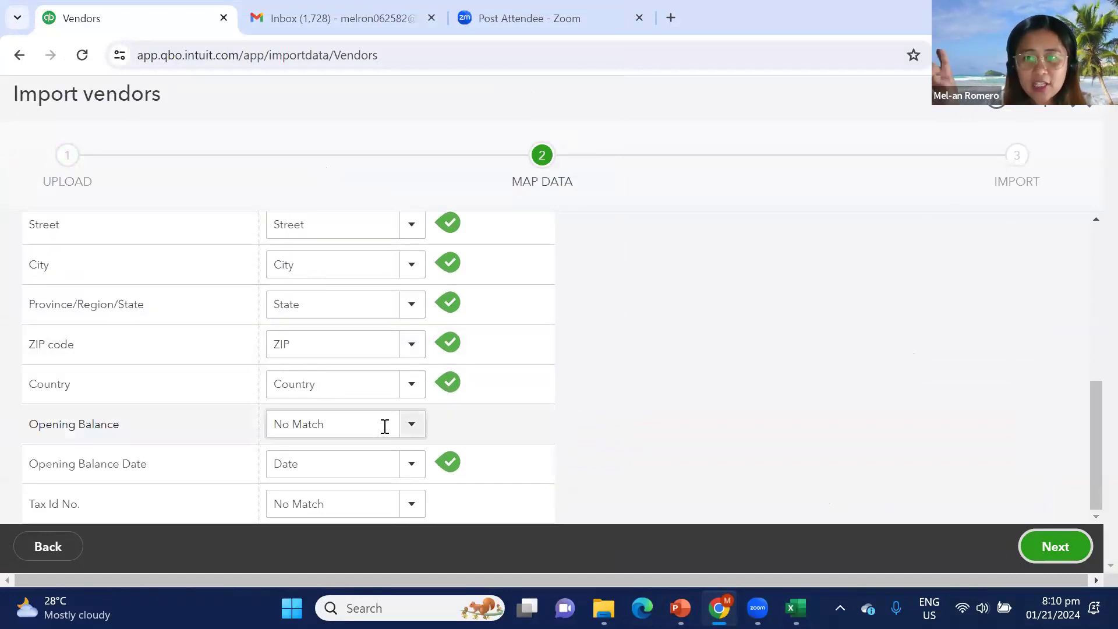
Accept the field mapping and try to import all the listed vendors.
left_click(1039, 558)
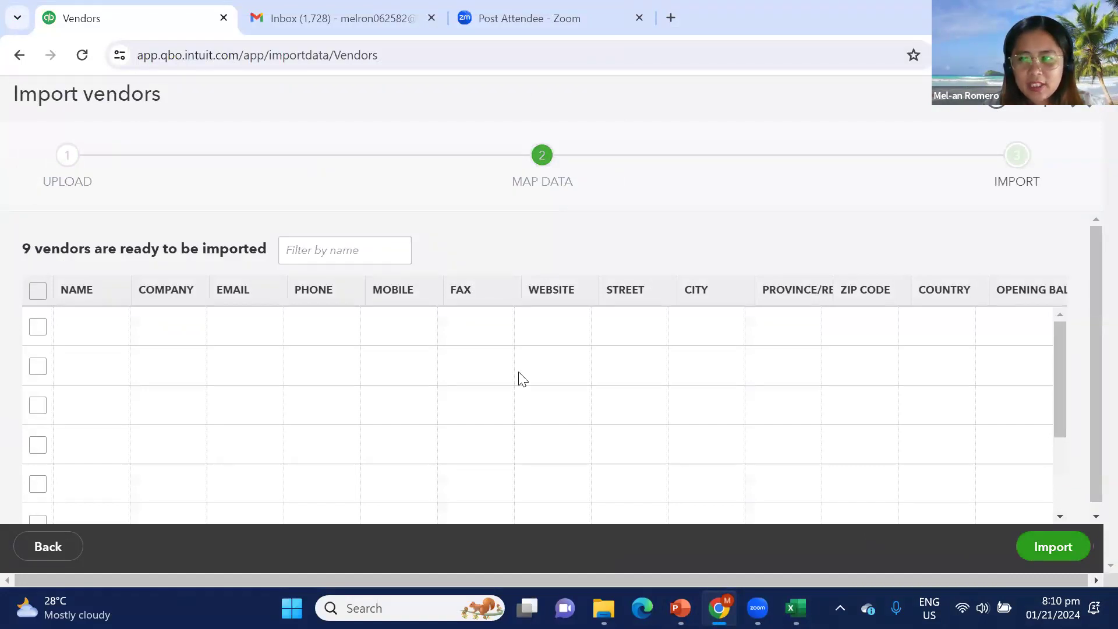
left_click_drag(1055, 349, 1065, 475)
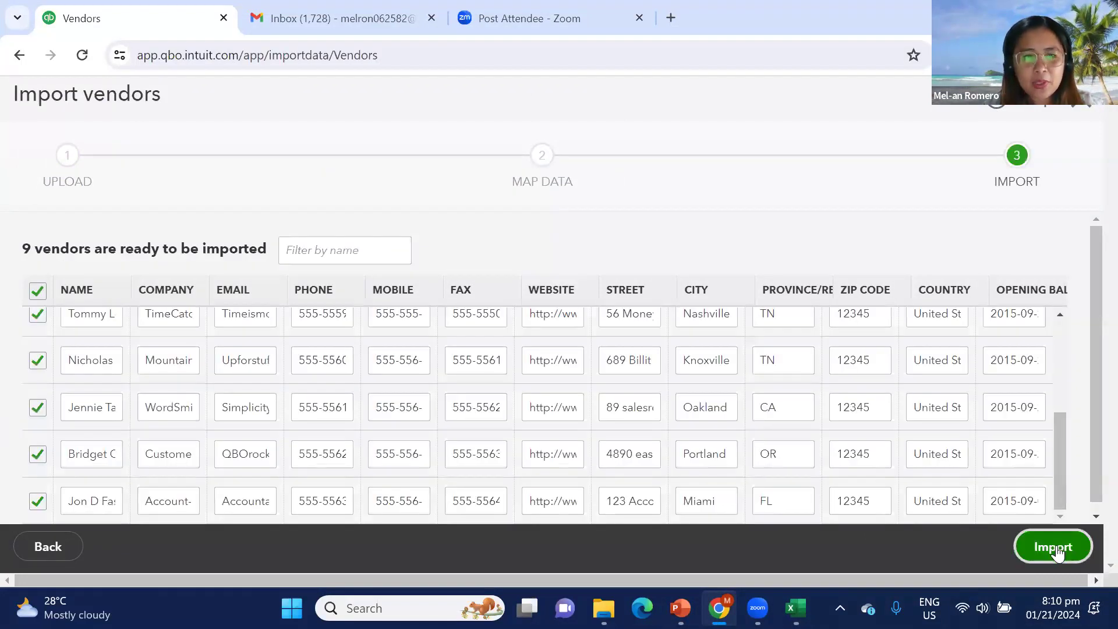
left_click(1055, 548)
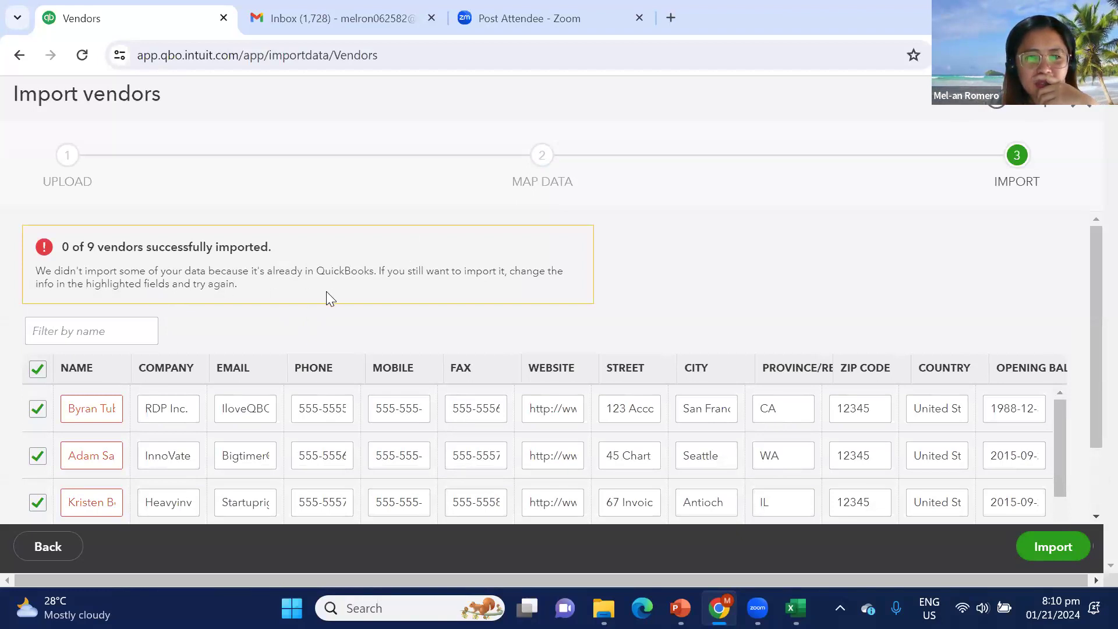
scroll(327, 292, "down", 2)
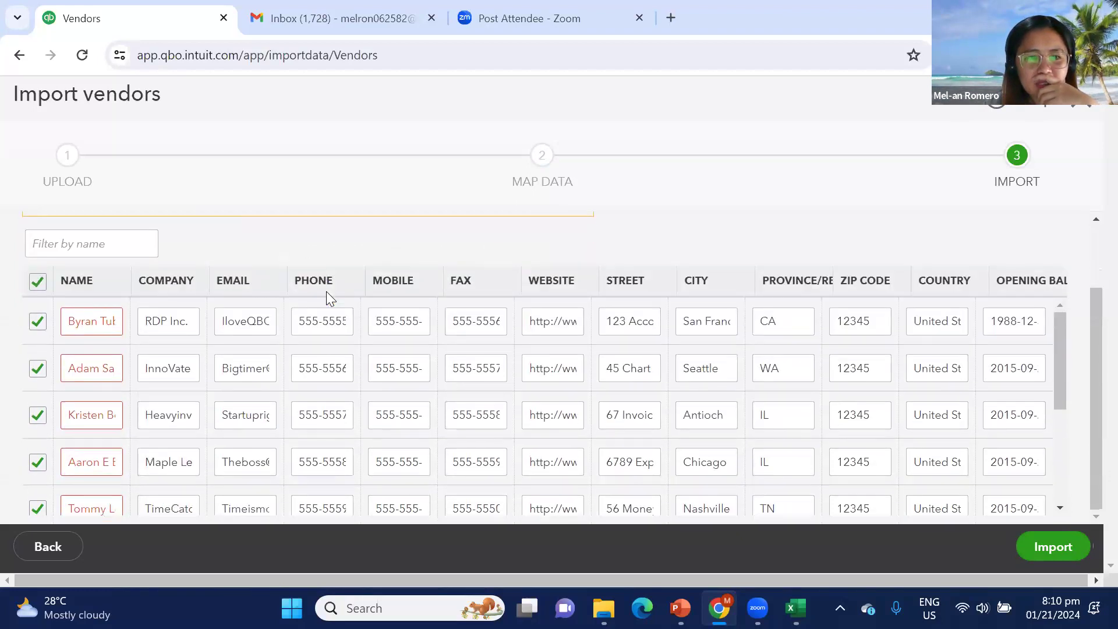
scroll(326, 298, "up", 2)
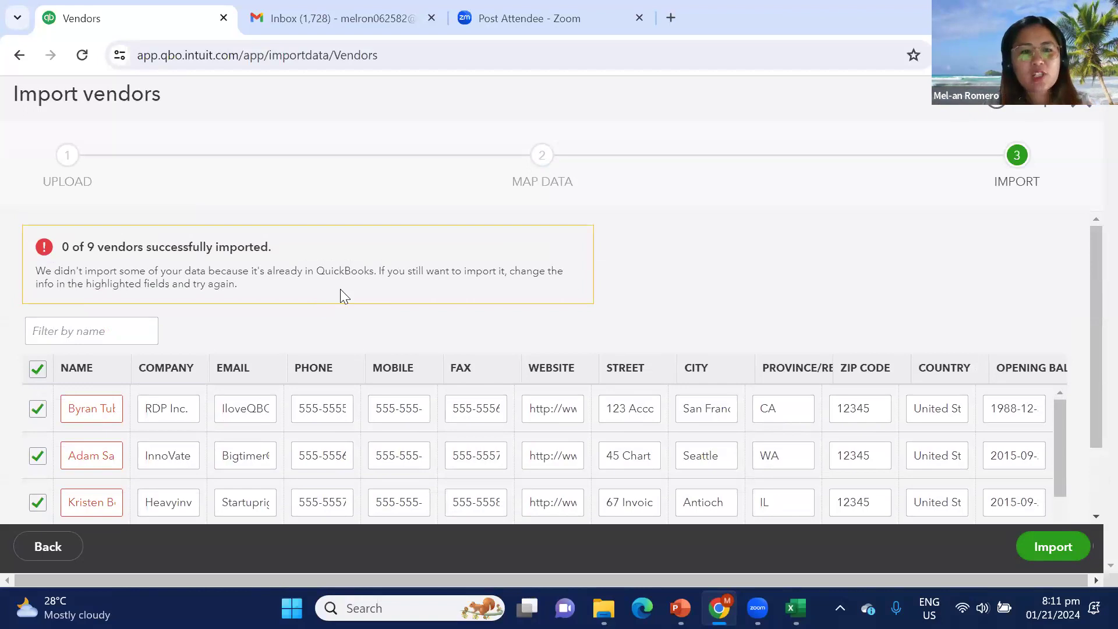
Replace the name of the RDP Inc. vendor in the import list with a different first name.
scroll(342, 297, "down", 2)
left_click(76, 324)
left_click_drag(67, 322, 337, 349)
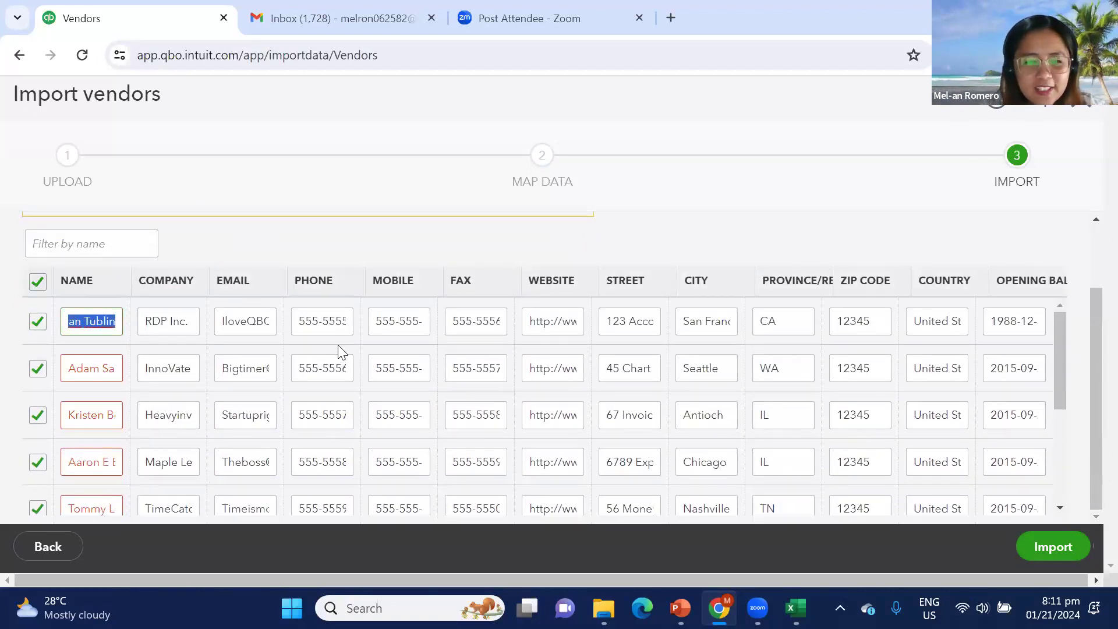
type("J")
key("BackSpace")
type("Juan dela")
key("BackSpace")
key("BackSpace")
key("BackSpace")
key("BackSpace")
key("BackSpace")
key("BackSpace")
key("BackSpace")
key("BackSpace")
key("BackSpace")
type("Juan")
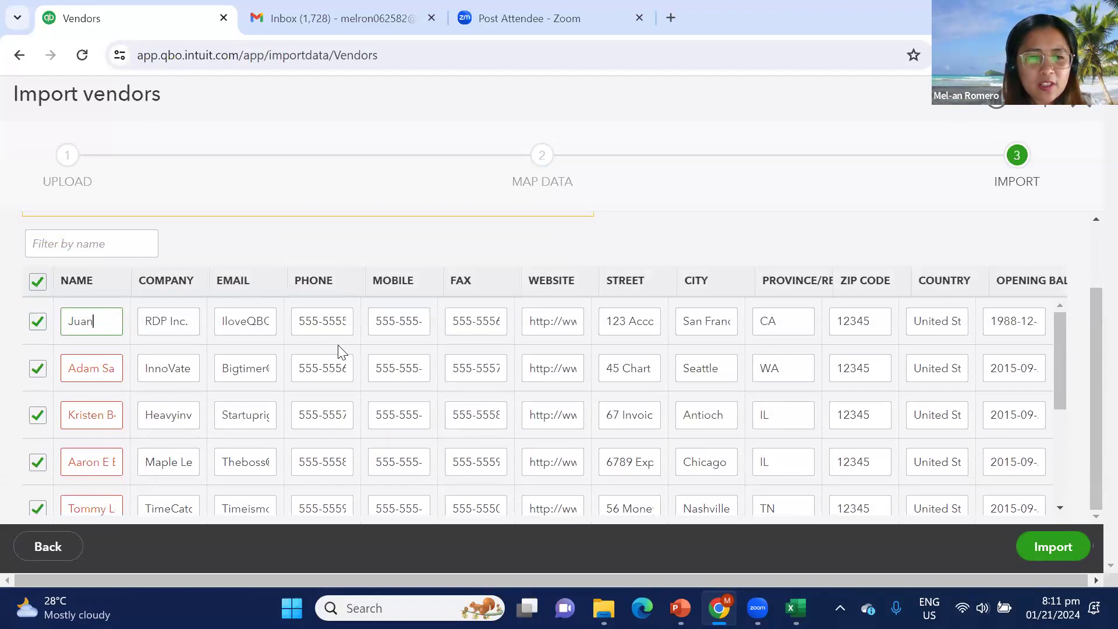
Replace the names of the InnoVate LLC and Heavyinvoicer LLC vendors with new first names.
left_click(107, 371)
left_click_drag(68, 367, 404, 411)
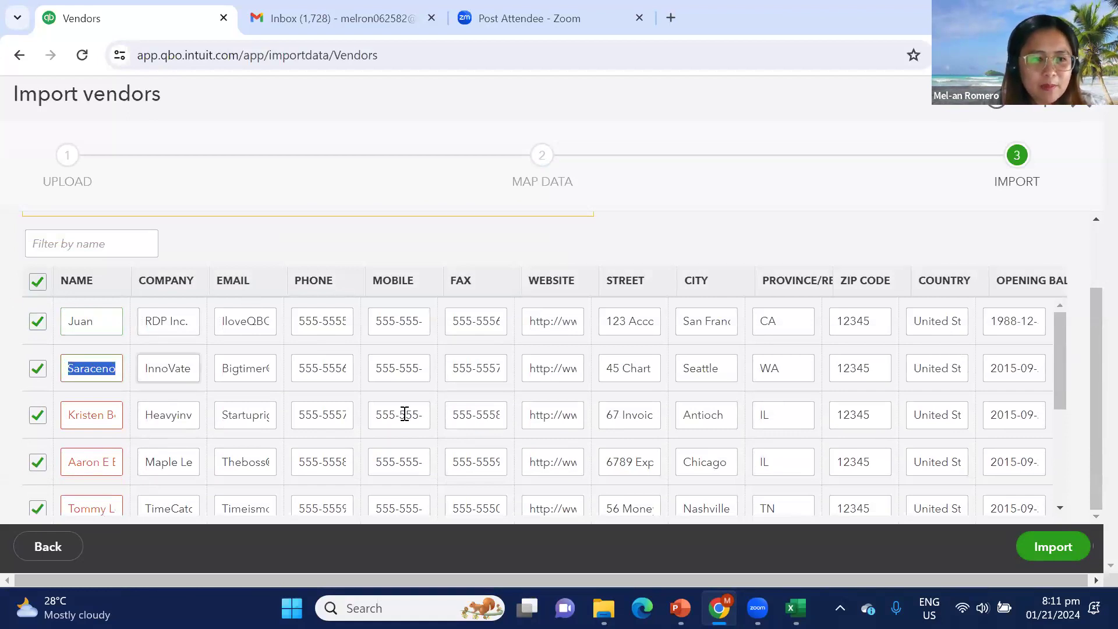
type("Maria")
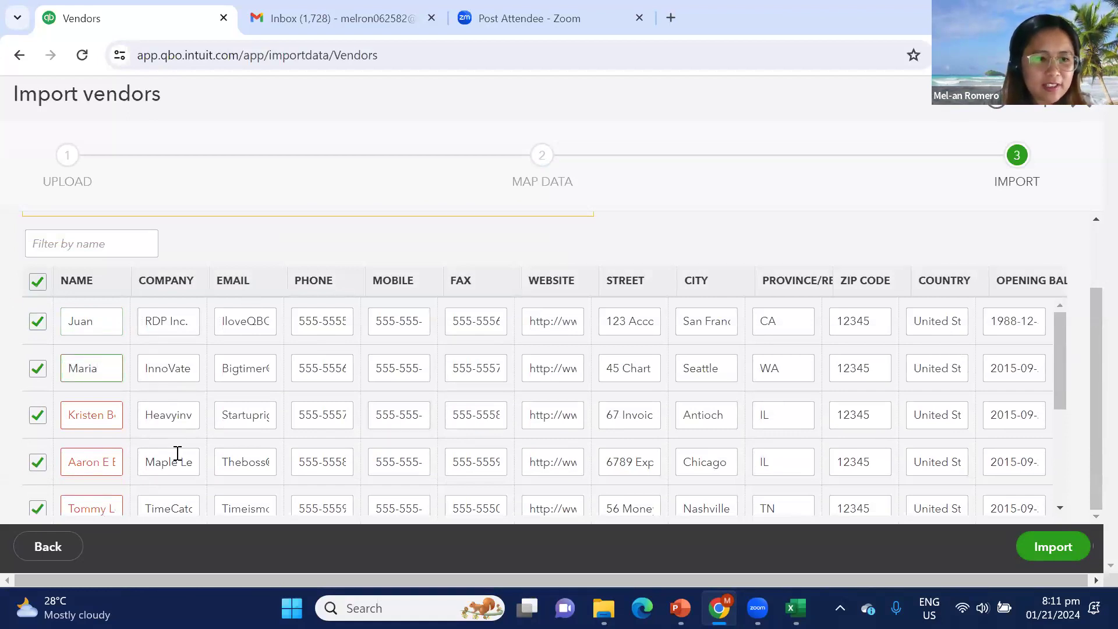
left_click_drag(81, 416, 552, 415)
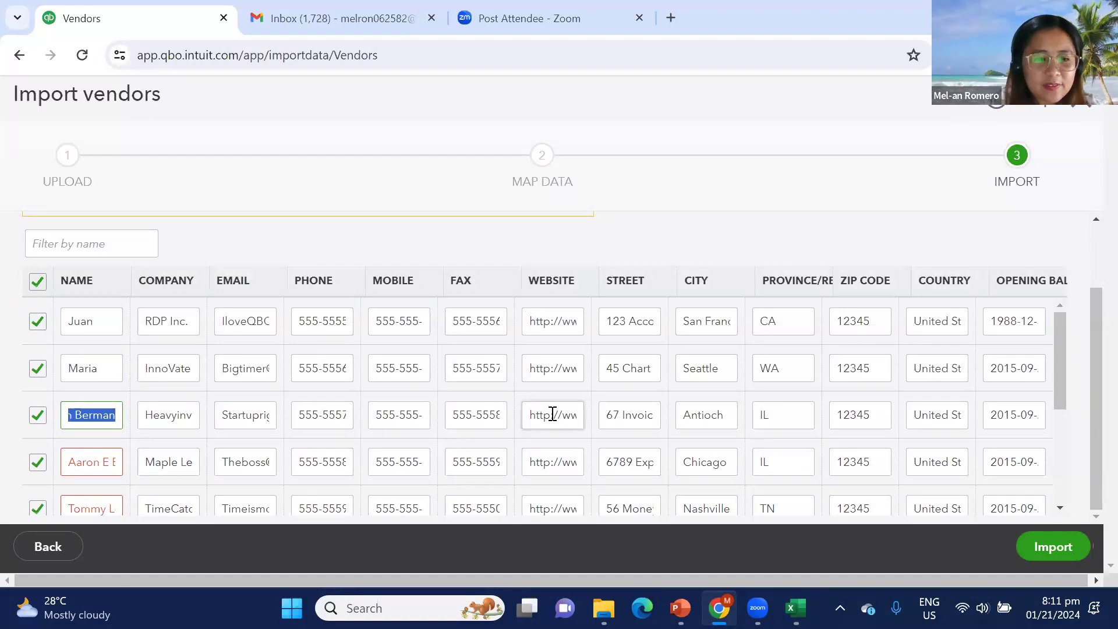
type("Christine")
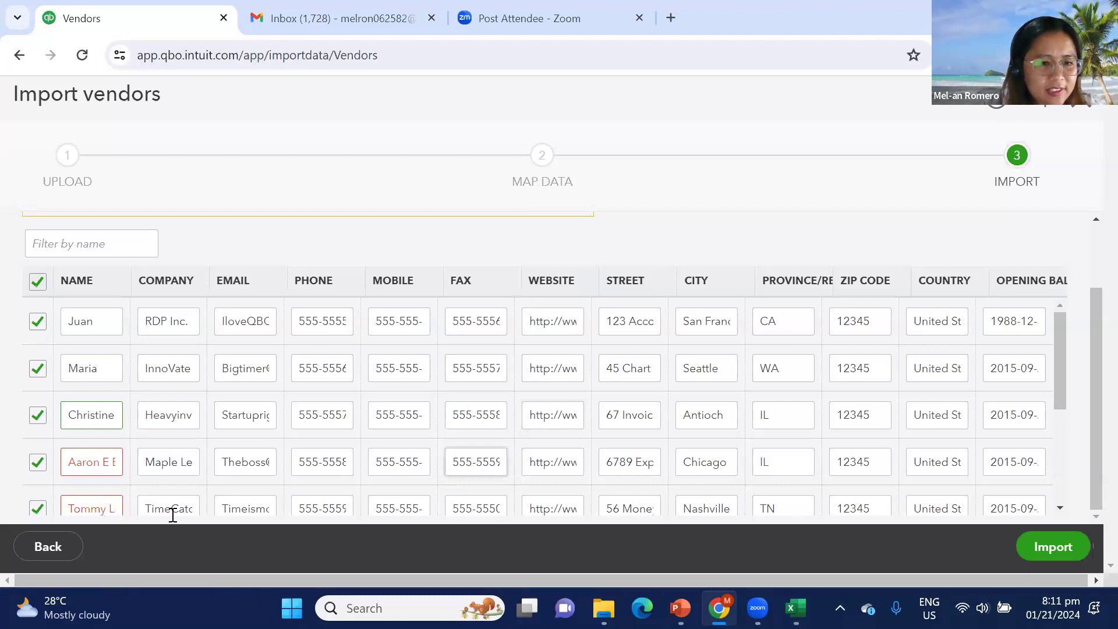
Shorten the Maple Leaf Inc. vendor's name to the surname and the TimeCatcher LLC vendor's name to the first name.
scroll(133, 446, "down", 4)
scroll(70, 349, "up", 3)
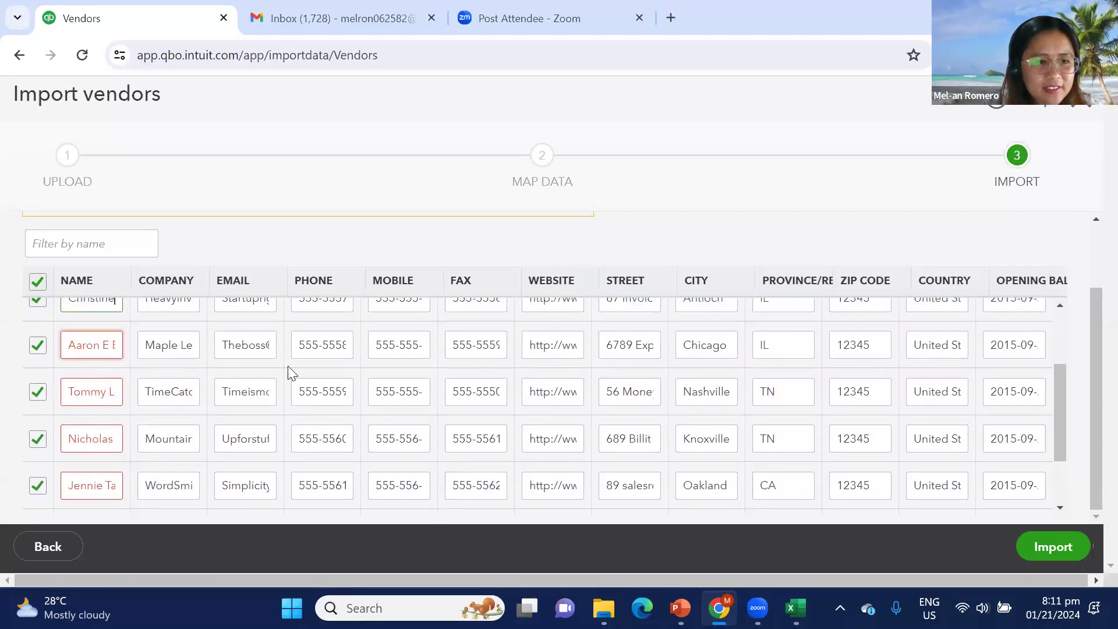
key("Tab")
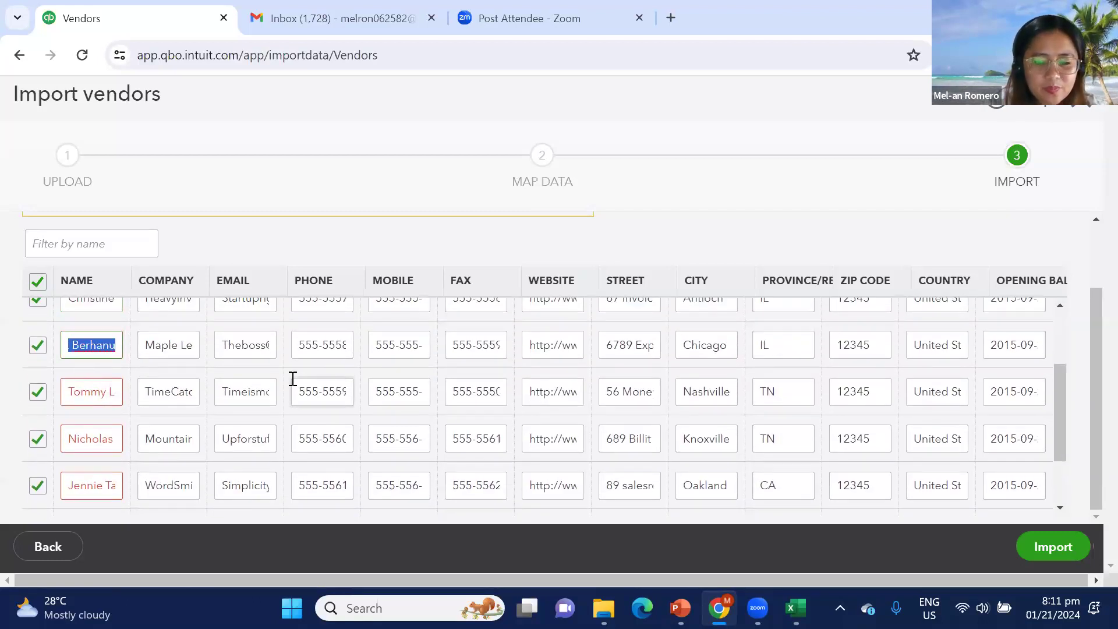
key("End")
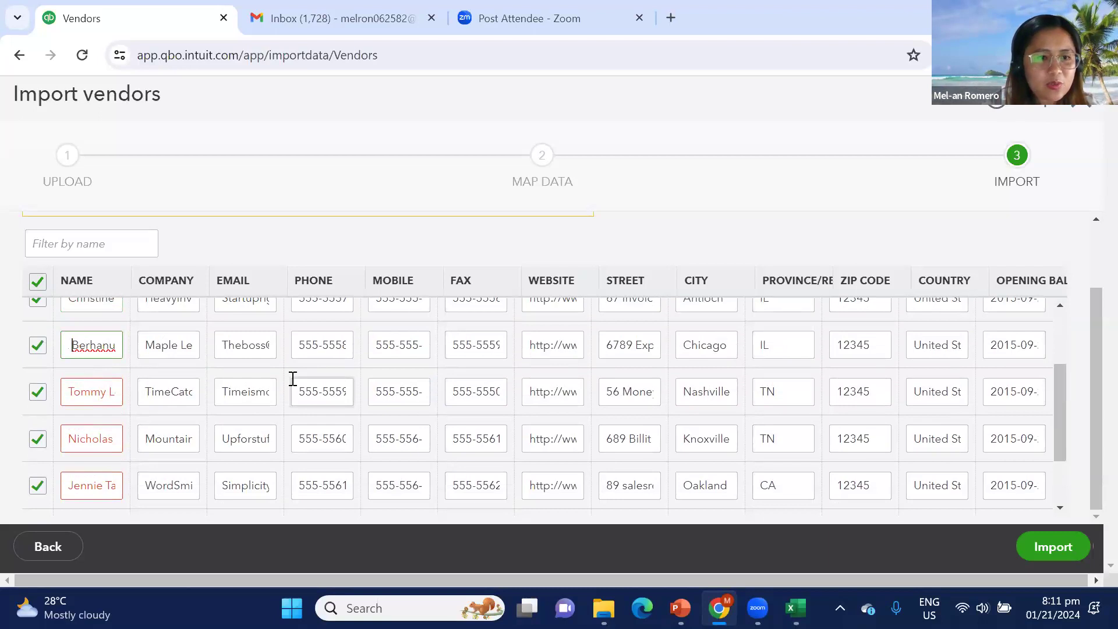
key("Home")
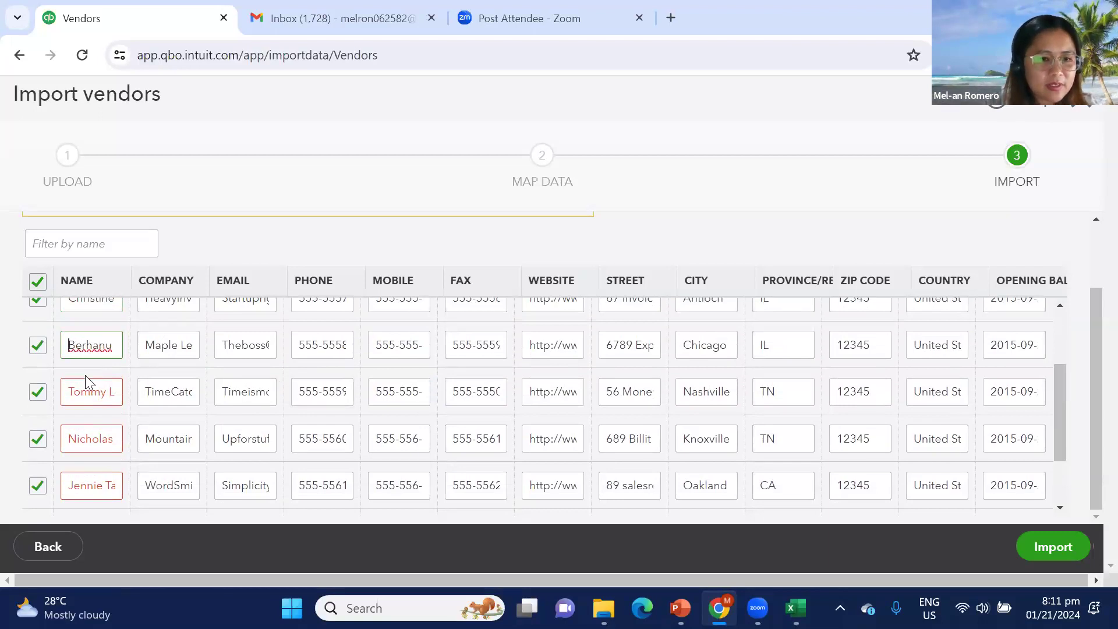
double_click(107, 391)
key("Home")
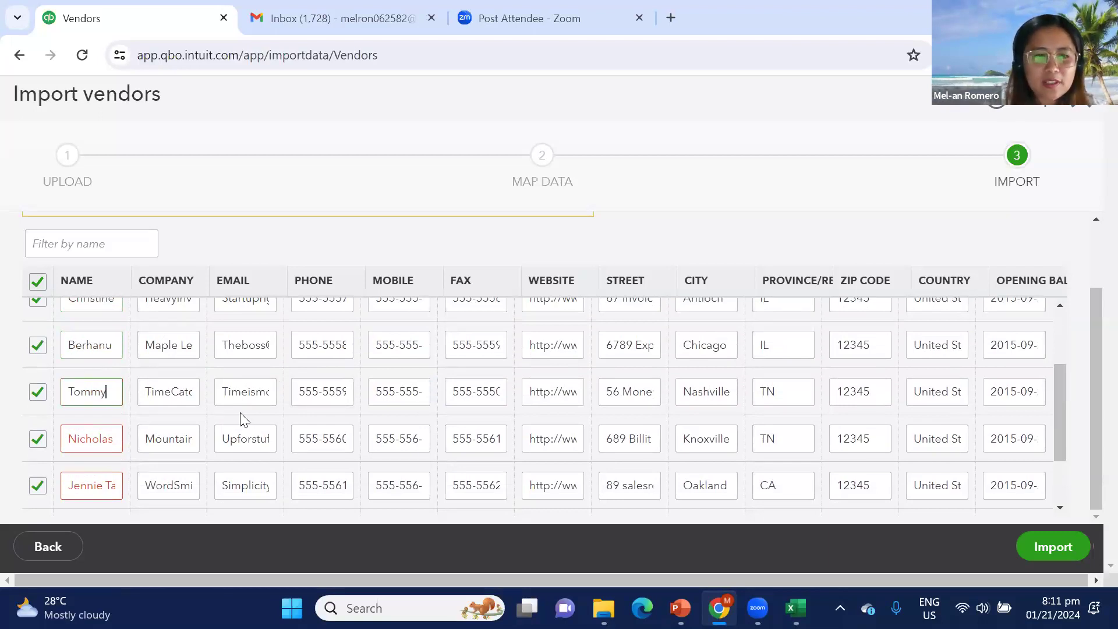
scroll(82, 430, "down", 1)
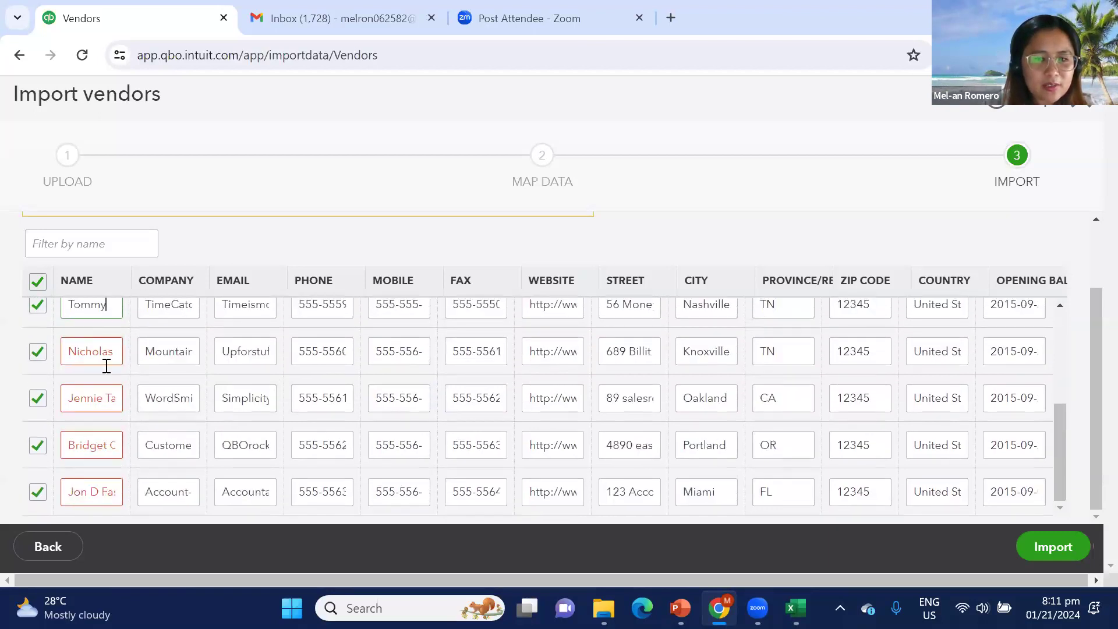
Shorten the MountainMan Inc. vendor's name in the import list to the first name only.
double_click(72, 351)
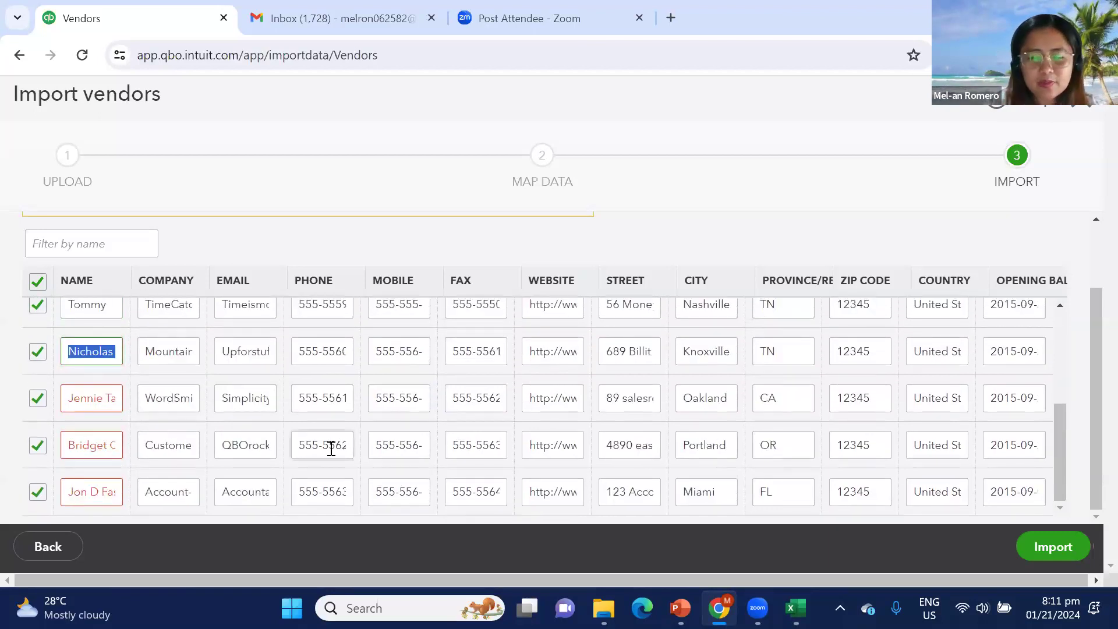
key("End")
key("BackSpace")
key("BackSpace")
key("BackSpace")
key("BackSpace")
key("BackSpace")
key("BackSpace")
key("BackSpace")
key("BackSpace")
key("BackSpace")
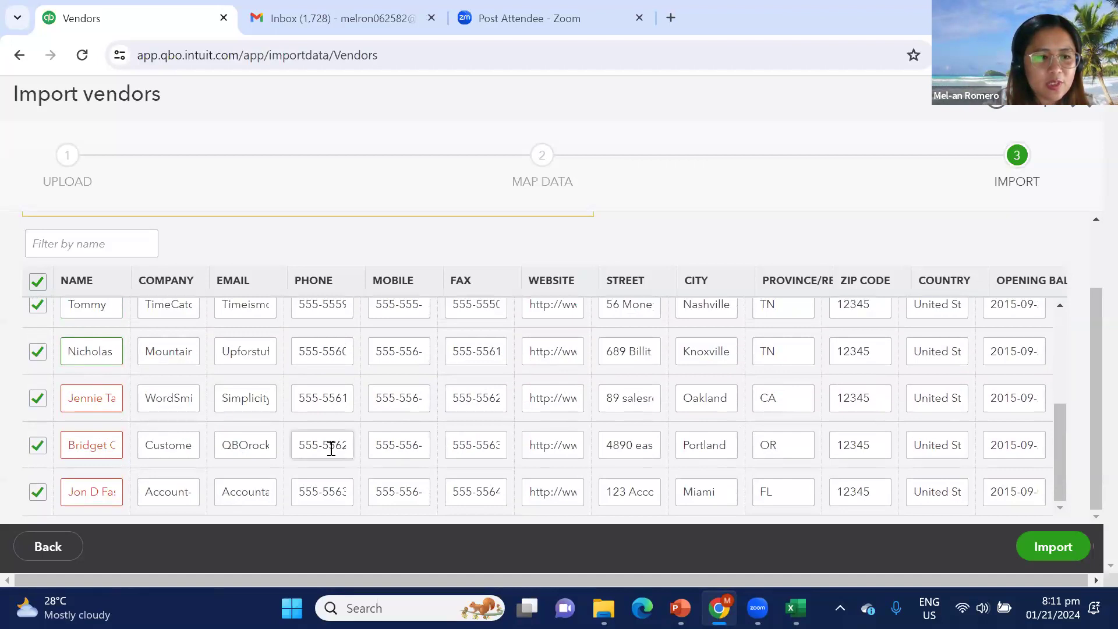
Remove the surname from the WordSmither vendor's name in the import list.
double_click(110, 398)
key("End")
key("BackSpace")
key("BackSpace")
key("BackSpace")
key("BackSpace")
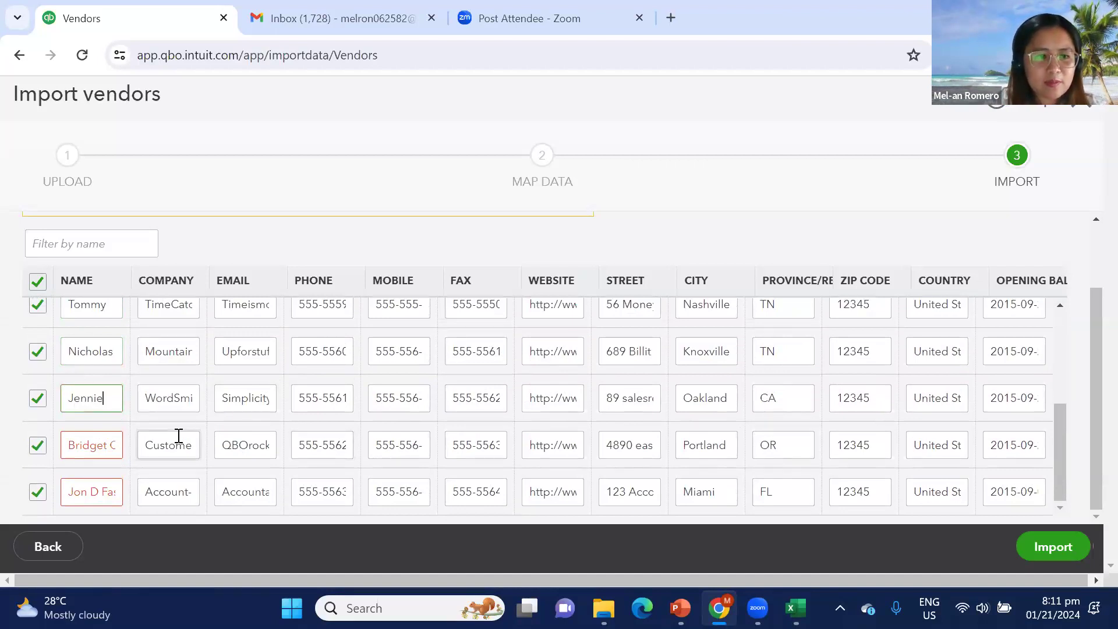
Cut the CustomersRus LLC vendor's name down to the first name.
left_click(89, 446)
double_click(106, 447)
key("End")
key("BackSpace")
key("BackSpace")
key("BackSpace")
key("BackSpace")
key("BackSpace")
key("BackSpace")
key("BackSpace")
key("BackSpace")
Reduce the last listed vendor's name to the first name and import all the selected vendors.
left_click(100, 497)
triple_click(102, 498)
key("End")
key("BackSpace")
key("BackSpace")
key("BackSpace")
key("BackSpace")
key("BackSpace")
key("BackSpace")
key("BackSpace")
key("BackSpace")
key("BackSpace")
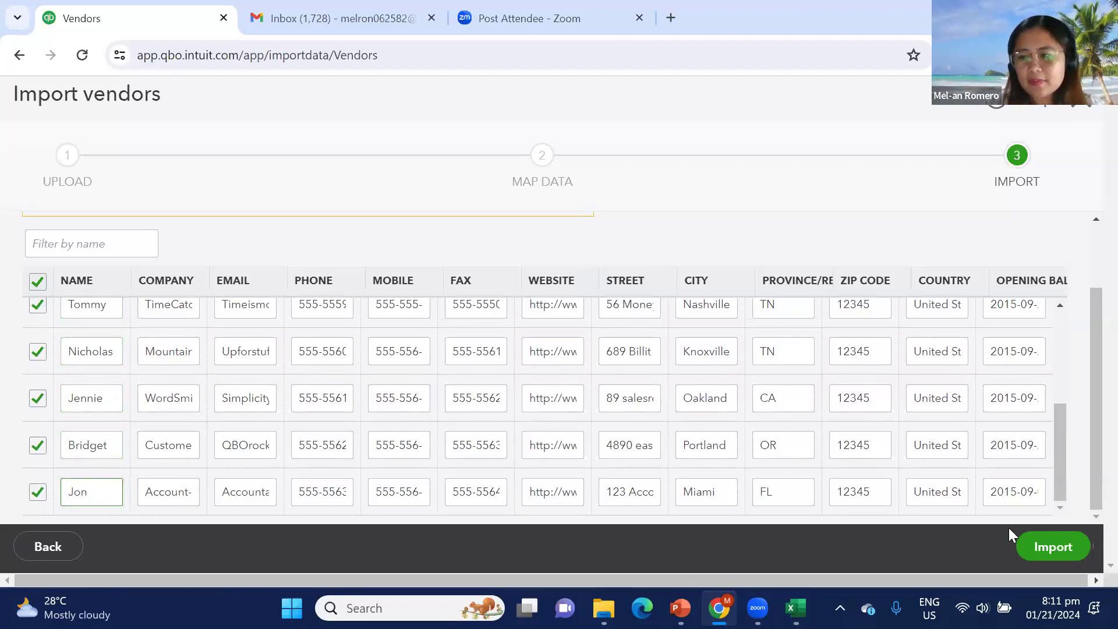
left_click(1038, 545)
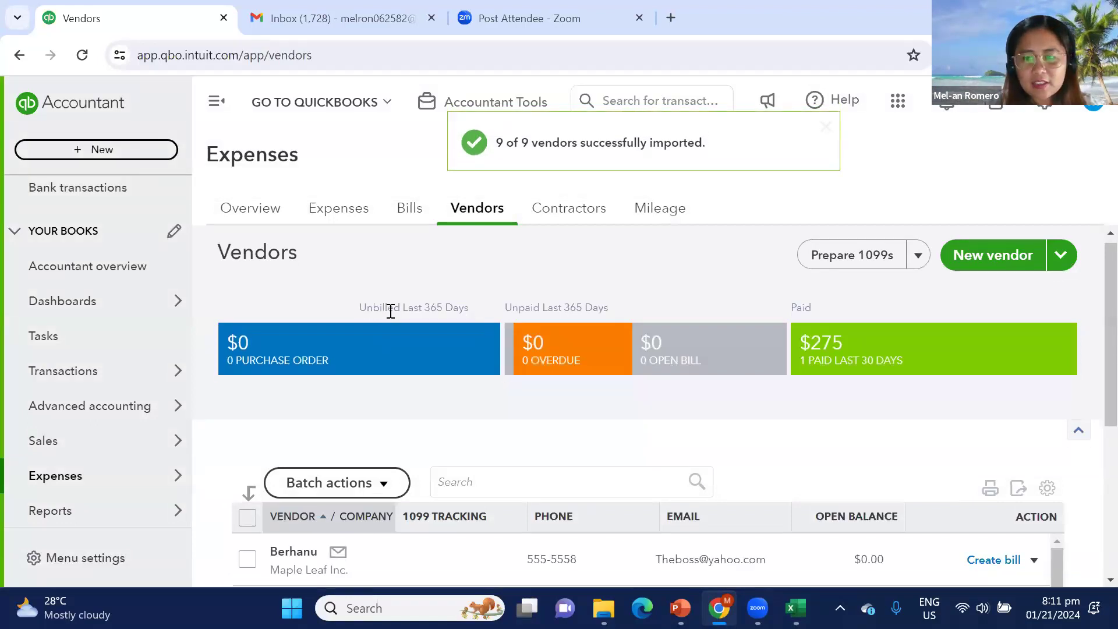
Look through the whole vendor list and view the other actions available for the Romero Cleaning Services vendor.
scroll(387, 317, "down", 3)
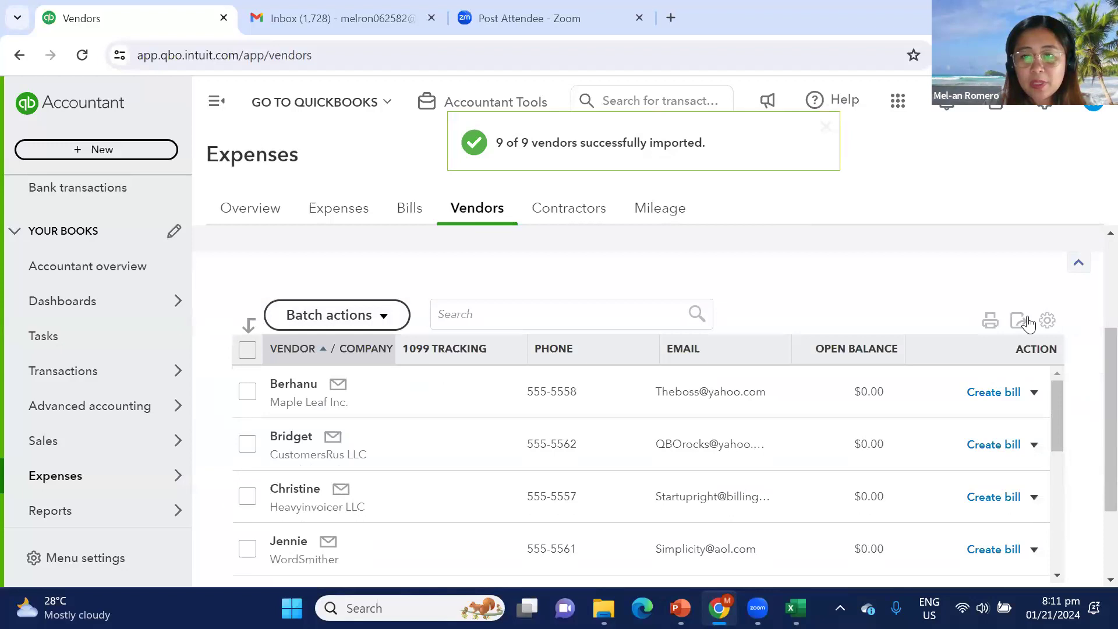
scroll(880, 433, "down", 1)
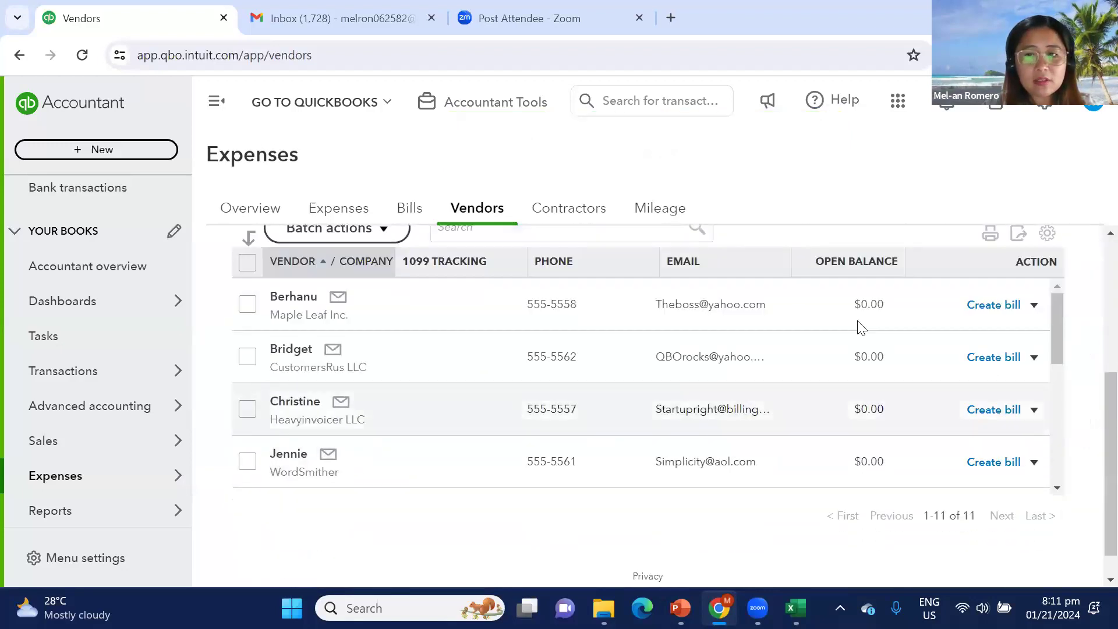
left_click_drag(1056, 331, 1052, 477)
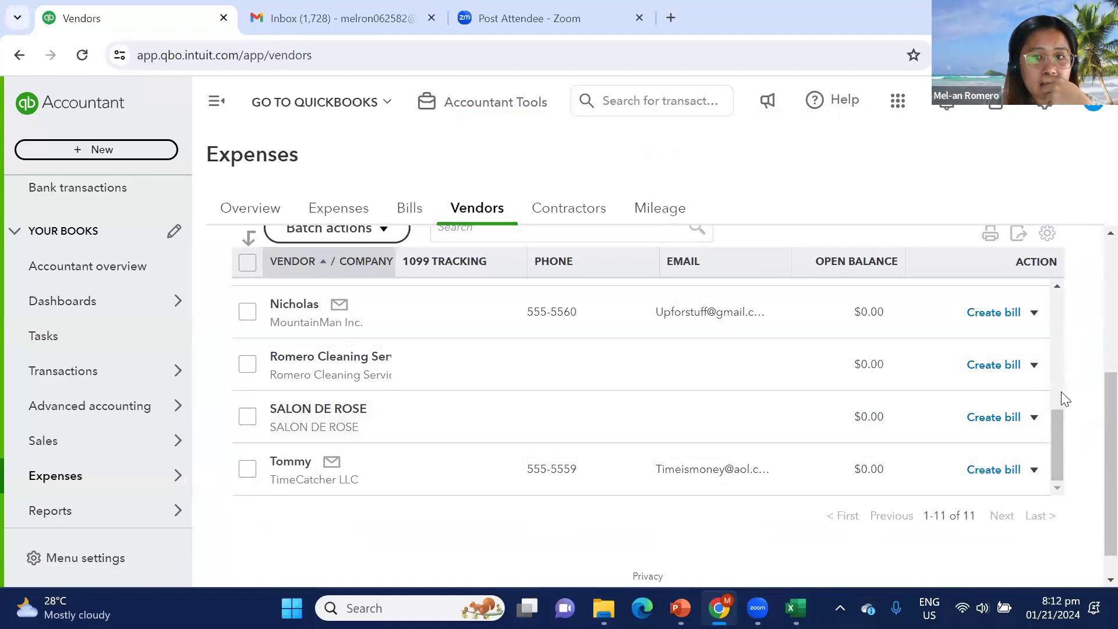
left_click(1034, 365)
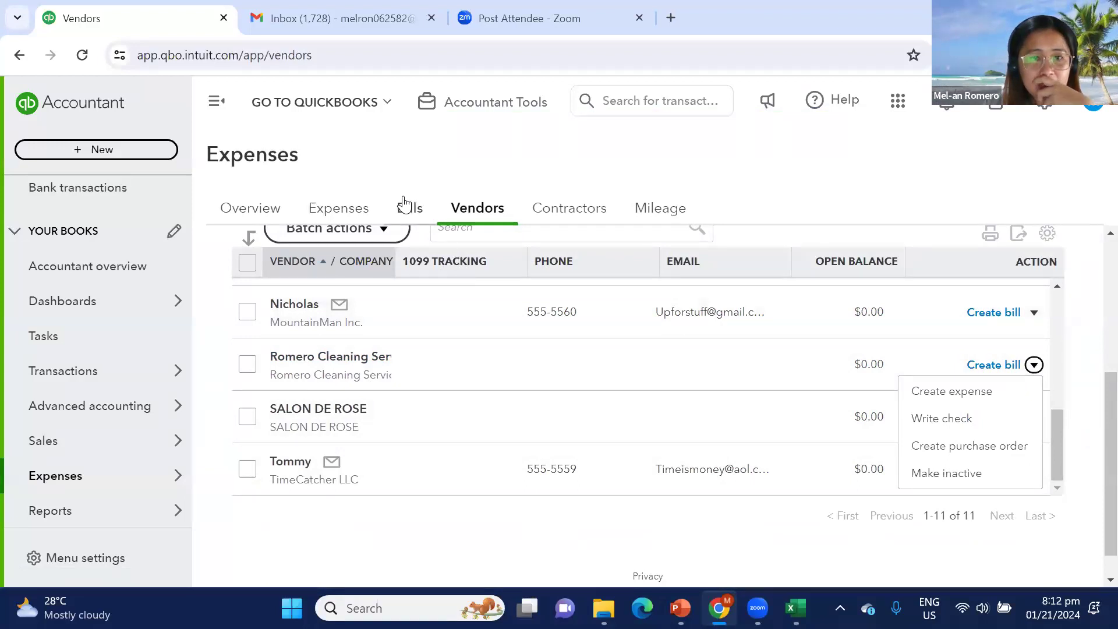
Review the bills waiting for review and the recorded expense transactions.
left_click(402, 218)
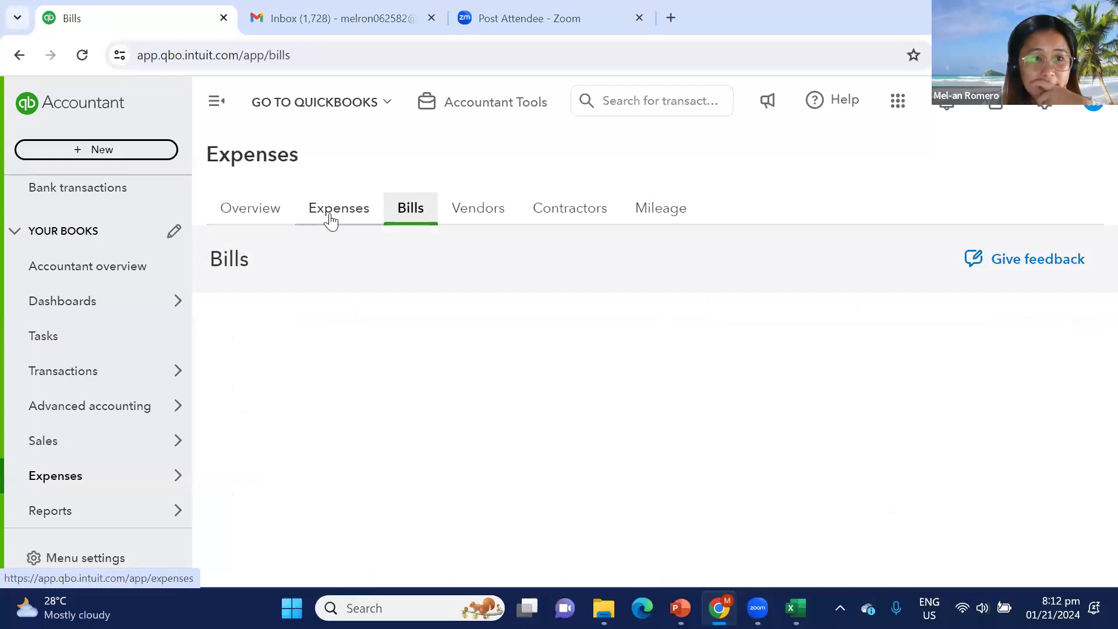
left_click(331, 220)
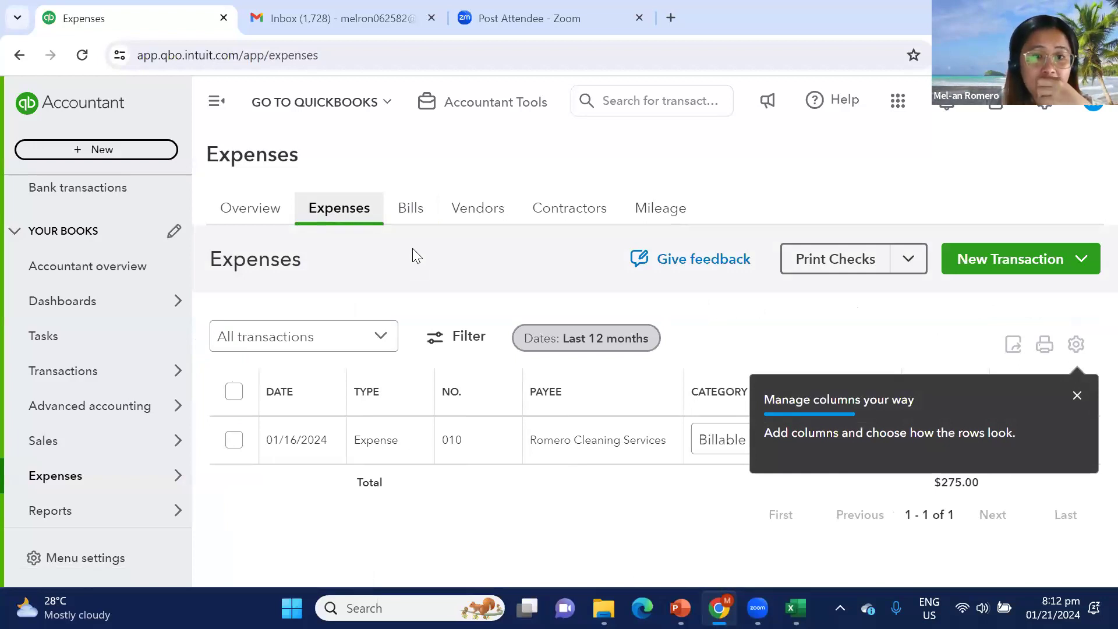
left_click(417, 216)
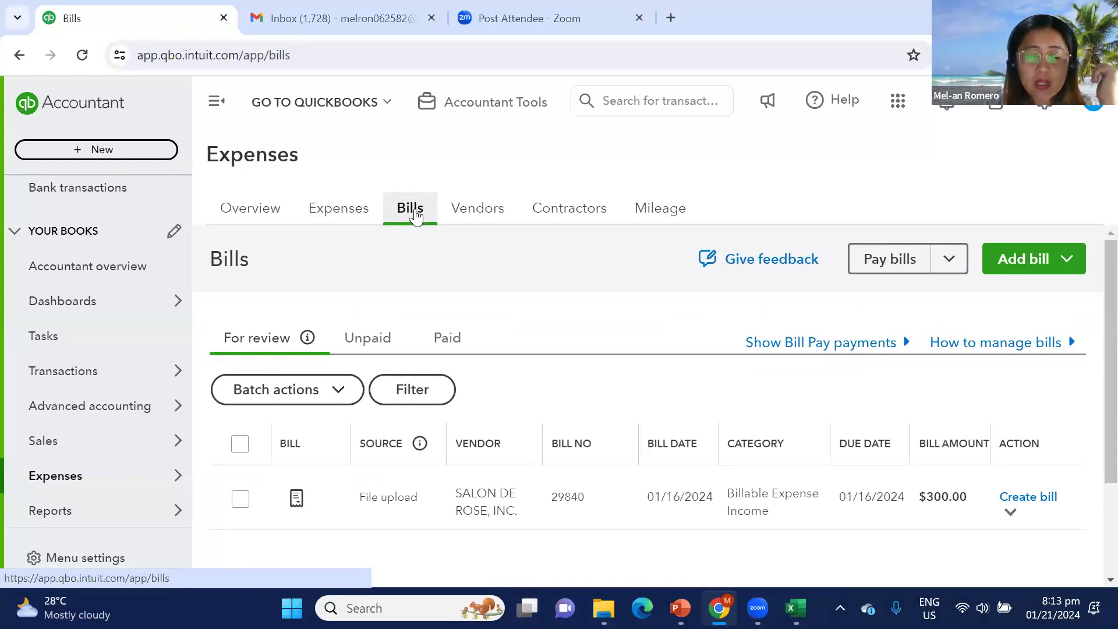
left_click(333, 211)
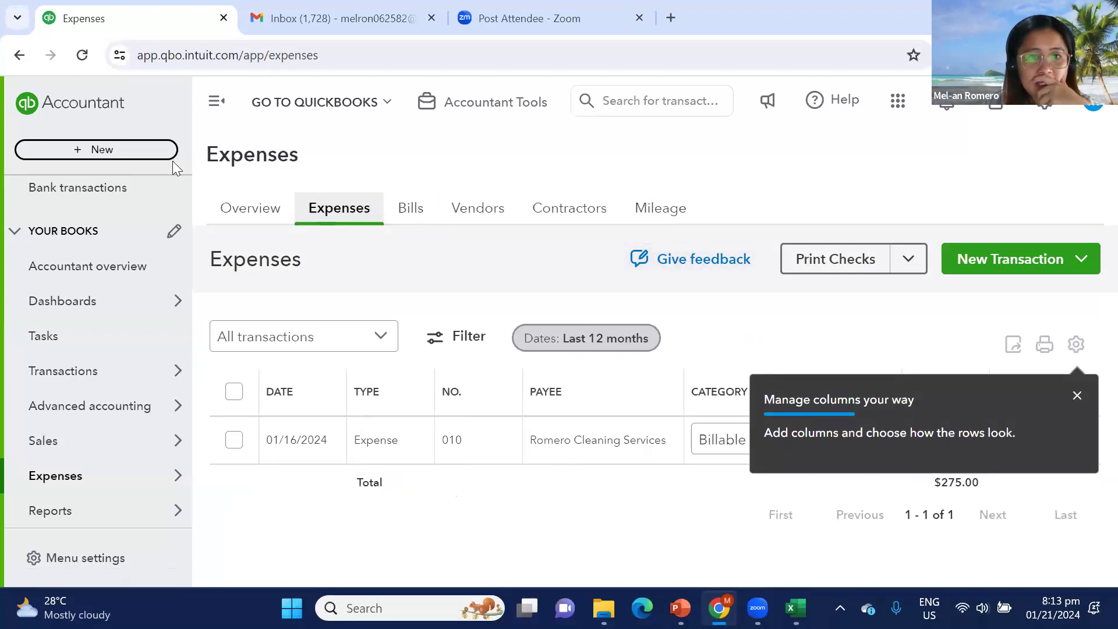
left_click(353, 379)
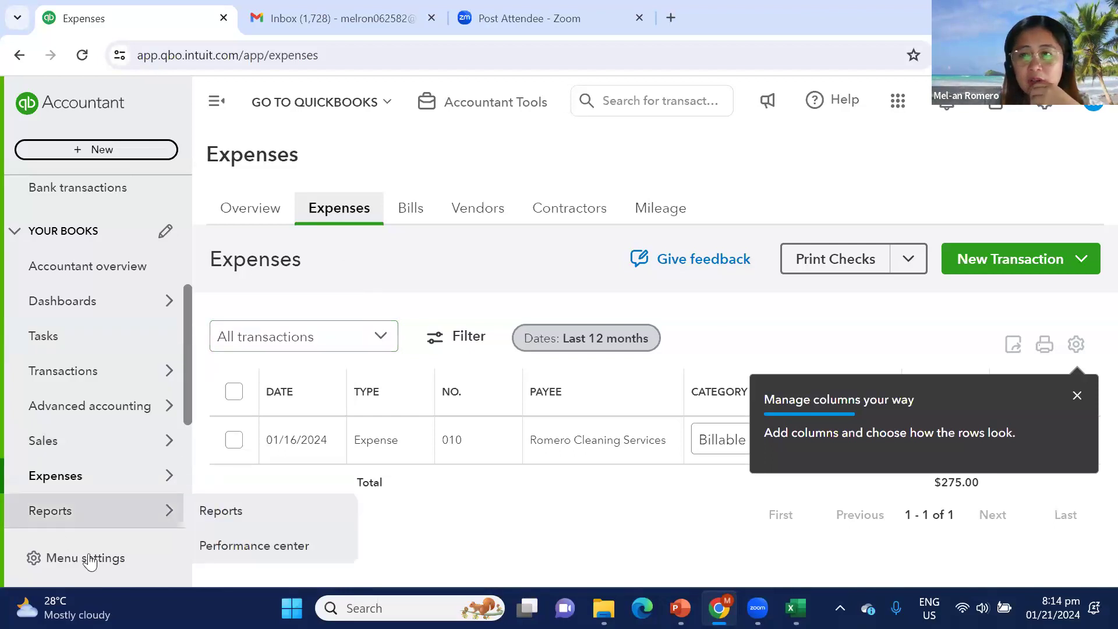
Open the Balance Sheet from the favorite standard reports and review its assets, liabilities and equity.
mouse_move(99, 499)
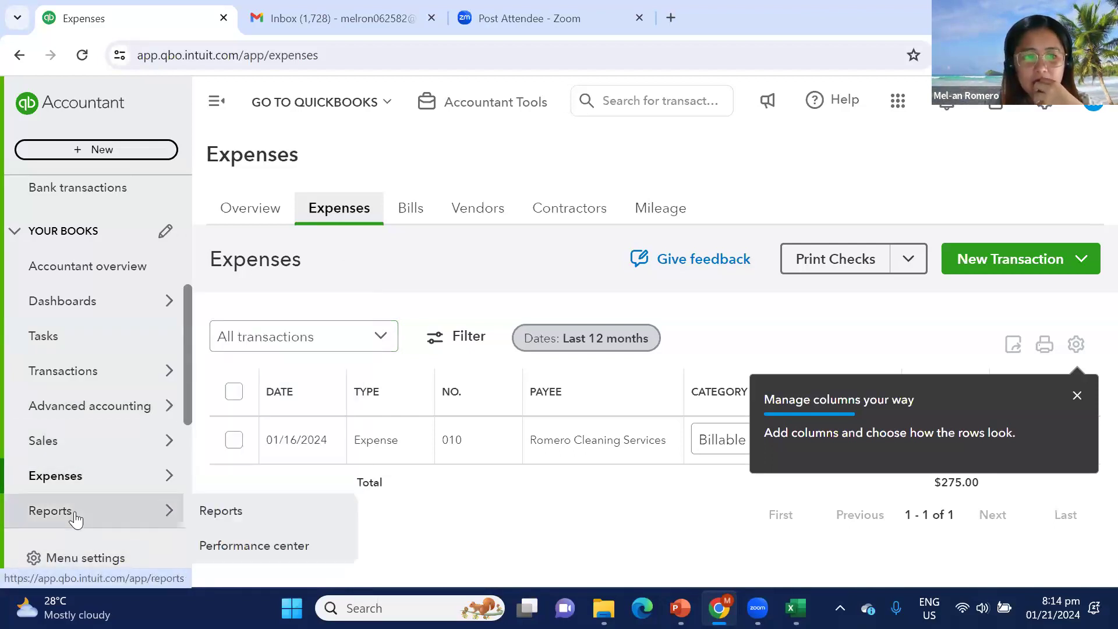
left_click(223, 516)
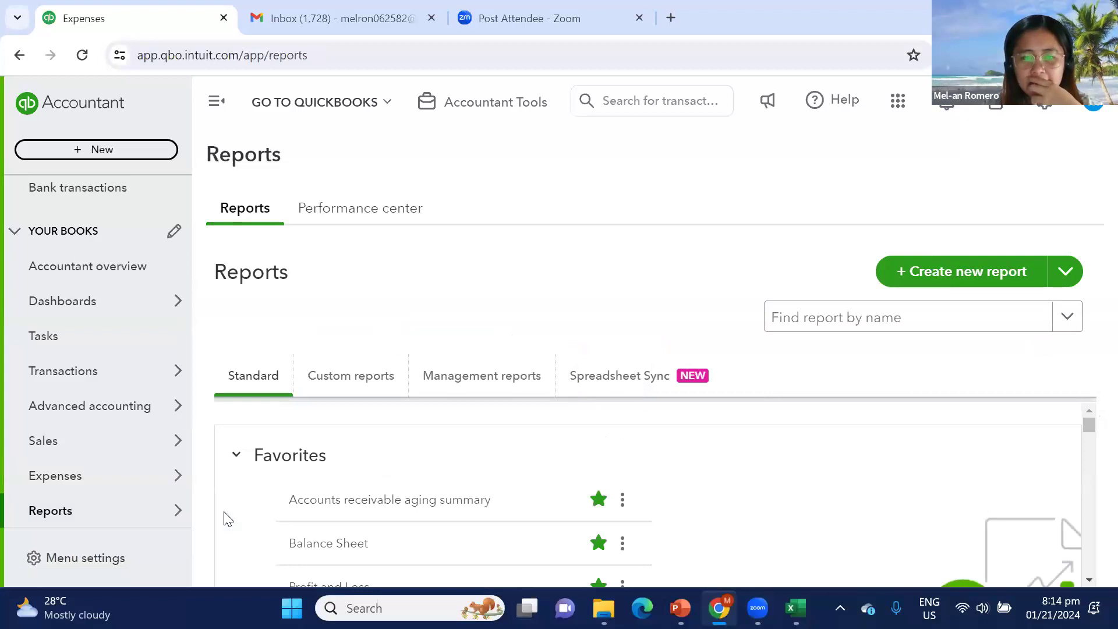
scroll(428, 479, "down", 2)
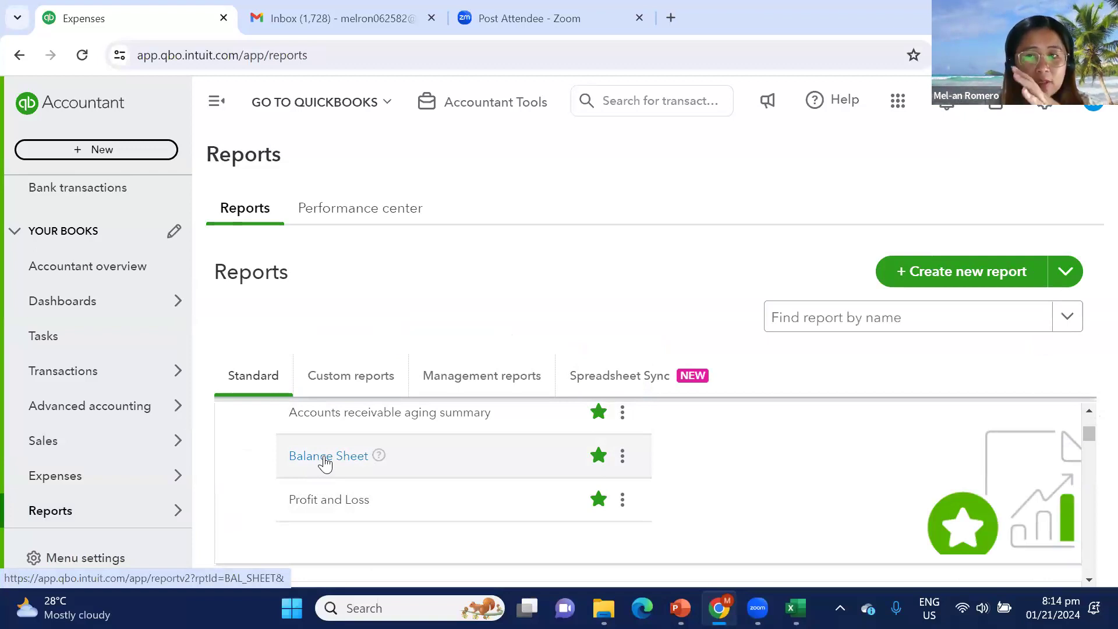
left_click(1065, 272)
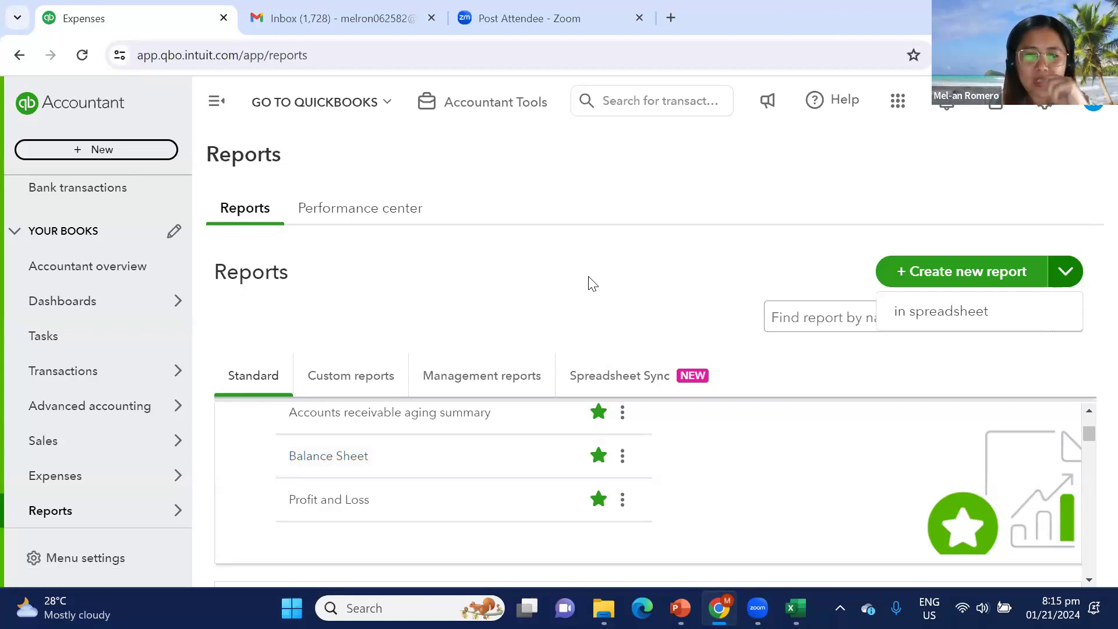
left_click(332, 460)
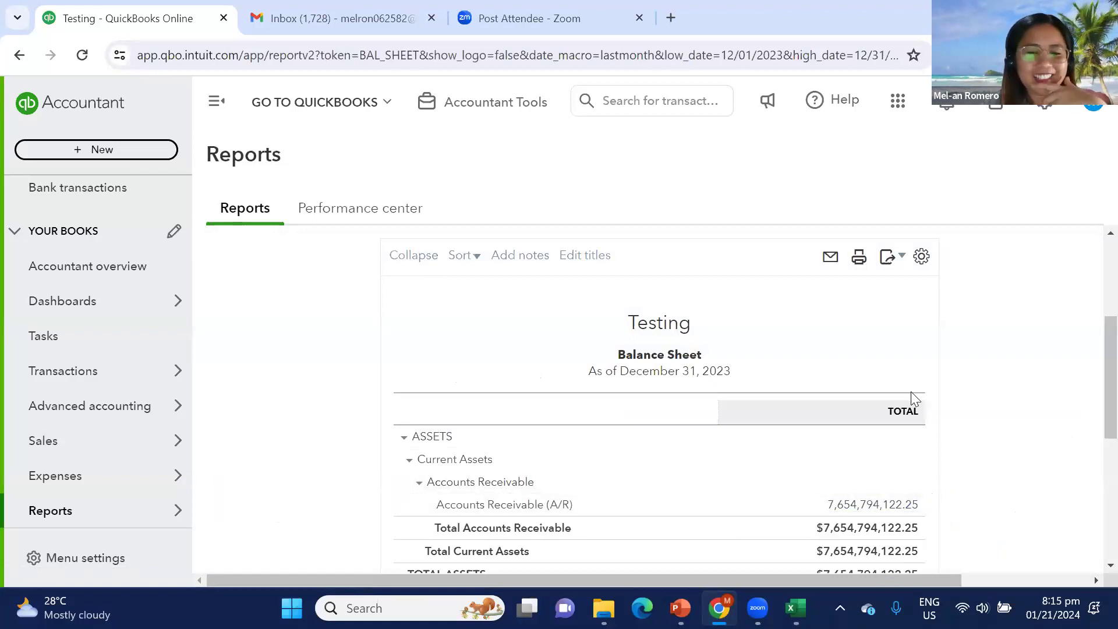
scroll(914, 394, "down", 4)
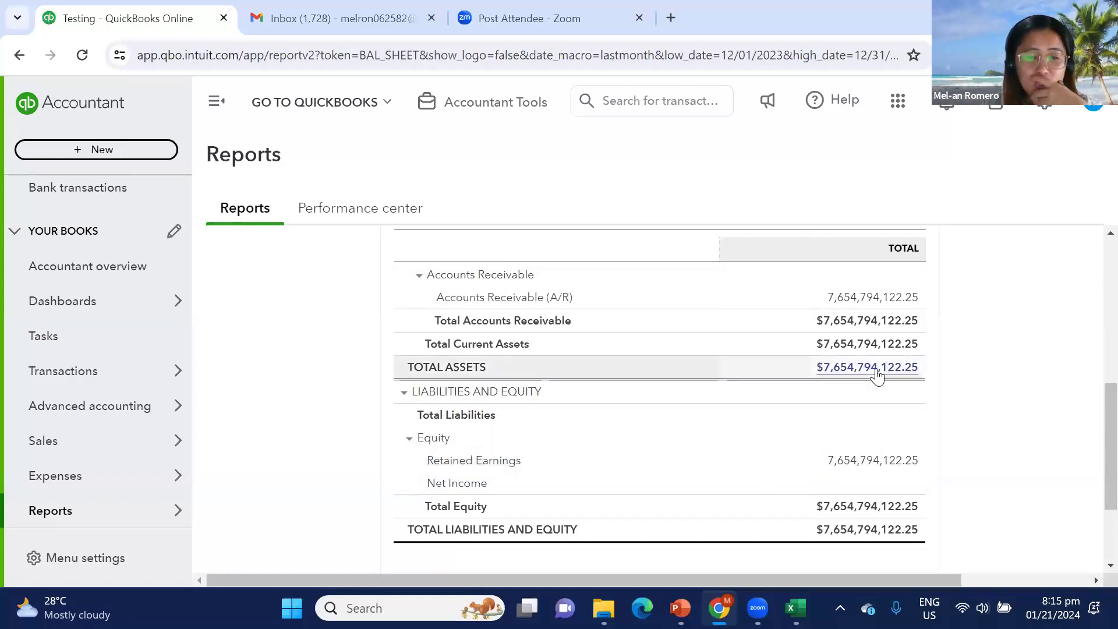
scroll(874, 367, "up", 10)
scroll(865, 358, "down", 3)
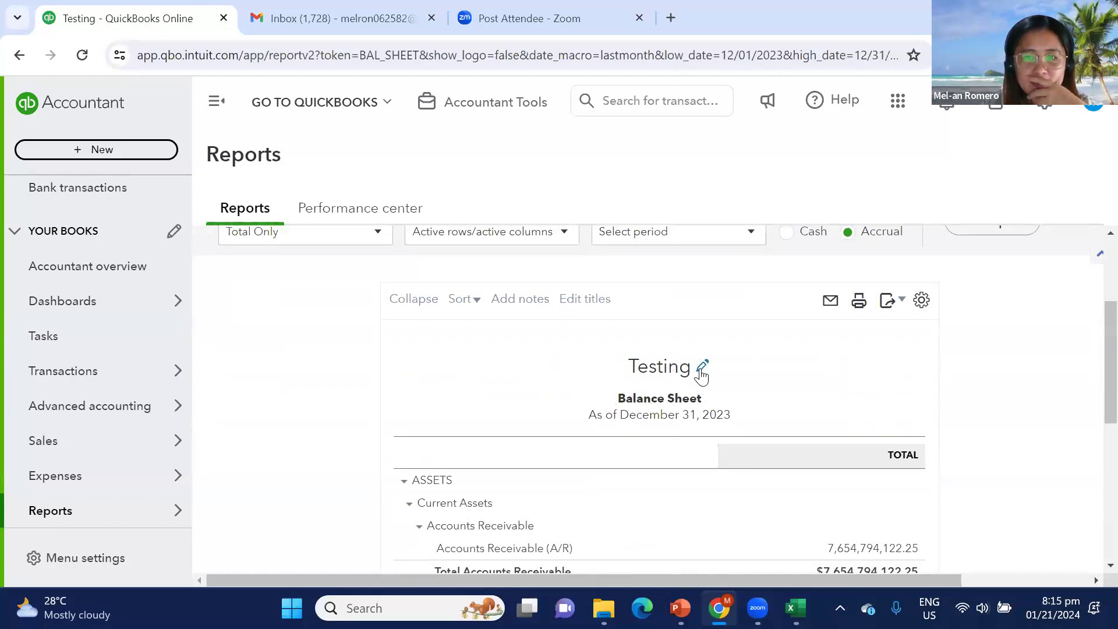
Change the company title on the Balance Sheet report to Romero Cleaning Services.
left_click(702, 376)
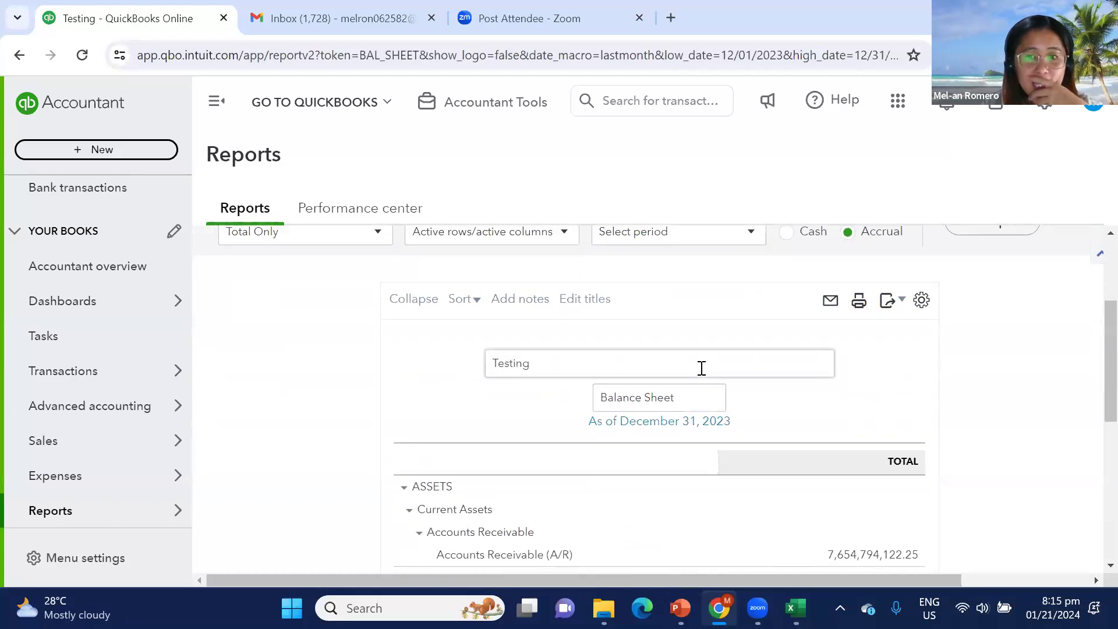
left_click(1051, 404)
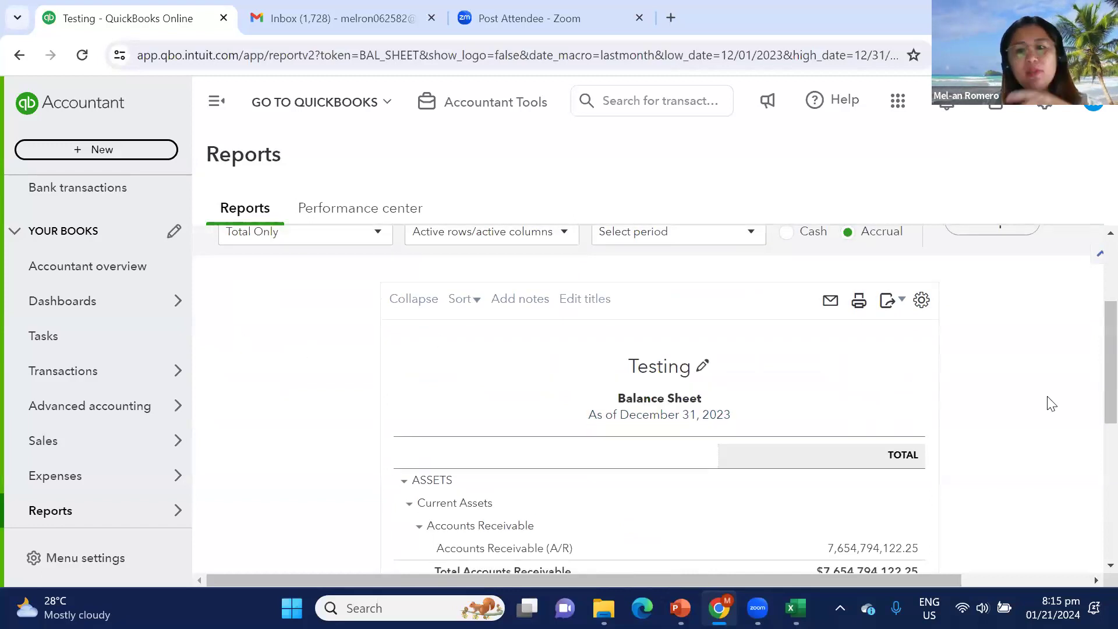
left_click(703, 366)
double_click(527, 366)
type("Rom")
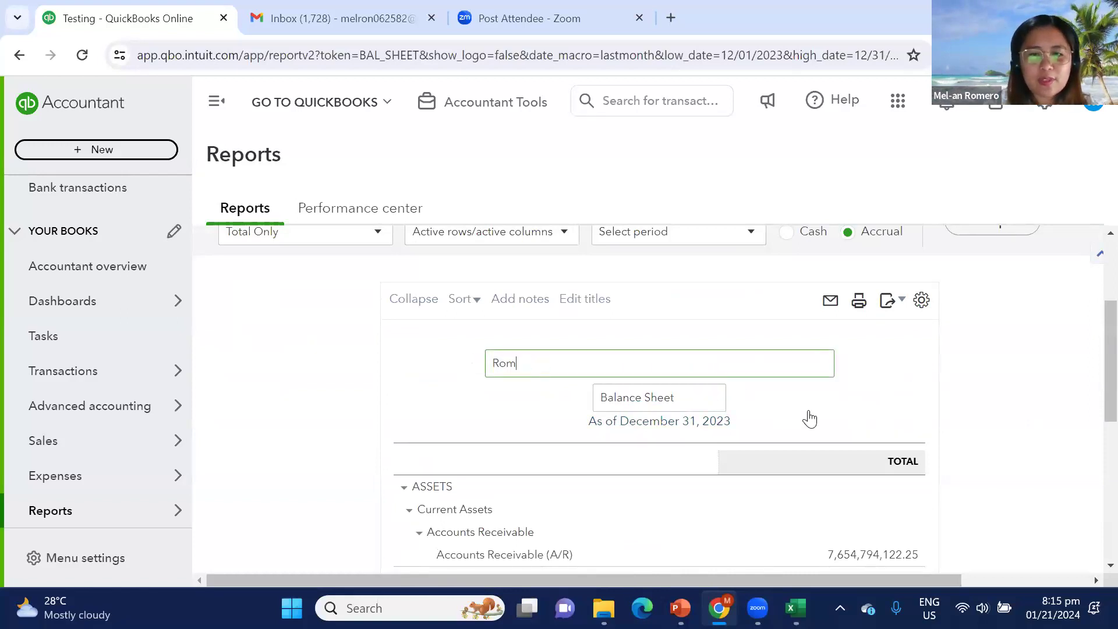
type("ero Clean")
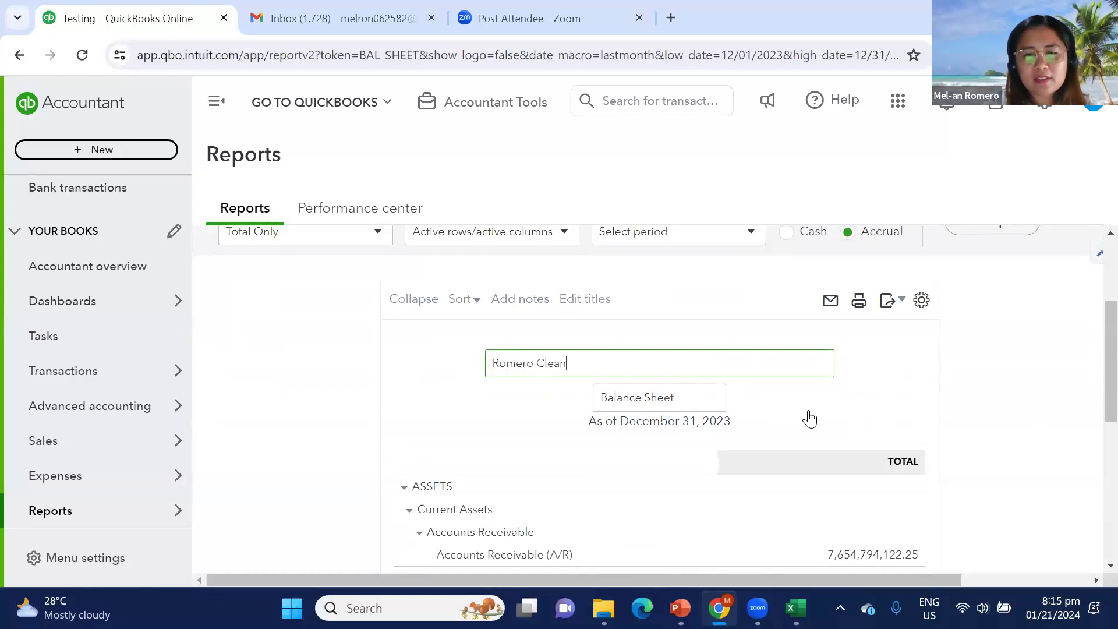
type("ing Services")
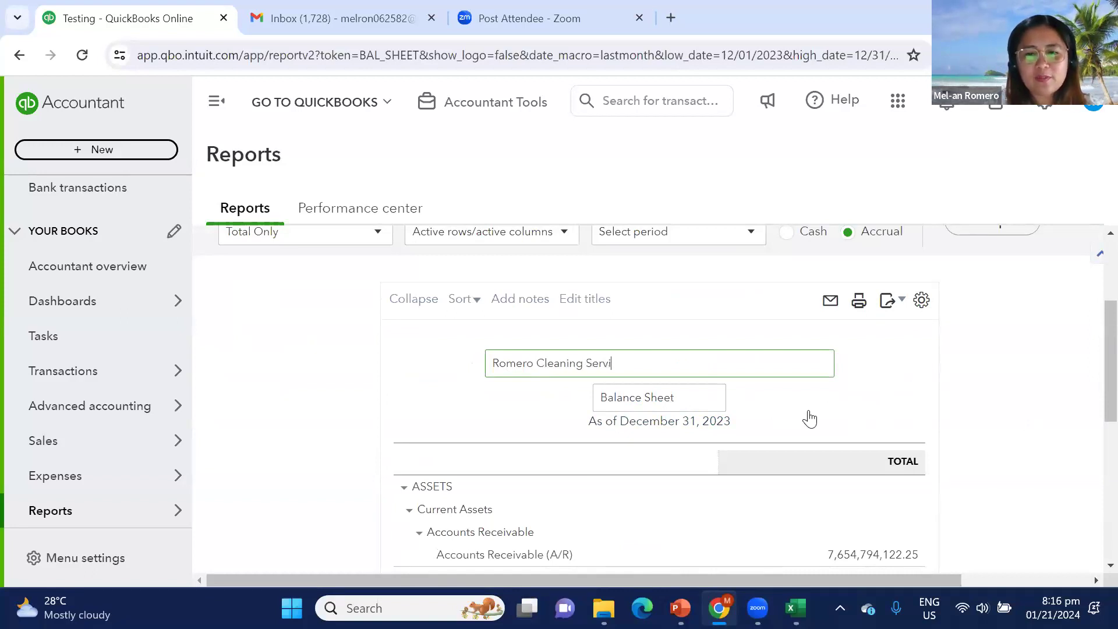
left_click(882, 419)
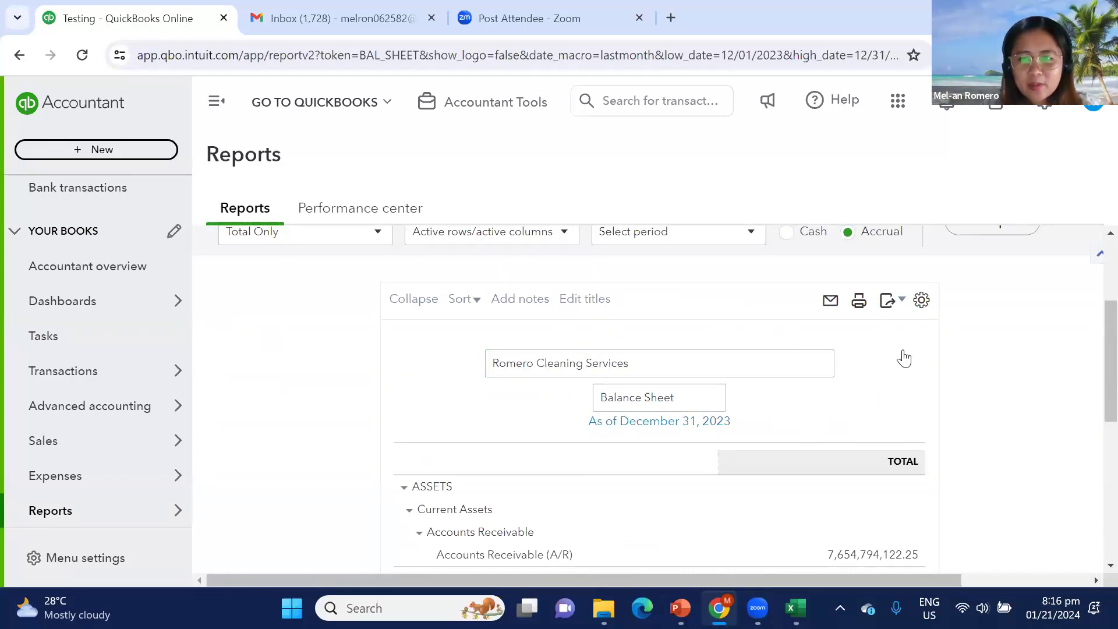
Check the report's display density setting and open the notes area beneath the Balance Sheet totals.
left_click(924, 306)
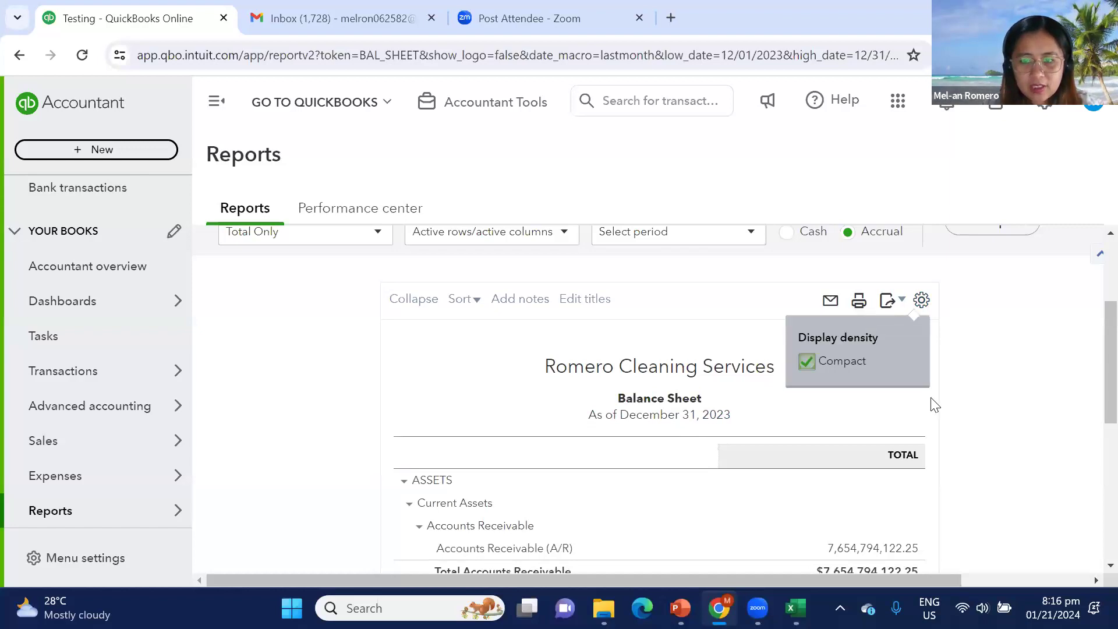
mouse_move(713, 397)
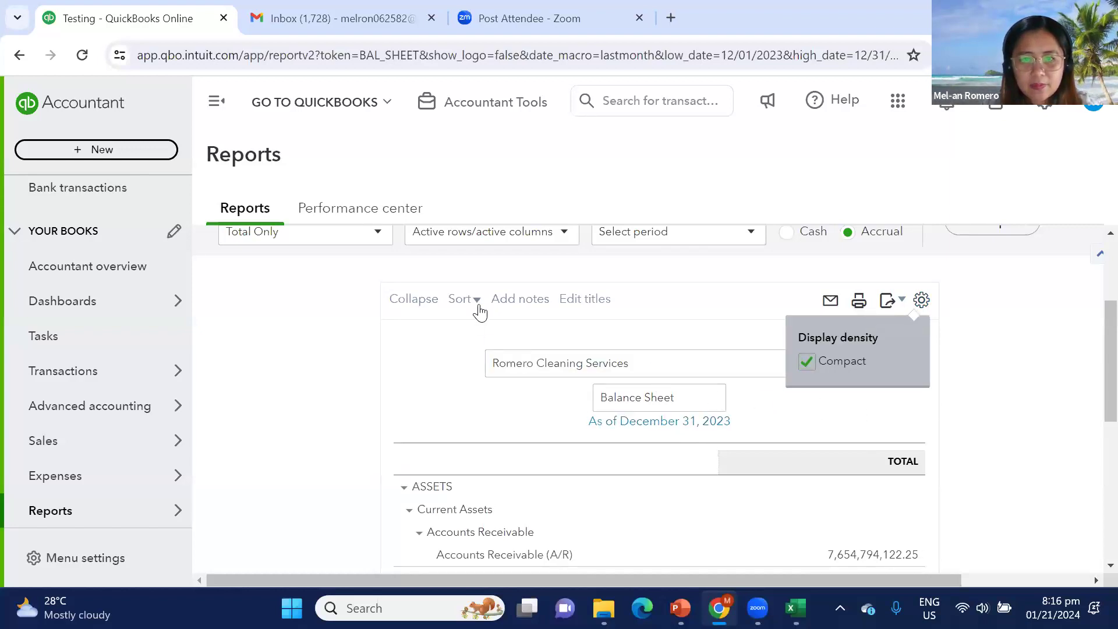
left_click(522, 300)
left_click(442, 317)
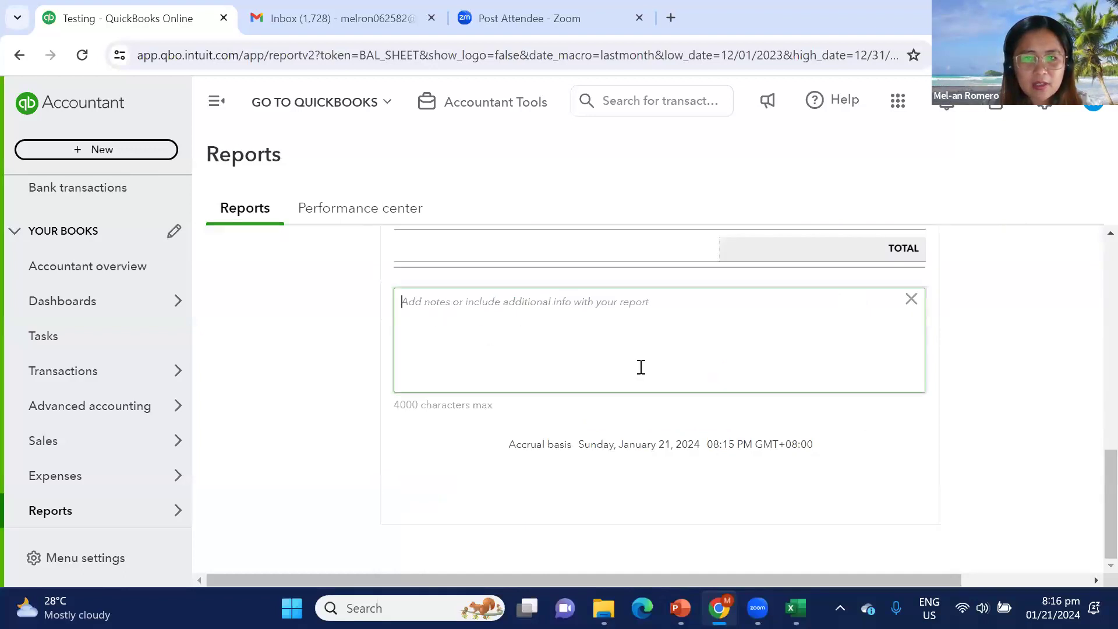
scroll(639, 367, "up", 5)
scroll(724, 351, "down", 5)
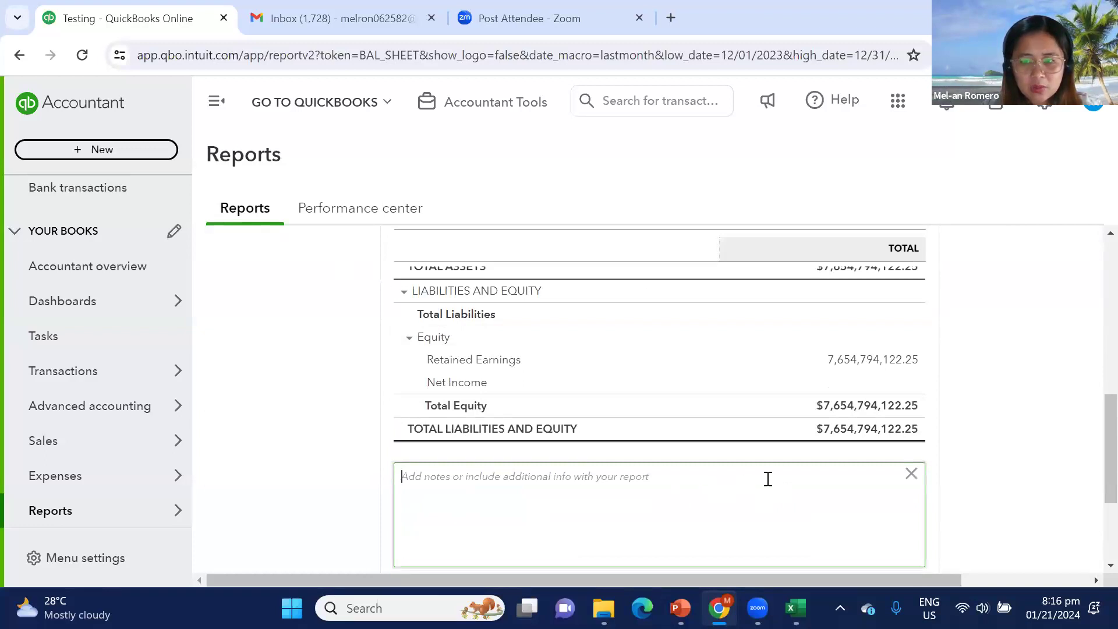
scroll(767, 479, "up", 6)
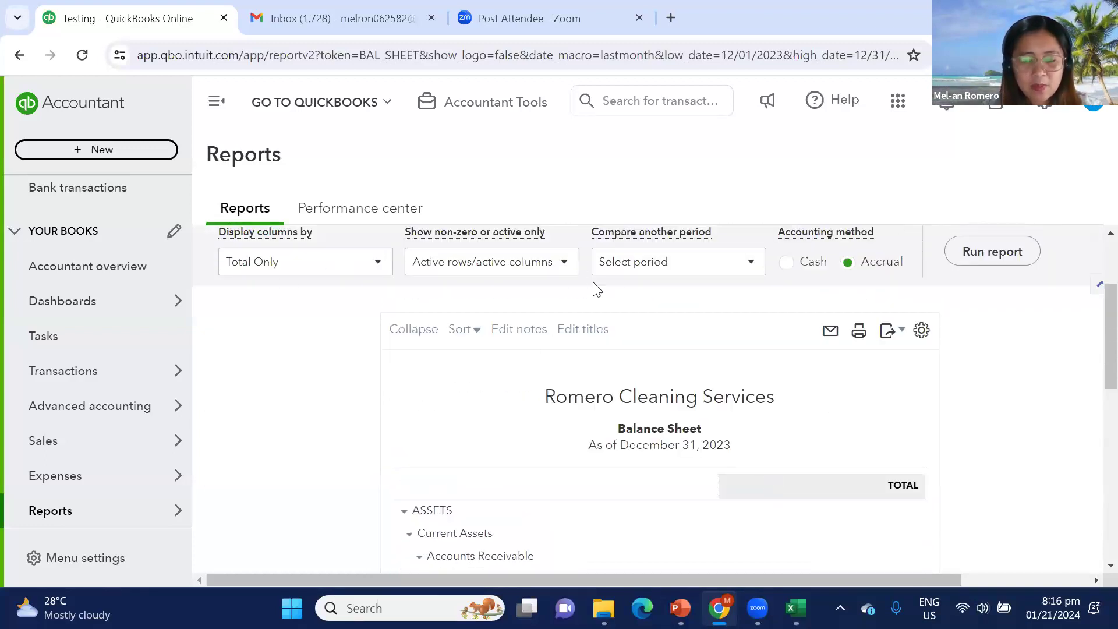
View the sort options for the Balance Sheet, keep the default order, and reopen the display density setting.
left_click(481, 338)
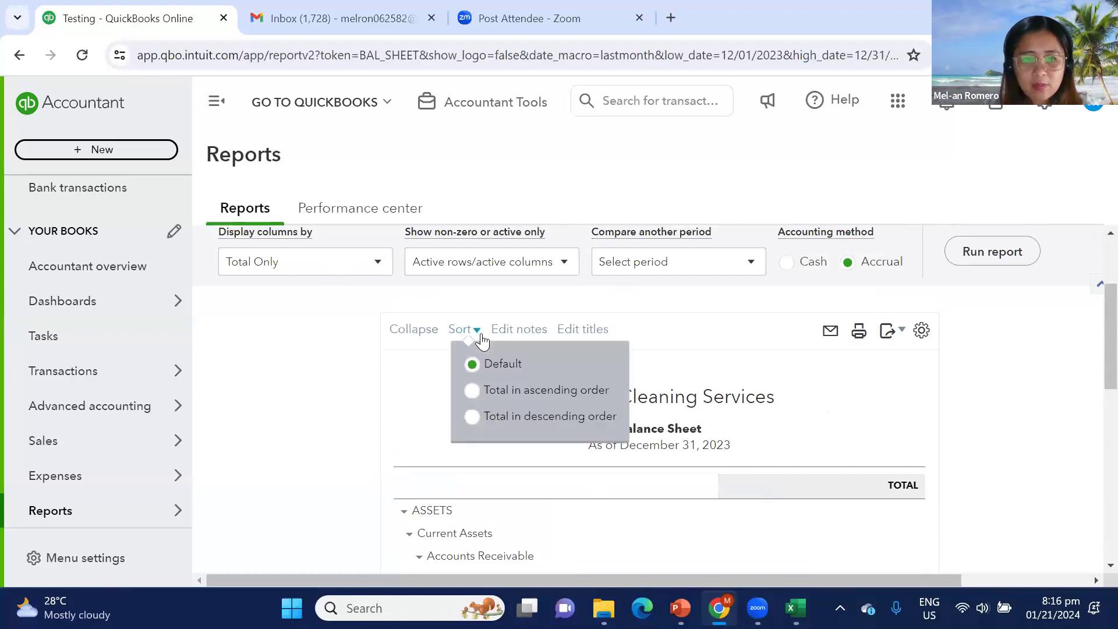
left_click(866, 389)
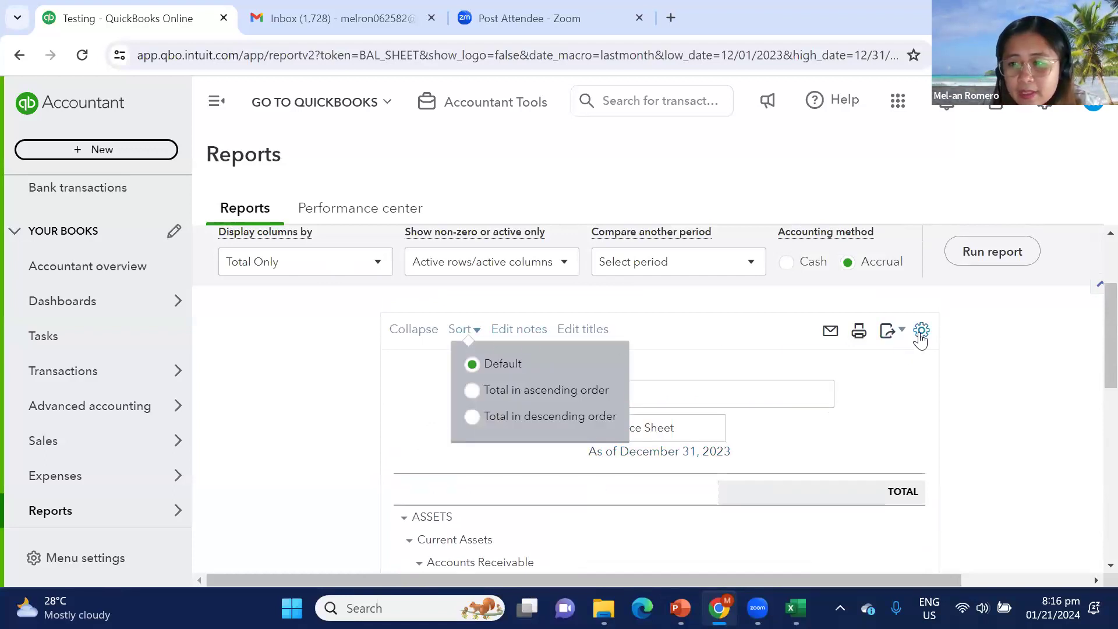
left_click(920, 335)
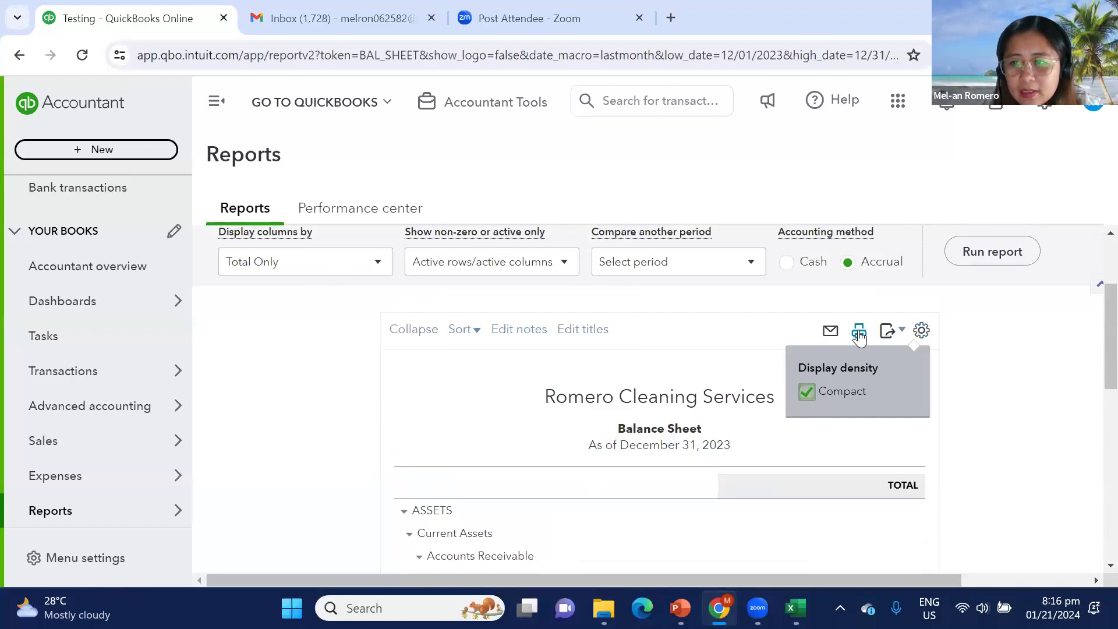
Open the Balance Sheet's customization settings, try the Without cents and Show in red number options, and turn both off again.
scroll(627, 311, "up", 3)
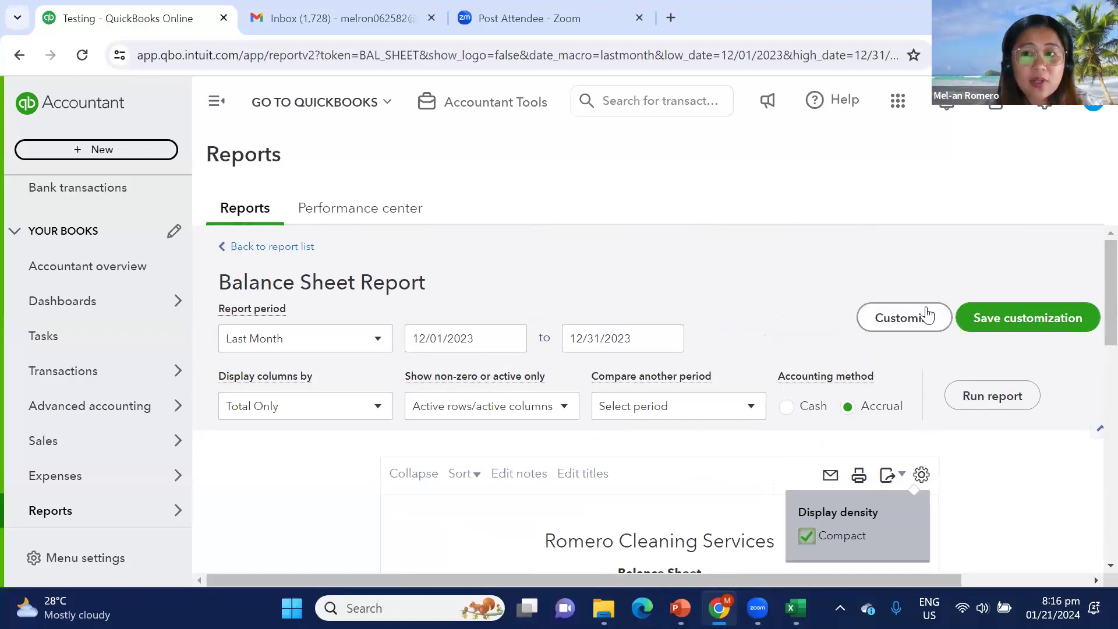
left_click(894, 320)
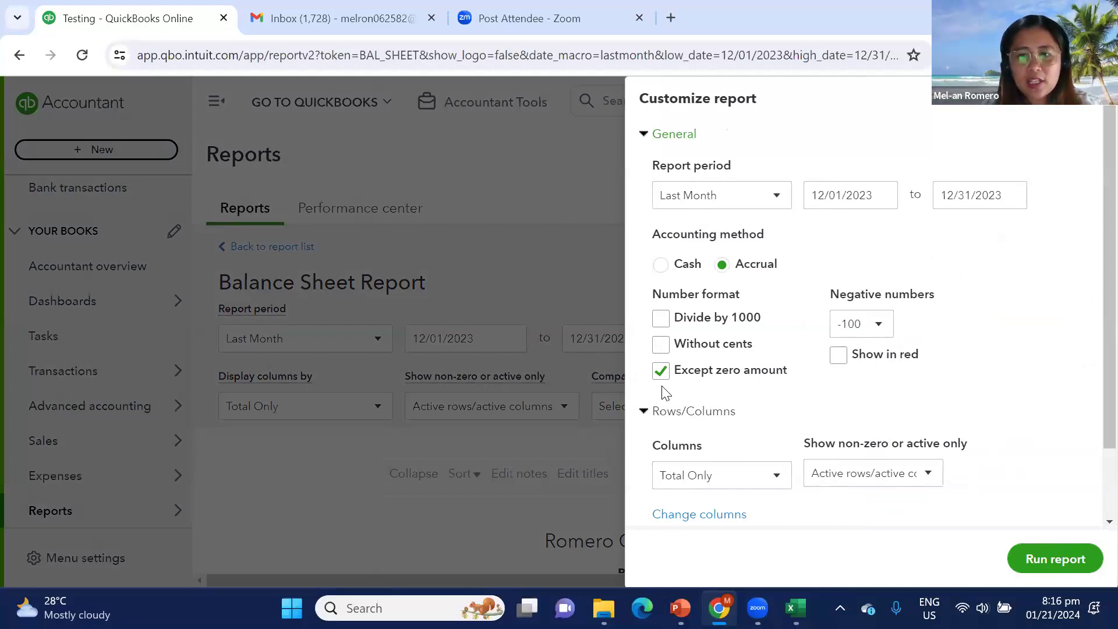
left_click(662, 346)
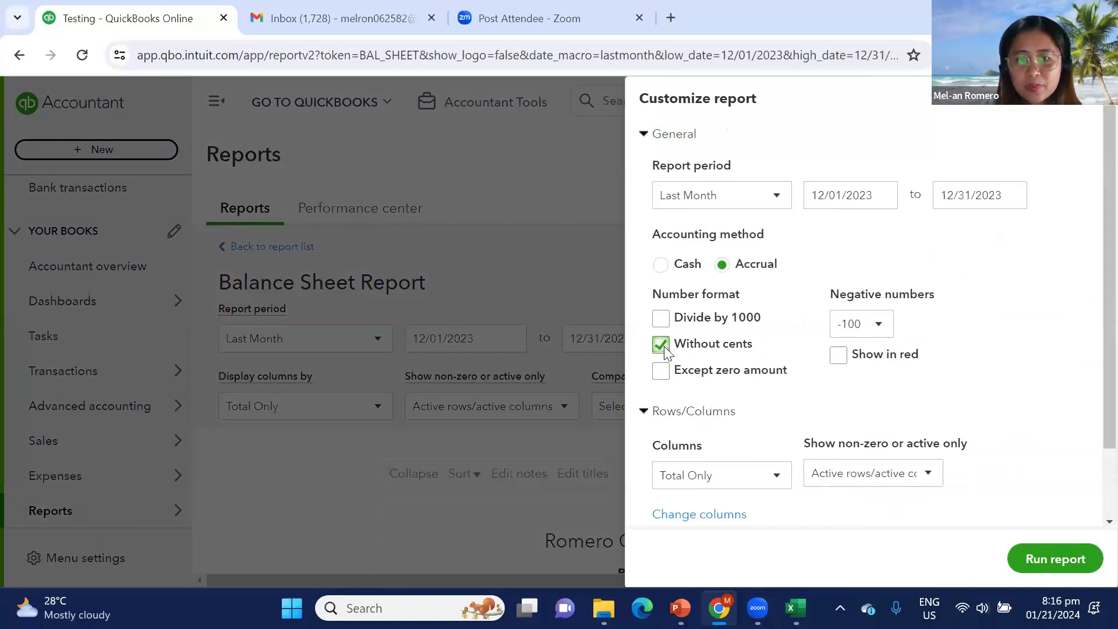
left_click(844, 359)
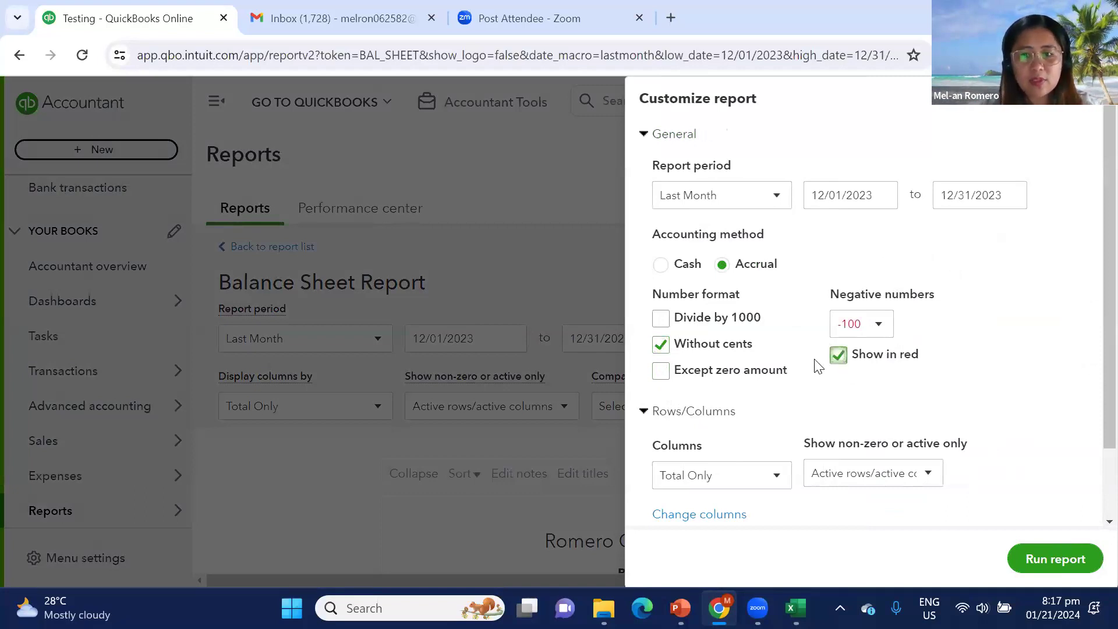
left_click(662, 347)
left_click(843, 363)
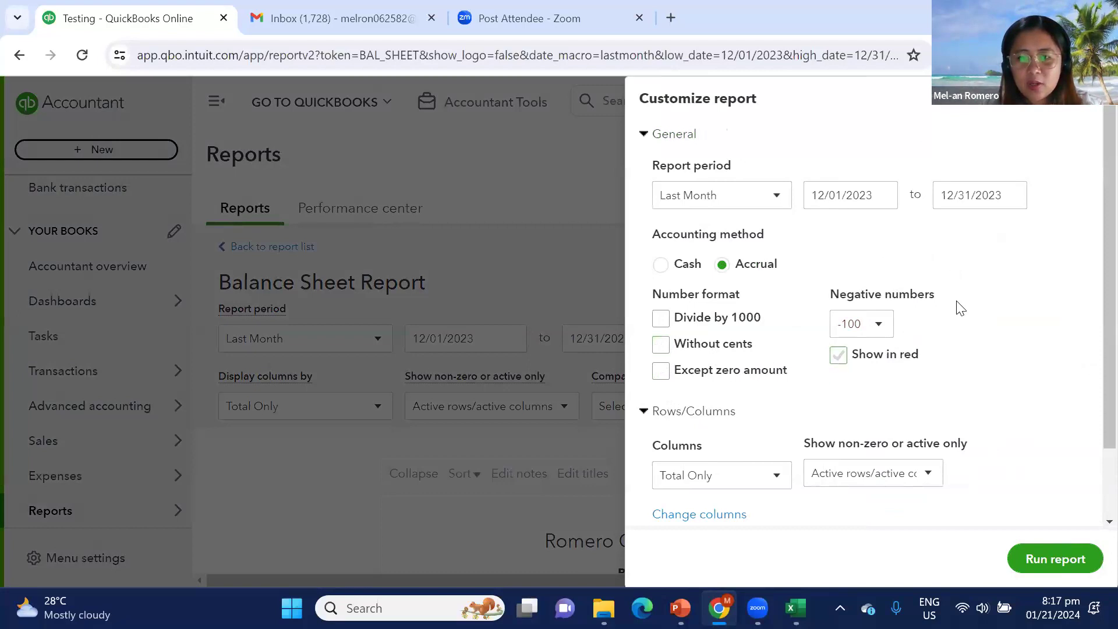
Expand the header and footer settings and check the company name and report title fields without changing them.
scroll(958, 307, "down", 1)
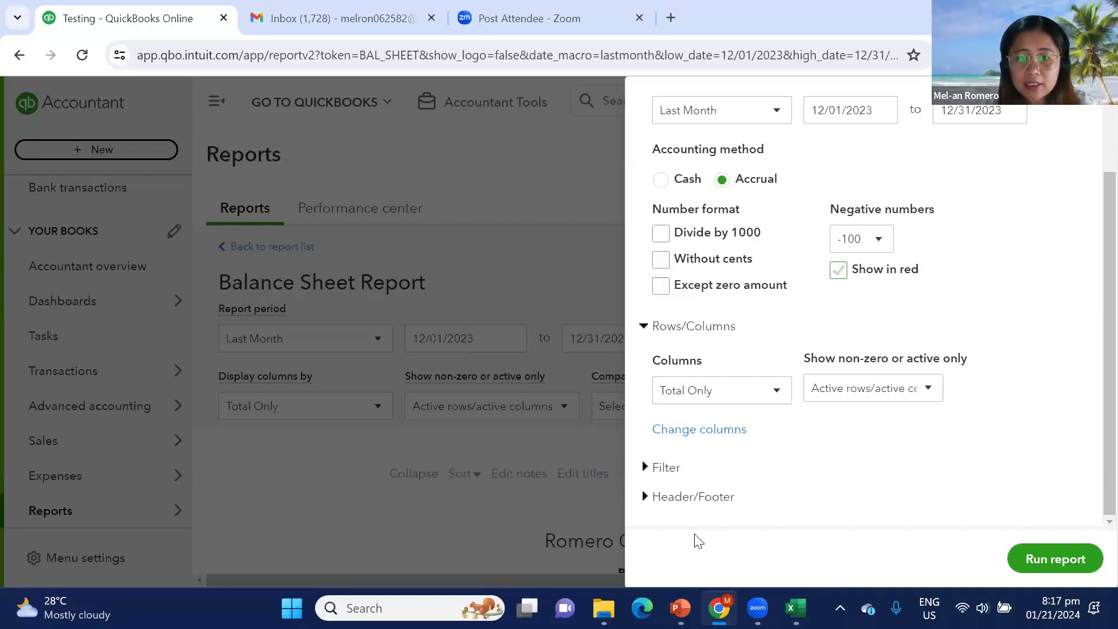
left_click(641, 498)
scroll(875, 444, "down", 3)
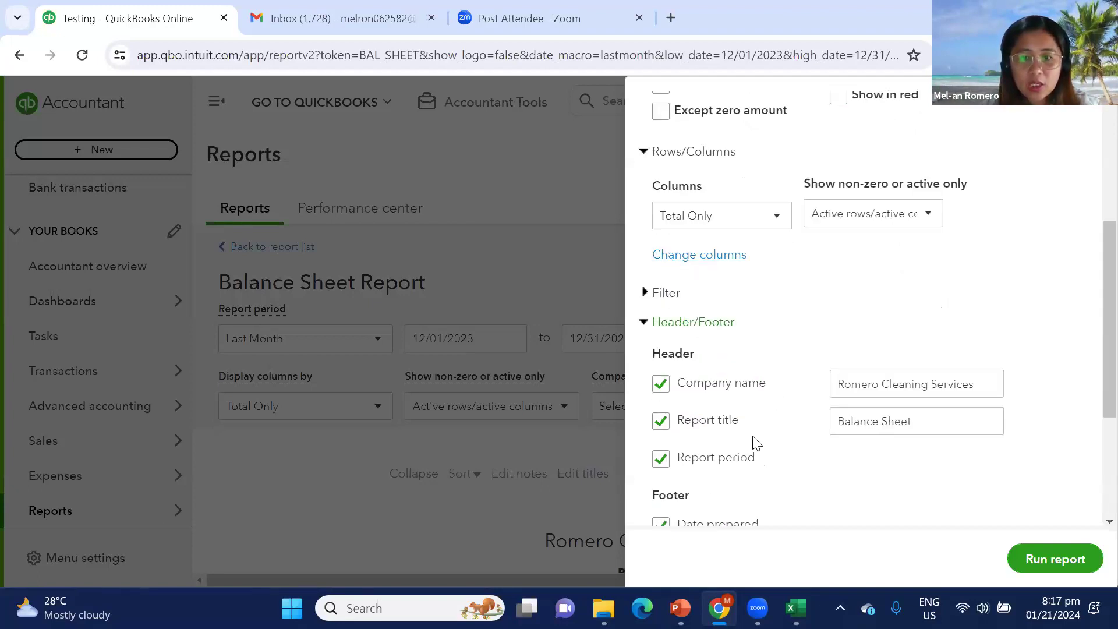
scroll(916, 393, "down", 2)
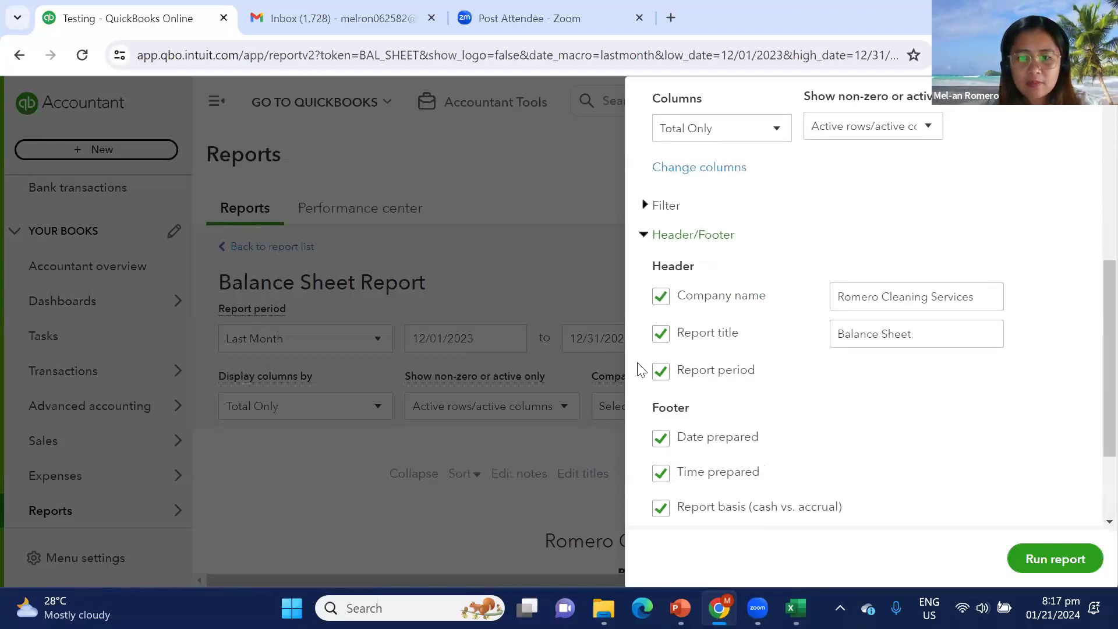
triple_click(940, 342)
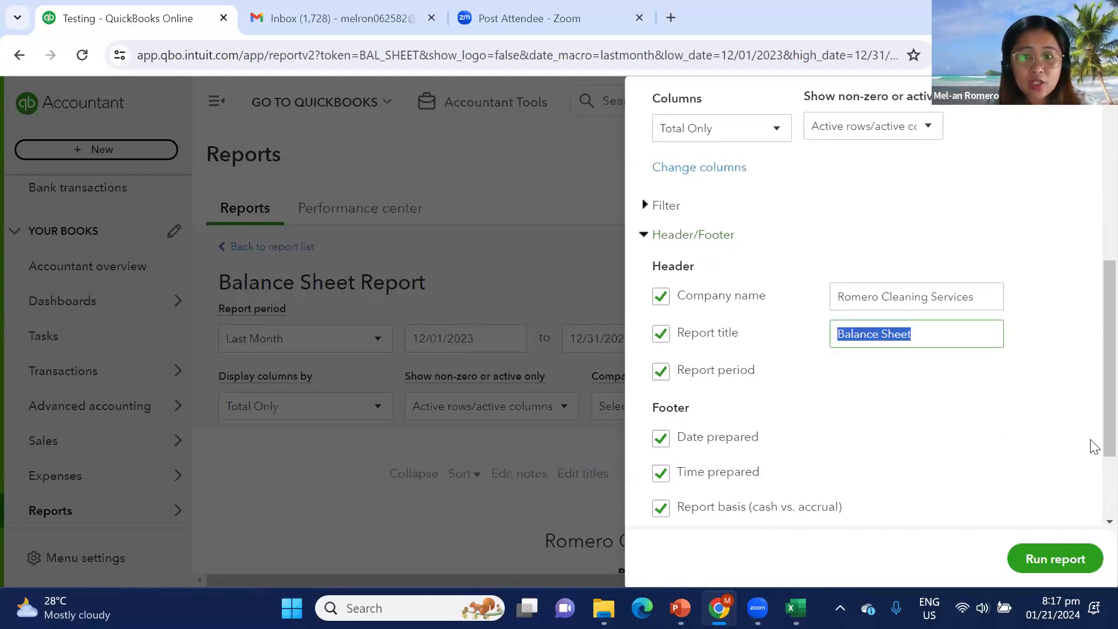
left_click(939, 344)
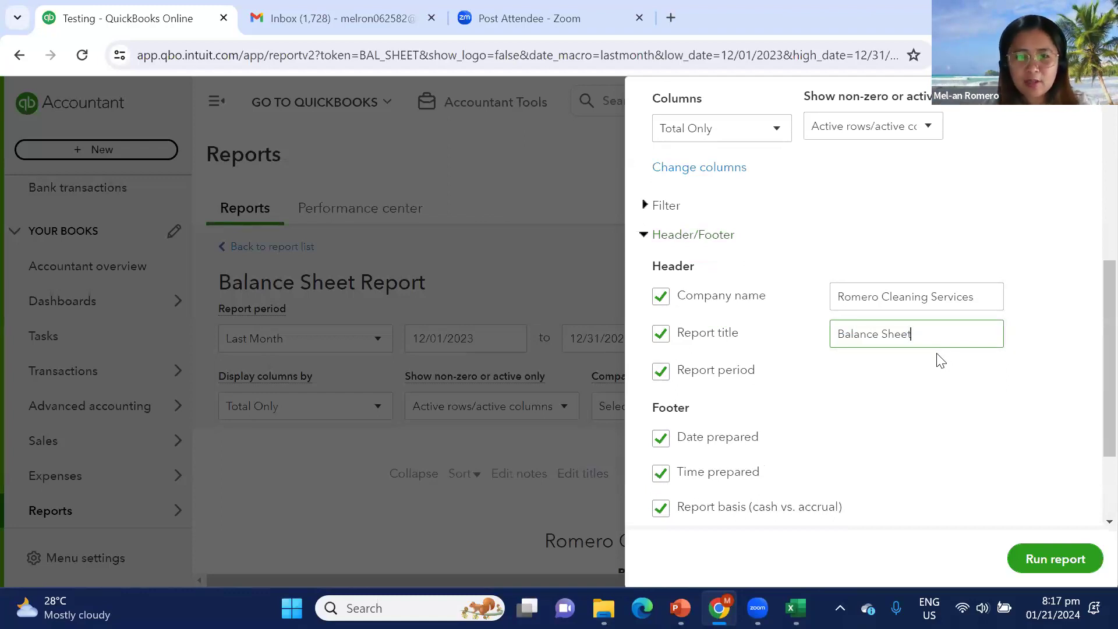
Remove the date prepared and time prepared from the report footer and run the report.
scroll(877, 408, "down", 2)
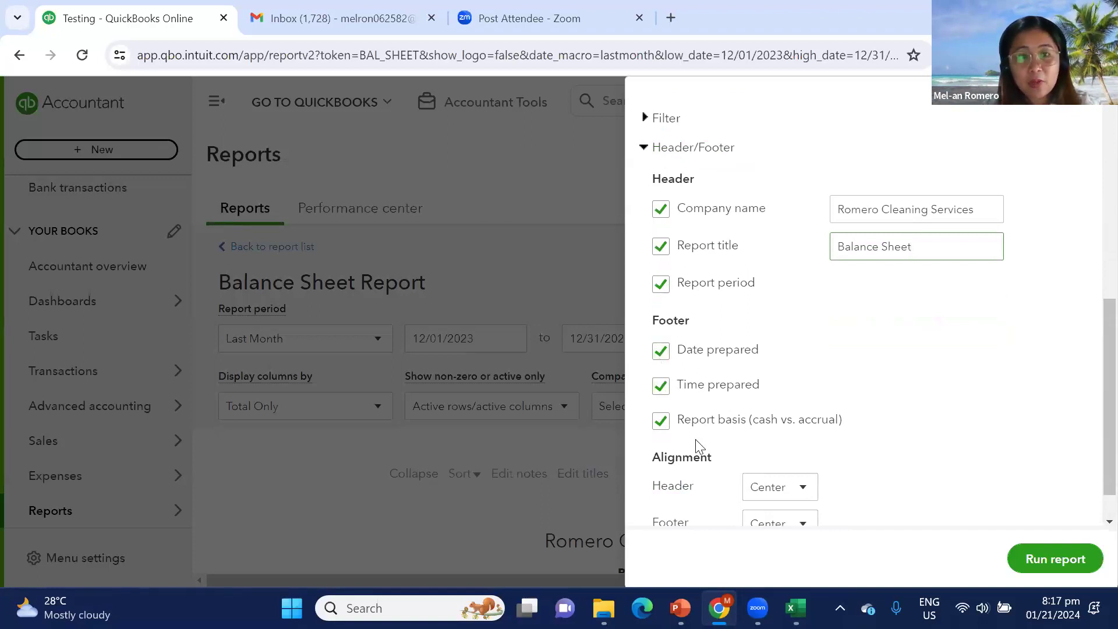
left_click(661, 386)
left_click(661, 350)
left_click(662, 352)
left_click(660, 352)
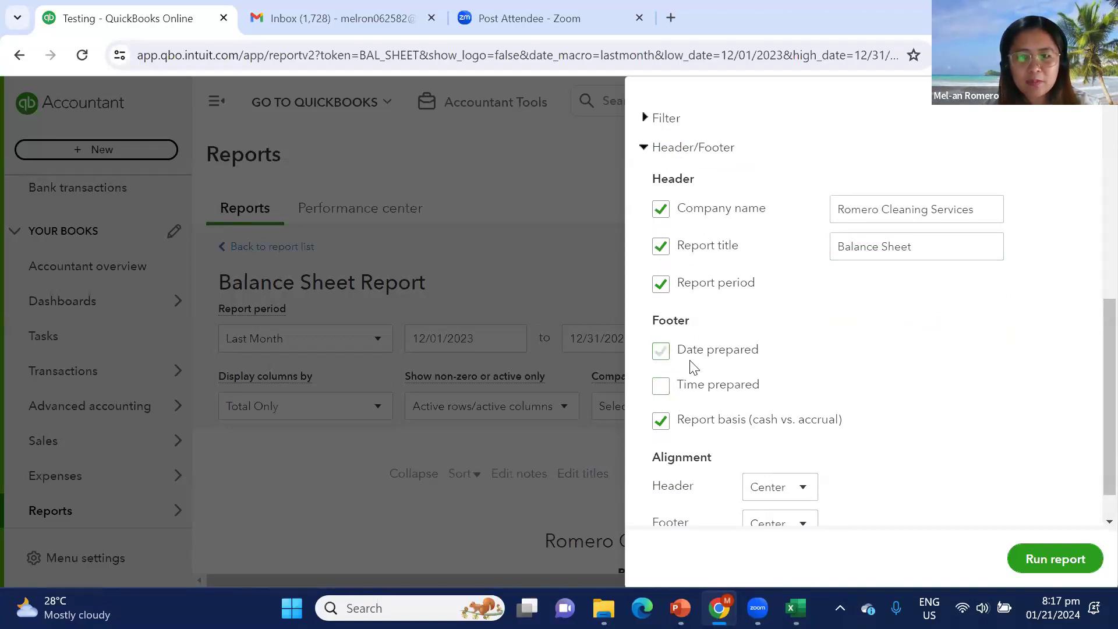
left_click(661, 352)
left_click(662, 355)
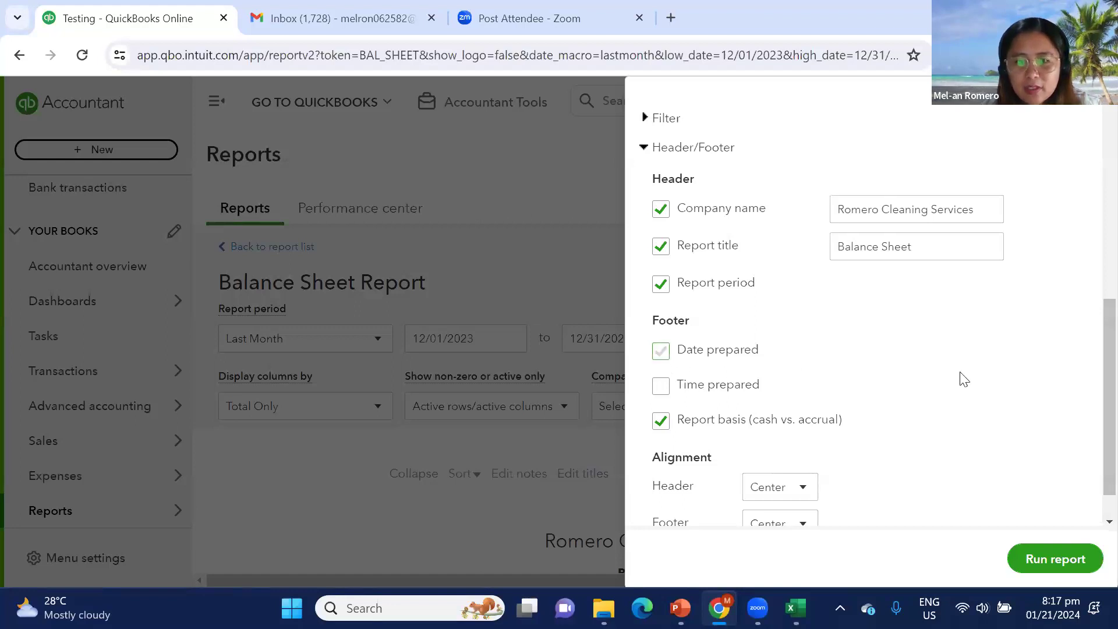
scroll(1007, 429, "down", 1)
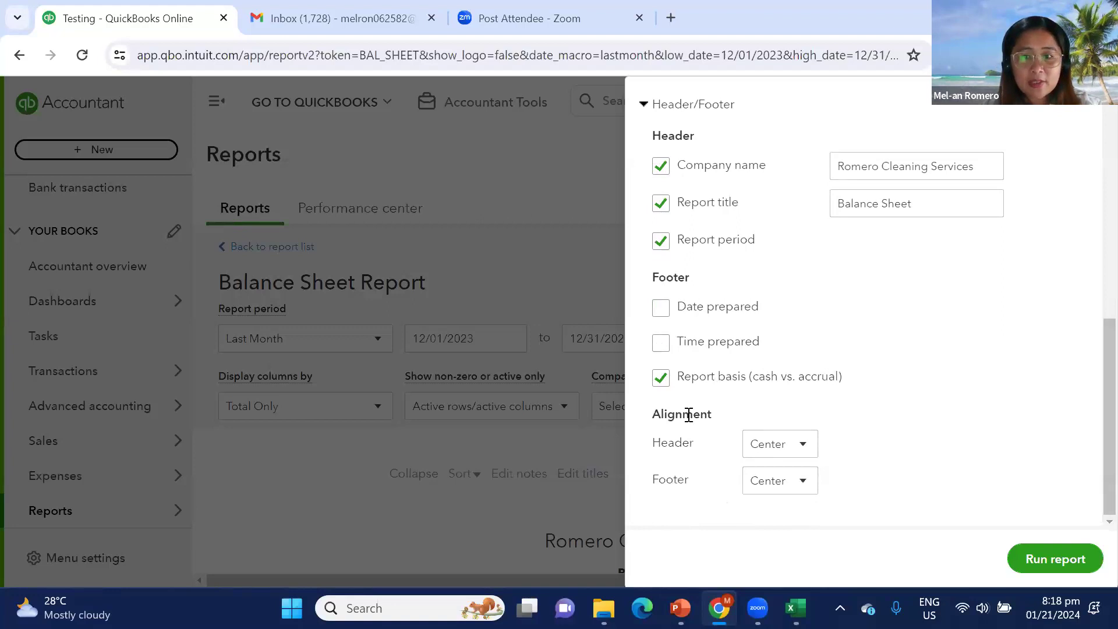
left_click(1055, 560)
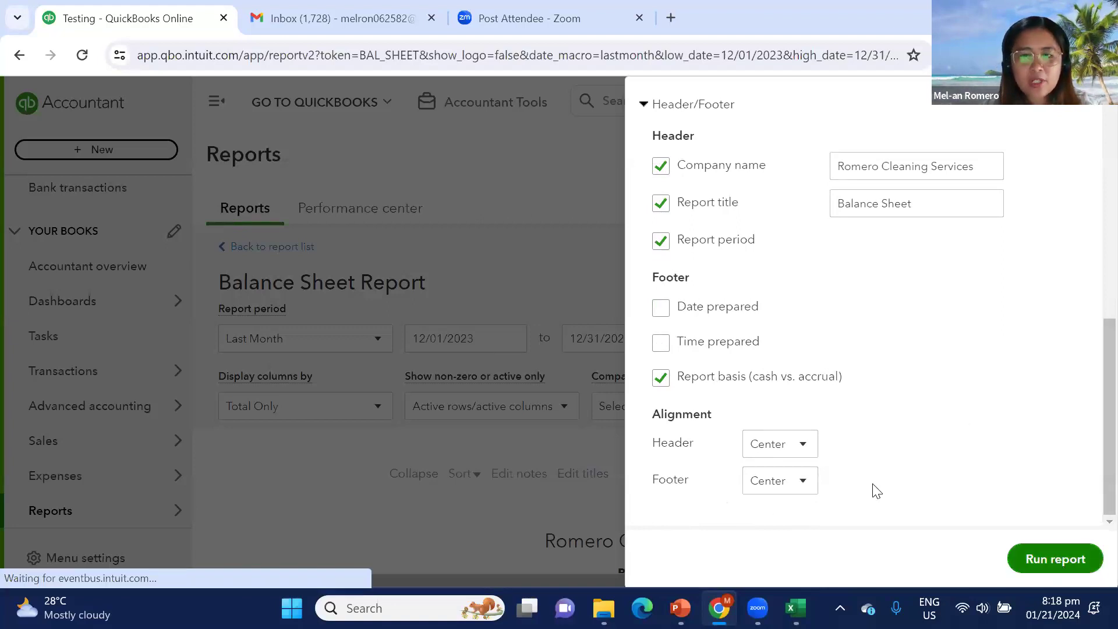
Examine the customized Balance Sheet from its header to its footer, checking the accounting basis line beneath the notes area.
scroll(852, 410, "down", 10)
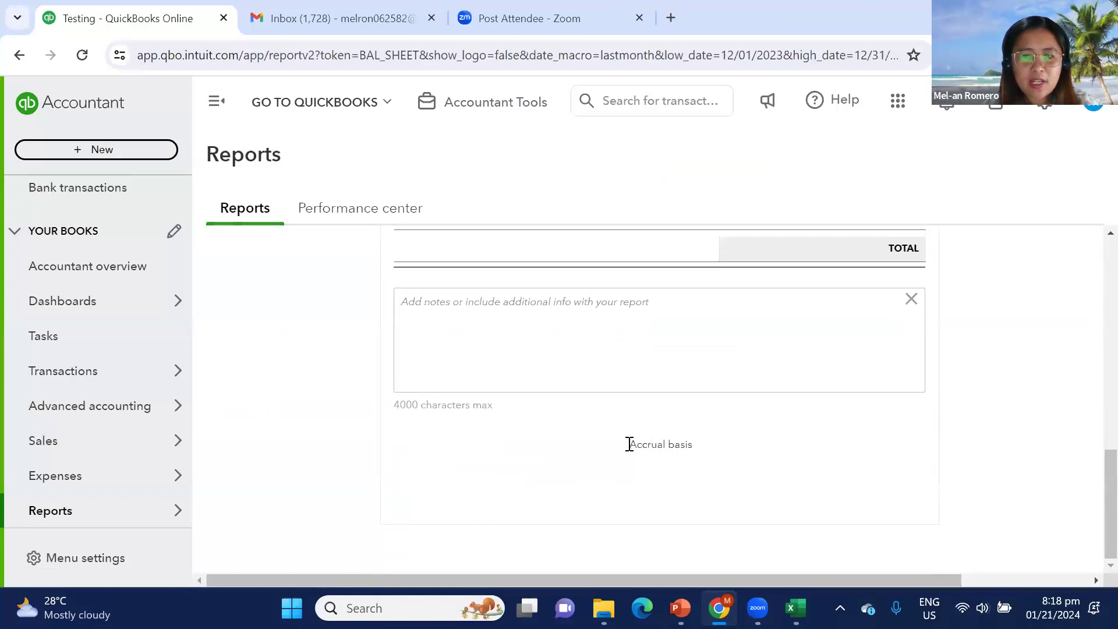
left_click_drag(629, 444, 709, 449)
scroll(972, 445, "up", 10)
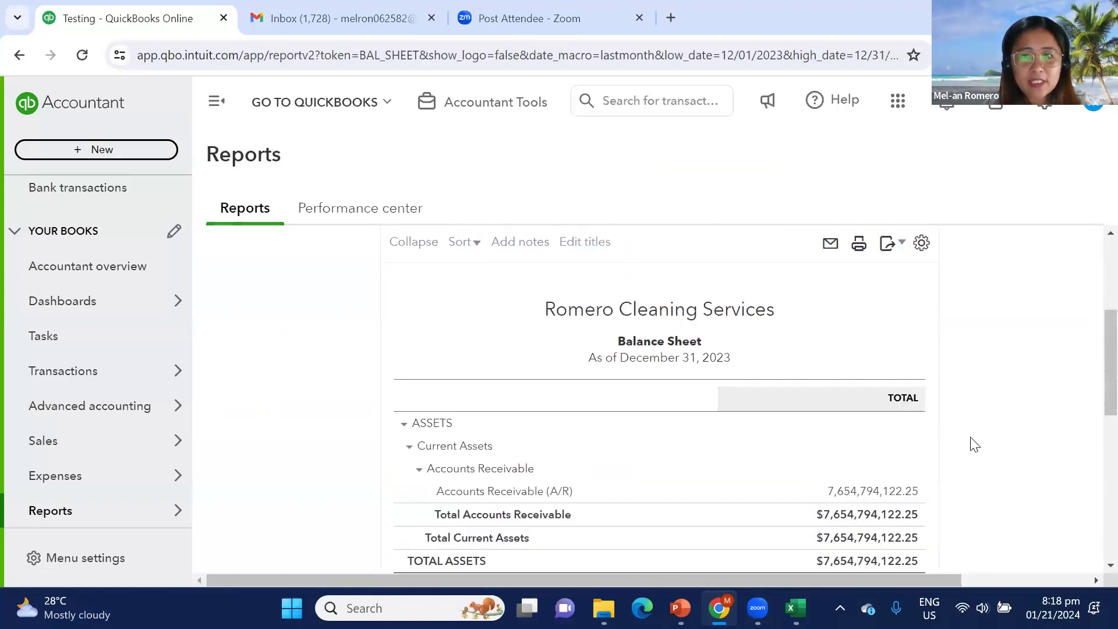
scroll(973, 445, "up", 3)
scroll(871, 449, "down", 1)
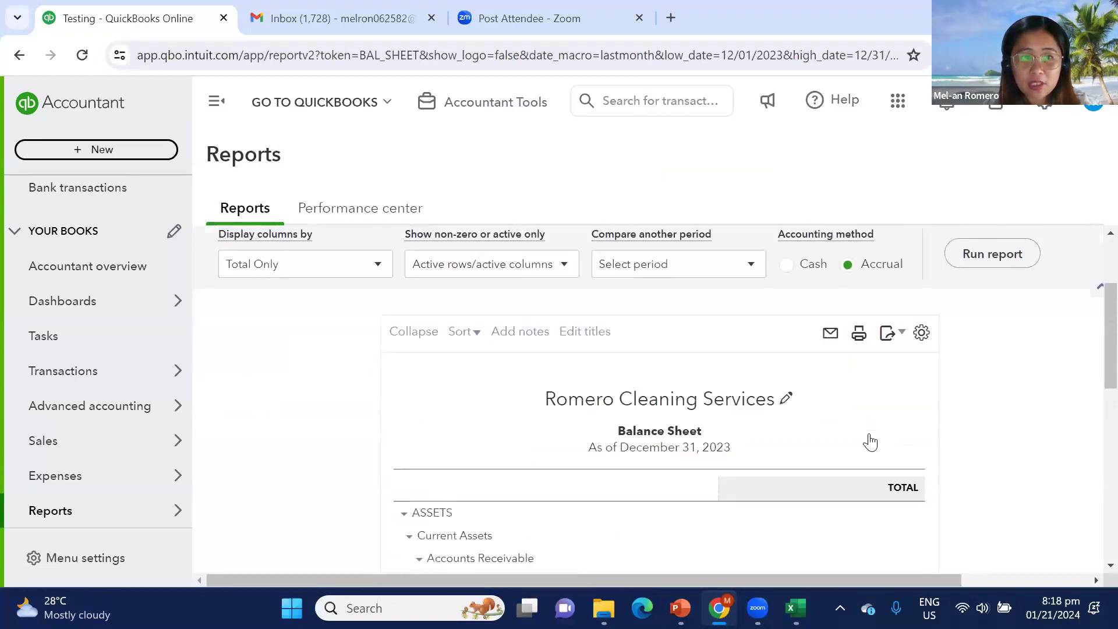
scroll(868, 440, "down", 10)
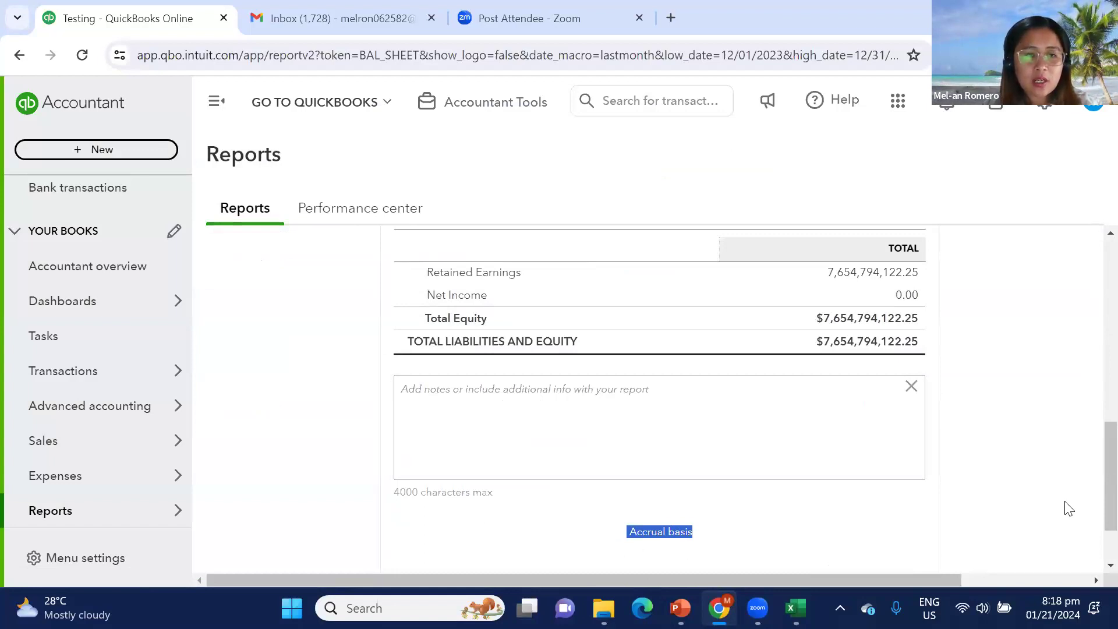
scroll(1069, 509, "up", 10)
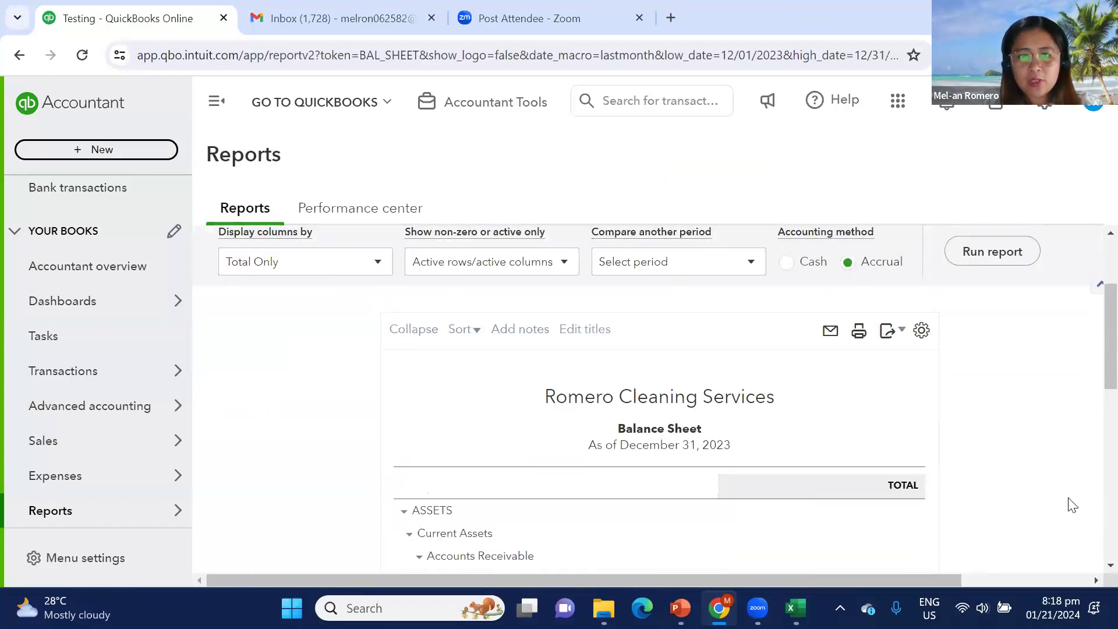
scroll(1072, 506, "up", 3)
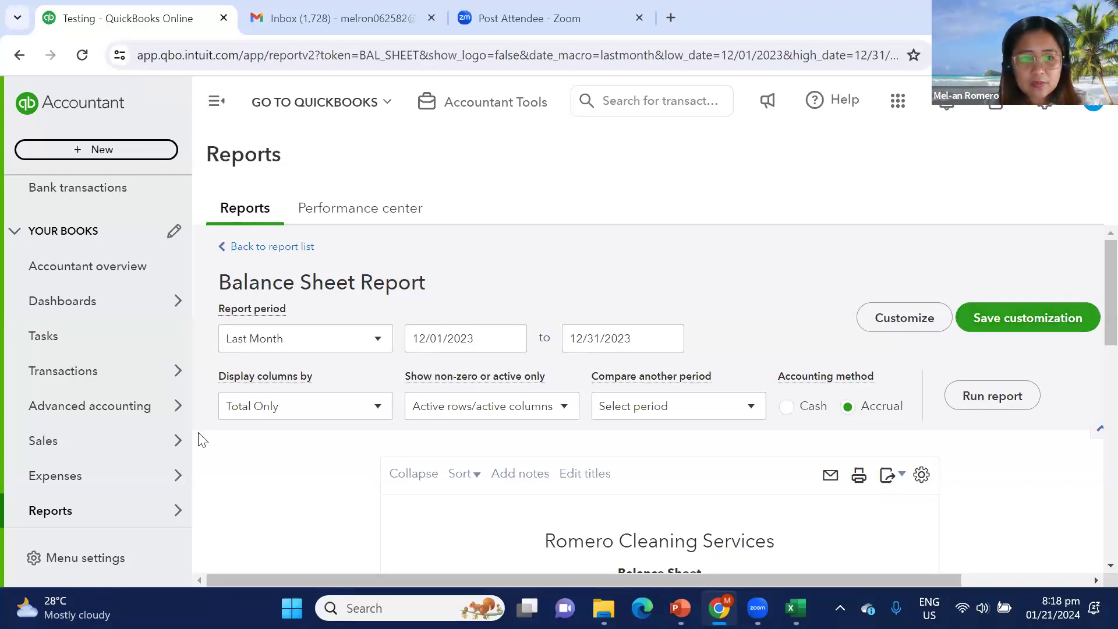
Save the customized report under the name Balance Sheet_2, without a group or sharing.
left_click(1050, 320)
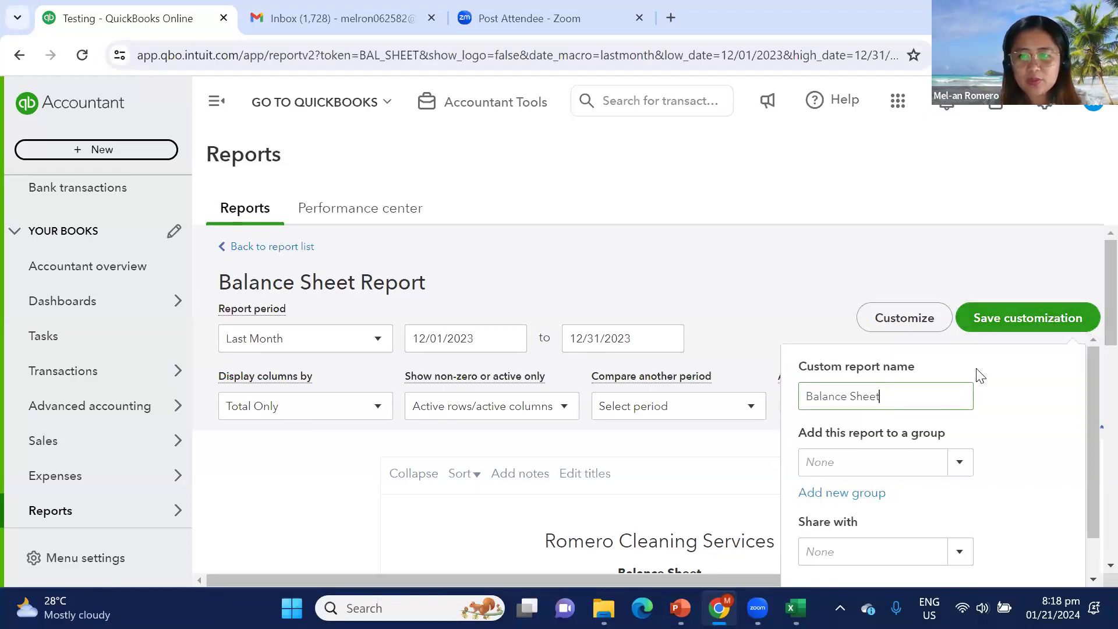
scroll(956, 379, "down", 1)
scroll(957, 381, "up", 1)
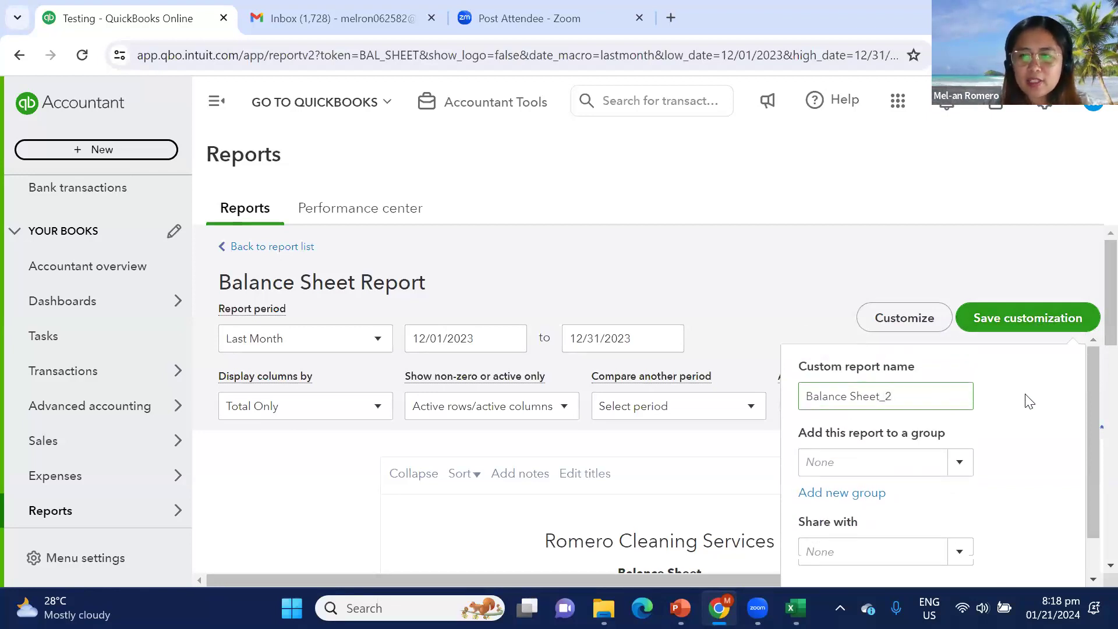
scroll(1042, 464, "down", 1)
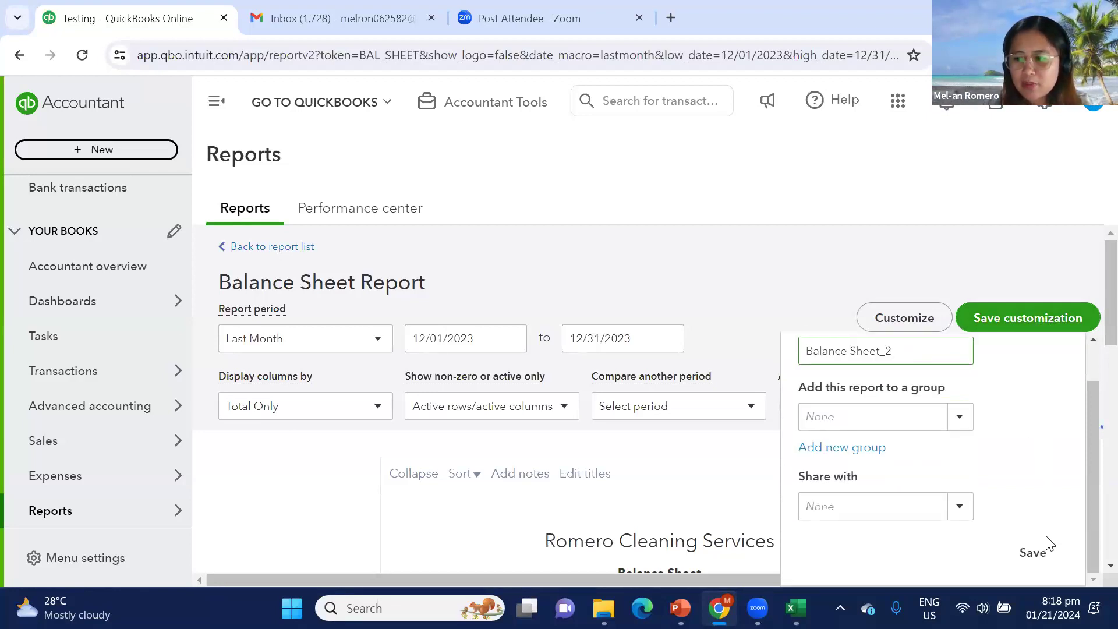
left_click(1034, 554)
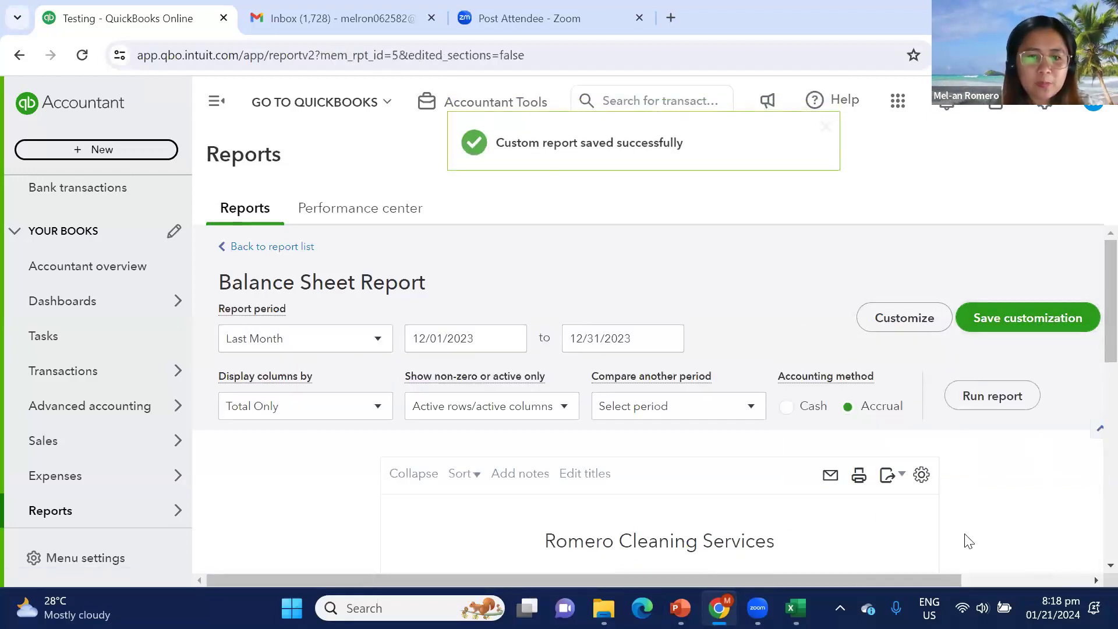
Look over the saved report, find it in the custom reports list, and view the additional actions available for Balance Sheet_2.
scroll(968, 541, "down", 3)
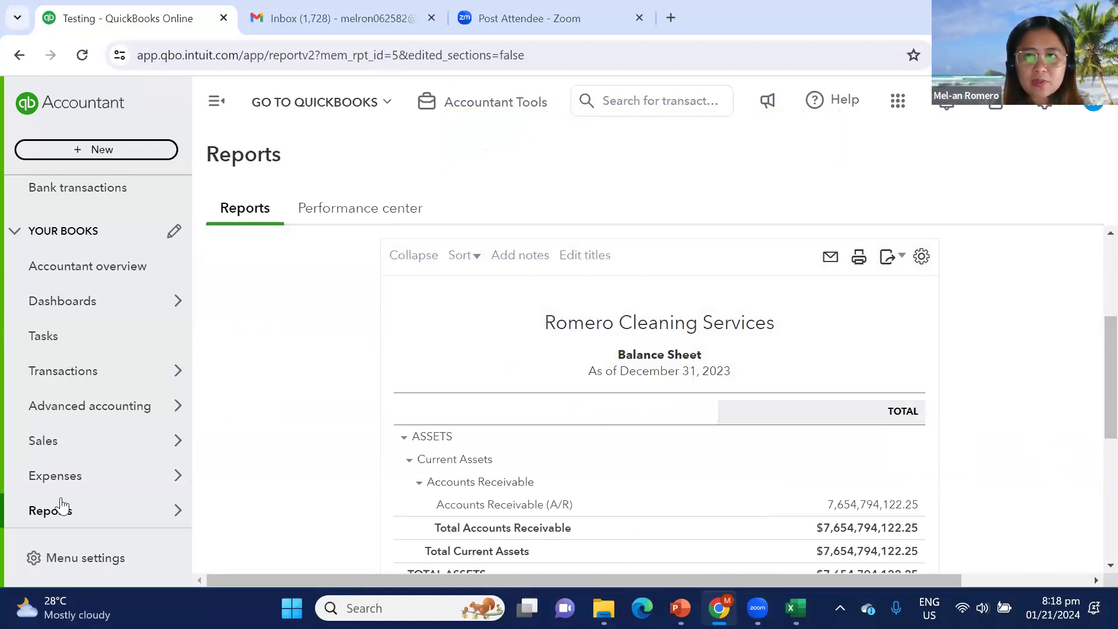
scroll(302, 352, "down", 5)
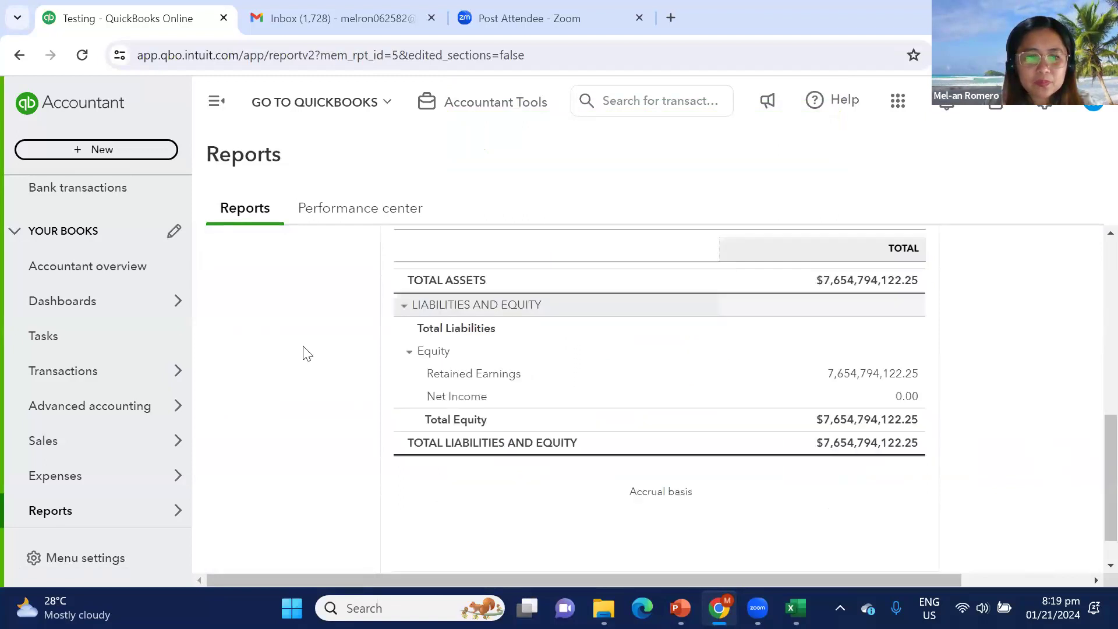
scroll(302, 352, "up", 7)
mouse_move(17, 477)
left_click(249, 524)
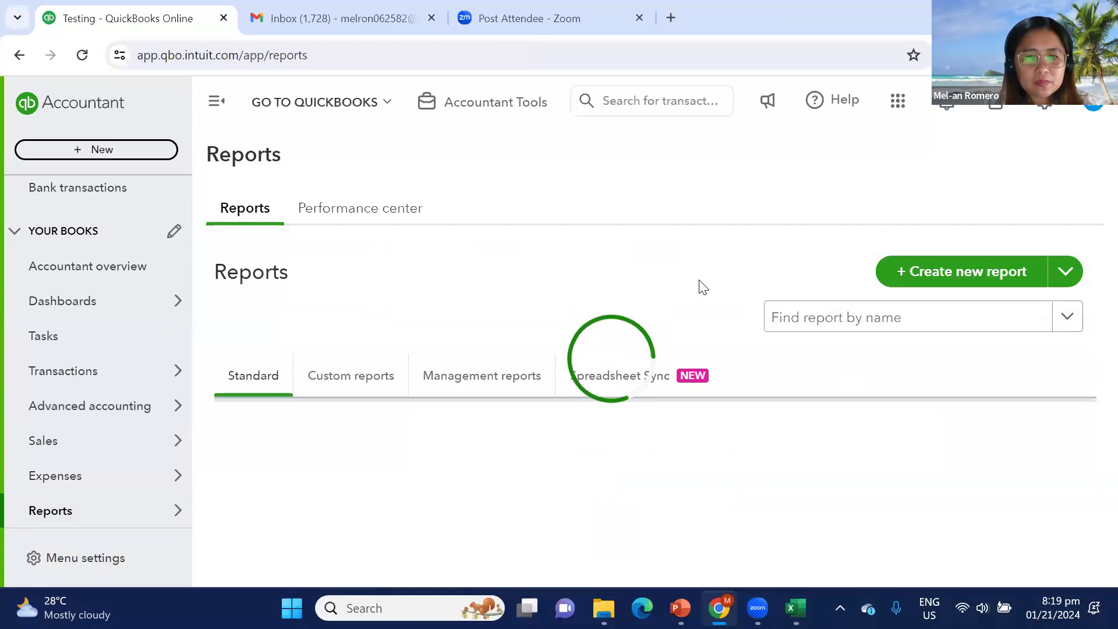
left_click(362, 389)
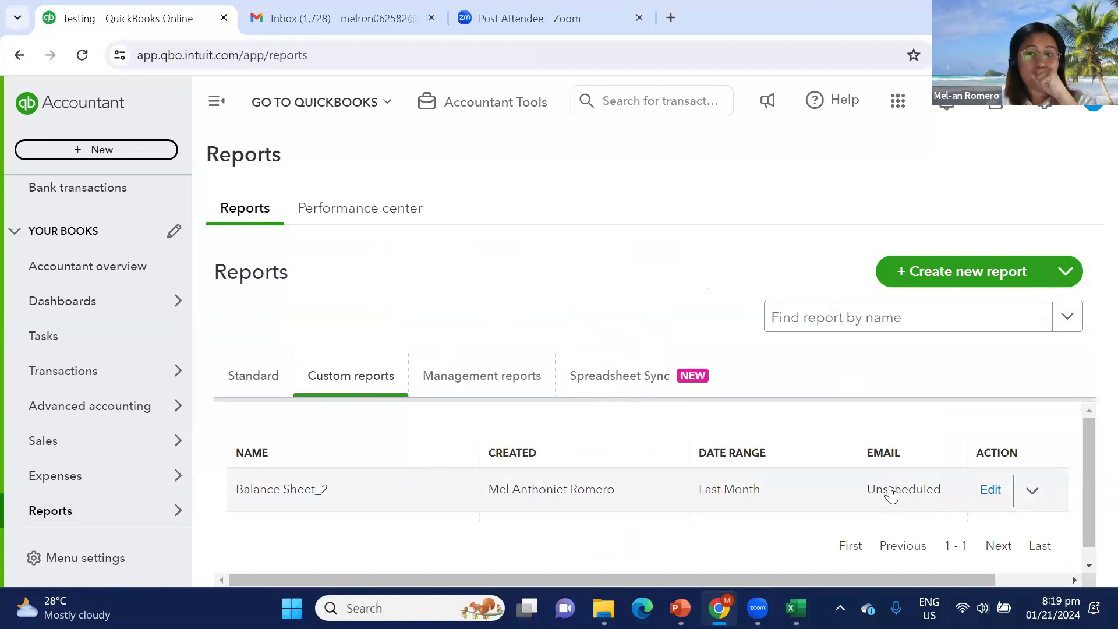
left_click(1031, 490)
scroll(1017, 450, "down", 2)
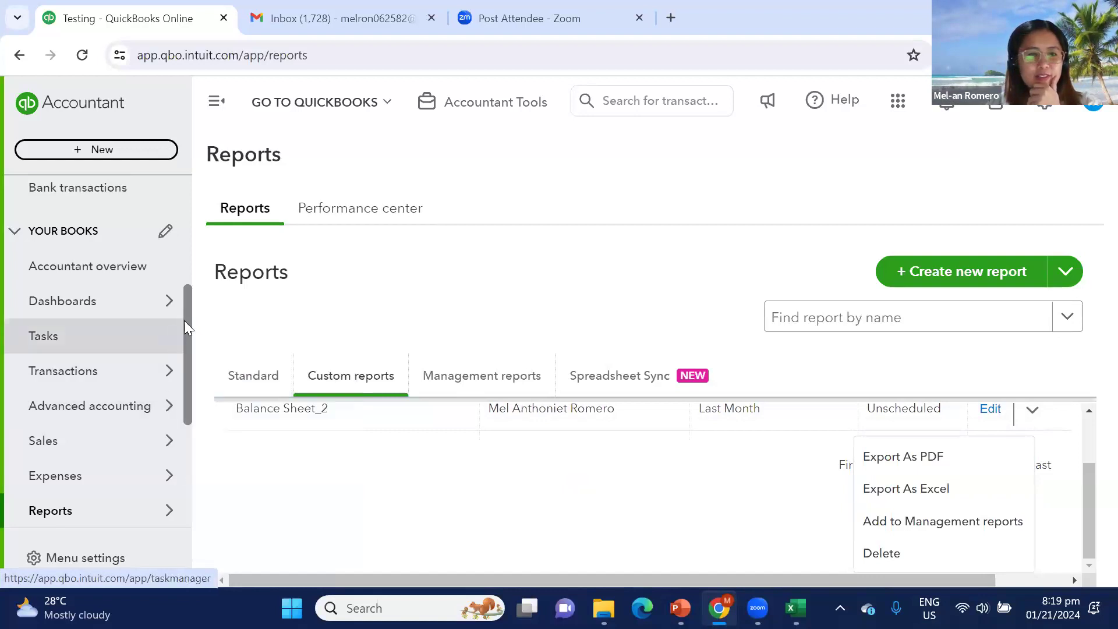
Open the company settings to edit the company's name and logo.
mouse_move(187, 321)
left_mouse_down()
mouse_move(187, 260)
mouse_move(198, 255)
mouse_move(195, 312)
left_mouse_up()
scroll(194, 319, "down", 1)
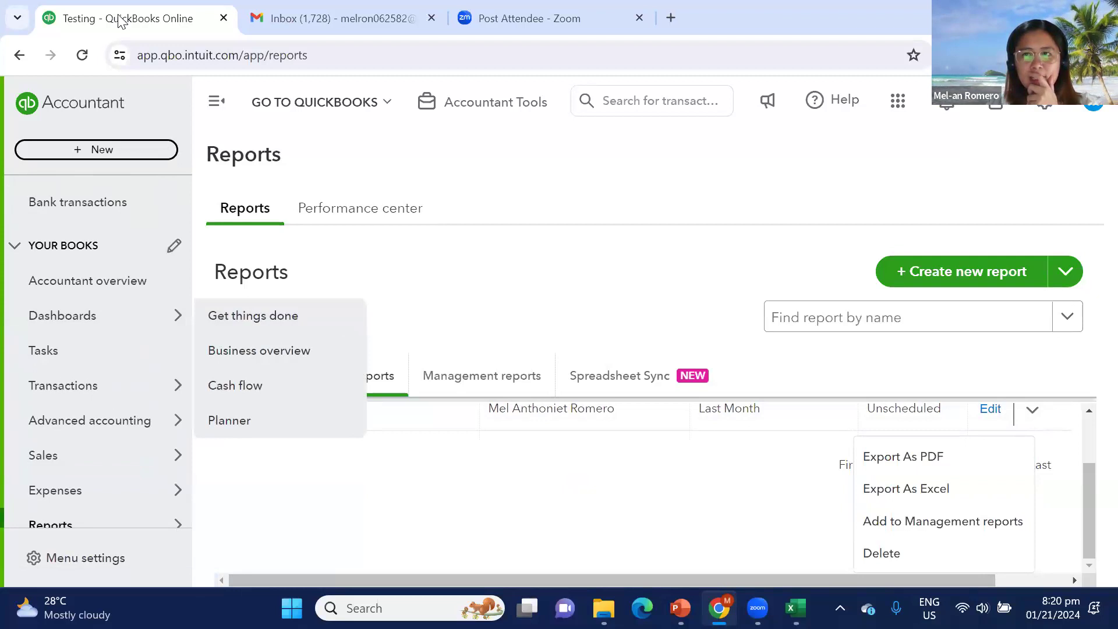
left_click(1044, 105)
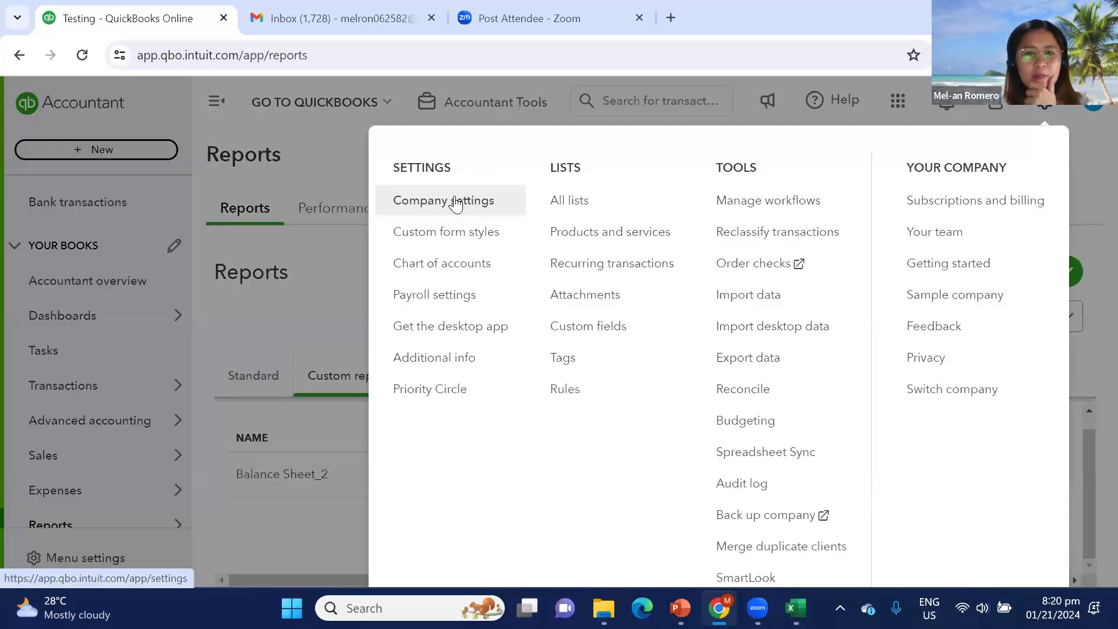
left_click(1049, 105)
left_click(1046, 110)
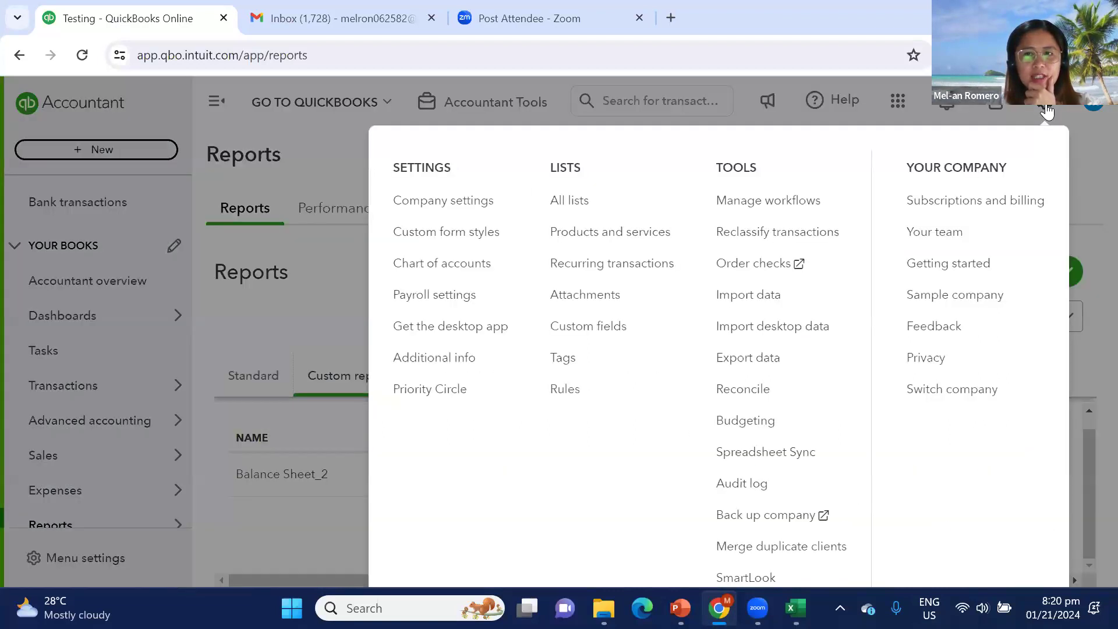
left_click(446, 204)
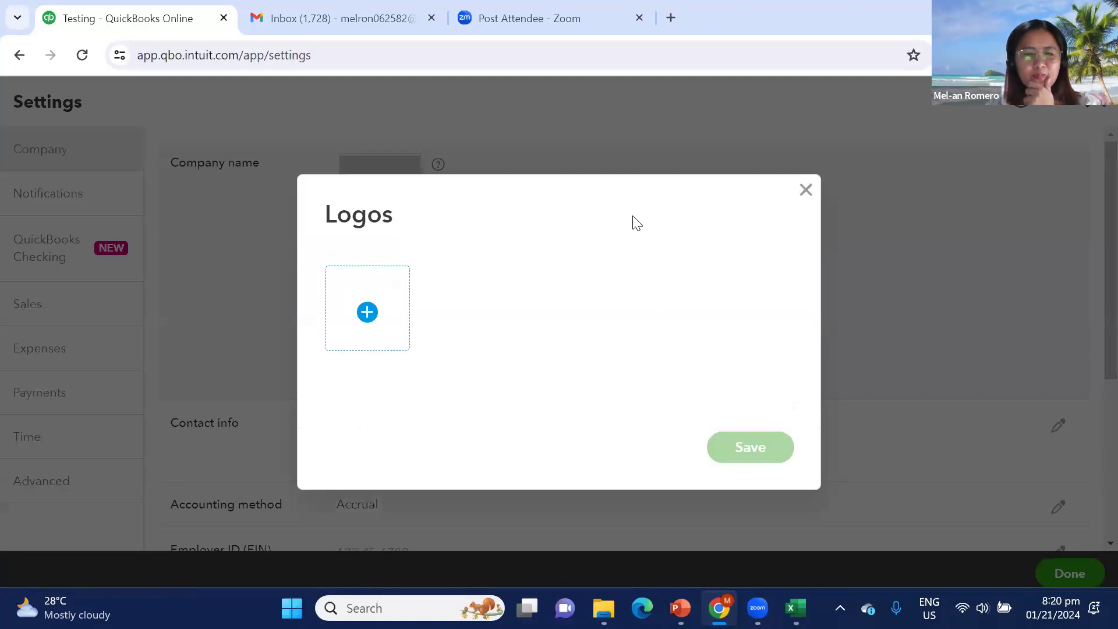
Upload a company logo image from the QBO Navigation folder on the Desktop and save it.
left_click(367, 312)
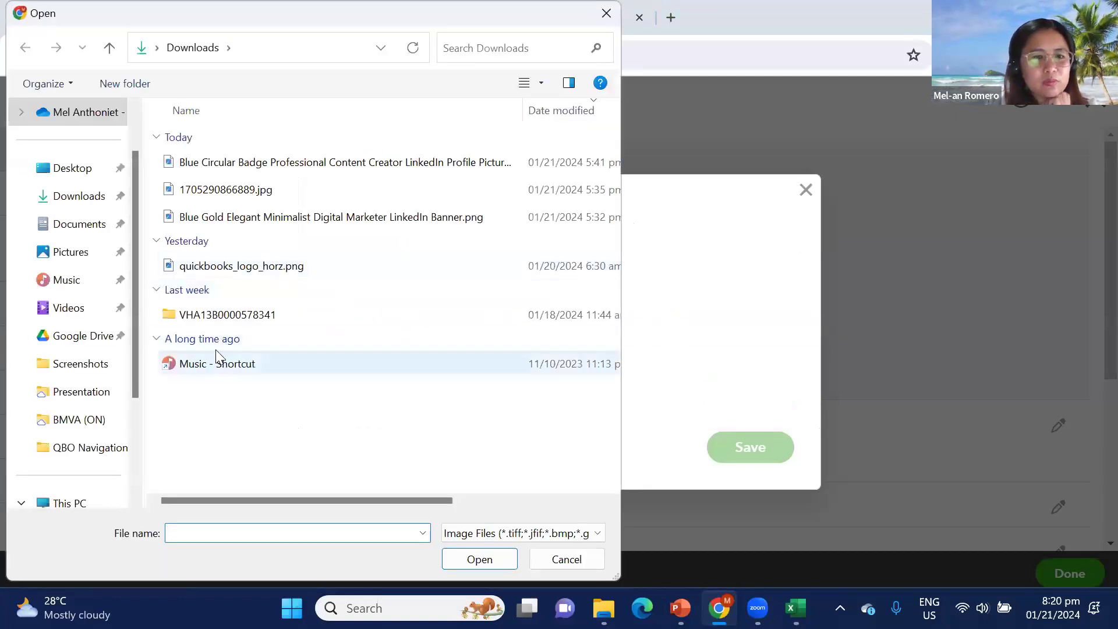
left_click(80, 174)
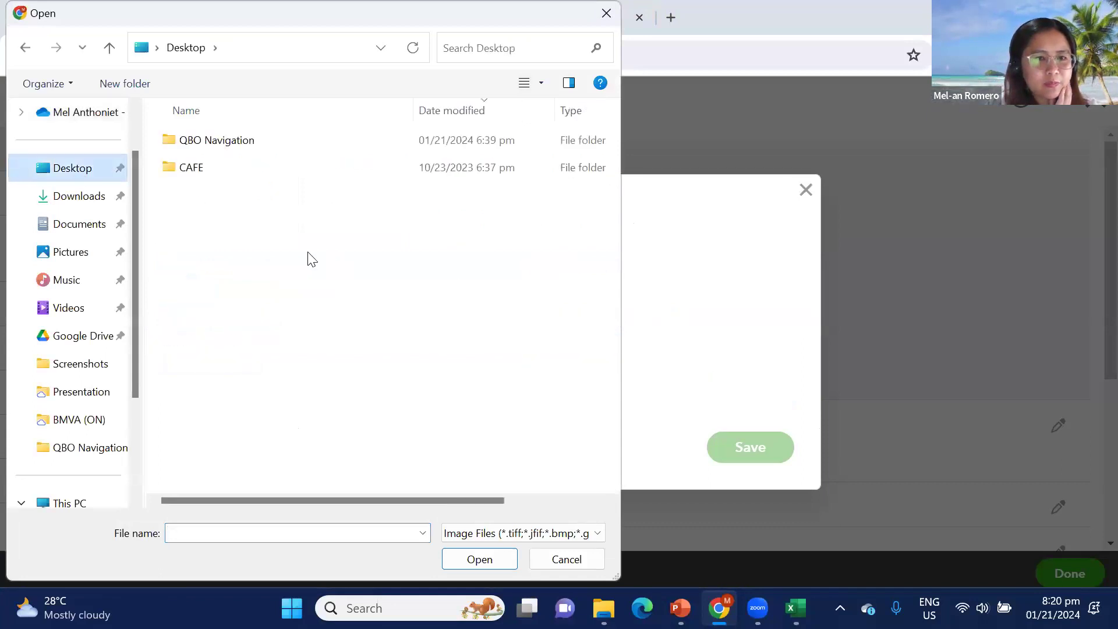
double_click(220, 142)
double_click(223, 145)
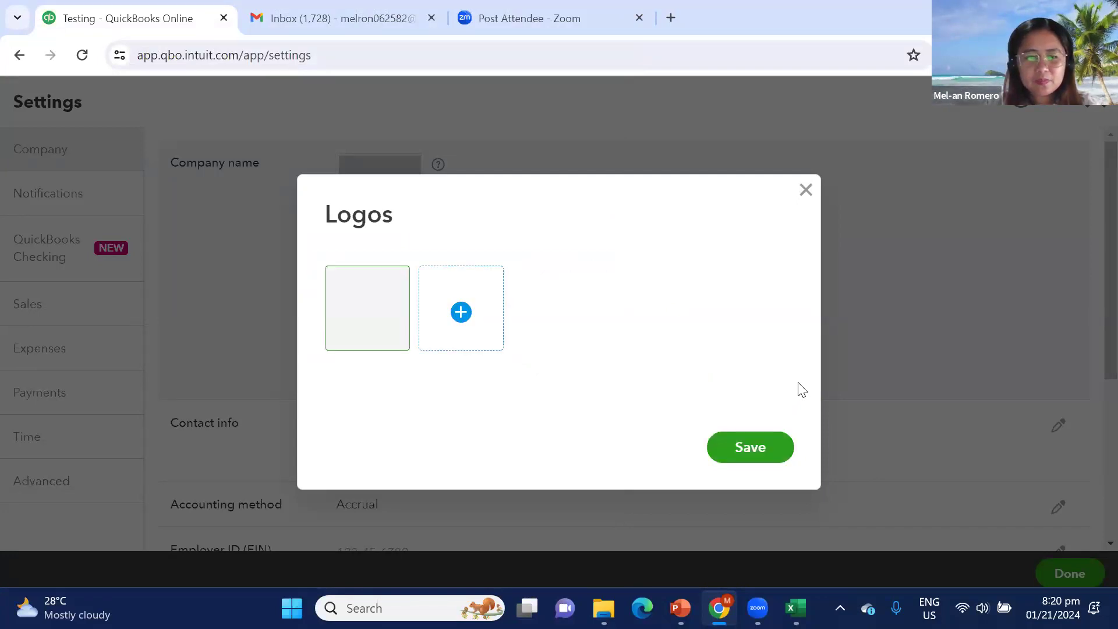
left_click(741, 455)
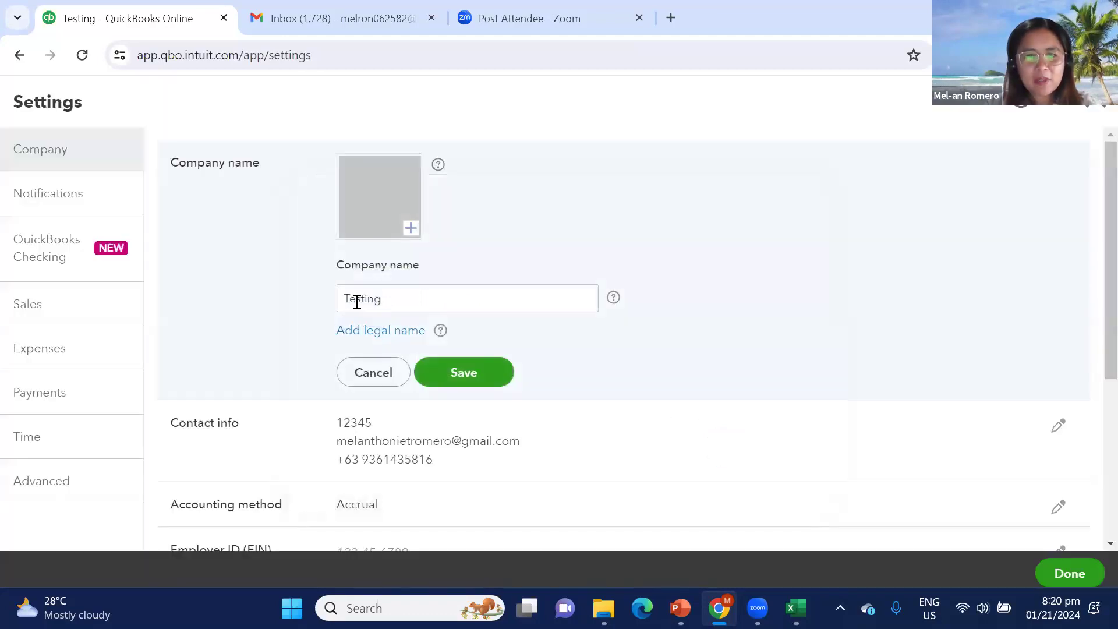
Enter Romero Cleaning Services as the company name and look over the remaining company settings.
double_click(403, 302)
type("Romero Cleaning Services")
scroll(863, 265, "down", 1)
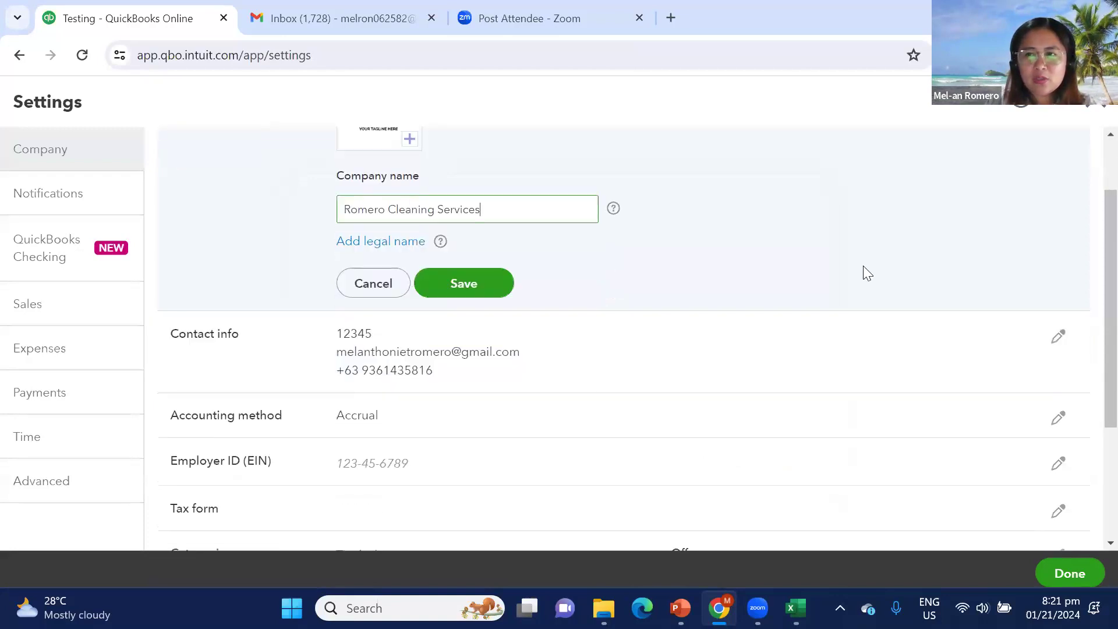
scroll(466, 436, "down", 2)
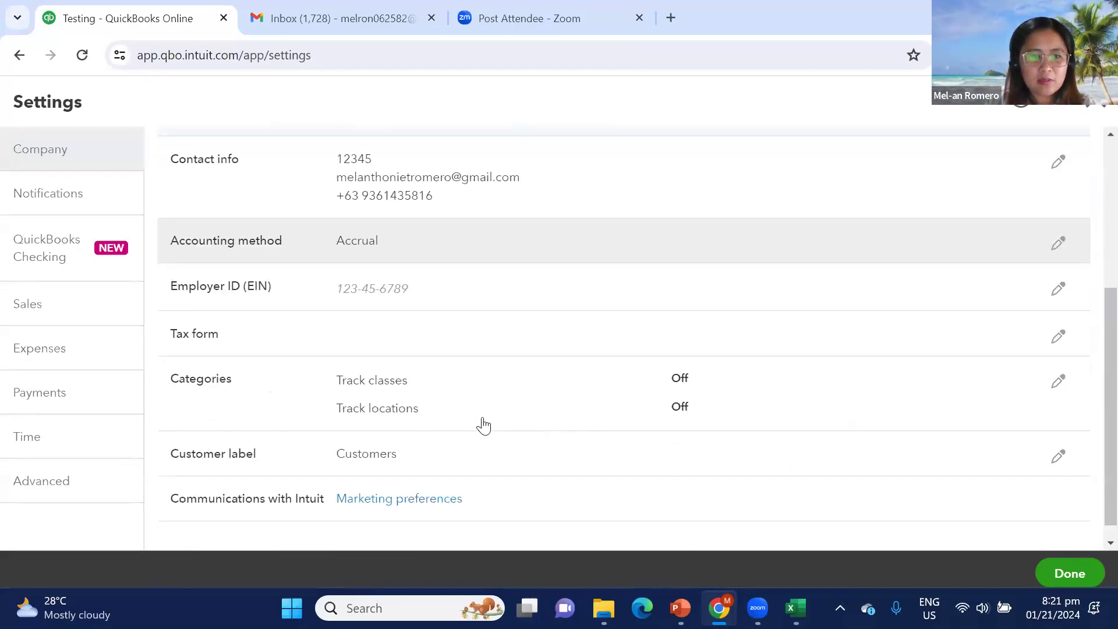
scroll(483, 425, "down", 1)
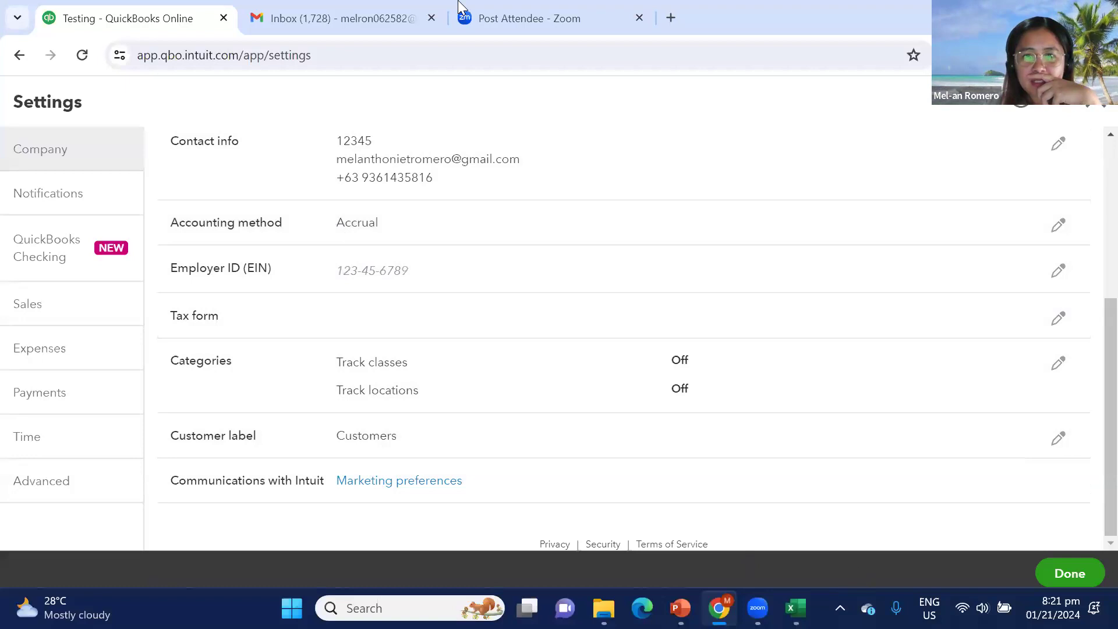
Leave the company settings without saving, then open the custom report Balance Sheet_2 and view its display density option.
left_click(1085, 575)
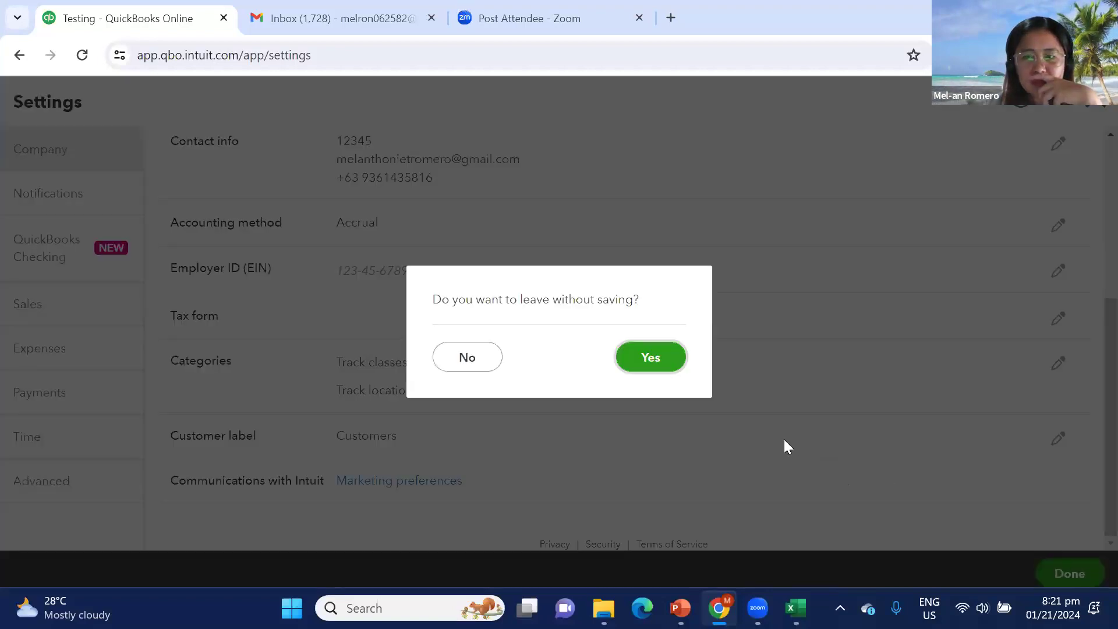
left_click(646, 357)
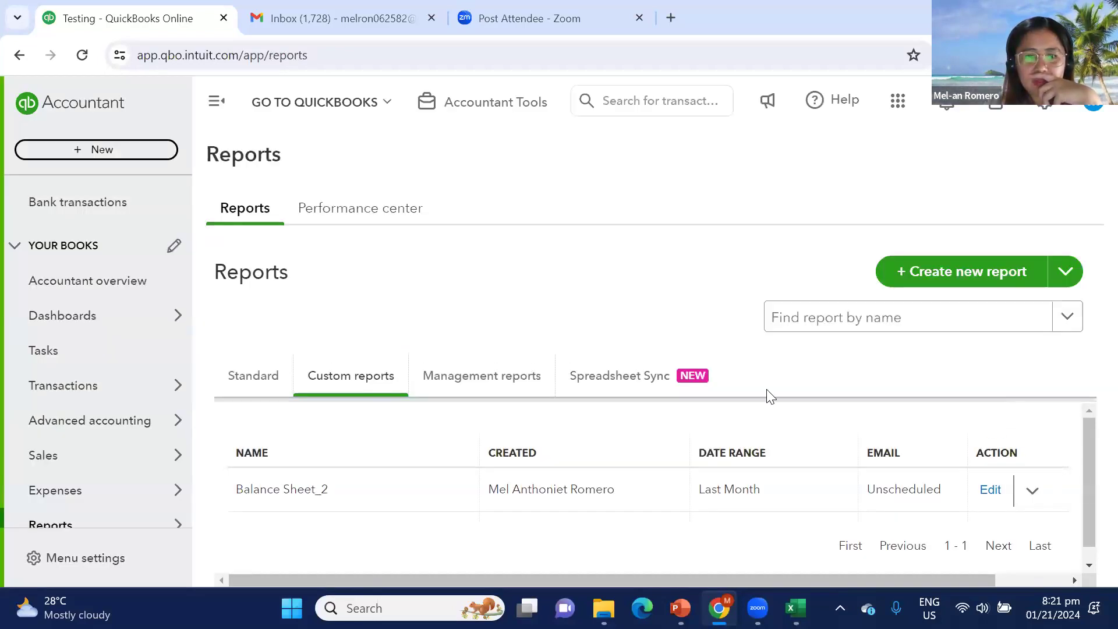
left_click(310, 491)
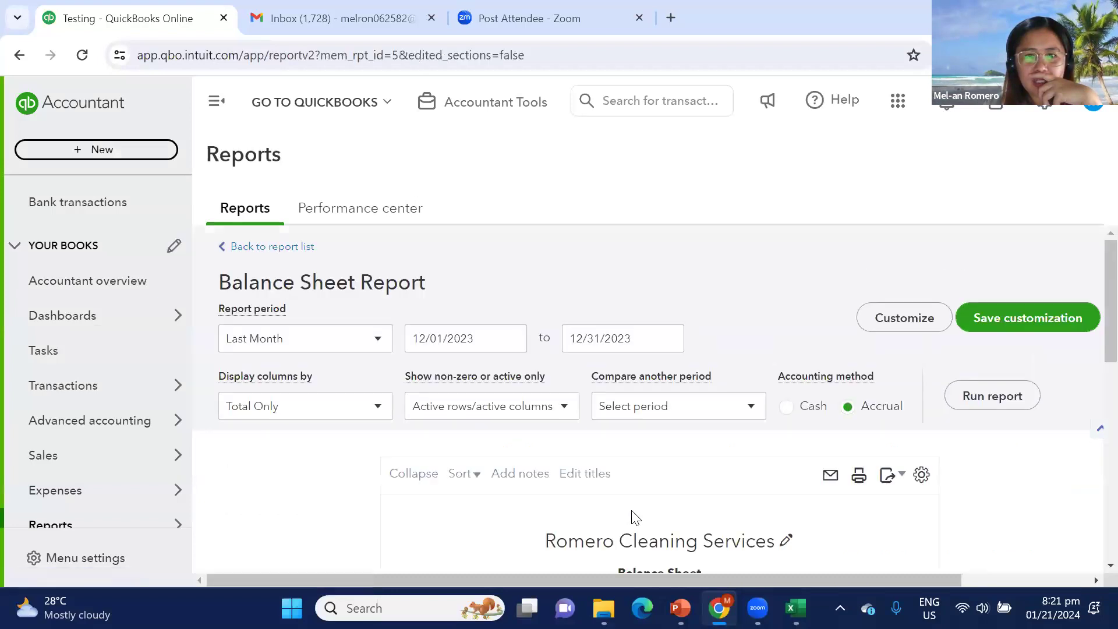
scroll(631, 516, "down", 4)
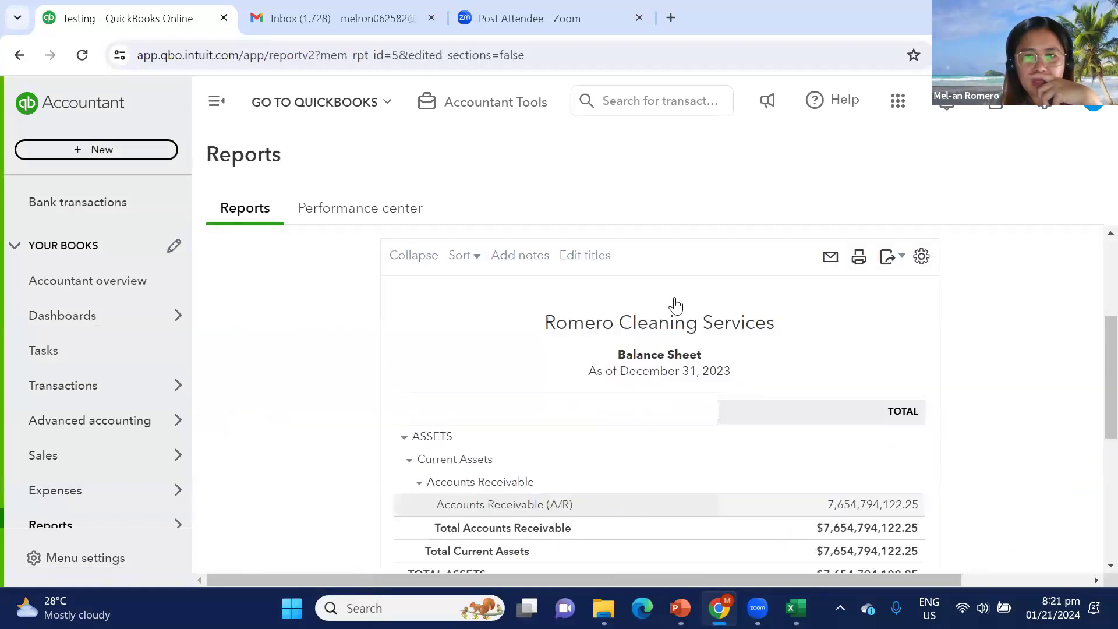
left_click(922, 258)
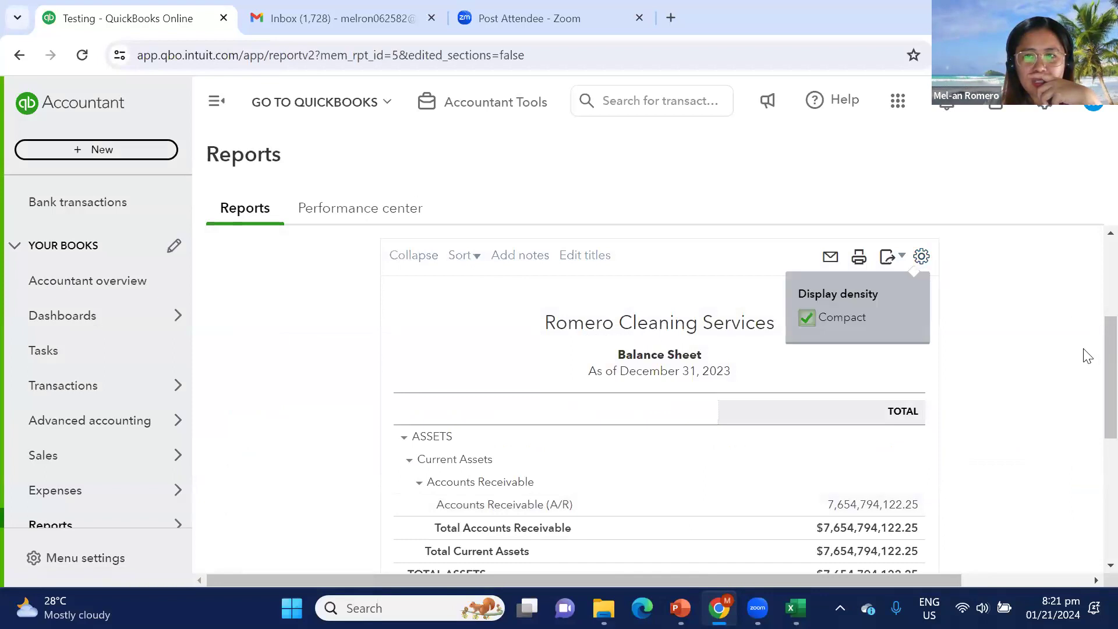
Customize the Balance Sheet header to show the logo and run the report.
scroll(958, 232, "up", 4)
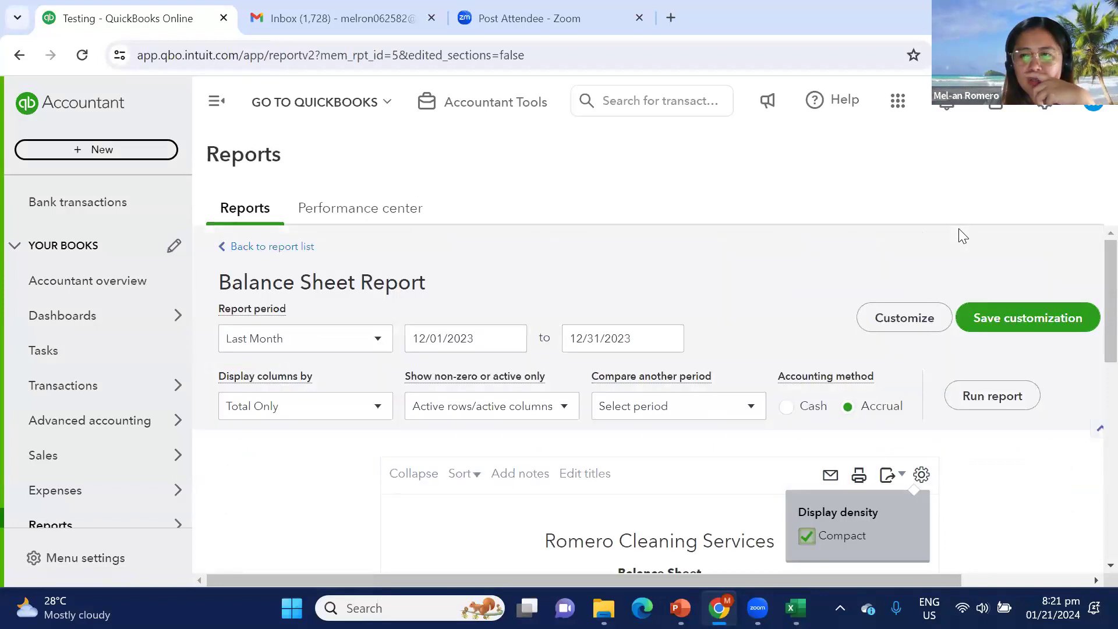
left_click(1061, 322)
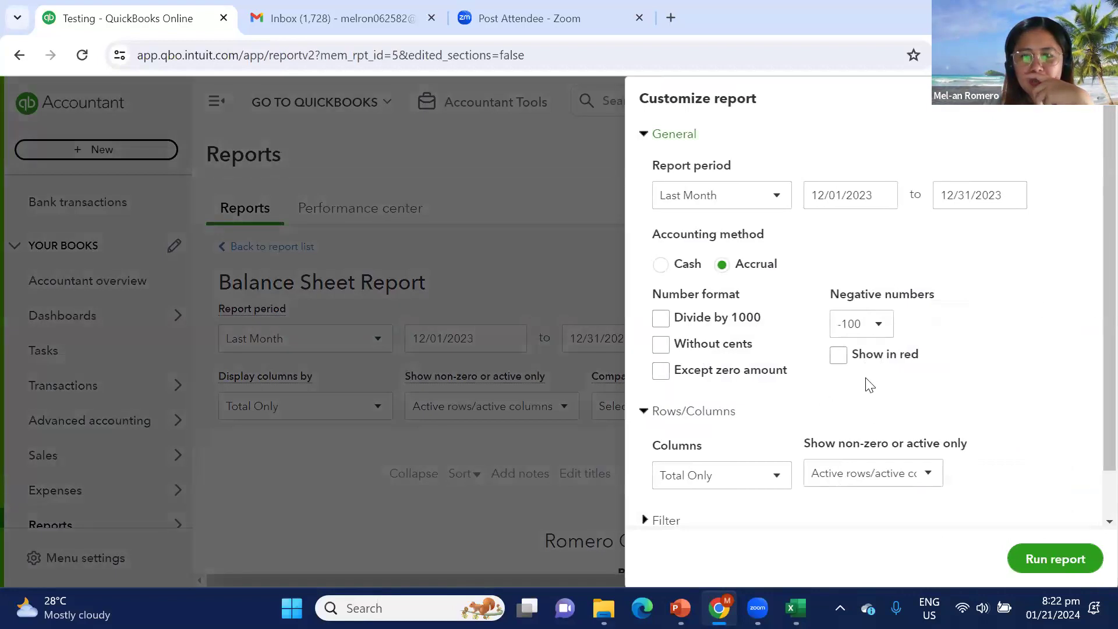
scroll(871, 378, "down", 1)
left_click(690, 495)
scroll(871, 364, "down", 5)
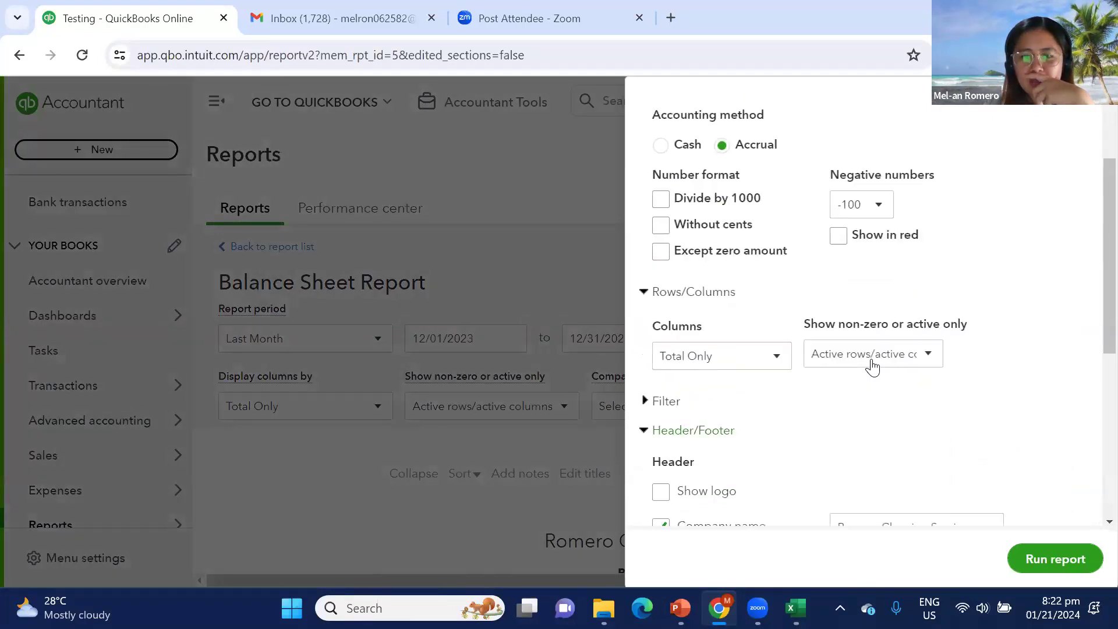
left_click(662, 297)
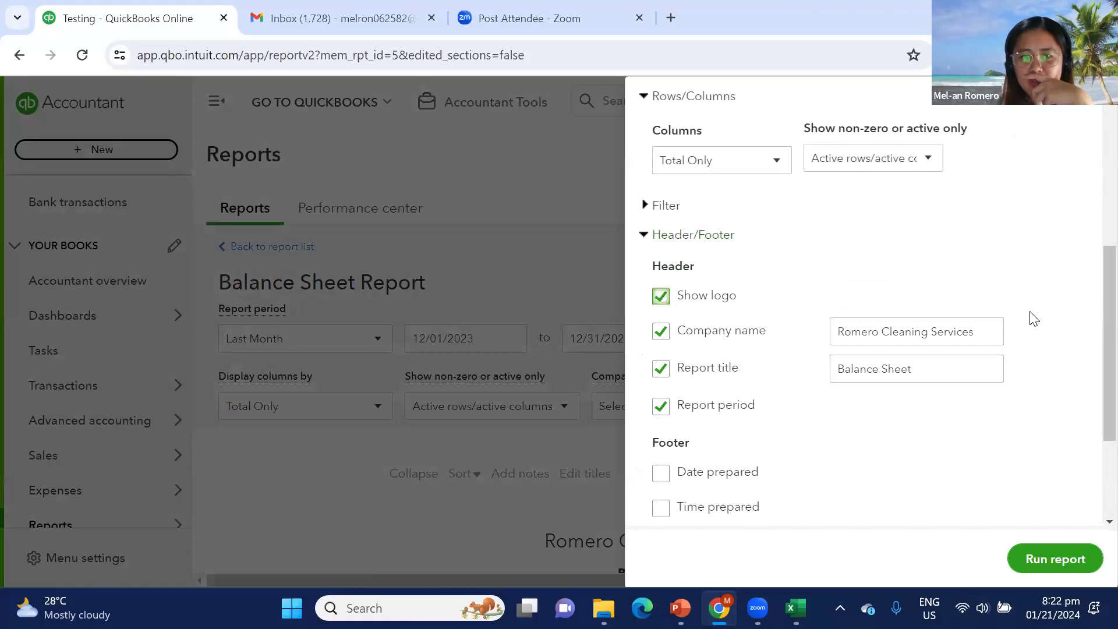
left_click(1061, 560)
scroll(699, 367, "down", 3)
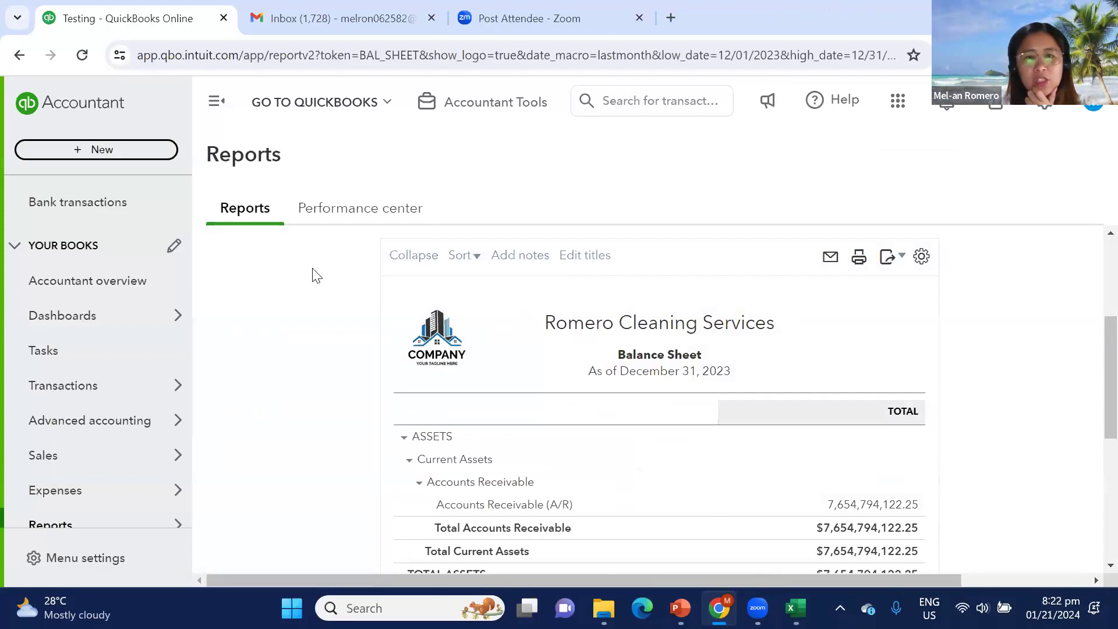
Return to the reports list and compare the standard reports with the custom reports.
mouse_move(96, 498)
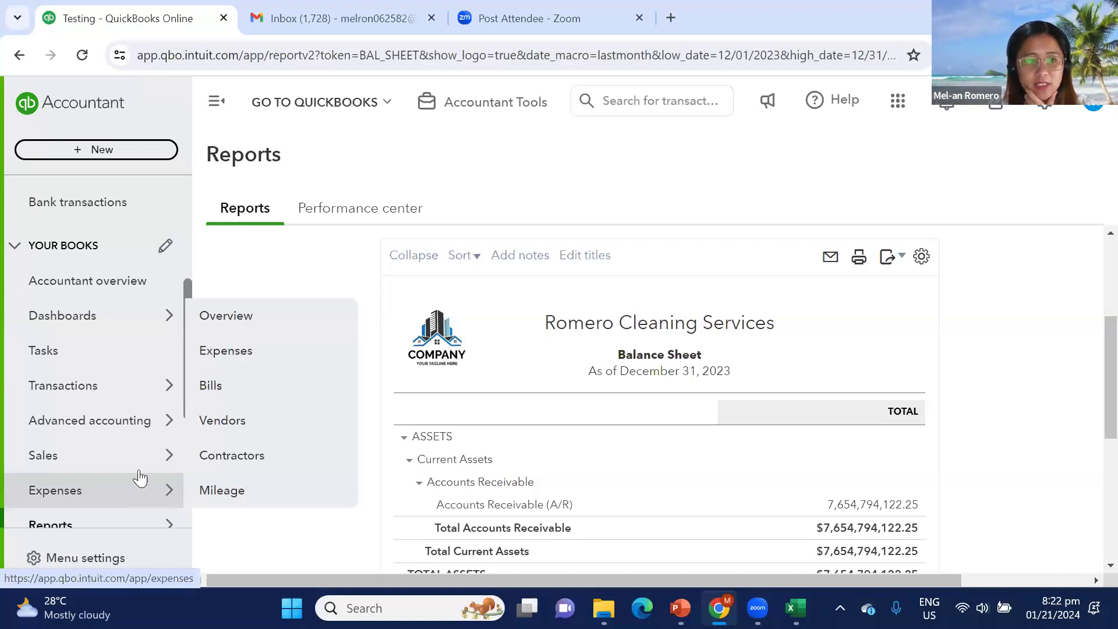
scroll(134, 478, "down", 3)
mouse_move(112, 361)
left_click(207, 352)
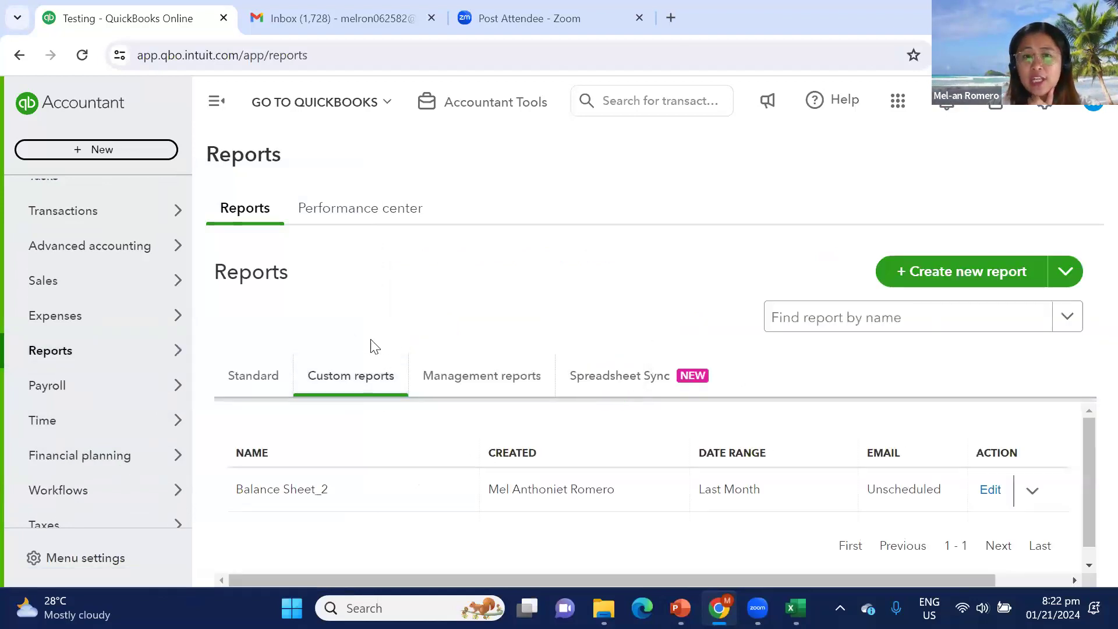
left_click(257, 385)
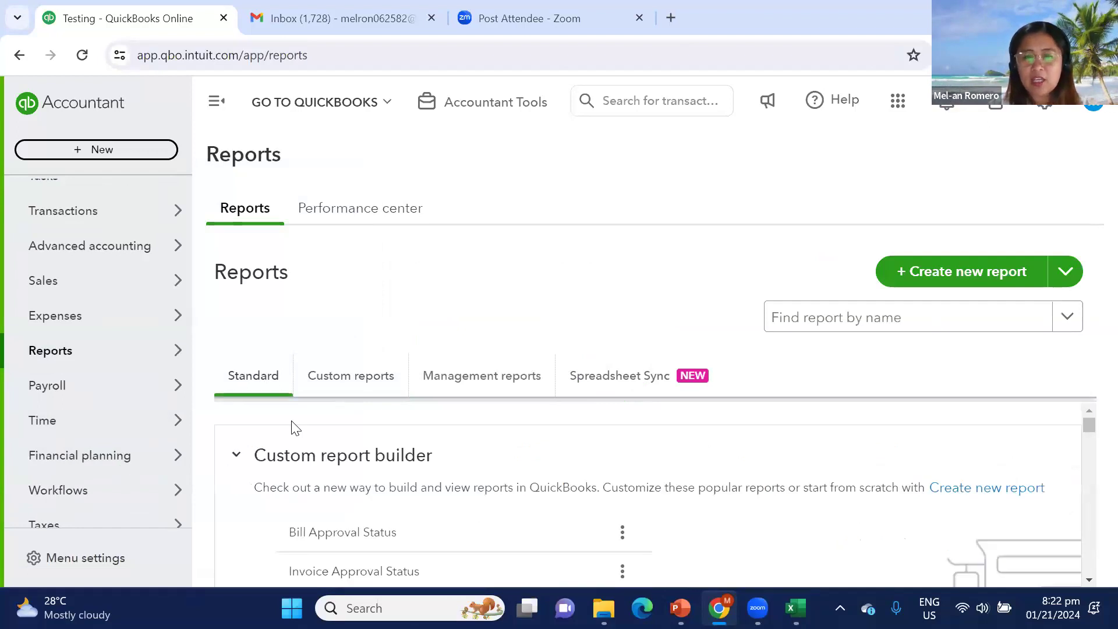
left_click(399, 392)
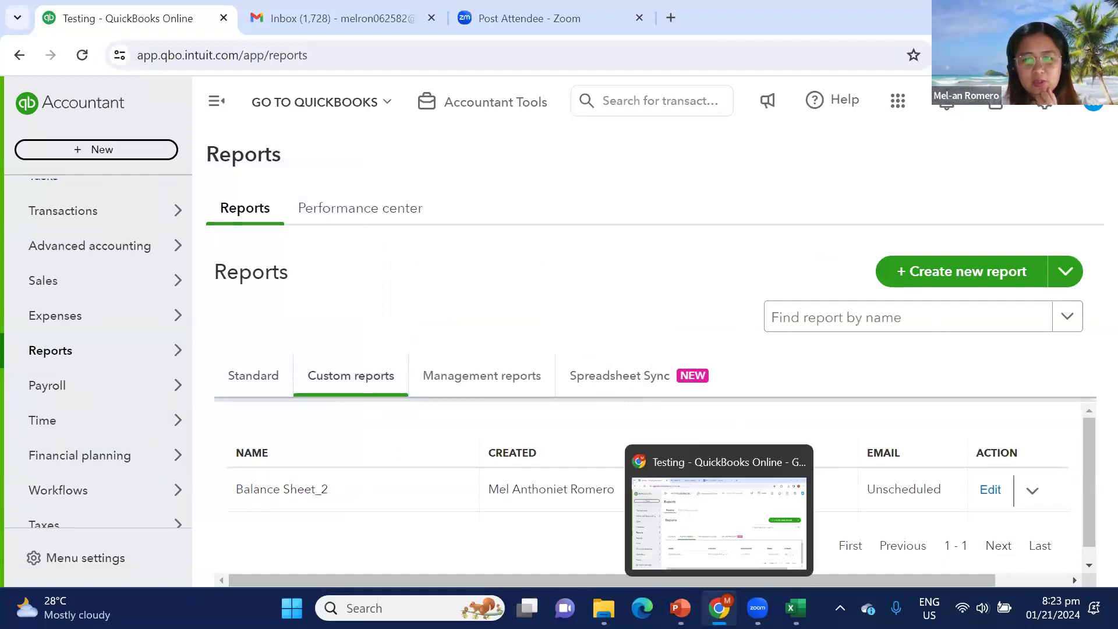
Switch to the QBO Basic Navigation presentation in PowerPoint and show the Reports slide followed by the Question & Answer slide.
left_click(680, 608)
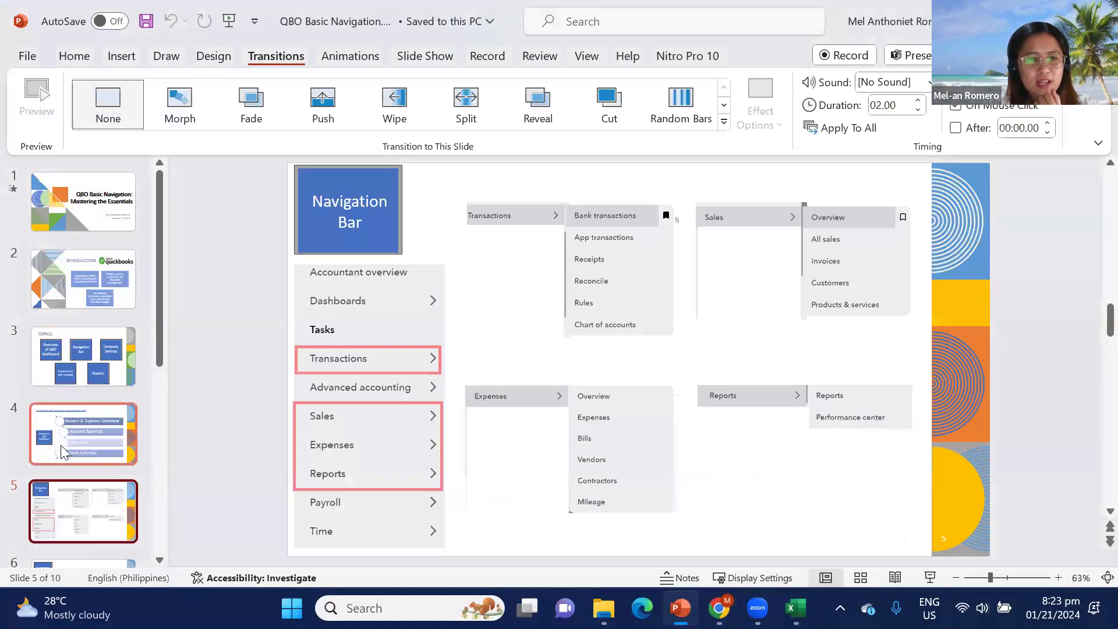
scroll(87, 408, "down", 4)
left_click(86, 436)
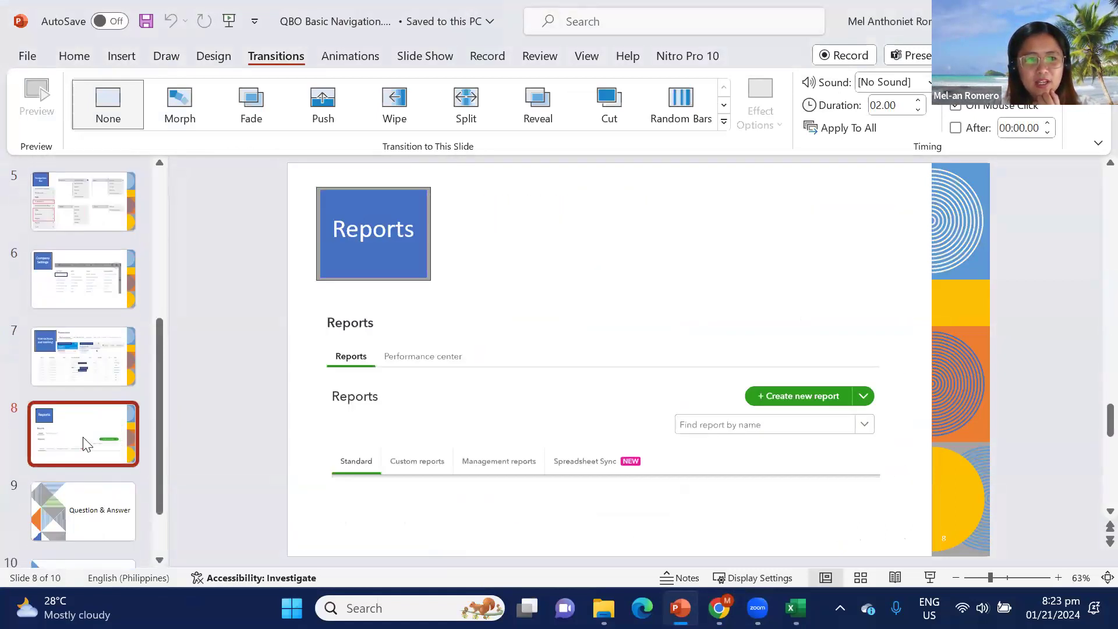
scroll(86, 442, "down", 1)
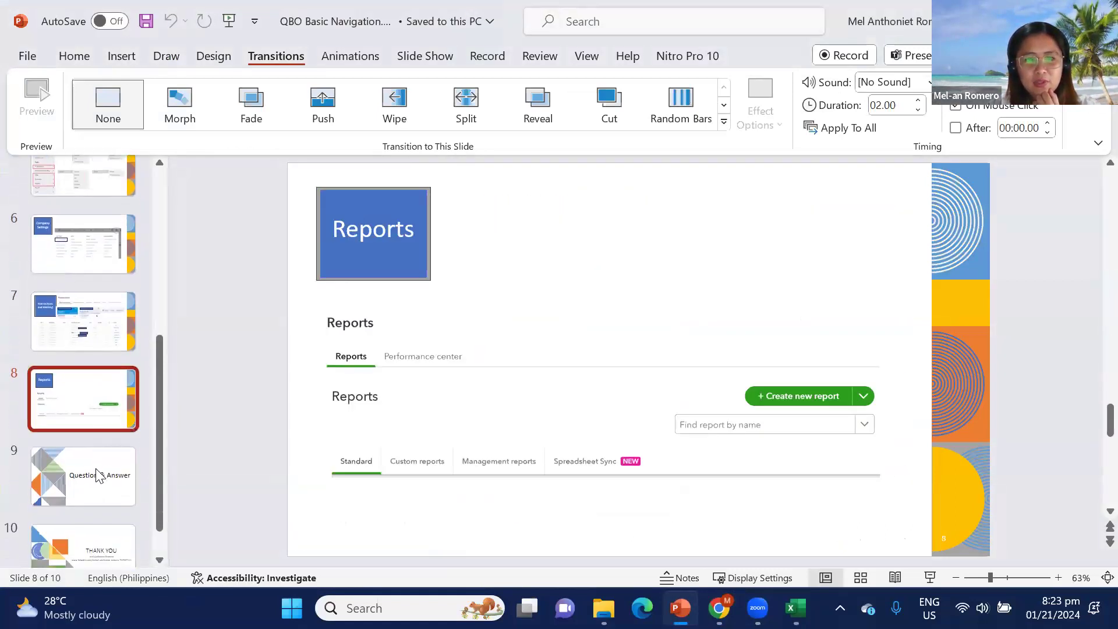
left_click(98, 476)
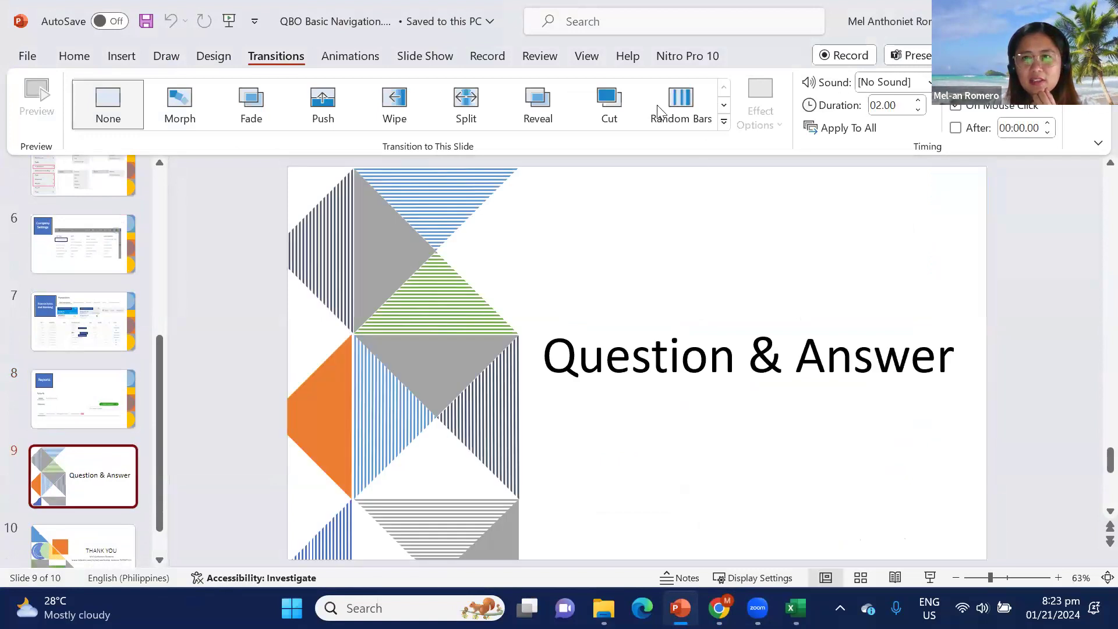
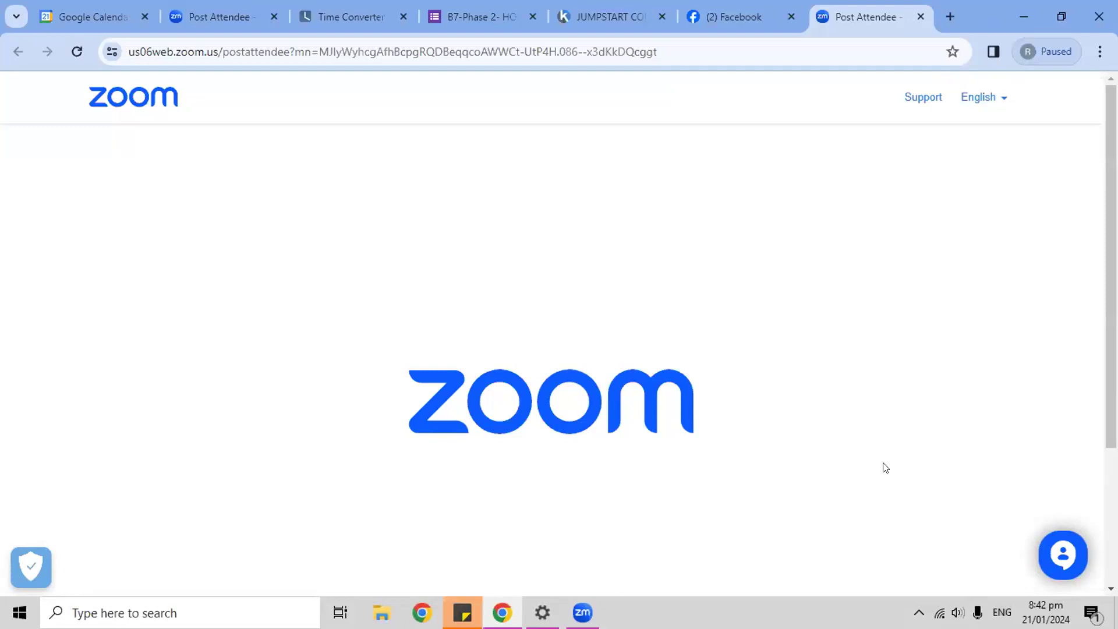
key("F11")
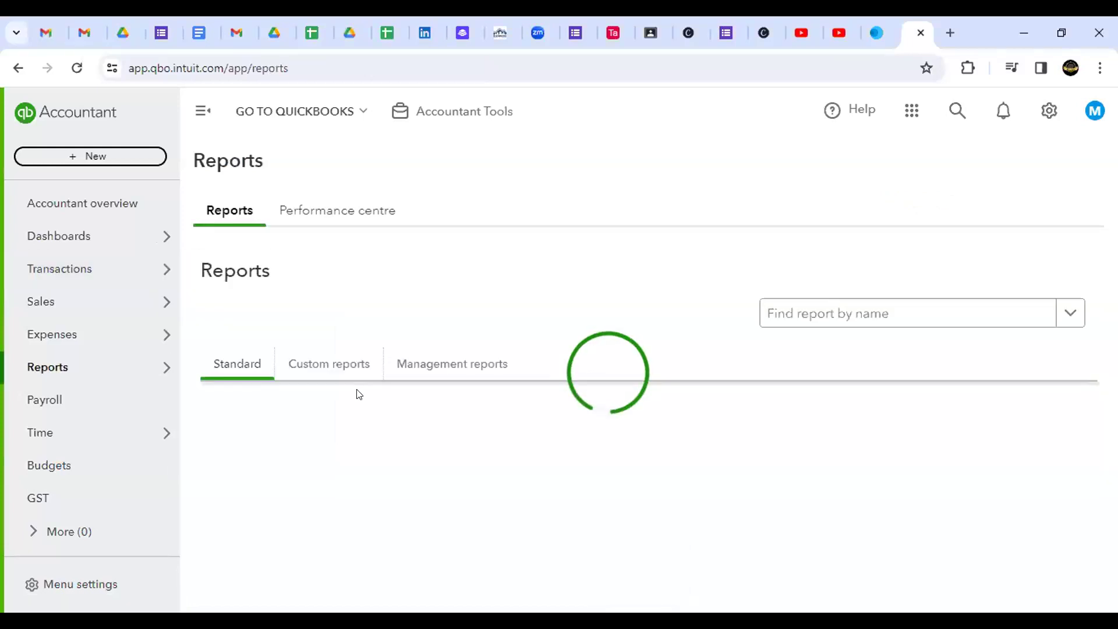
Browse the standard reports under Business overview and open the Profit and Loss Detail report.
scroll(399, 445, "down", 4)
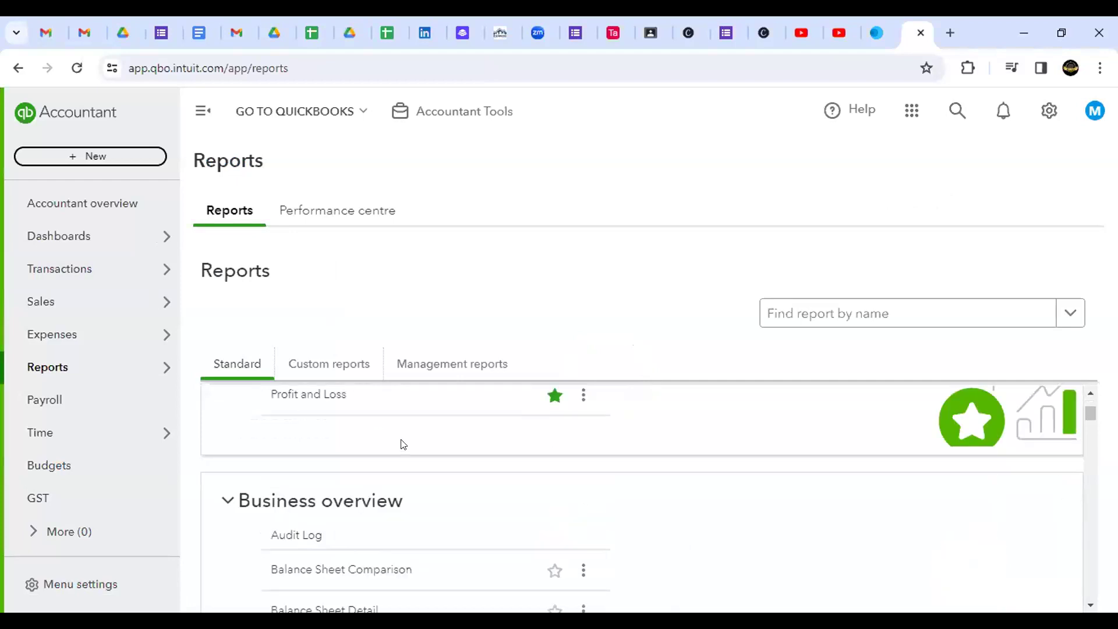
scroll(399, 468, "down", 3)
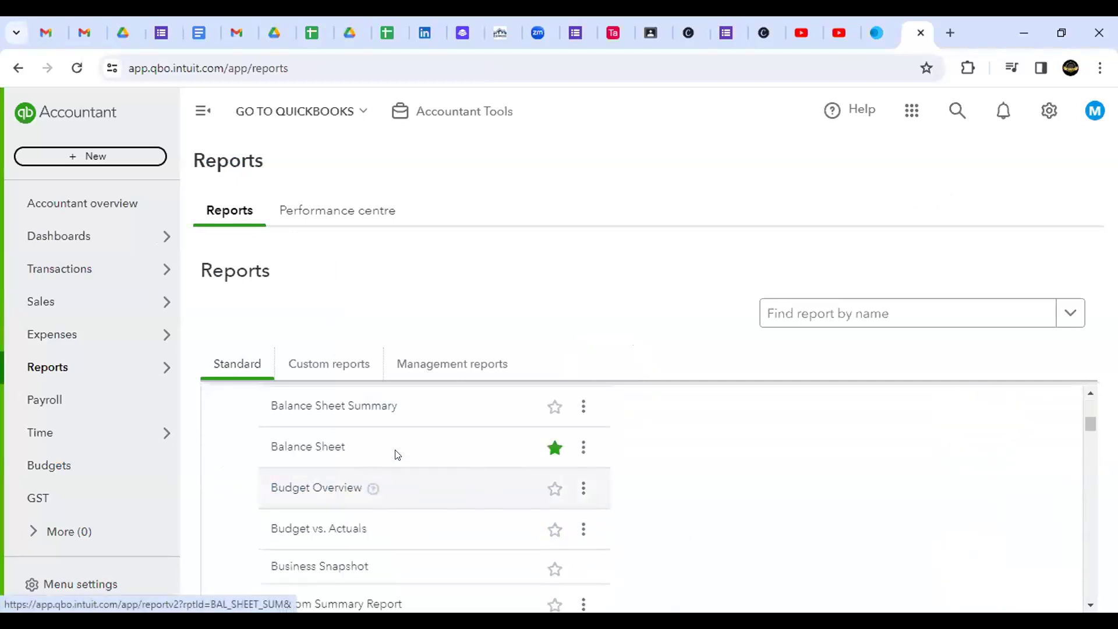
scroll(394, 454, "up", 3)
scroll(399, 455, "down", 6)
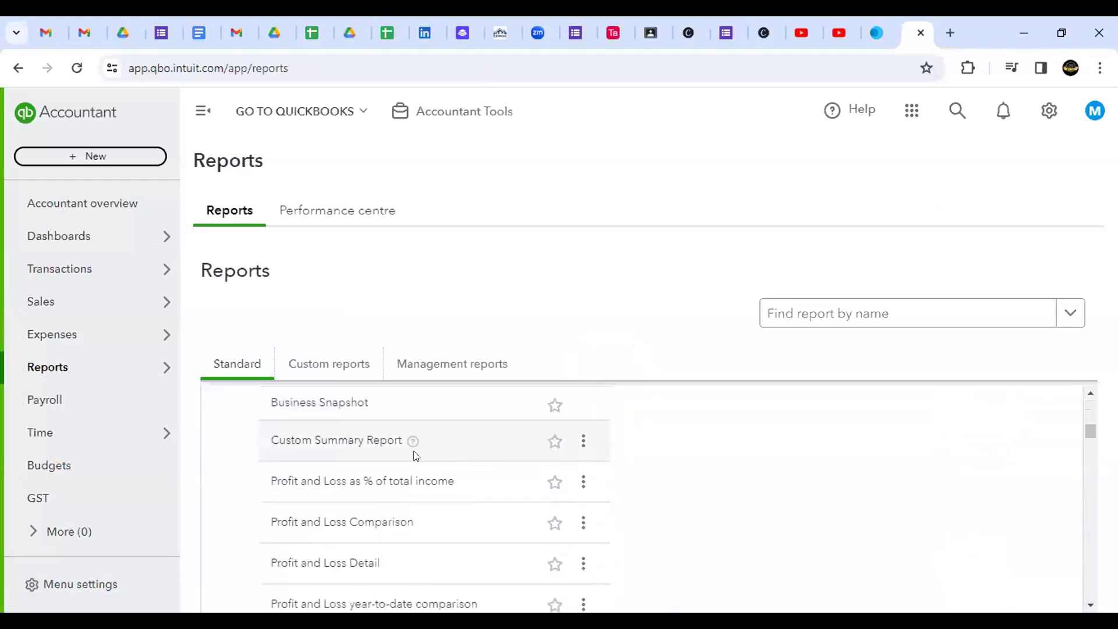
scroll(349, 512, "down", 3)
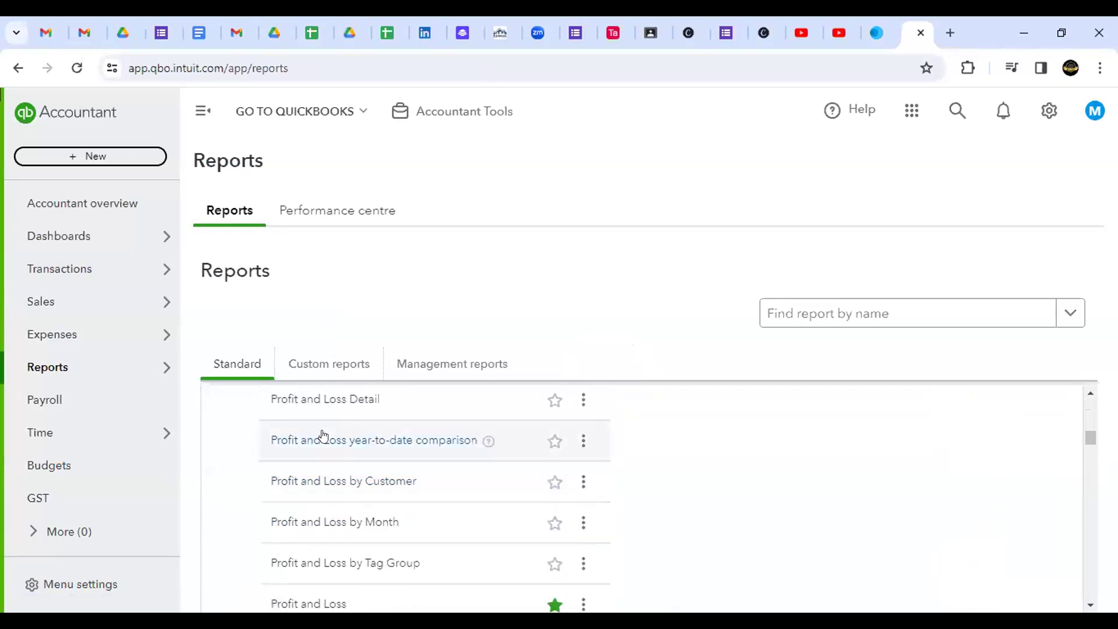
left_click(325, 401)
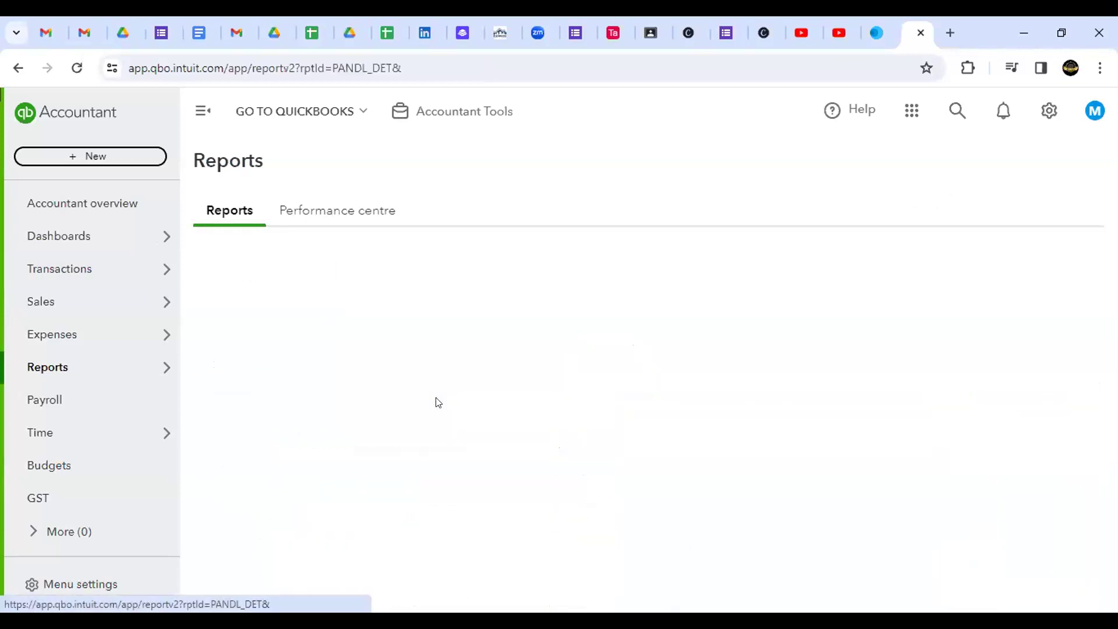
mouse_move(110, 262)
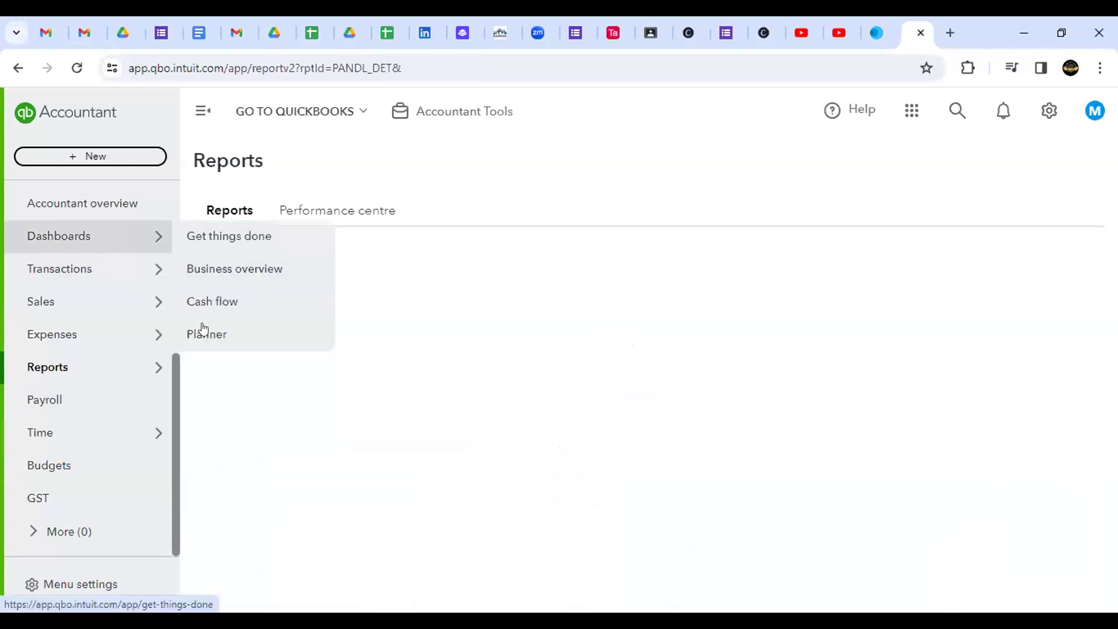
mouse_move(82, 337)
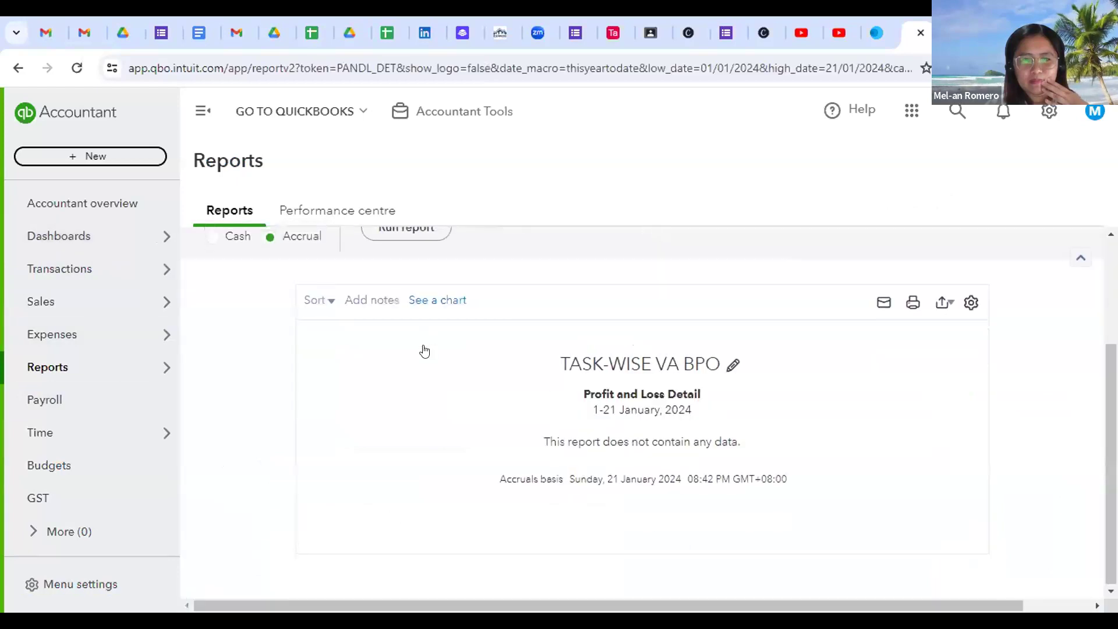
Set the Profit and Loss Detail report's start date to 01/12/2023, run it and review the output.
scroll(442, 361, "up", 2)
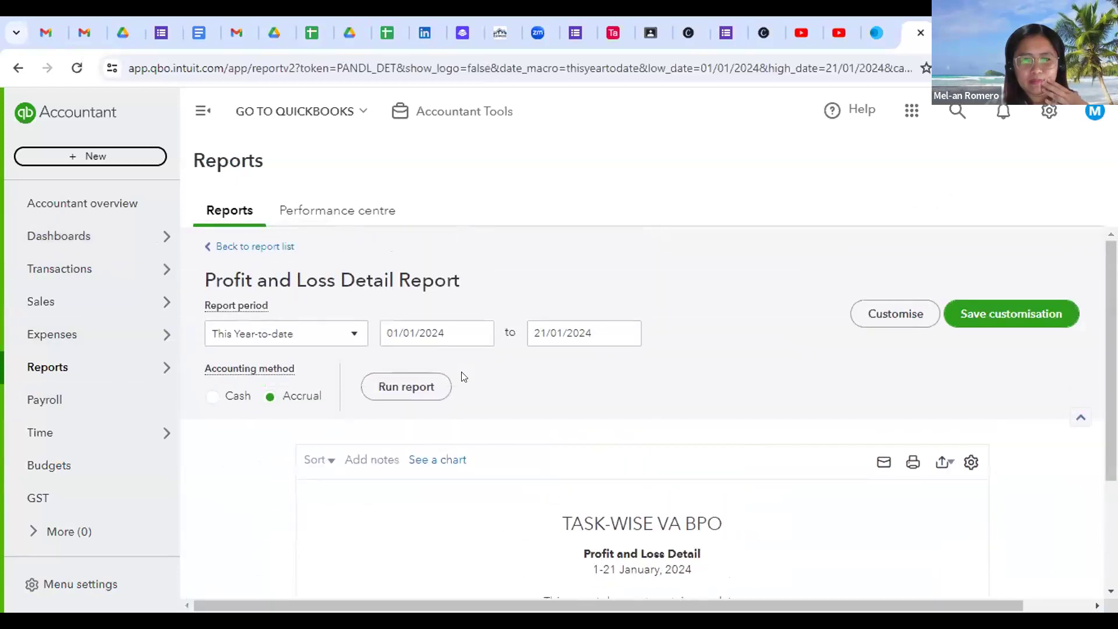
left_click(479, 332)
left_click(396, 374)
left_click(505, 426)
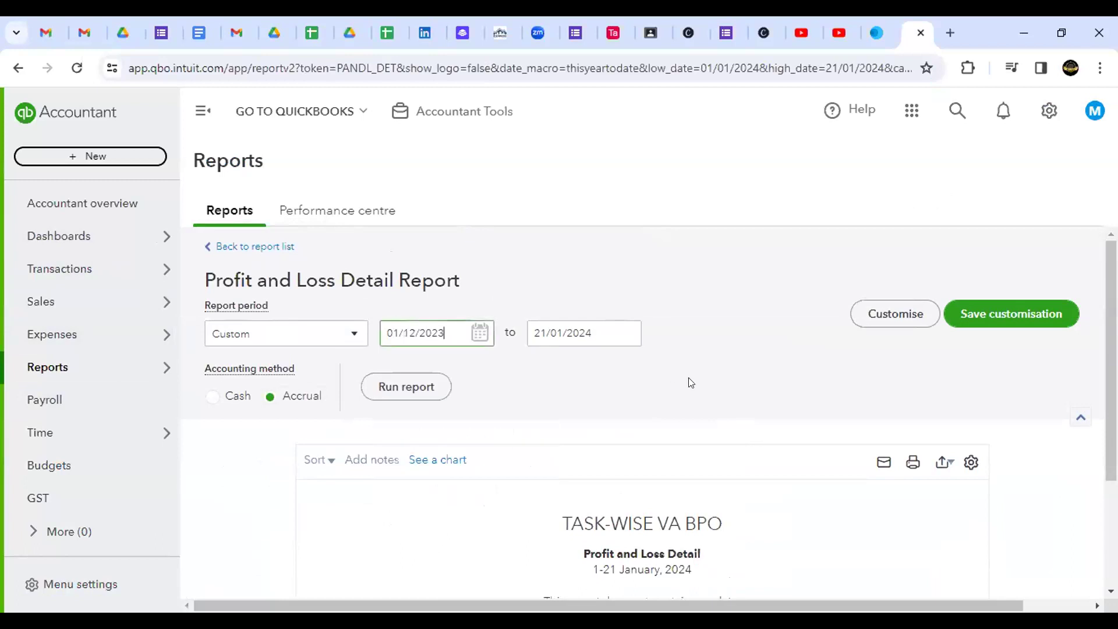
scroll(699, 442, "down", 3)
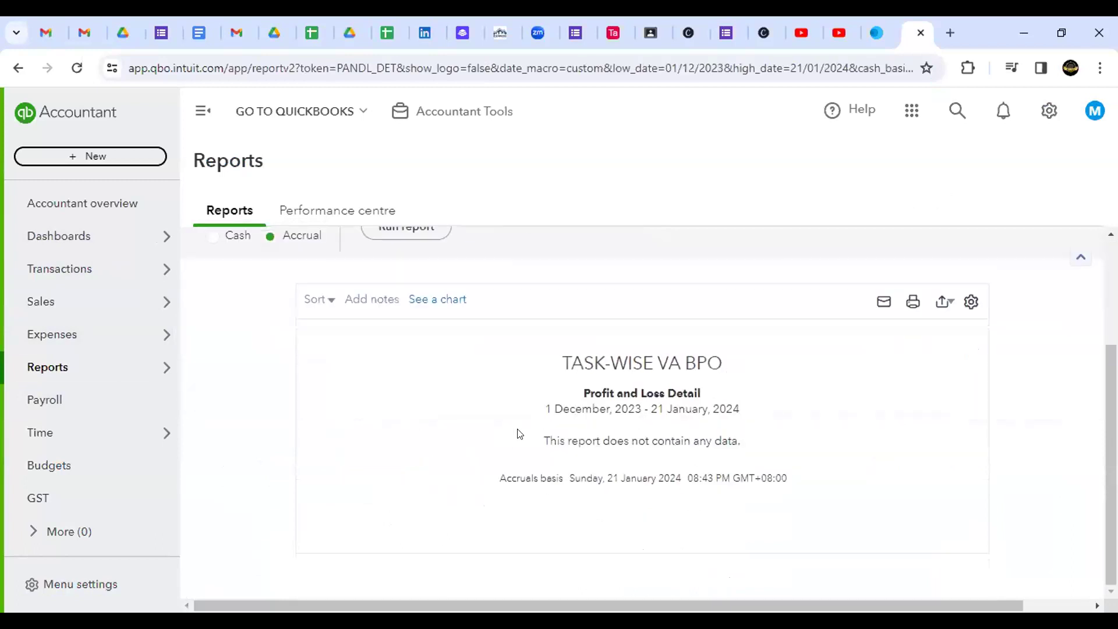
scroll(519, 431, "up", 1)
scroll(530, 409, "down", 1)
View the company's audit log, then bring up the list of company settings and tools again.
mouse_move(113, 304)
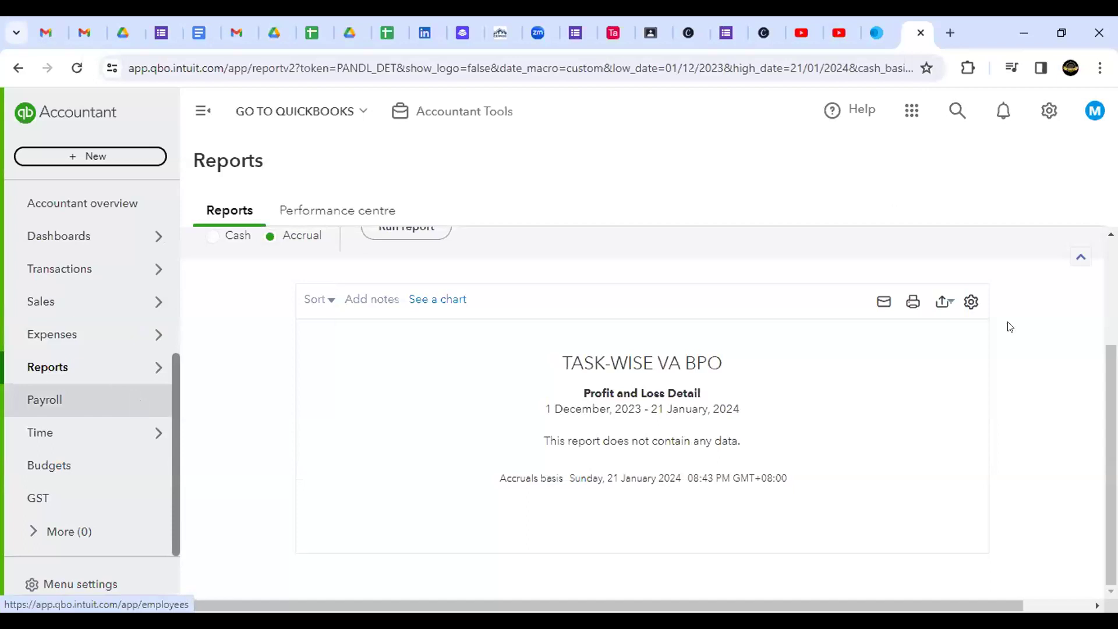
left_click(1048, 111)
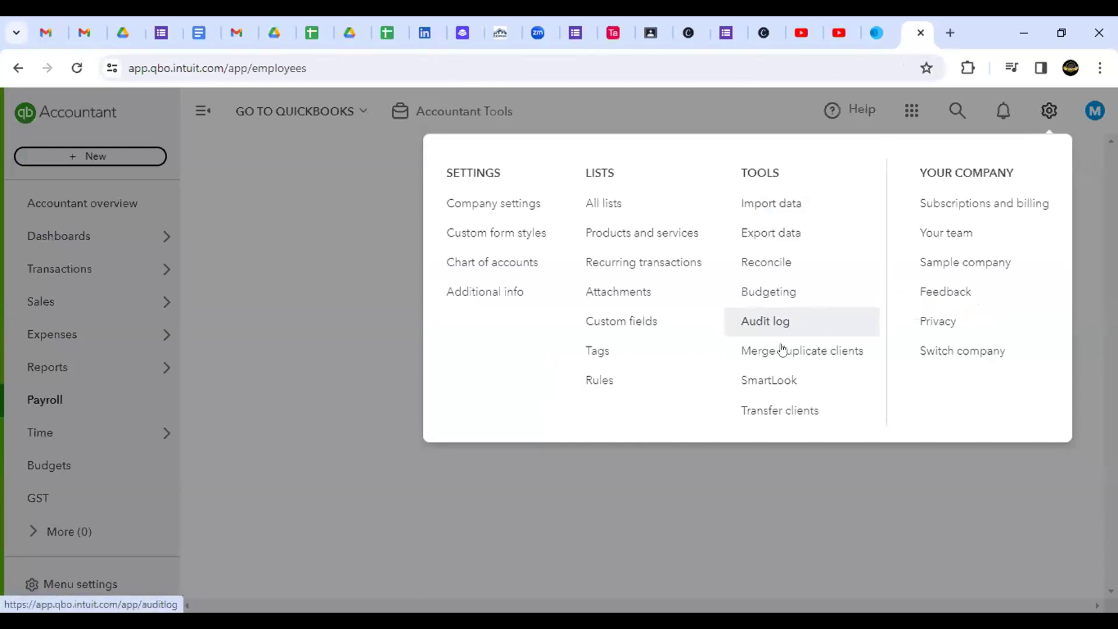
left_click(759, 325)
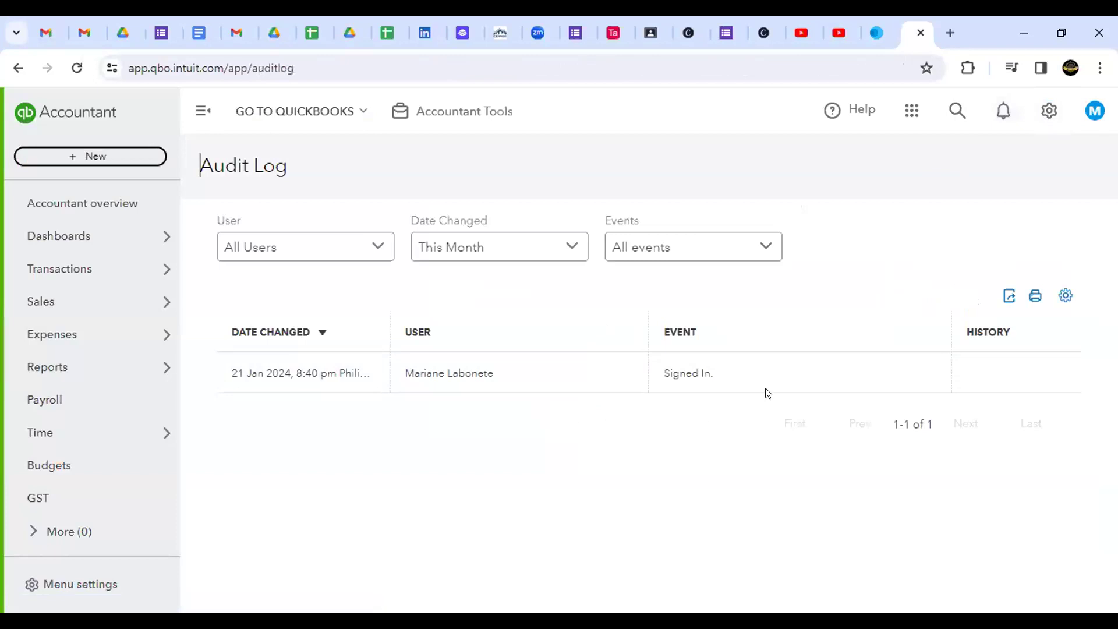
left_click(1046, 110)
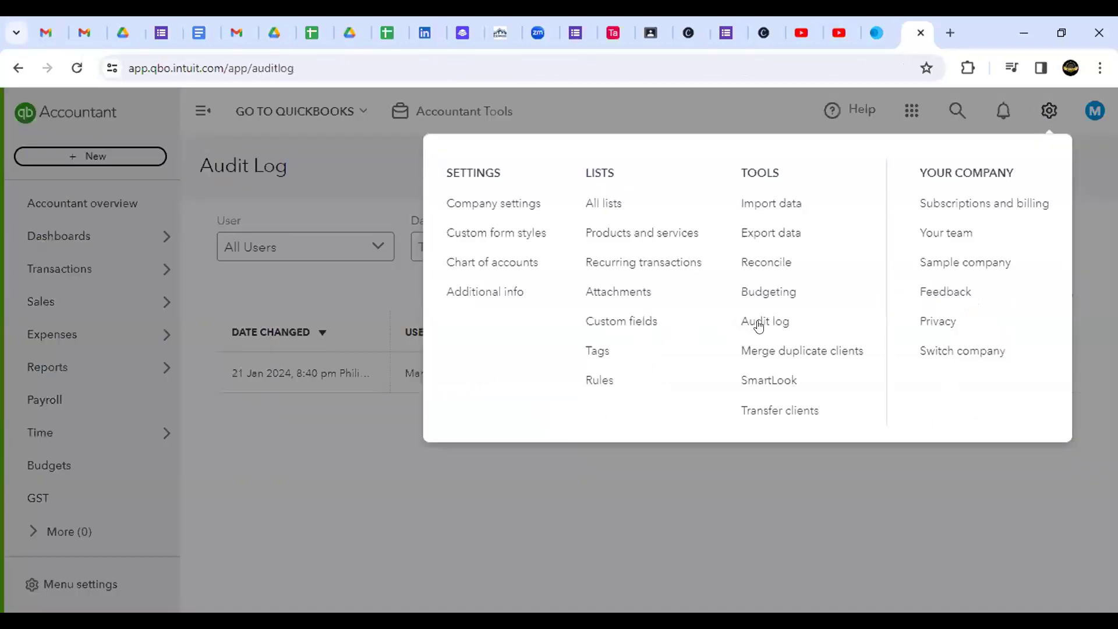